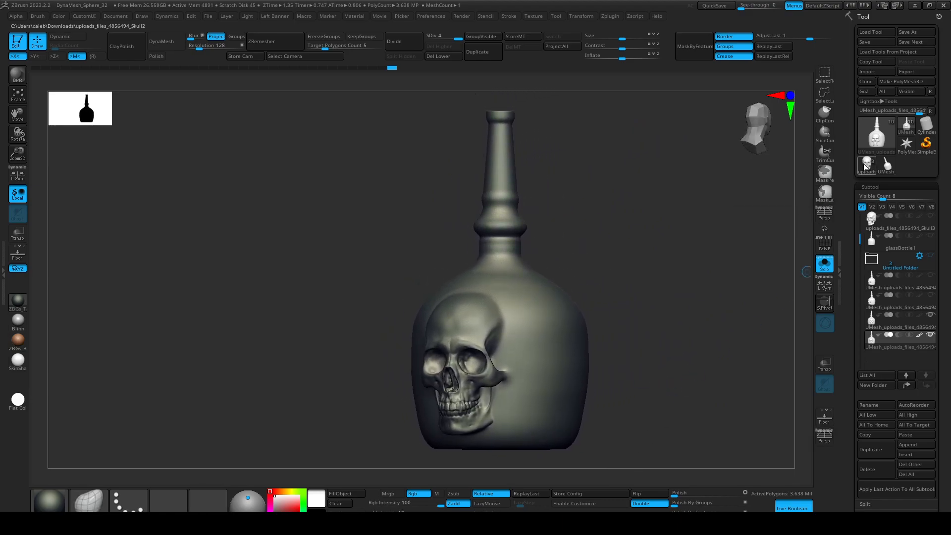
# Open the skull tool and examine each of its three subtools, including the detailed skull from a three-quarter angle
pyautogui.click(867, 163)
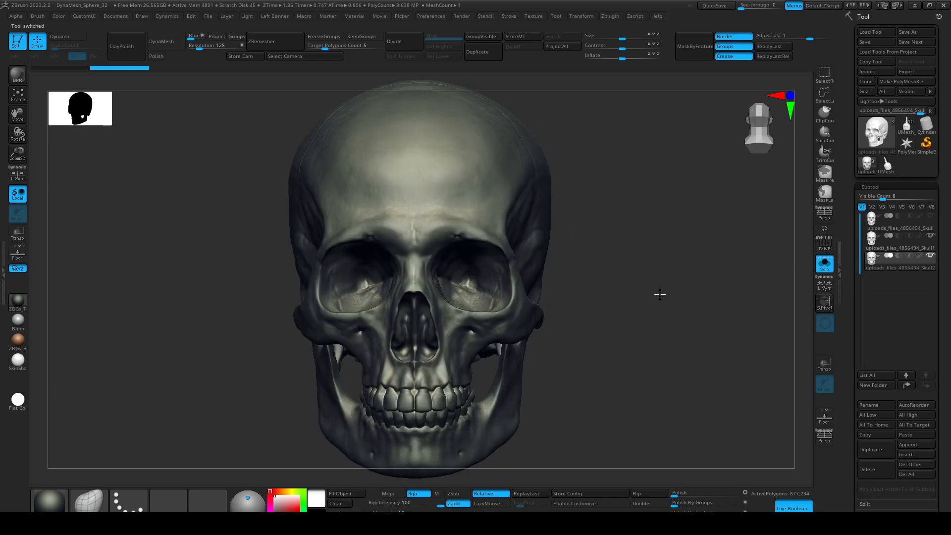
pyautogui.click(869, 229)
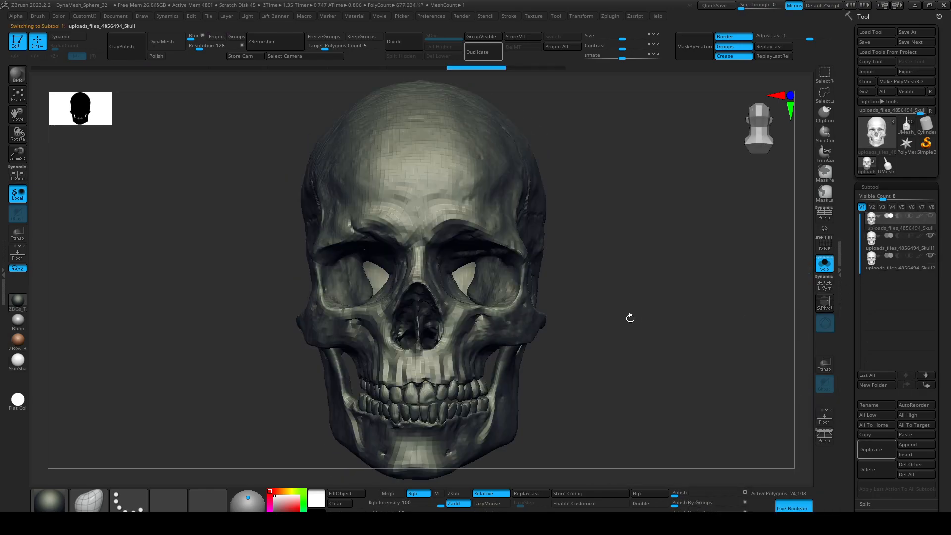
pyautogui.click(868, 240)
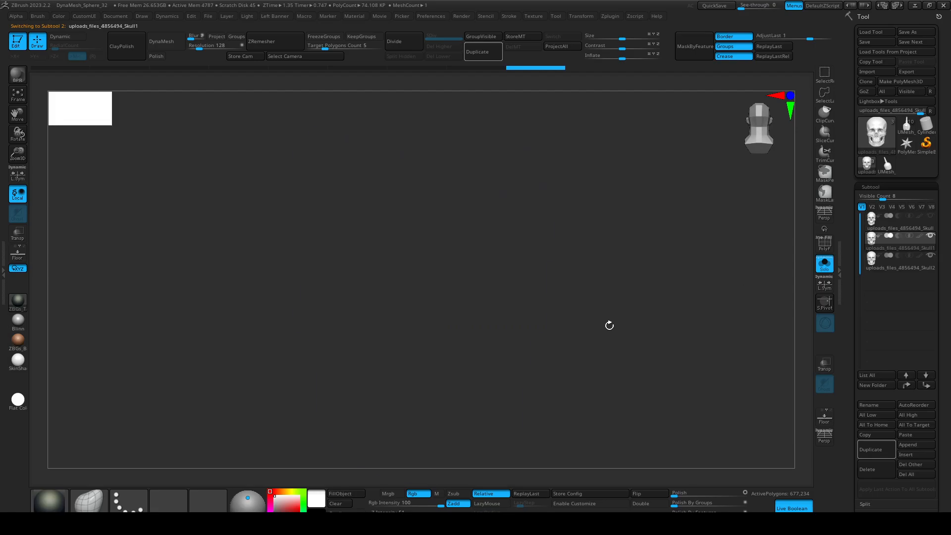
pyautogui.click(868, 267)
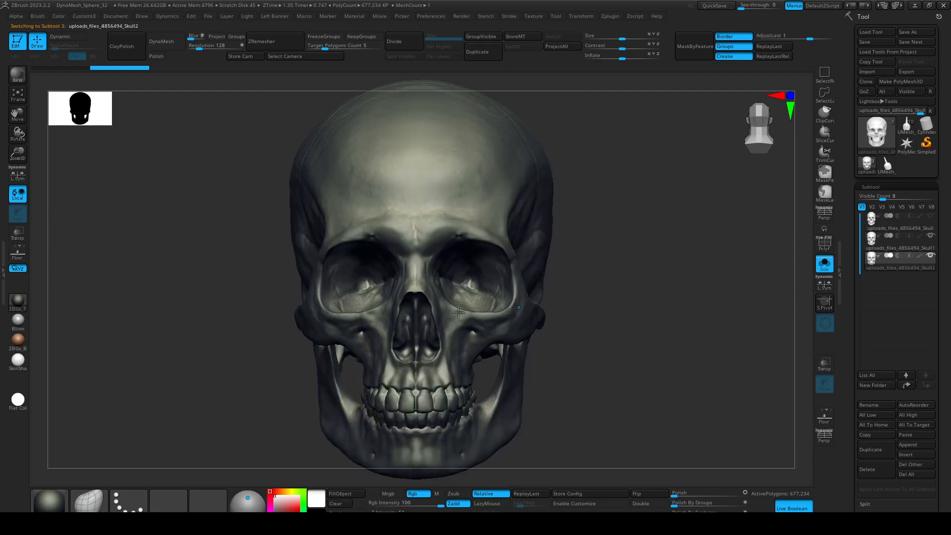
pyautogui.moveTo(646, 372); pyautogui.dragTo(411, 207)
pyautogui.moveTo(690, 233); pyautogui.dragTo(687, 363)
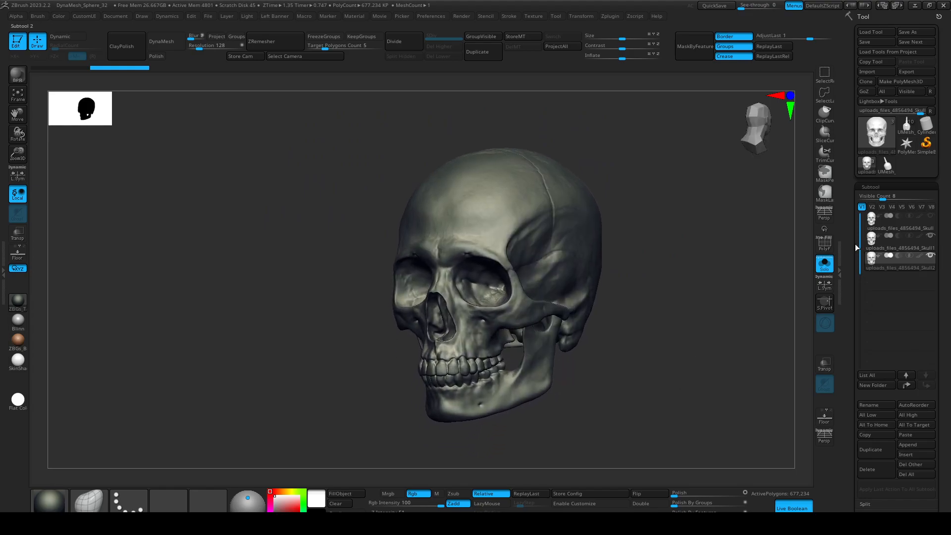
# Examine the low-poly UMesh bottle with the embossed skull and return to the multi-subtool bottle tool
pyautogui.click(886, 165)
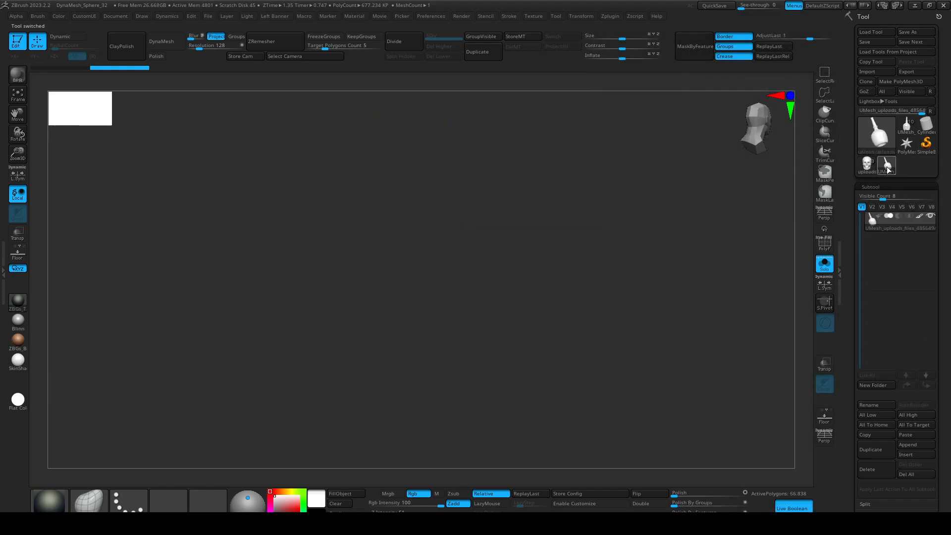
pyautogui.moveTo(596, 274); pyautogui.dragTo(667, 263)
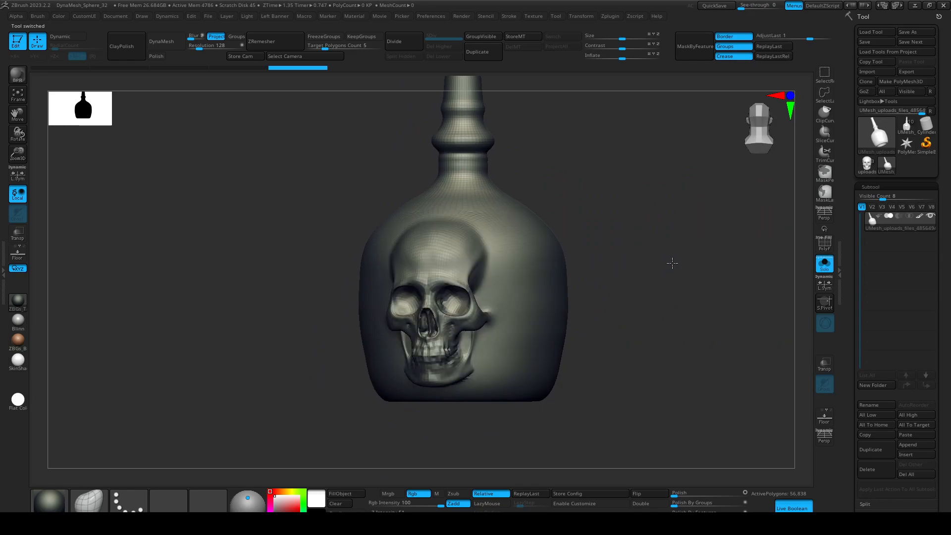
pyautogui.click(906, 122)
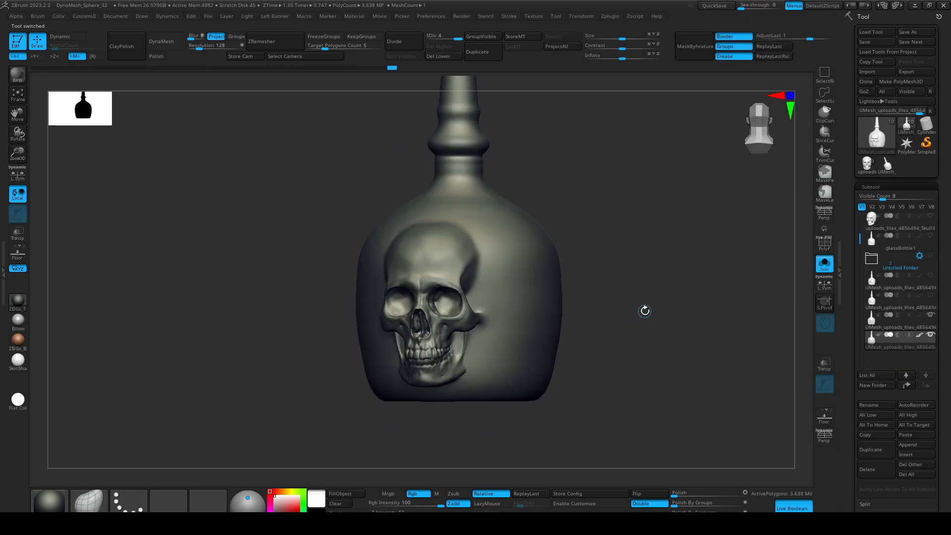
# View the separate Skull3 and glassBottle1 subtools in turn and inspect the plain bottle's shape
pyautogui.click(871, 326)
pyautogui.click(873, 219)
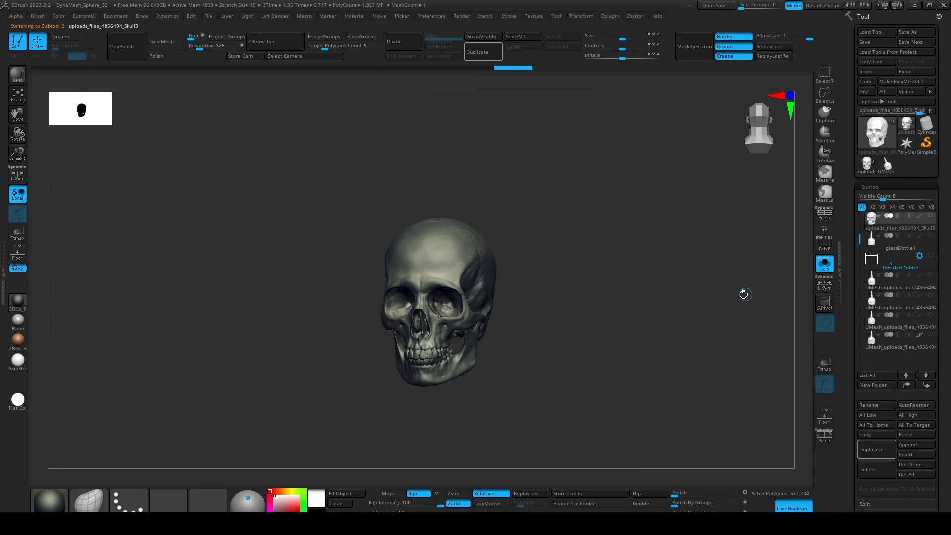
pyautogui.press('Down')
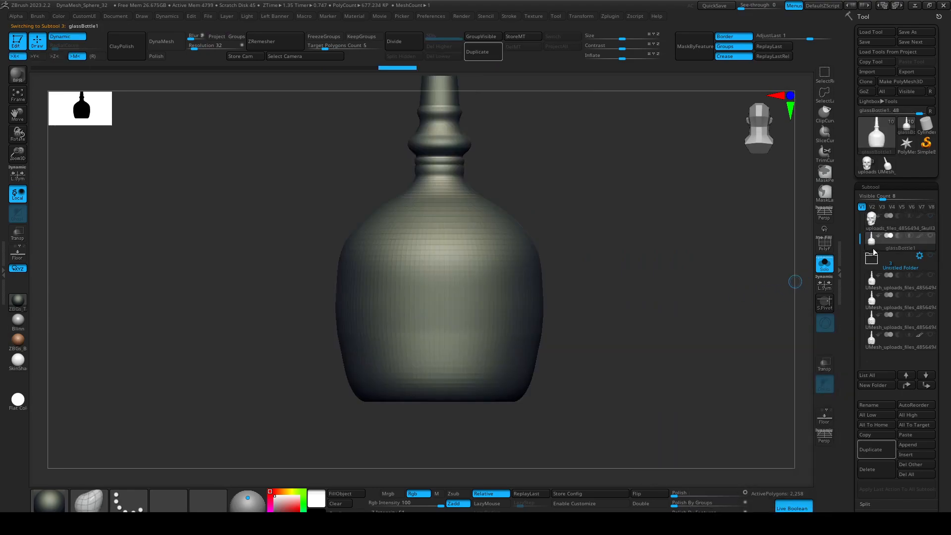
pyautogui.moveTo(722, 285); pyautogui.dragTo(692, 311)
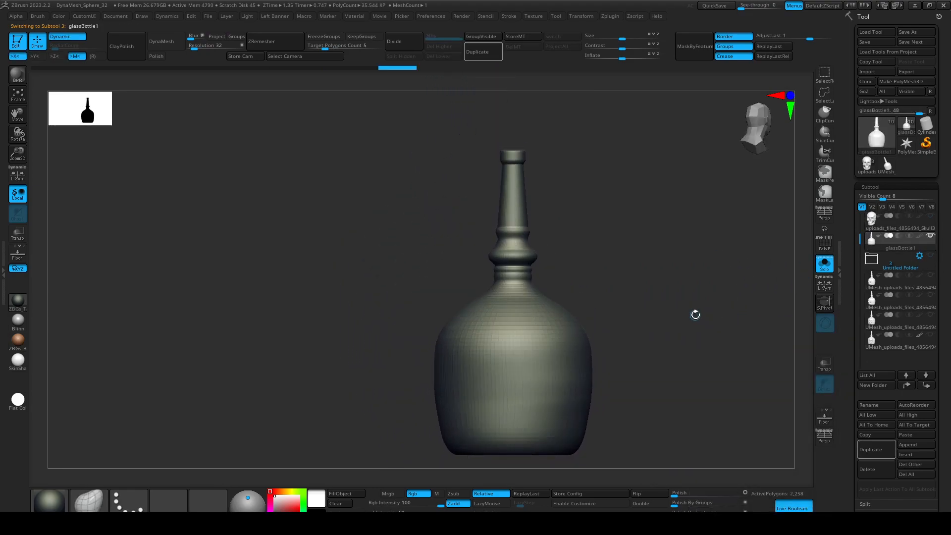
pyautogui.moveTo(620, 235)
pyautogui.mouseDown()
pyautogui.moveTo(602, 269)
pyautogui.moveTo(610, 206)
pyautogui.moveTo(612, 231)
pyautogui.moveTo(421, 224)
pyautogui.mouseUp()
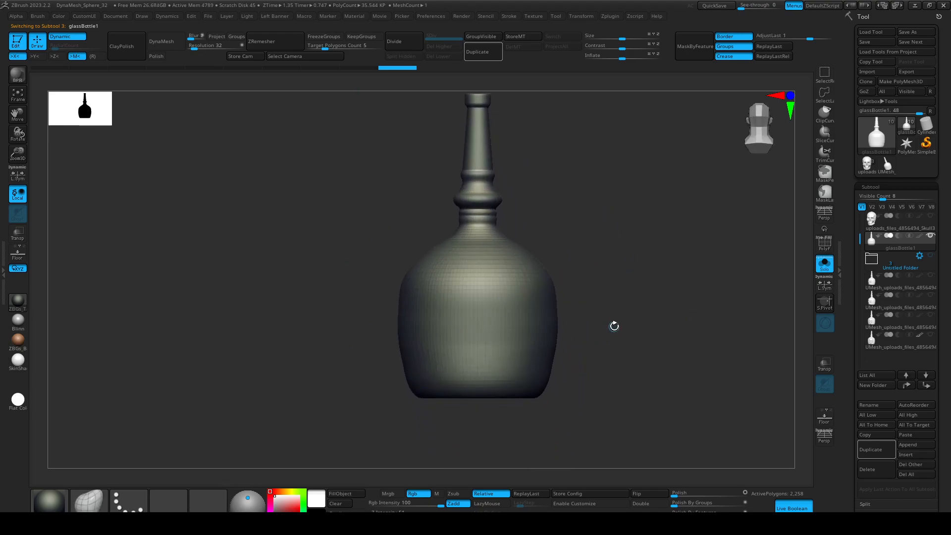
# Turn off Dynamic Subdivision on glassBottle1 and divide its mesh up to SDiv 3
pyautogui.hotkey('shift', 'f')
pyautogui.hotkey('shift', 'f')
pyautogui.hotkey('shift', 'f')
pyautogui.hotkey('shift', 'f')
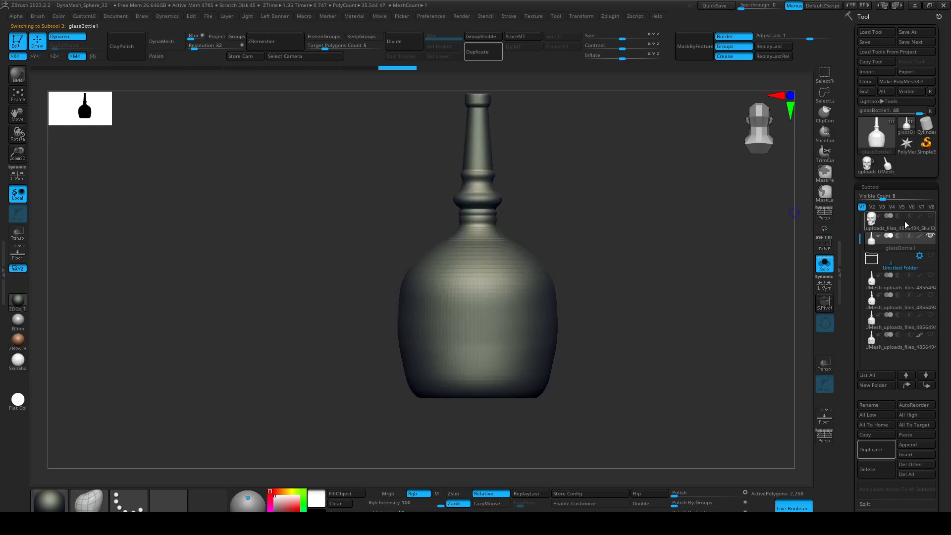
pyautogui.click(70, 37)
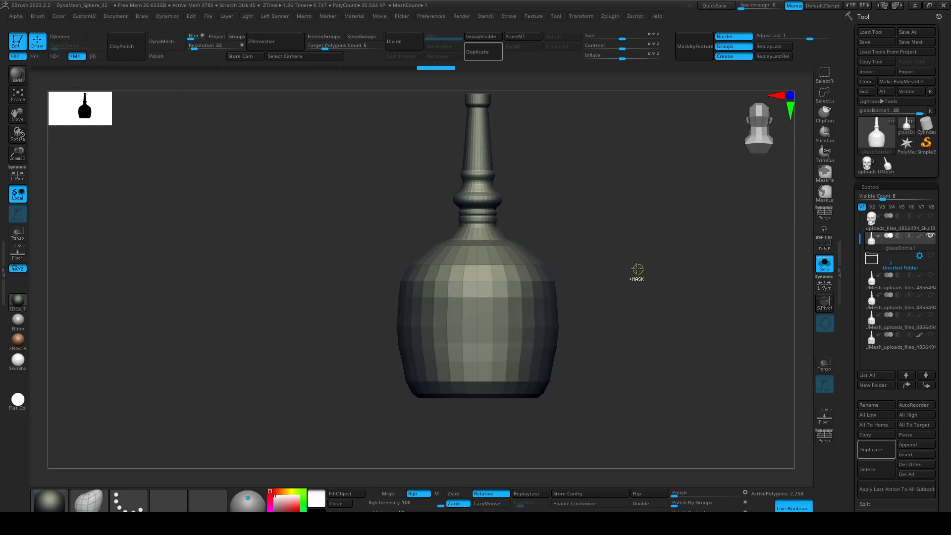
pyautogui.hotkey('ctrl', 'd')
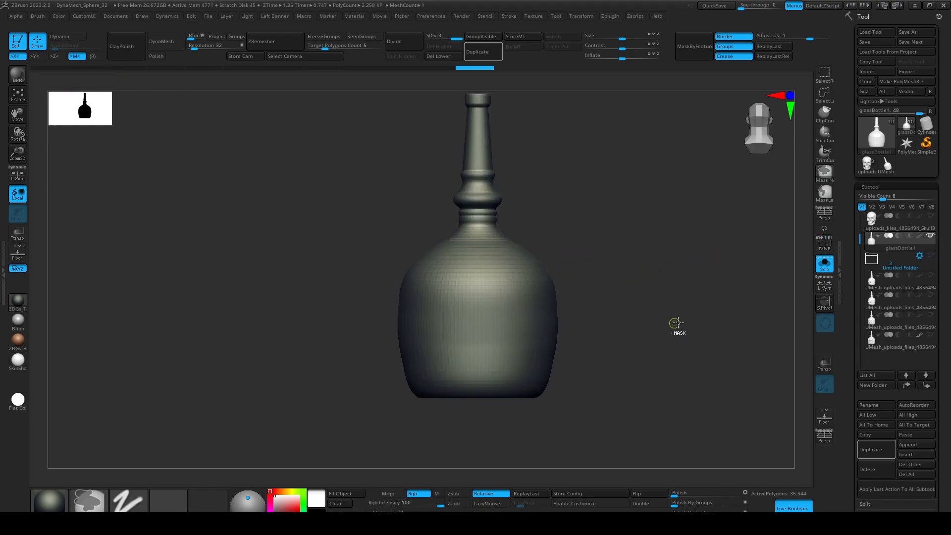
# Select the Skull3 subtool and turn off Solo so the skull is displayed together with the bottle
pyautogui.click(870, 228)
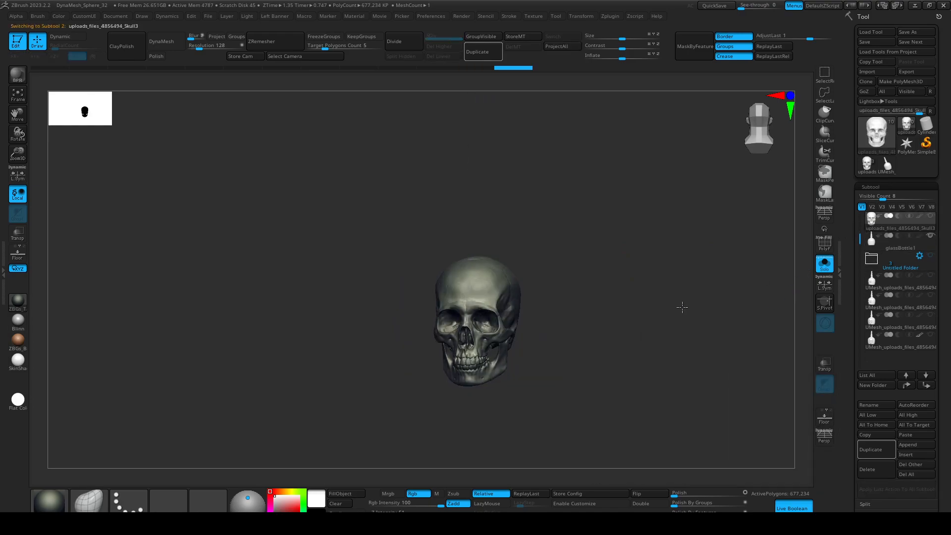
pyautogui.moveTo(682, 303); pyautogui.dragTo(796, 290)
pyautogui.click(825, 270)
pyautogui.keyDown('alt'); pyautogui.moveTo(658, 319); pyautogui.dragTo(678, 331); pyautogui.keyUp('alt')
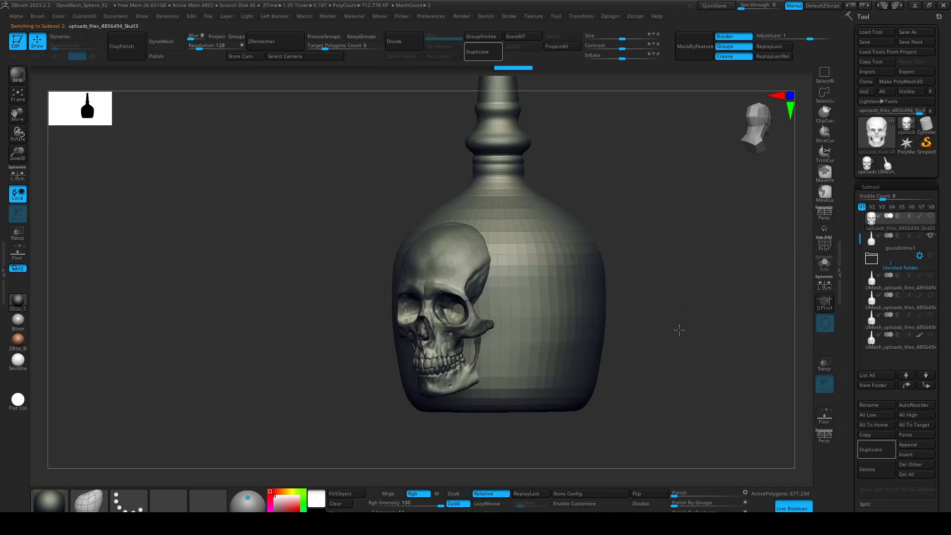
# Examine how the skull sits in the bottle's body from the front, side and above, including the bottle's neck
pyautogui.keyDown('alt'); pyautogui.moveTo(693, 221); pyautogui.dragTo(699, 336); pyautogui.keyUp('alt')
pyautogui.moveTo(692, 297); pyautogui.dragTo(686, 340)
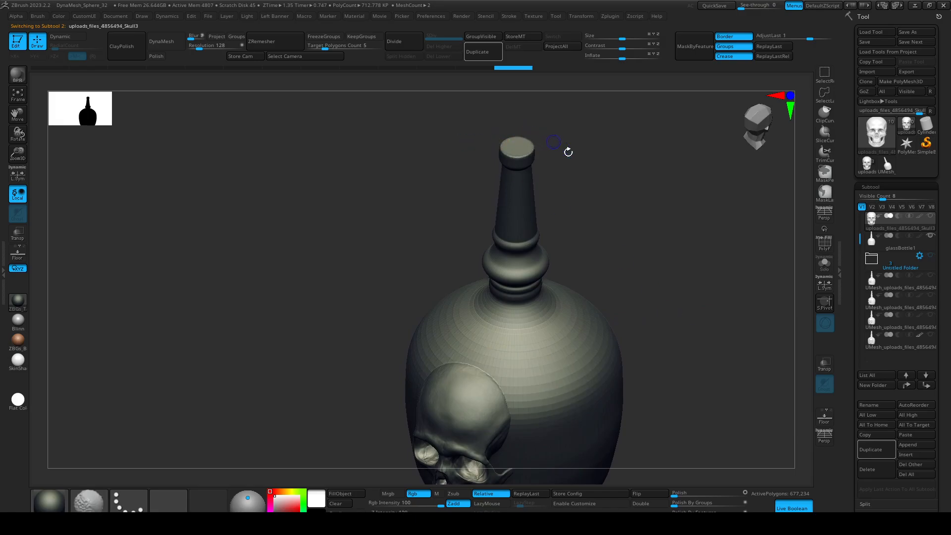
pyautogui.moveTo(641, 255); pyautogui.dragTo(433, 149)
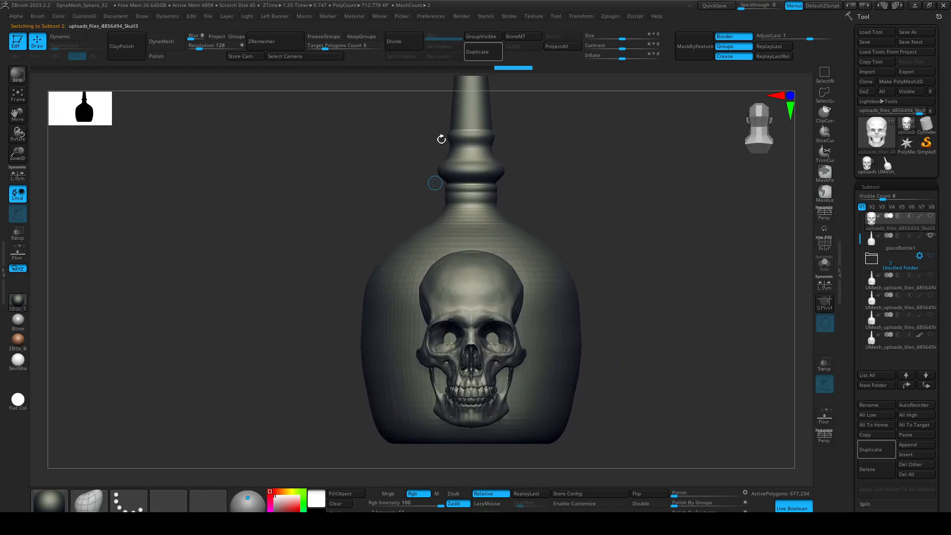
pyautogui.moveTo(676, 343); pyautogui.dragTo(656, 355)
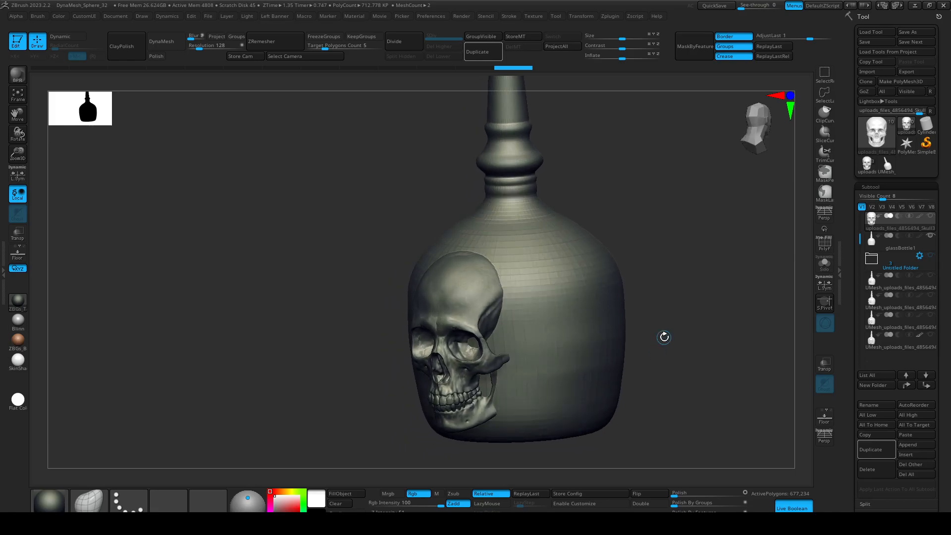
pyautogui.moveTo(252, 348); pyautogui.dragTo(584, 221)
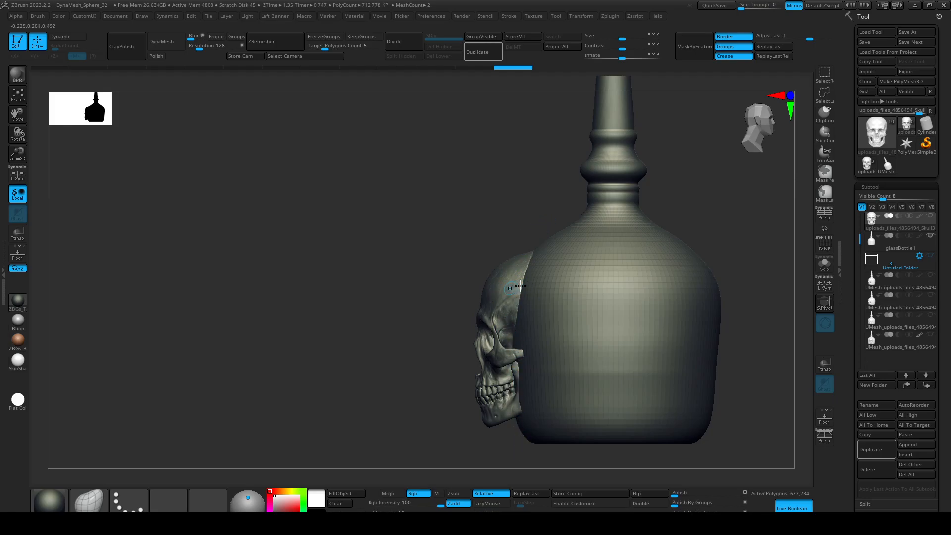
pyautogui.moveTo(402, 465); pyautogui.dragTo(390, 465)
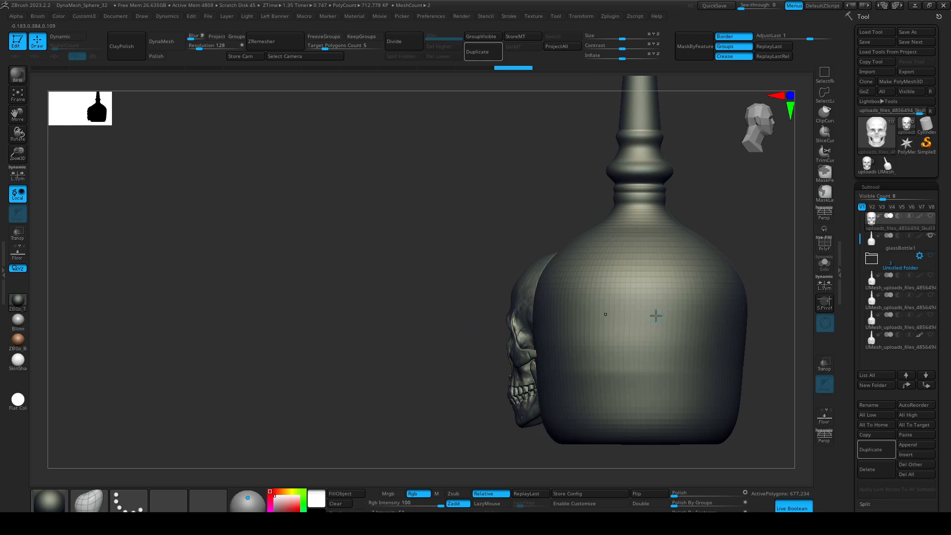
pyautogui.moveTo(399, 420); pyautogui.dragTo(521, 385)
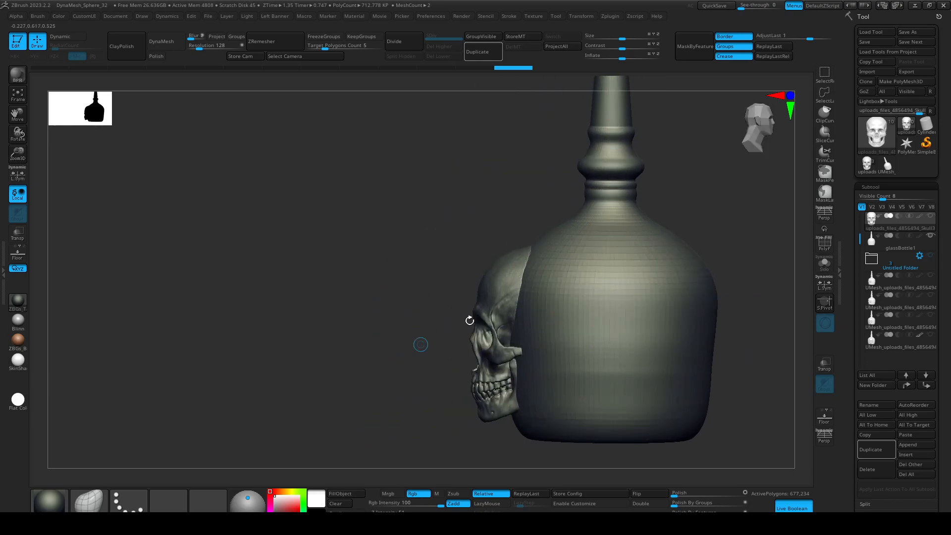
pyautogui.moveTo(407, 407); pyautogui.dragTo(417, 389)
pyautogui.moveTo(752, 346); pyautogui.dragTo(728, 350)
pyautogui.moveTo(683, 329); pyautogui.dragTo(638, 325)
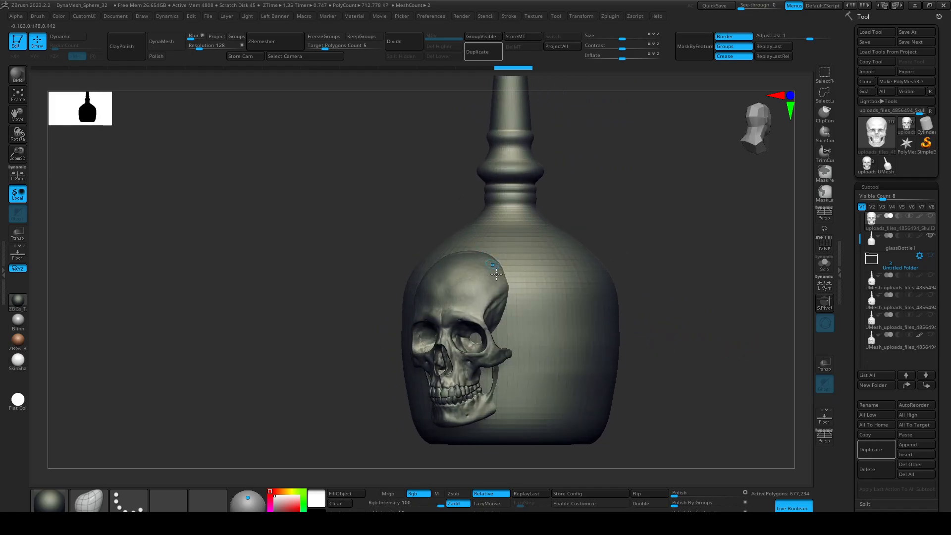
pyautogui.keyDown('alt'); pyautogui.moveTo(625, 268); pyautogui.dragTo(649, 395); pyautogui.keyUp('alt')
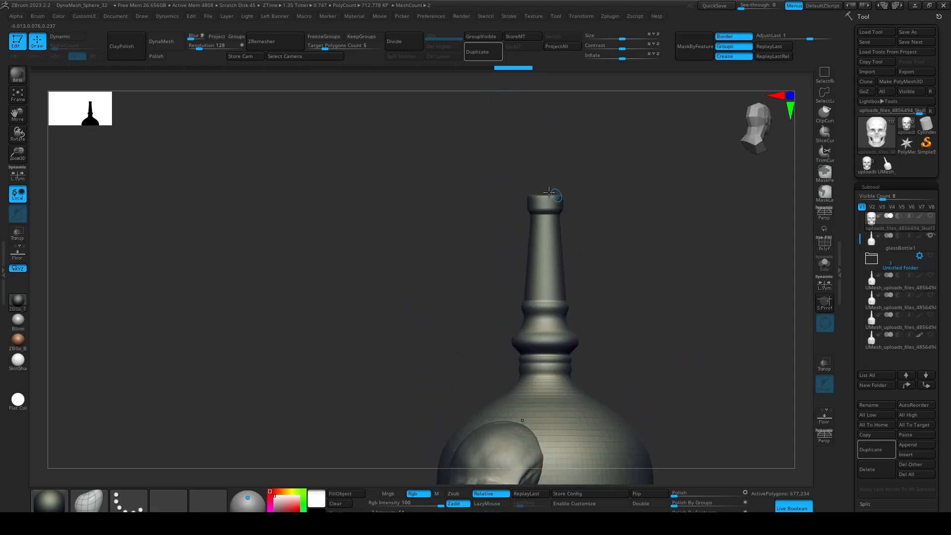
pyautogui.keyDown('alt'); pyautogui.moveTo(616, 252); pyautogui.dragTo(587, 129); pyautogui.keyUp('alt')
pyautogui.moveTo(656, 235); pyautogui.dragTo(621, 307)
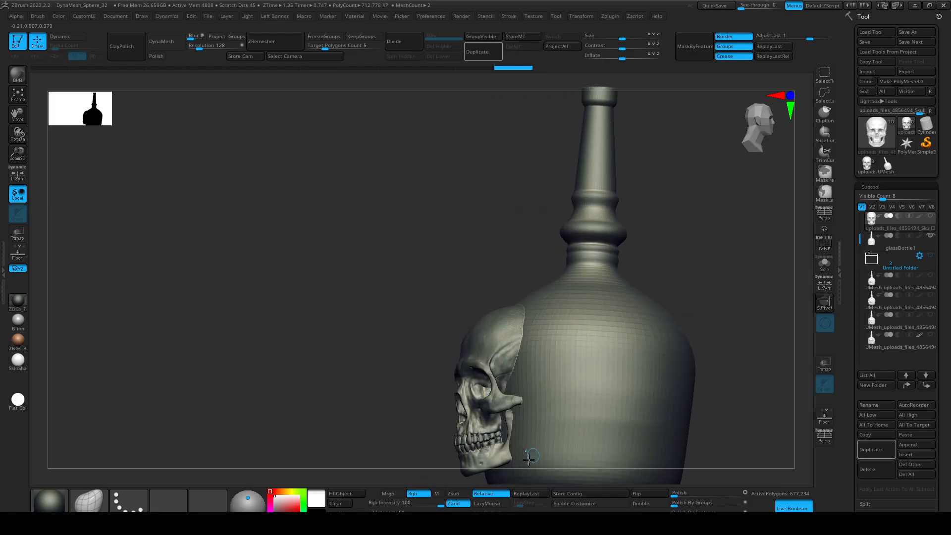
pyautogui.moveTo(713, 374); pyautogui.dragTo(727, 333)
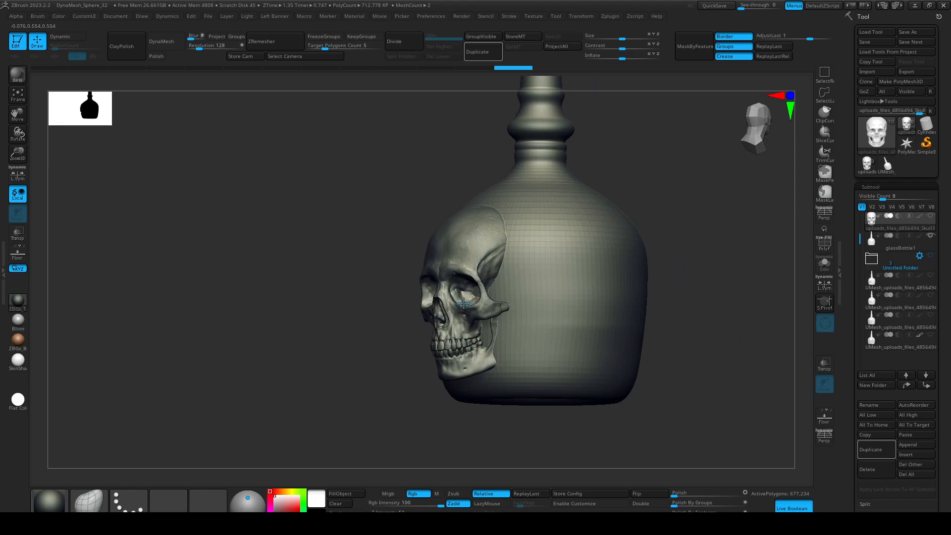
# Duplicate the glassBottle1 subtool and move the copy above the skull in the subtool order
pyautogui.click(897, 242)
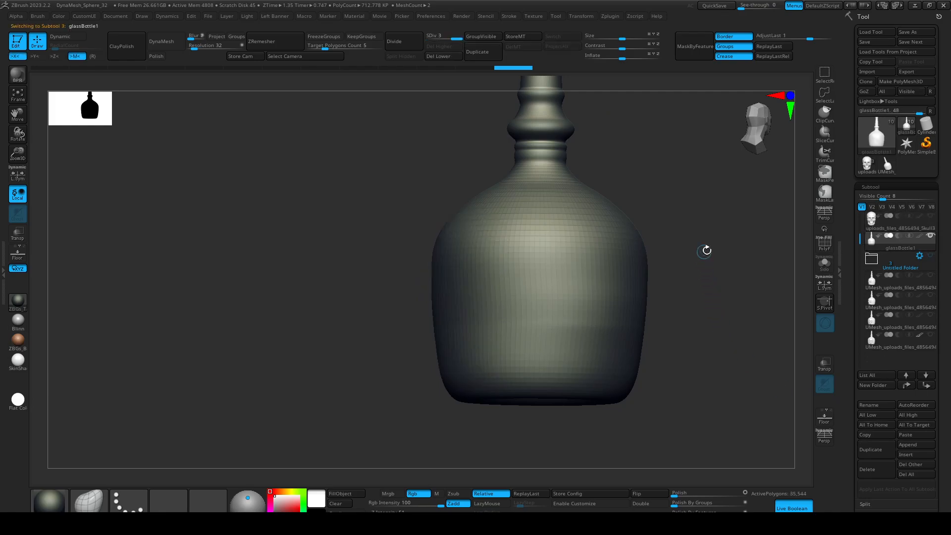
pyautogui.click(870, 449)
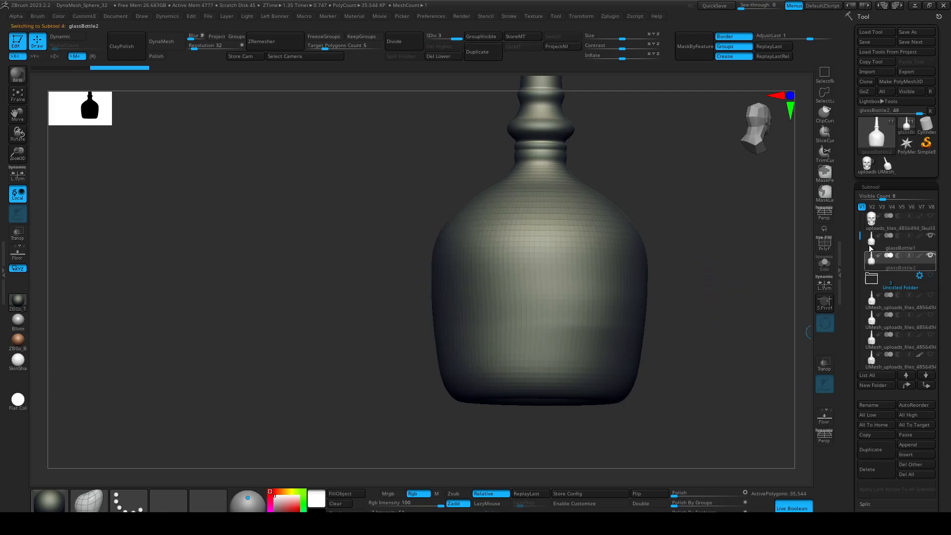
pyautogui.moveTo(867, 220); pyautogui.dragTo(867, 218)
pyautogui.moveTo(785, 265); pyautogui.dragTo(688, 358)
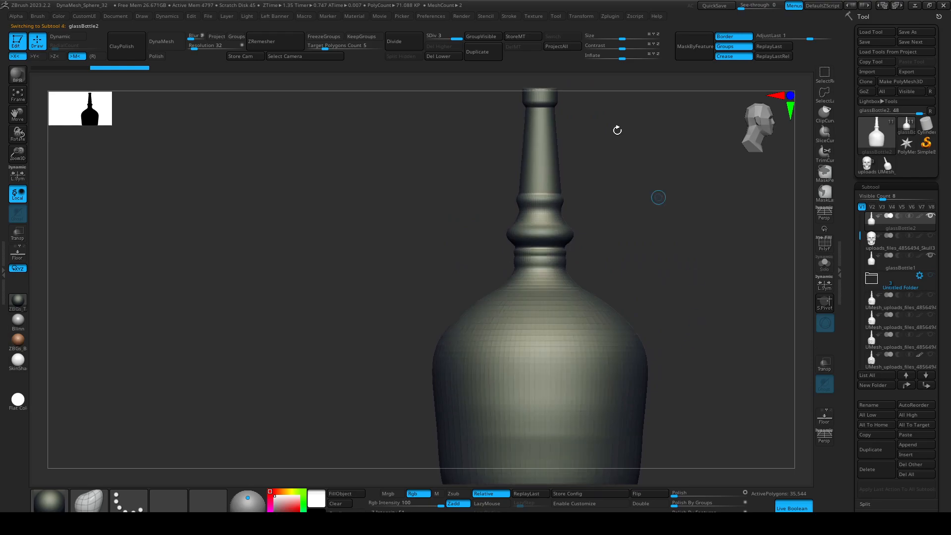
# Place glassBottle1 above the skull with its copy below, and roll glassBottle1's undo history back to its earliest state
pyautogui.click(872, 258)
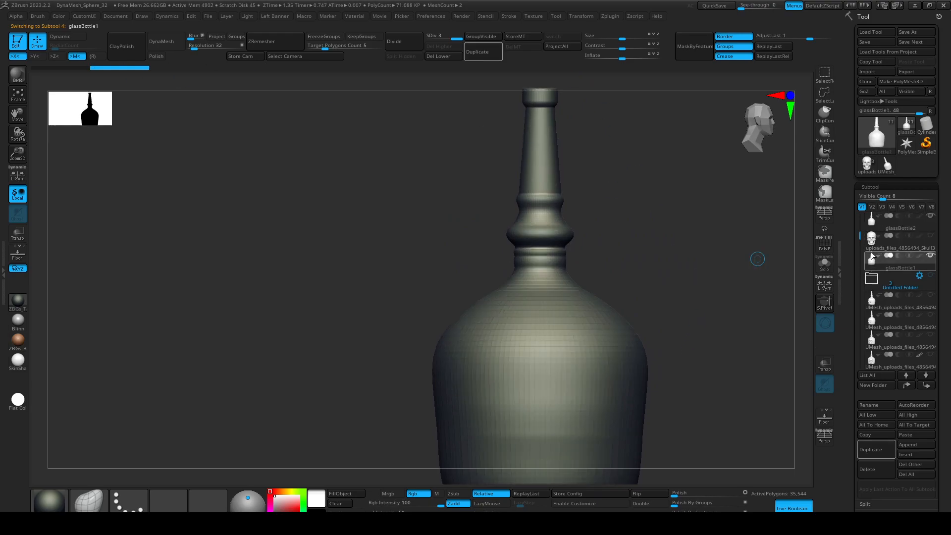
pyautogui.moveTo(871, 224)
pyautogui.mouseDown()
pyautogui.moveTo(874, 253)
pyautogui.moveTo(871, 217)
pyautogui.mouseUp()
pyautogui.moveTo(512, 67); pyautogui.dragTo(0, 83)
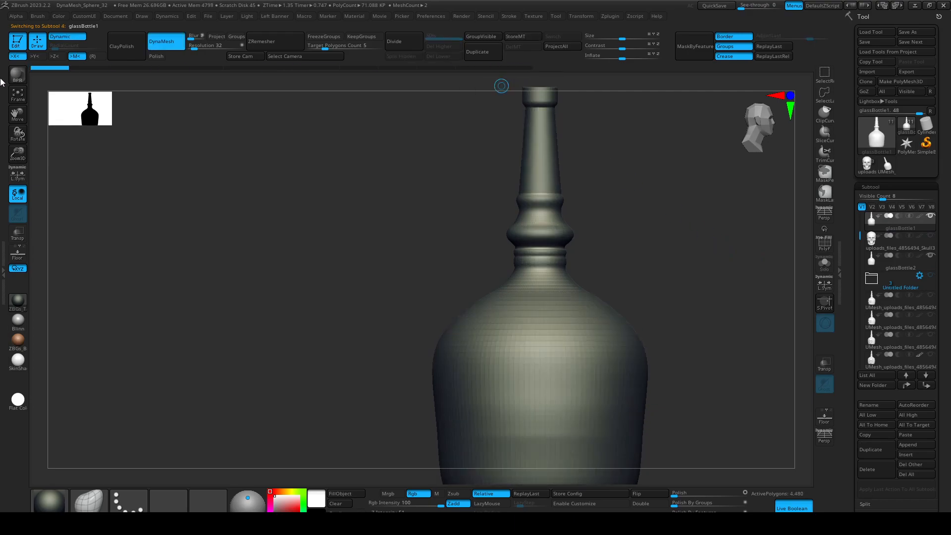
# Inspect glassBottle1's polygon mesh and isolate the subtool with Solo
pyautogui.moveTo(569, 213)
pyautogui.mouseDown()
pyautogui.moveTo(562, 242)
pyautogui.moveTo(556, 226)
pyautogui.mouseUp()
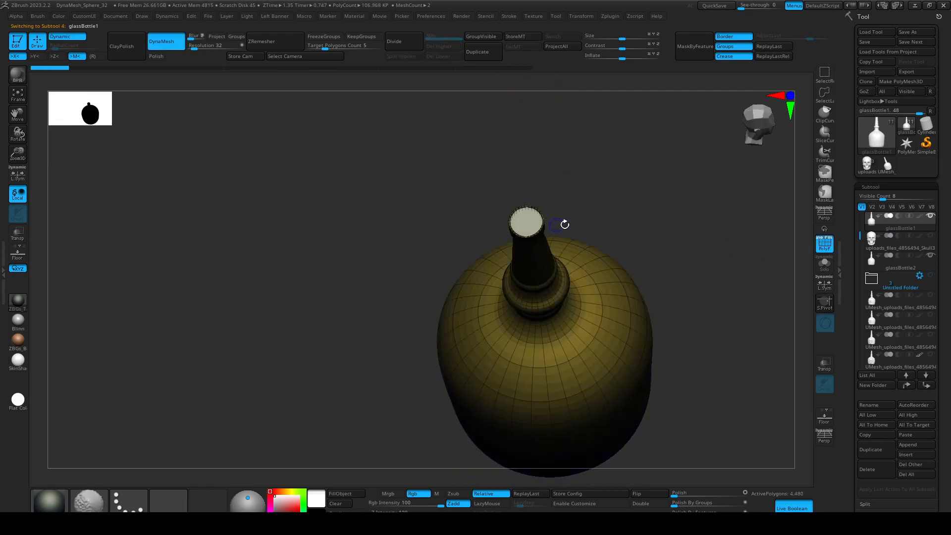
pyautogui.click(824, 265)
pyautogui.moveTo(628, 238); pyautogui.dragTo(576, 183)
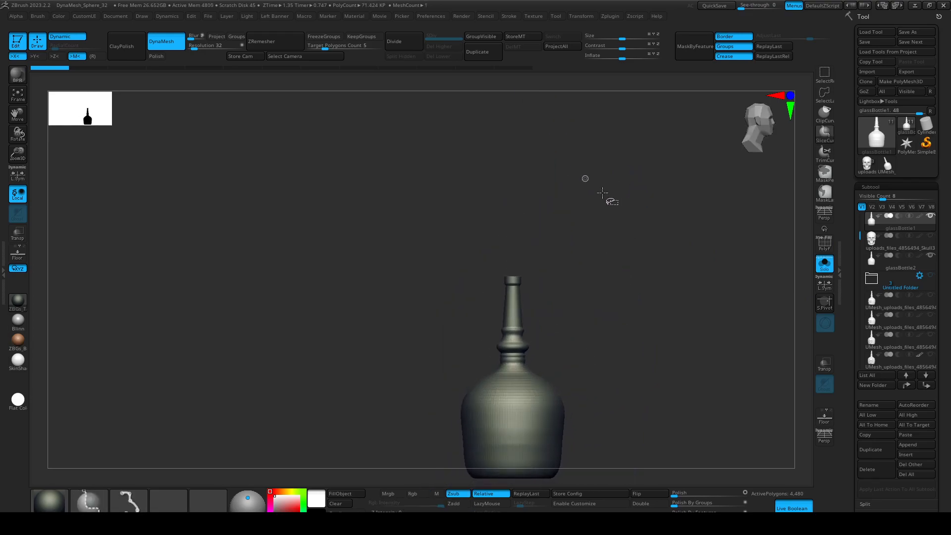
pyautogui.keyDown('shift'); pyautogui.moveTo(586, 289); pyautogui.dragTo(596, 258); pyautogui.keyUp('shift')
# Hide one half of glassBottle1 lengthwise with the SelectRect tool to expose the bottle's cross-section
pyautogui.hotkey('ctrl', 'shift')
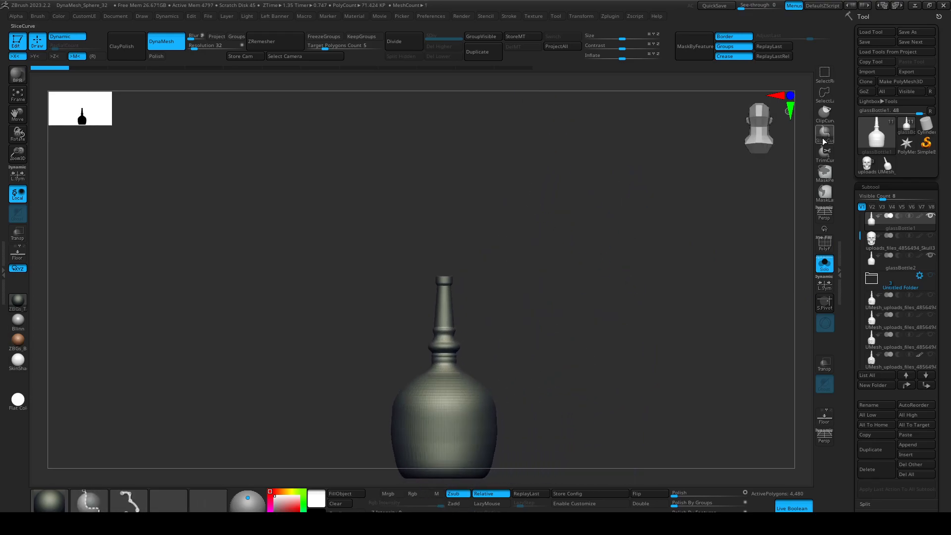
pyautogui.keyDown('ctrl'); pyautogui.keyDown('shift'); pyautogui.click(825, 73); pyautogui.keyUp('shift'); pyautogui.keyUp('ctrl')
pyautogui.keyDown('ctrl'); pyautogui.keyDown('shift'); pyautogui.moveTo(539, 186); pyautogui.dragTo(444, 528); pyautogui.keyUp('shift'); pyautogui.keyUp('ctrl')
pyautogui.hotkey('ctrl', 'z')
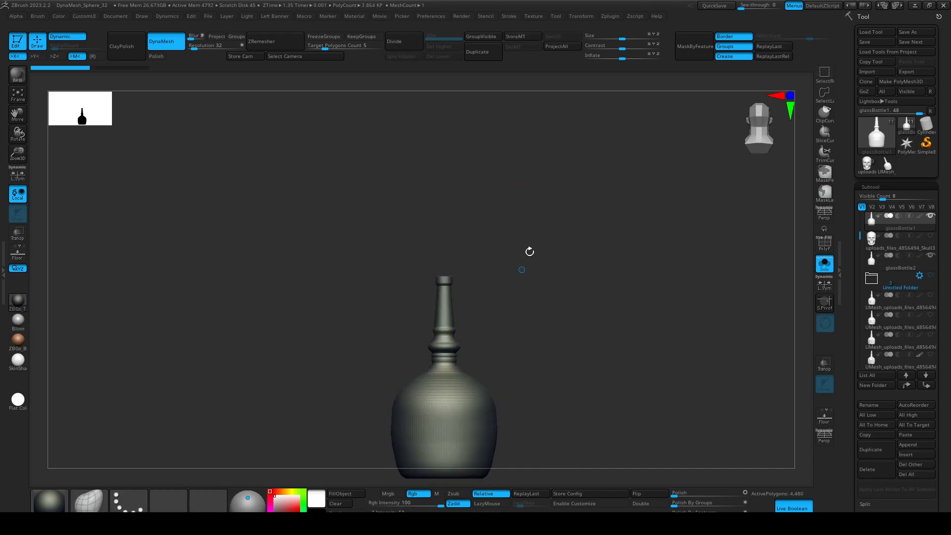
pyautogui.keyDown('ctrl'); pyautogui.keyDown('shift'); pyautogui.moveTo(559, 200); pyautogui.dragTo(445, 484); pyautogui.keyUp('shift'); pyautogui.keyUp('ctrl')
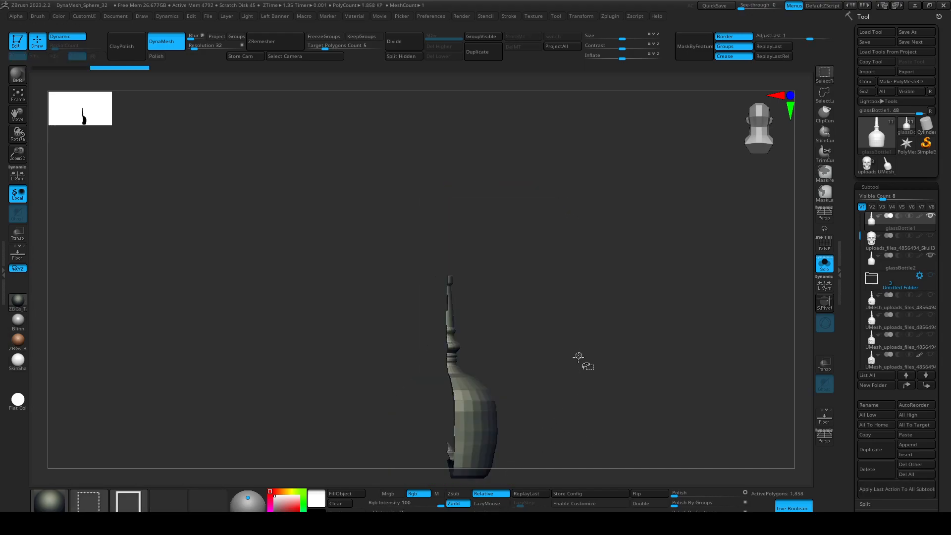
pyautogui.keyDown('ctrl'); pyautogui.keyDown('shift'); pyautogui.moveTo(578, 355); pyautogui.dragTo(586, 396); pyautogui.keyUp('shift'); pyautogui.keyUp('ctrl')
# Turn on the Skull3 subtool's visibility and turn off Solo to show it beside the halved bottle in side view
pyautogui.keyDown('shift'); pyautogui.moveTo(585, 399); pyautogui.dragTo(520, 401, button='right'); pyautogui.keyUp('shift')
pyautogui.keyDown('ctrl'); pyautogui.moveTo(545, 446); pyautogui.dragTo(690, 285, button='right'); pyautogui.keyUp('ctrl')
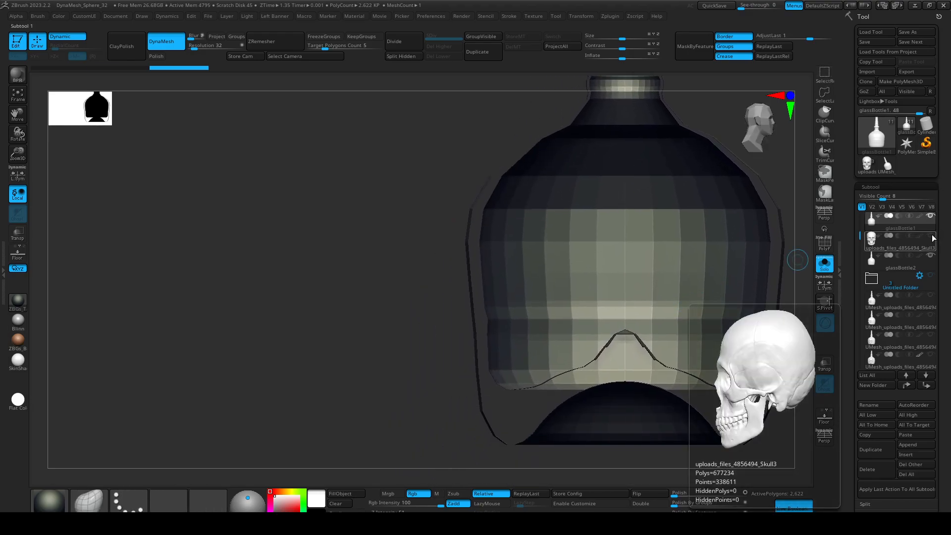
pyautogui.click(931, 268)
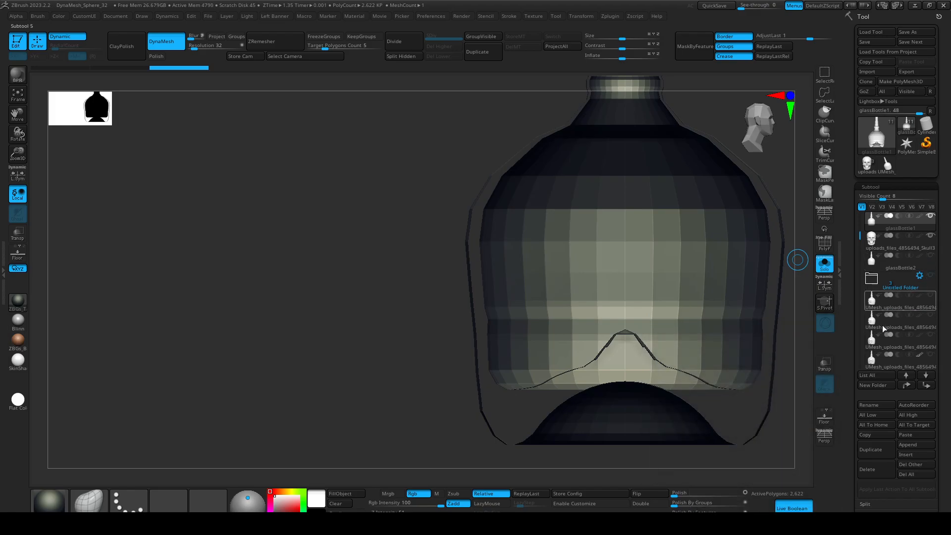
pyautogui.click(824, 264)
pyautogui.moveTo(326, 382); pyautogui.dragTo(325, 418)
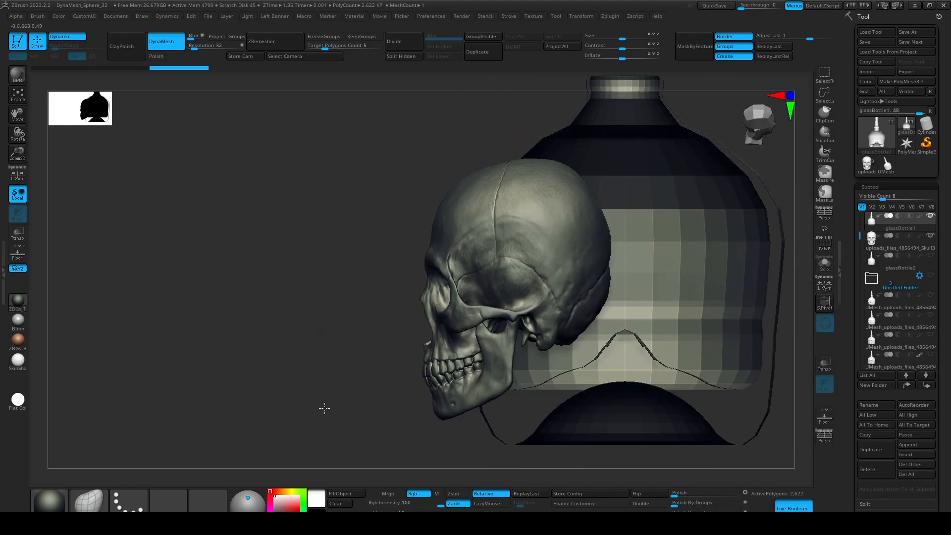
# Select the Skull3 subtool and adjust its position against the front wall of the halved bottle with the Move gizmo
pyautogui.keyDown('alt'); pyautogui.click(545, 327); pyautogui.keyUp('alt')
pyautogui.hotkey('ctrl', 'shift', 'd')
pyautogui.moveTo(271, 344); pyautogui.dragTo(292, 350)
pyautogui.press('w')
pyautogui.moveTo(436, 297); pyautogui.dragTo(385, 296)
pyautogui.keyDown('shift'); pyautogui.moveTo(639, 324); pyautogui.dragTo(521, 329); pyautogui.keyUp('shift')
pyautogui.keyDown('alt'); pyautogui.moveTo(197, 319); pyautogui.dragTo(208, 218); pyautogui.keyUp('alt')
pyautogui.moveTo(378, 351); pyautogui.dragTo(364, 395)
pyautogui.moveTo(173, 174); pyautogui.dragTo(170, 237)
pyautogui.keyDown('alt'); pyautogui.moveTo(193, 281); pyautogui.dragTo(170, 273); pyautogui.keyUp('alt')
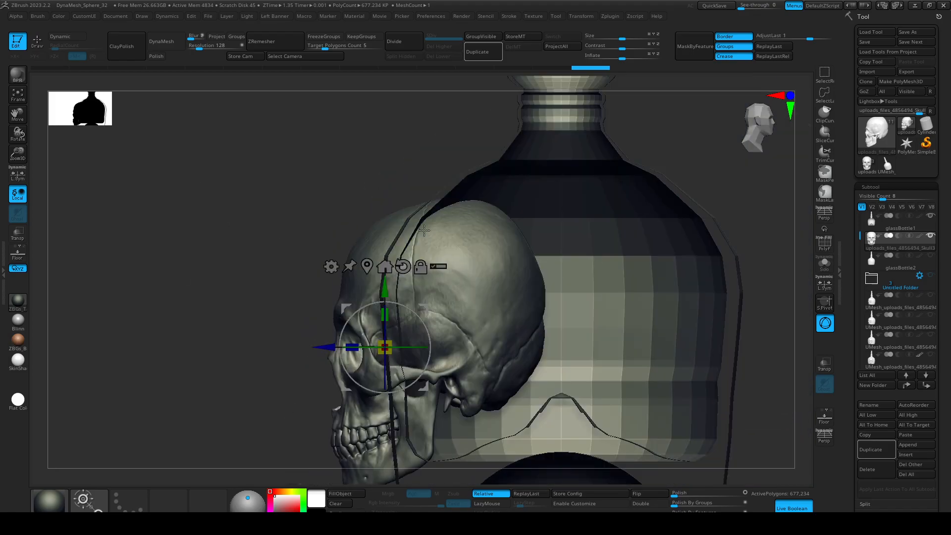
pyautogui.press('q')
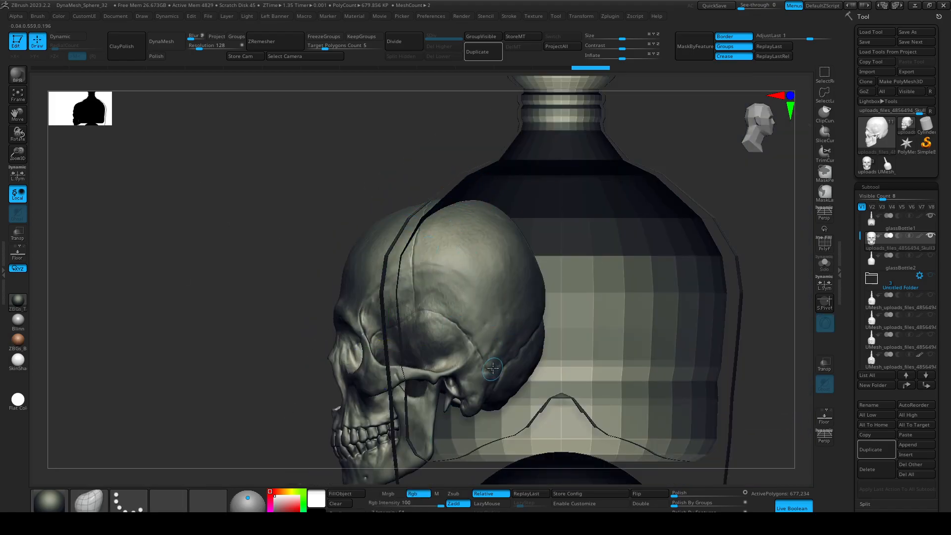
# Examine from the side, below and front how the skull intersects the bottle's inner and outer walls
pyautogui.keyDown('alt'); pyautogui.moveTo(428, 208); pyautogui.dragTo(496, 174, button='right'); pyautogui.keyUp('alt')
pyautogui.moveTo(411, 180); pyautogui.dragTo(493, 146)
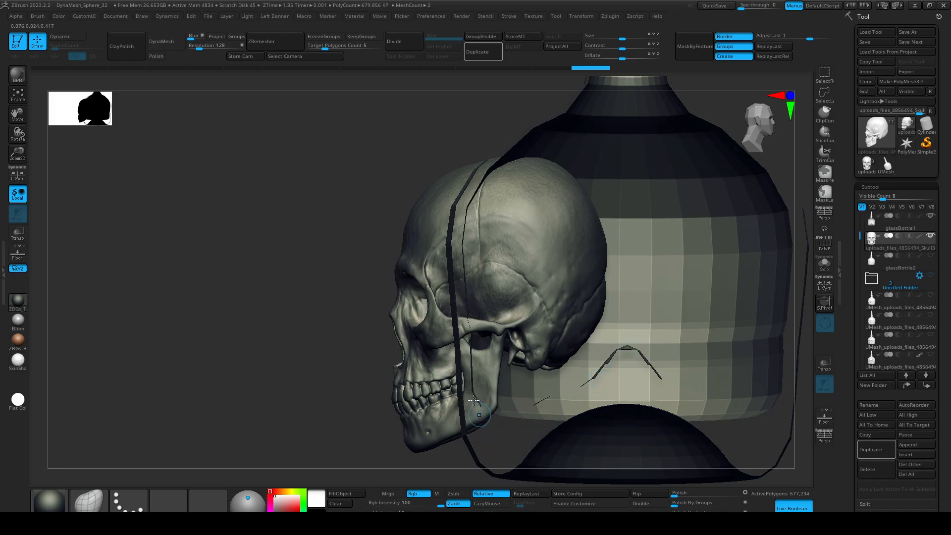
pyautogui.moveTo(386, 139)
pyautogui.mouseDown()
pyautogui.moveTo(365, 206)
pyautogui.moveTo(367, 258)
pyautogui.mouseUp()
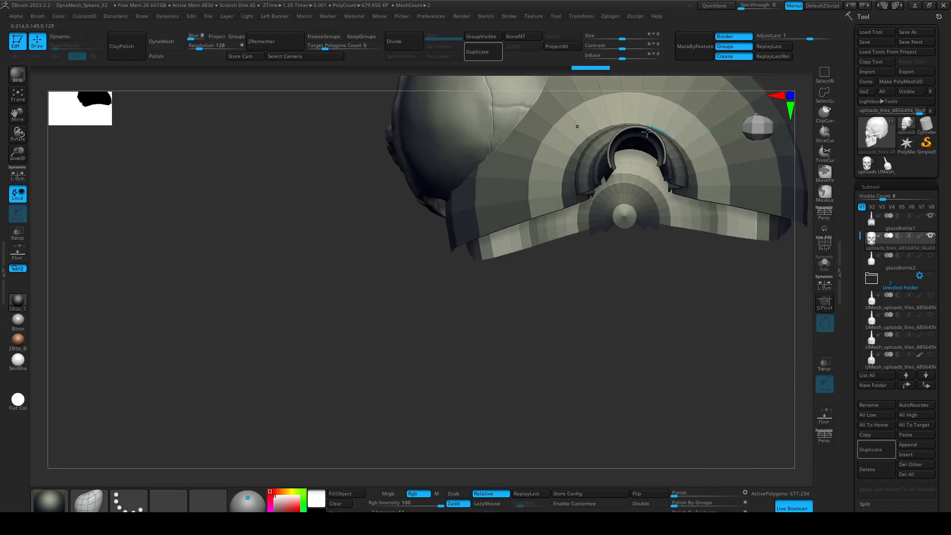
pyautogui.moveTo(610, 336); pyautogui.dragTo(611, 128)
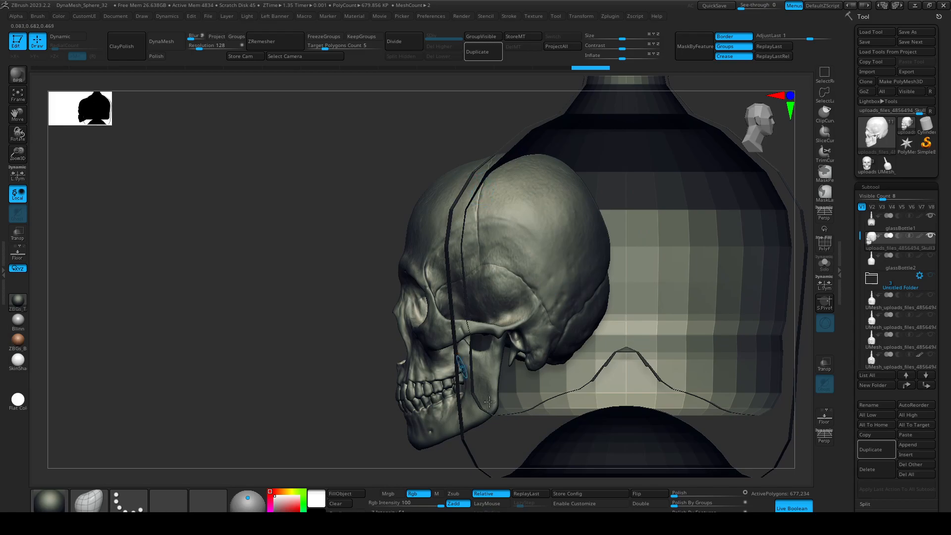
pyautogui.keyDown('alt'); pyautogui.moveTo(302, 360); pyautogui.dragTo(409, 297); pyautogui.keyUp('alt')
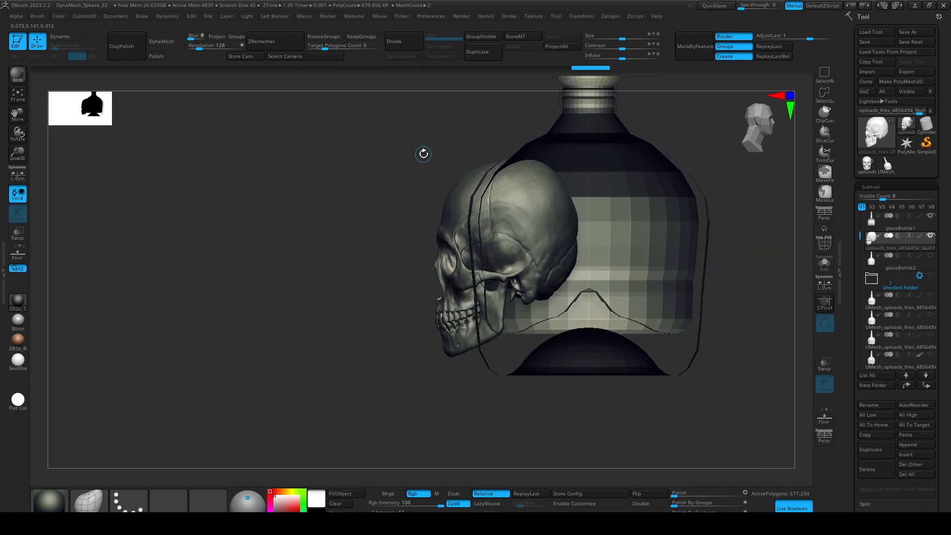
pyautogui.moveTo(389, 182); pyautogui.dragTo(594, 337)
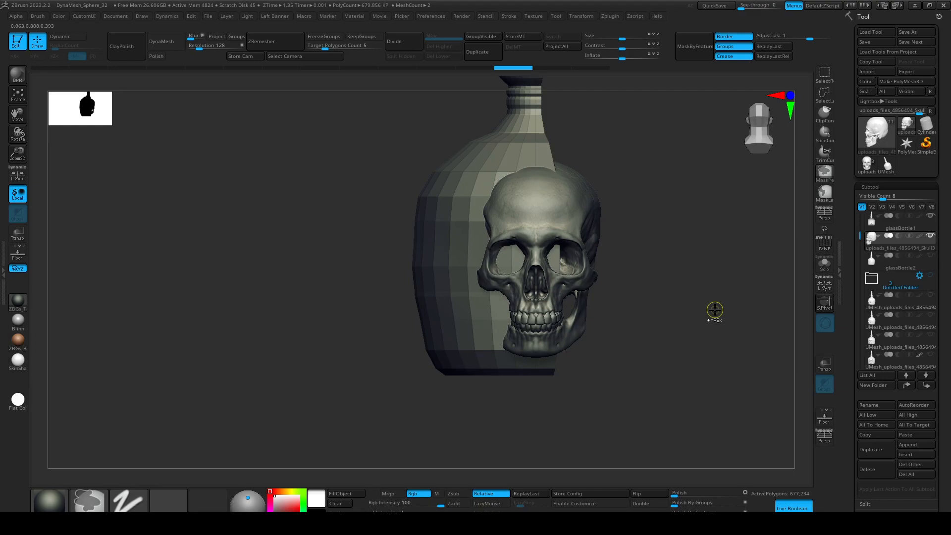
# Select glassBottle1 and unhide its hidden half so the whole bottle is displayed
pyautogui.click(875, 228)
pyautogui.keyDown('ctrl'); pyautogui.moveTo(760, 272); pyautogui.dragTo(845, 309); pyautogui.keyUp('ctrl')
pyautogui.moveTo(713, 331); pyautogui.dragTo(662, 322)
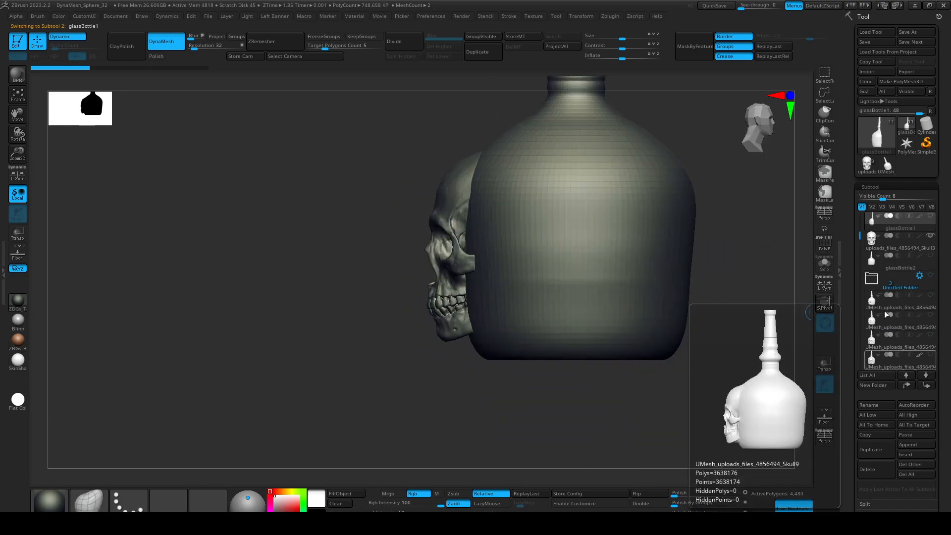
# Copy the bottle tool and, in the copy, delete the Untitled Folder, the UMesh subtools and glassBottle2
pyautogui.click(876, 61)
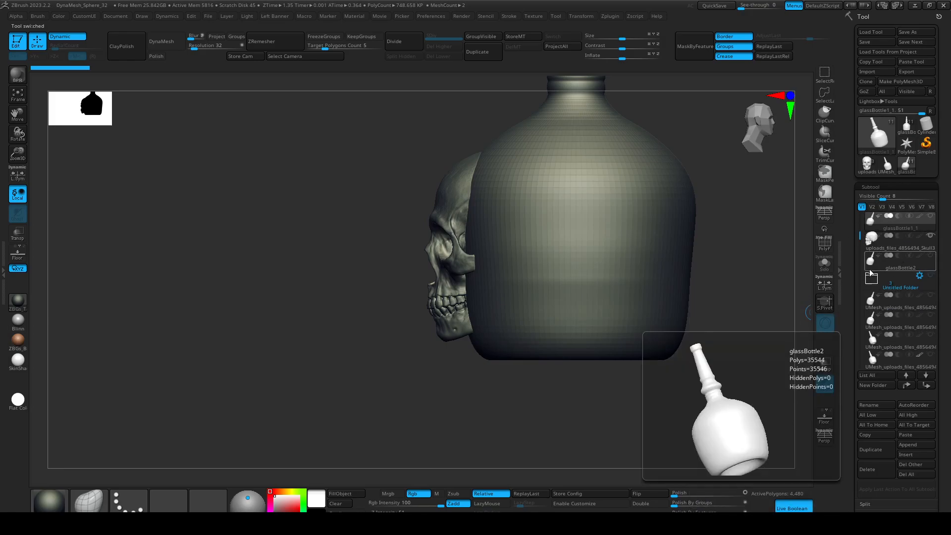
pyautogui.click(894, 284)
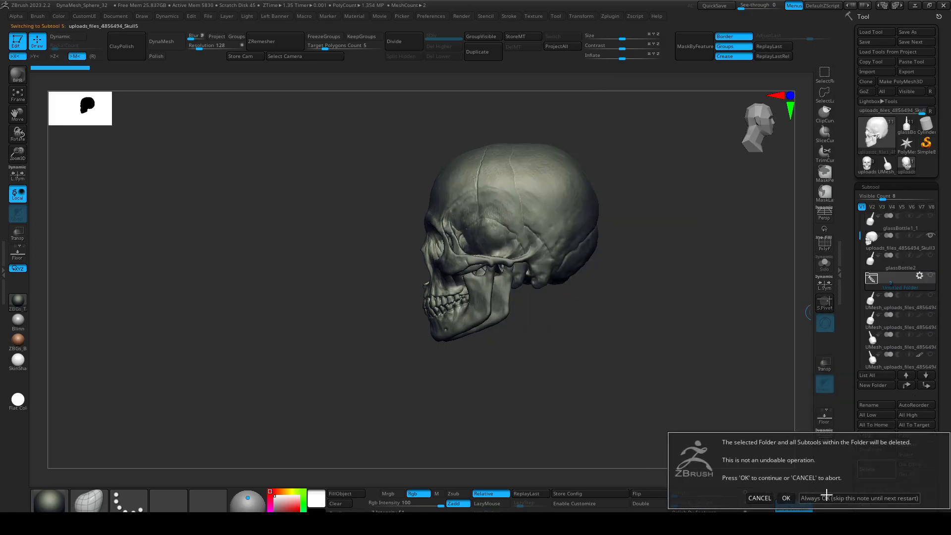
pyautogui.click(862, 497)
pyautogui.click(872, 470)
pyautogui.click(852, 487)
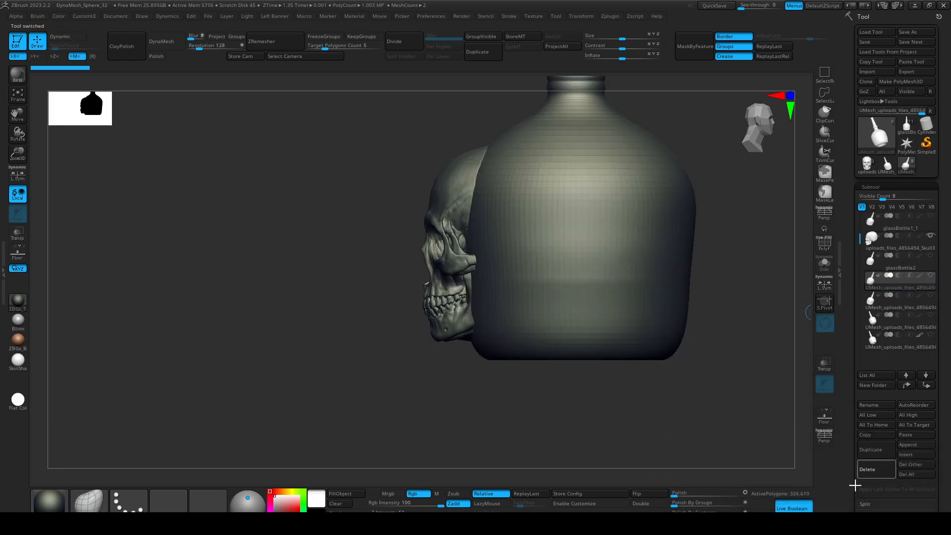
pyautogui.click(872, 470)
pyautogui.click(875, 476)
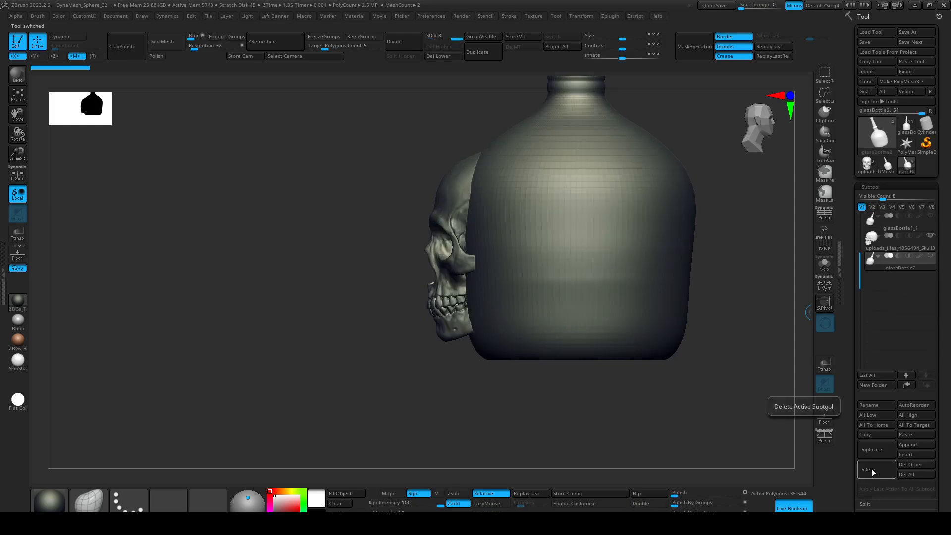
pyautogui.click(871, 471)
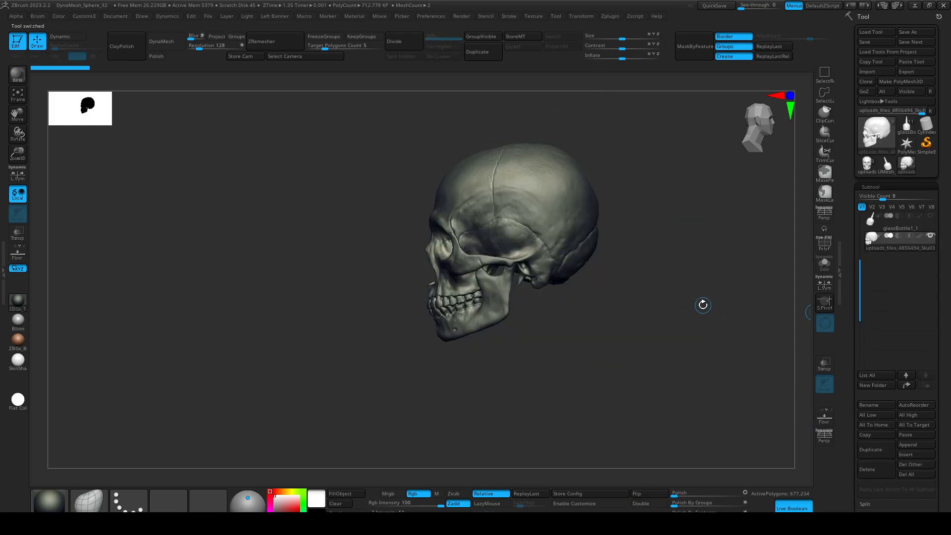
# Turn on glassBottle1_1's visibility and check the skull's placement on the bottle from the front and at an angle
pyautogui.click(931, 216)
pyautogui.keyDown('shift'); pyautogui.moveTo(730, 342); pyautogui.dragTo(518, 147); pyautogui.keyUp('shift')
pyautogui.keyDown('alt'); pyautogui.moveTo(728, 325); pyautogui.dragTo(882, 261); pyautogui.keyUp('alt')
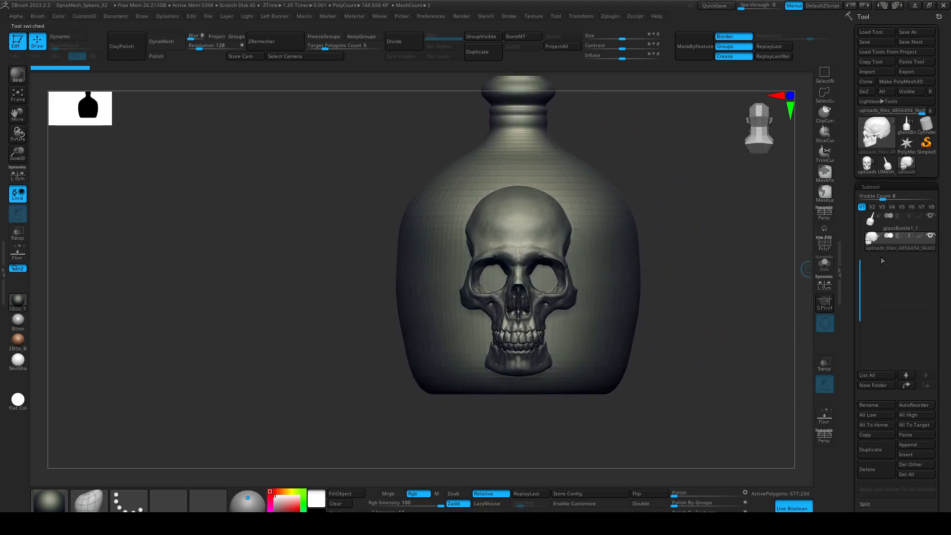
pyautogui.moveTo(682, 309); pyautogui.dragTo(633, 350)
pyautogui.moveTo(329, 352); pyautogui.dragTo(481, 347)
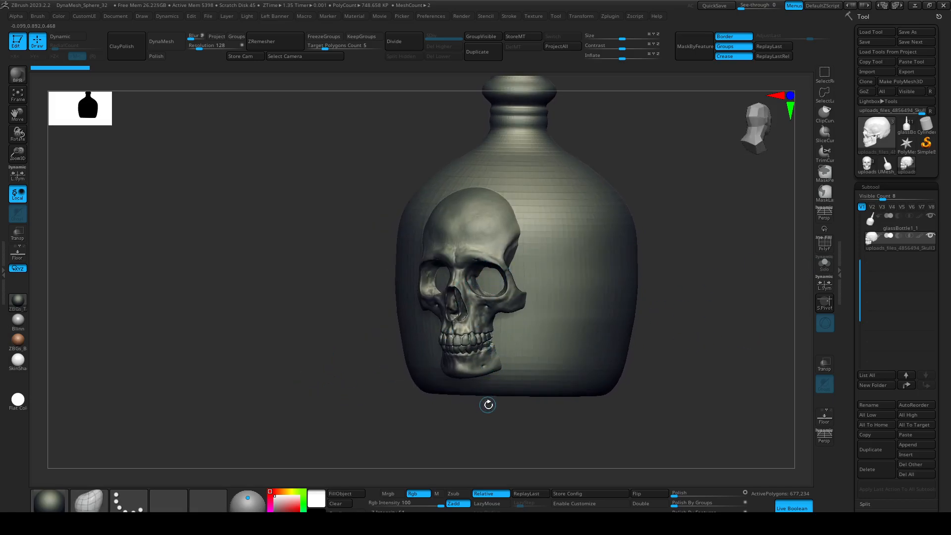
# Adjust how far the skull protrudes from the bottle by moving and scaling it along its depth axis with the gizmo
pyautogui.press('w')
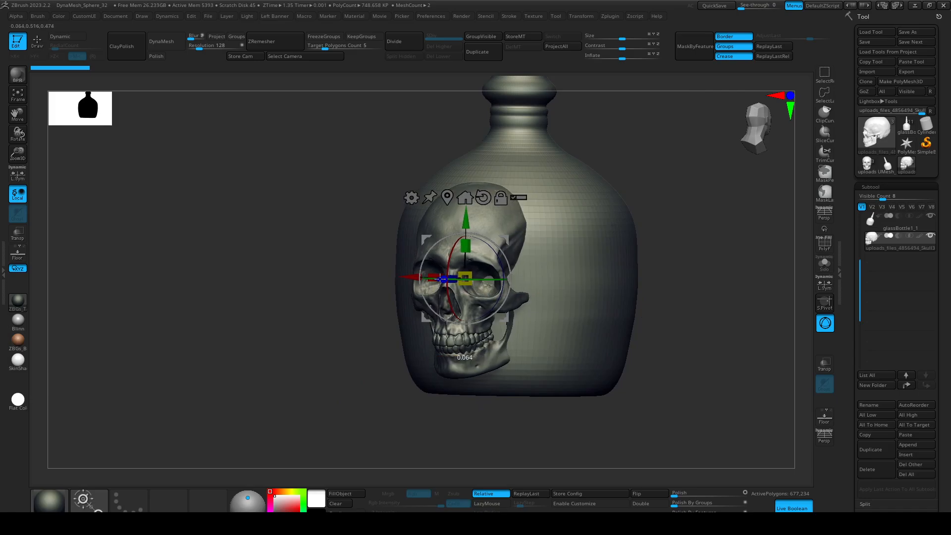
pyautogui.moveTo(380, 407); pyautogui.dragTo(329, 374)
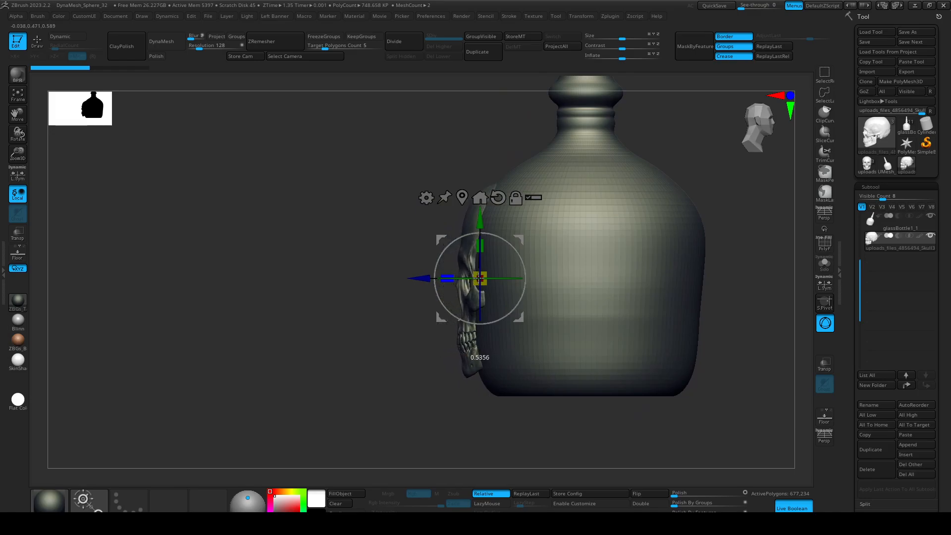
pyautogui.moveTo(329, 413); pyautogui.dragTo(377, 435)
pyautogui.moveTo(451, 272)
pyautogui.mouseDown()
pyautogui.moveTo(439, 274)
pyautogui.moveTo(444, 280)
pyautogui.mouseUp()
pyautogui.moveTo(365, 352)
pyautogui.mouseDown()
pyautogui.moveTo(384, 399)
pyautogui.moveTo(397, 399)
pyautogui.mouseUp()
pyautogui.press('q')
# Make the Skull3 subtool active with X symmetry and sculpt the backs of its eye sockets closed
pyautogui.moveTo(709, 400); pyautogui.dragTo(647, 310)
pyautogui.keyDown('alt'); pyautogui.click(621, 297); pyautogui.keyUp('alt')
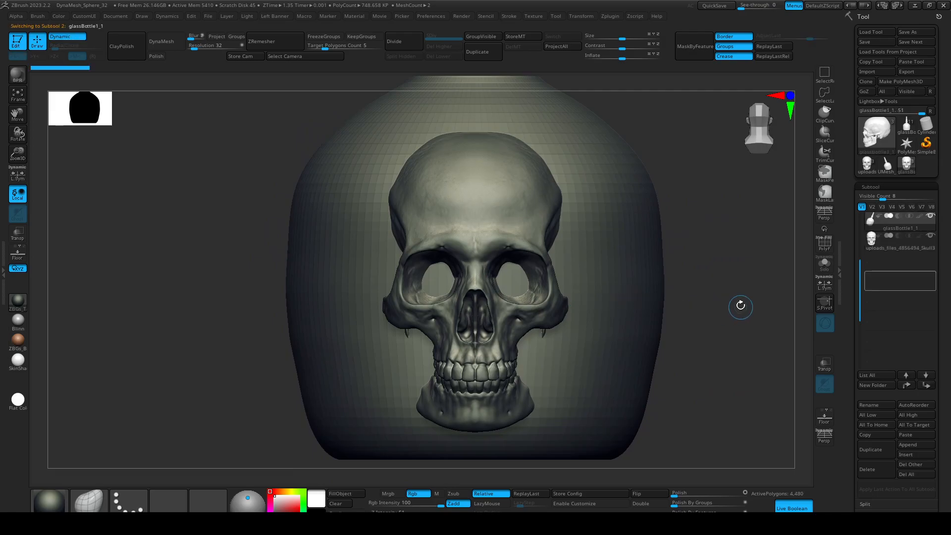
pyautogui.click(881, 250)
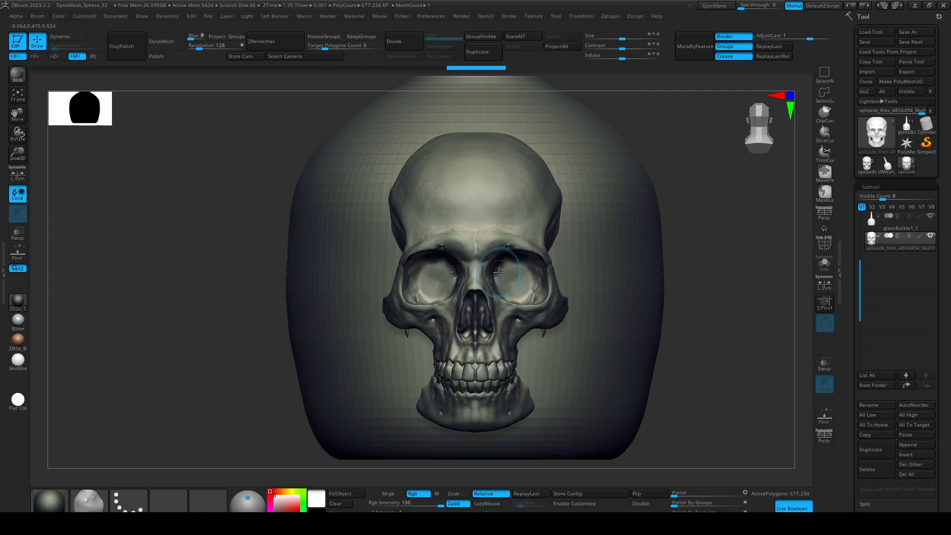
pyautogui.moveTo(699, 353); pyautogui.dragTo(660, 365)
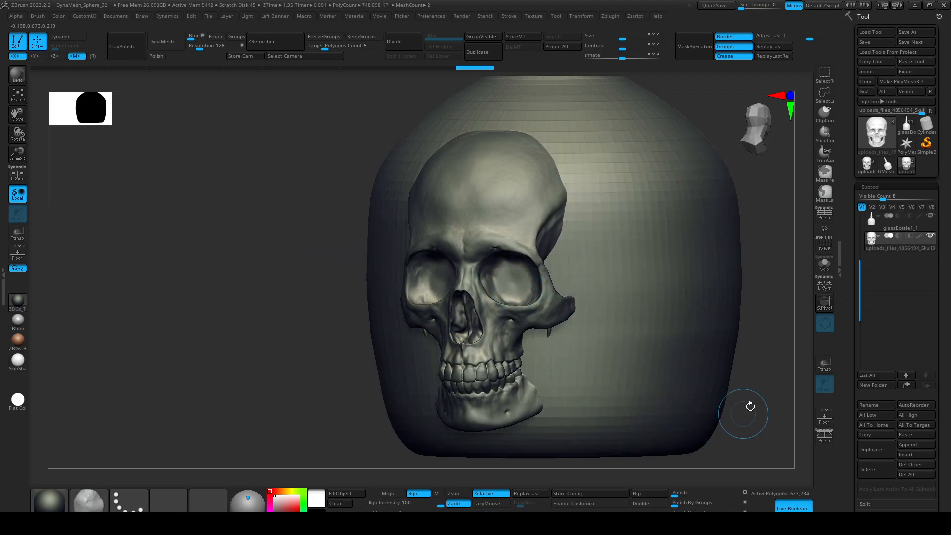
# Inspect the open underside of the skull's jaw and add a Sphere3D as a new subtool
pyautogui.moveTo(764, 390); pyautogui.dragTo(393, 354)
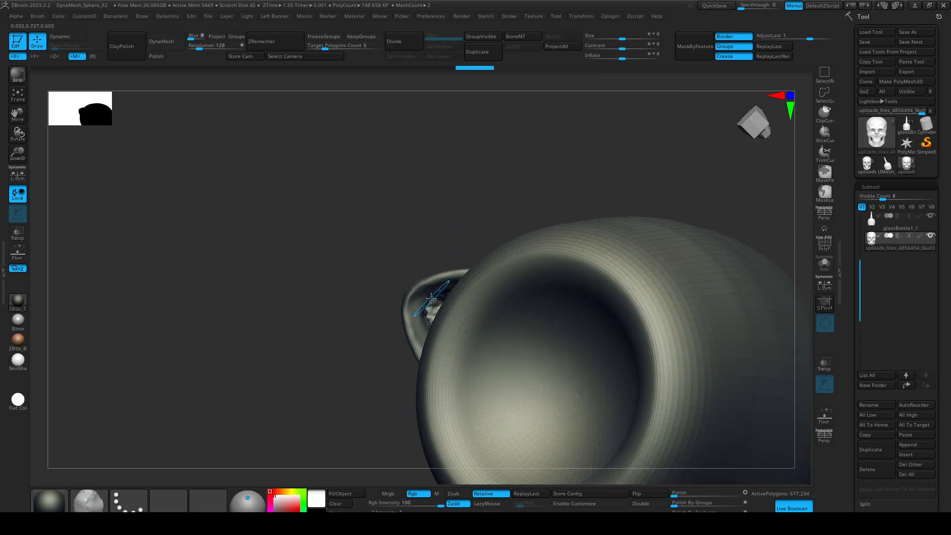
pyautogui.moveTo(349, 294)
pyautogui.mouseDown()
pyautogui.moveTo(297, 341)
pyautogui.moveTo(307, 363)
pyautogui.moveTo(371, 323)
pyautogui.moveTo(403, 403)
pyautogui.moveTo(375, 388)
pyautogui.mouseUp()
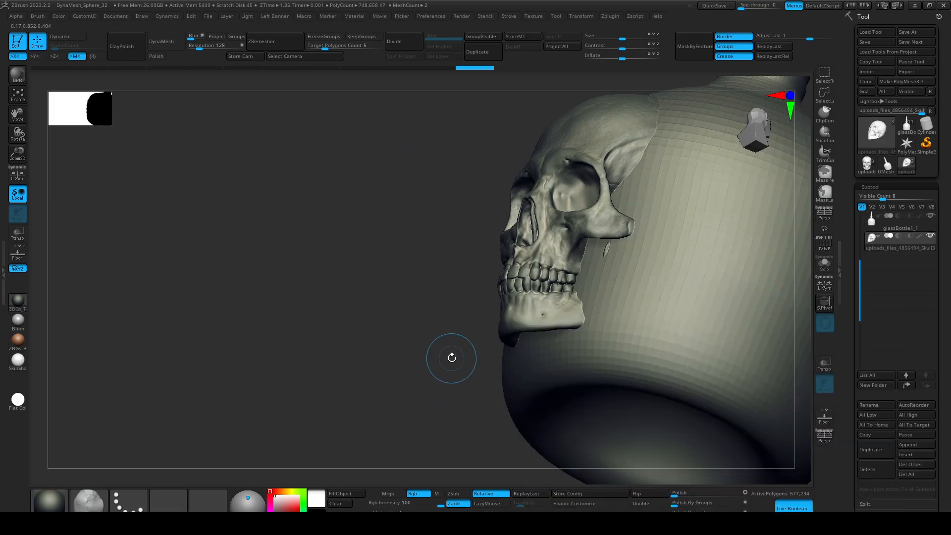
pyautogui.click(911, 458)
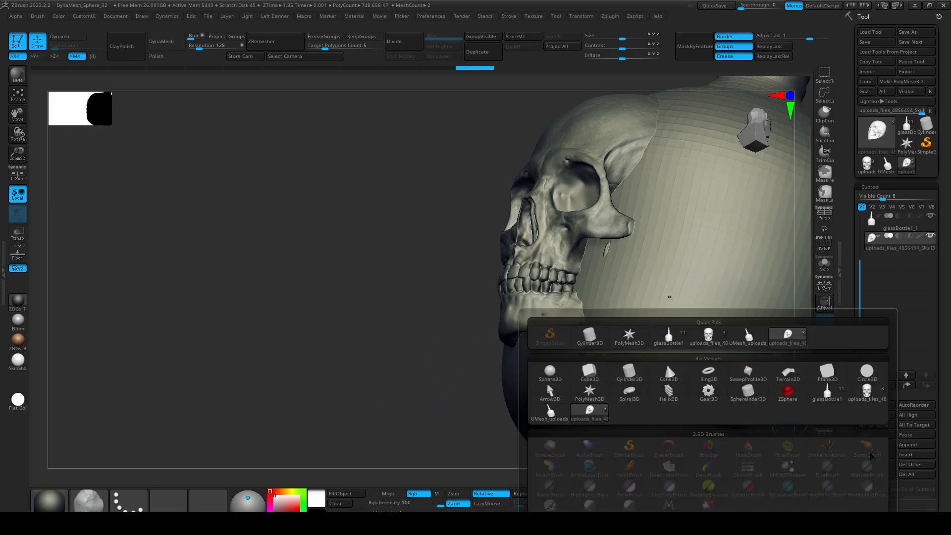
pyautogui.click(549, 372)
pyautogui.moveTo(554, 378); pyautogui.dragTo(612, 270)
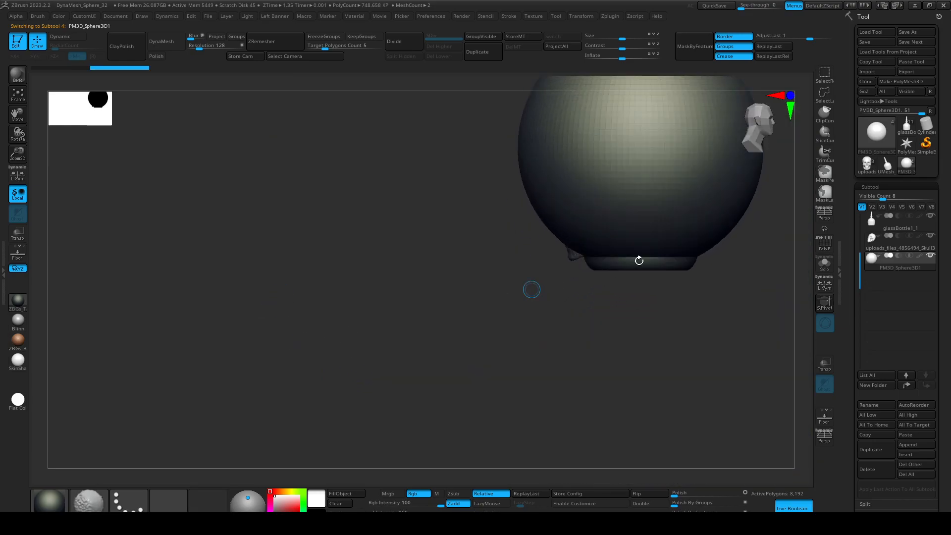
# Scale the sphere down and position it inside the jaw opening against the bottle's front wall
pyautogui.press('w')
pyautogui.moveTo(647, 144); pyautogui.dragTo(621, 146)
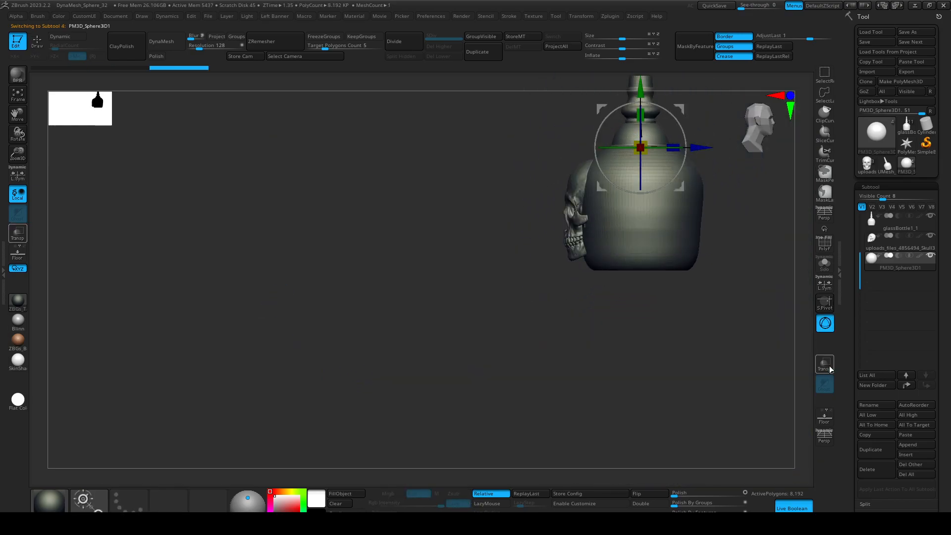
pyautogui.moveTo(682, 110); pyautogui.dragTo(622, 213)
pyautogui.keyDown('shift'); pyautogui.moveTo(605, 337); pyautogui.dragTo(700, 322); pyautogui.keyUp('shift')
pyautogui.keyDown('ctrl'); pyautogui.moveTo(700, 323); pyautogui.dragTo(782, 396, button='right'); pyautogui.keyUp('ctrl')
pyautogui.moveTo(588, 244); pyautogui.dragTo(560, 252)
pyautogui.moveTo(628, 389); pyautogui.dragTo(626, 270)
pyautogui.keyDown('shift'); pyautogui.moveTo(627, 269); pyautogui.dragTo(755, 326, button='right'); pyautogui.keyUp('shift')
pyautogui.keyDown('alt'); pyautogui.moveTo(756, 242); pyautogui.dragTo(634, 221, button='right'); pyautogui.keyUp('alt')
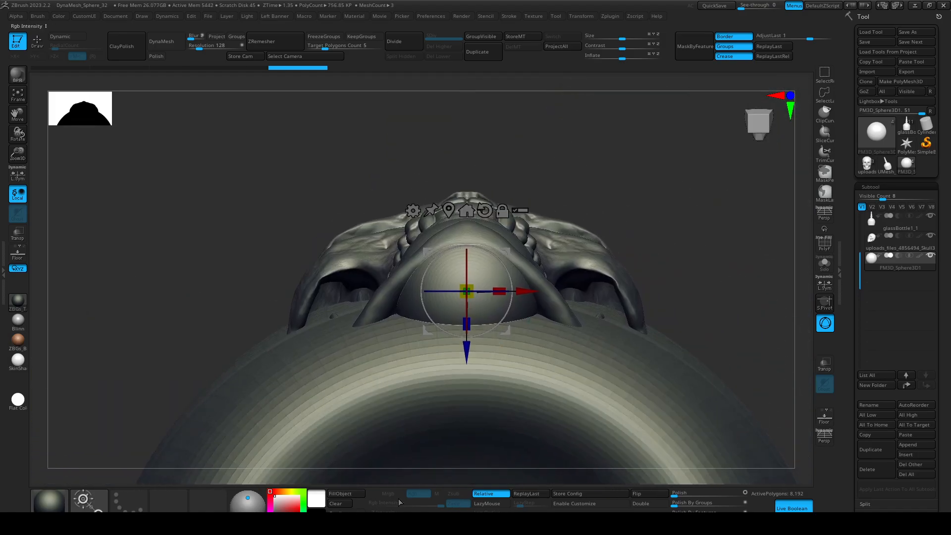
# Fill the sphere subtool with a muted red colour and reset the active colour to white
pyautogui.click(282, 505)
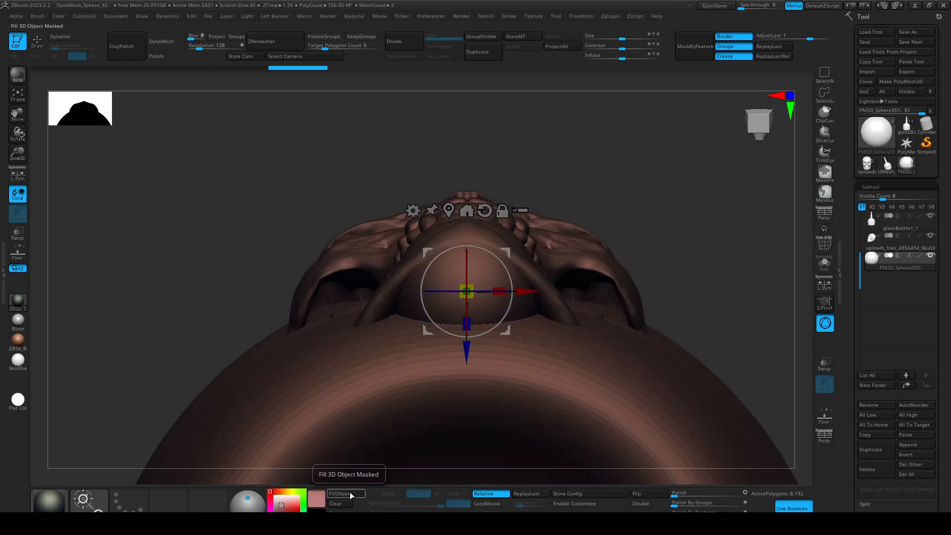
pyautogui.click(350, 492)
pyautogui.moveTo(263, 491); pyautogui.dragTo(261, 490)
# Turn on X symmetry and push the sphere's surface around with the Move brush so it meets the bottle inside the jaw opening
pyautogui.moveTo(623, 179); pyautogui.dragTo(608, 283, button='right')
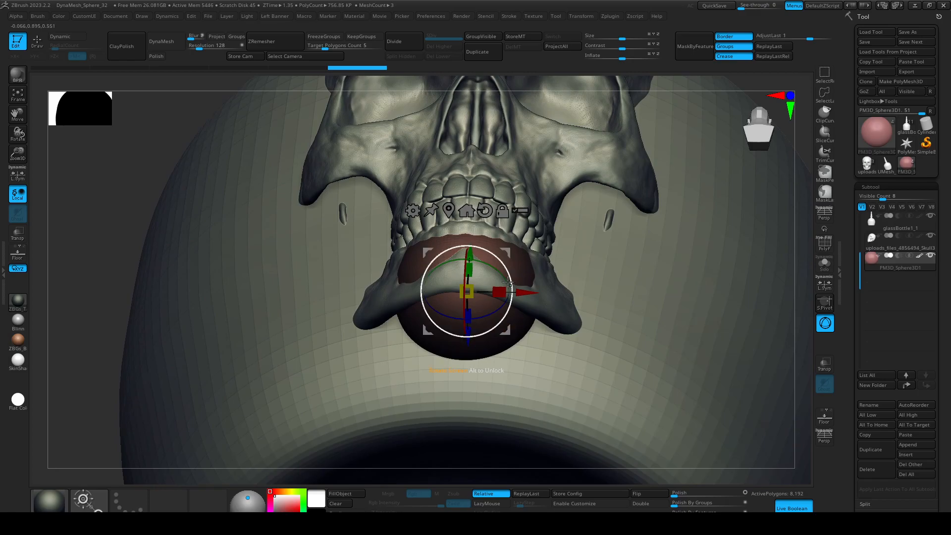
pyautogui.moveTo(76, 261); pyautogui.dragTo(540, 140, button='right')
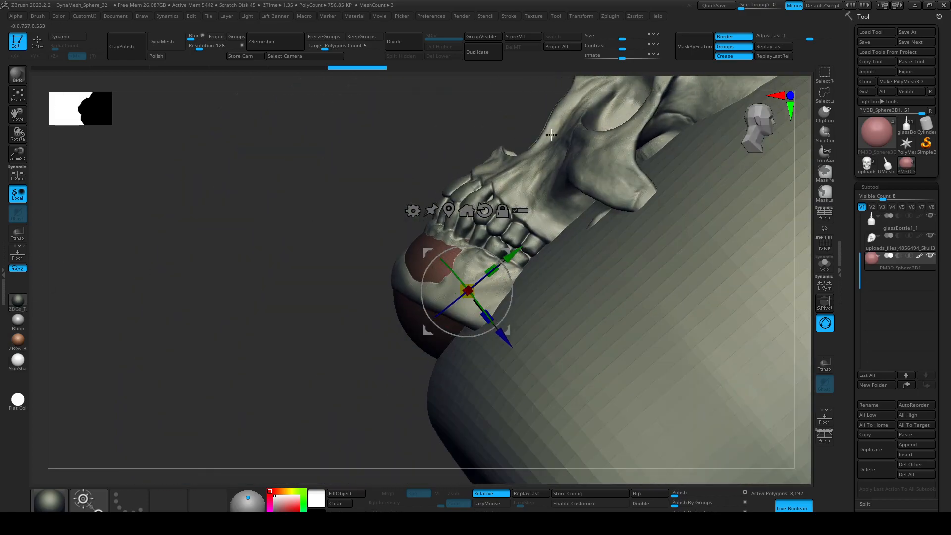
pyautogui.moveTo(575, 207); pyautogui.dragTo(299, 306, button='right')
pyautogui.moveTo(319, 237); pyautogui.dragTo(632, 360, button='right')
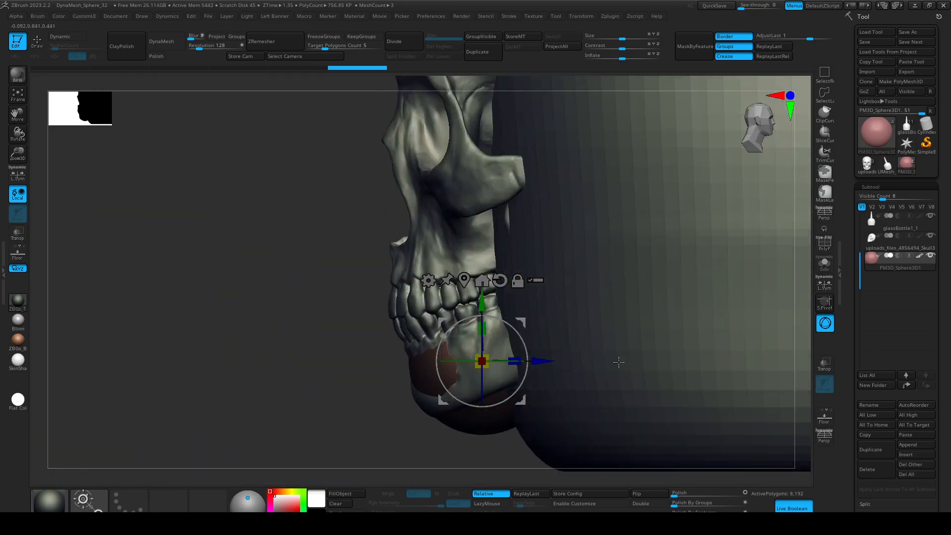
pyautogui.moveTo(515, 321); pyautogui.dragTo(513, 258)
pyautogui.moveTo(379, 356)
pyautogui.mouseDown(button='right')
pyautogui.moveTo(377, 268)
pyautogui.moveTo(511, 299)
pyautogui.mouseUp(button='right')
pyautogui.press('q')
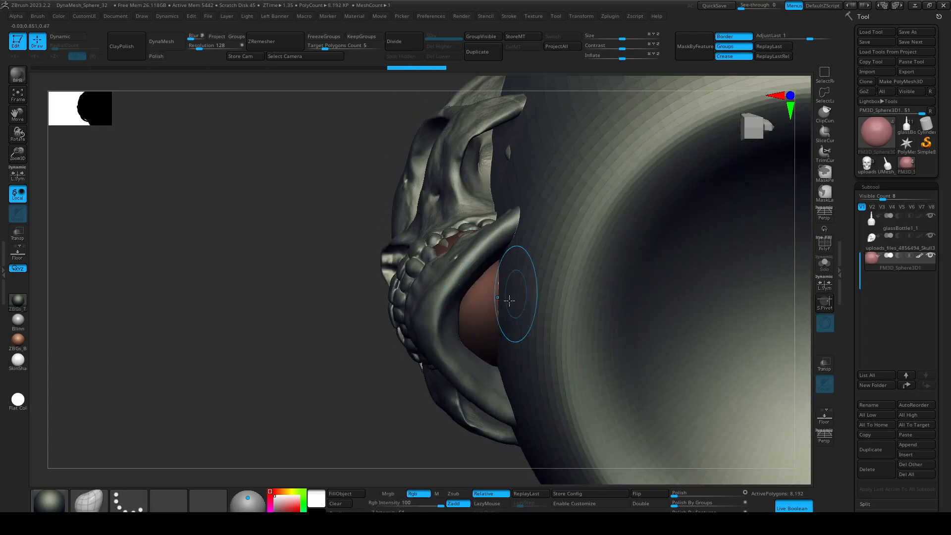
pyautogui.moveTo(491, 282); pyautogui.dragTo(504, 294)
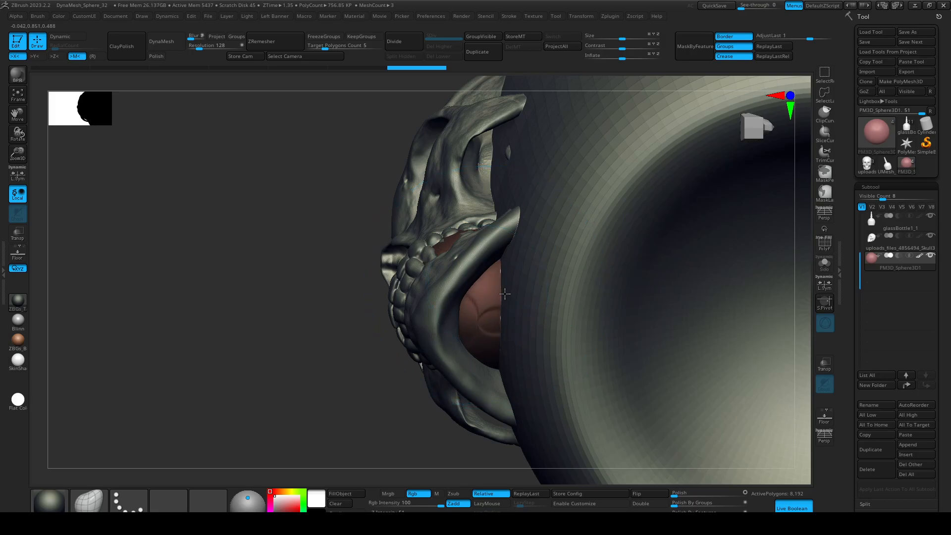
pyautogui.moveTo(448, 318)
pyautogui.mouseDown()
pyautogui.moveTo(497, 338)
pyautogui.moveTo(483, 324)
pyautogui.mouseUp()
pyautogui.moveTo(485, 324); pyautogui.dragTo(504, 371)
# Widen the sphere across the jaw opening with a larger Move brush and DynaMesh it at resolution 232
pyautogui.moveTo(366, 392); pyautogui.dragTo(540, 408)
pyautogui.press('s')
pyautogui.moveTo(480, 377); pyautogui.dragTo(490, 415)
pyautogui.moveTo(492, 338)
pyautogui.mouseDown()
pyautogui.moveTo(448, 337)
pyautogui.moveTo(459, 317)
pyautogui.mouseUp()
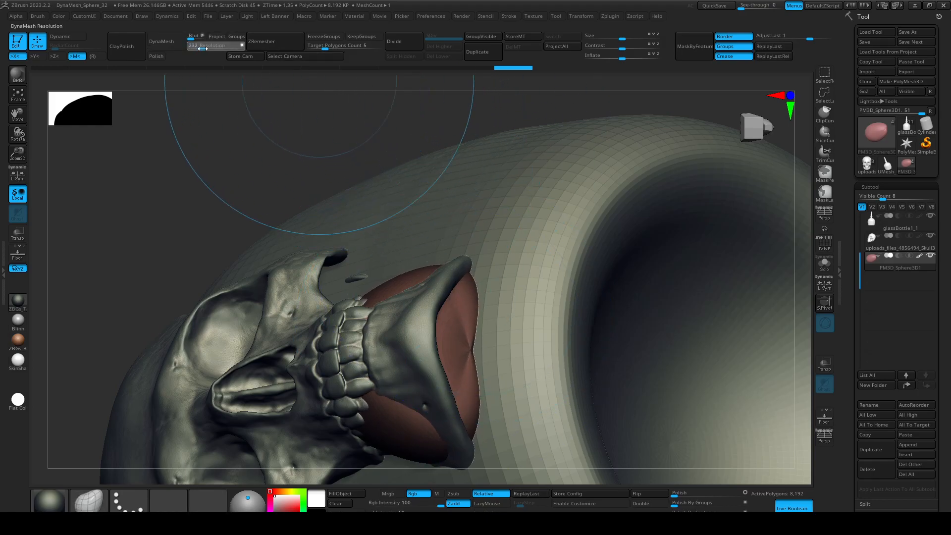
pyautogui.click(176, 48)
# Tuck the sphere's sides in behind the back teeth with the Move brush and subdivide it once
pyautogui.moveTo(191, 192); pyautogui.dragTo(247, 265)
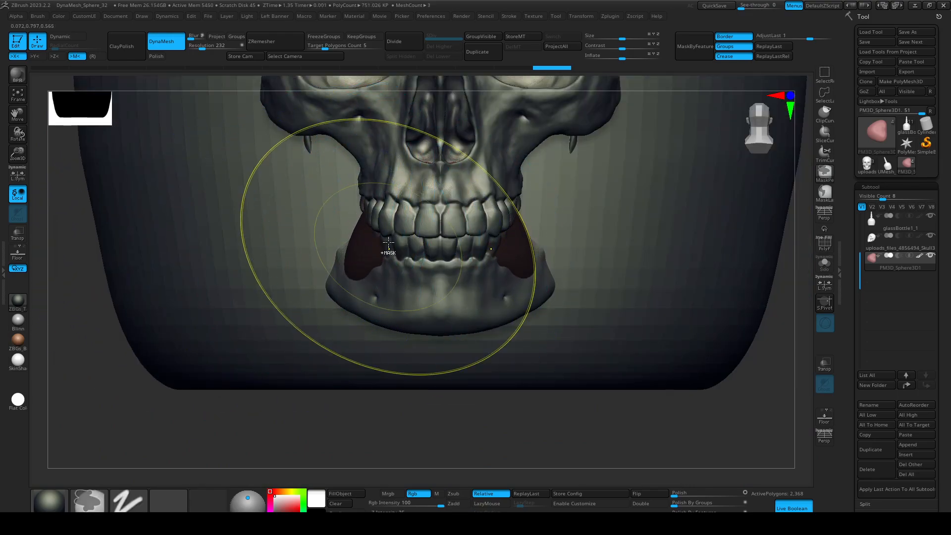
pyautogui.press('s')
pyautogui.moveTo(374, 238)
pyautogui.mouseDown()
pyautogui.moveTo(335, 269)
pyautogui.moveTo(388, 237)
pyautogui.moveTo(347, 249)
pyautogui.moveTo(352, 229)
pyautogui.moveTo(322, 230)
pyautogui.mouseUp()
pyautogui.hotkey('ctrl', 'd')
# Reshape and smooth the sphere from below and from the side to fit inside the jaw and behind the teeth
pyautogui.keyDown('alt'); pyautogui.click(363, 265); pyautogui.keyUp('alt')
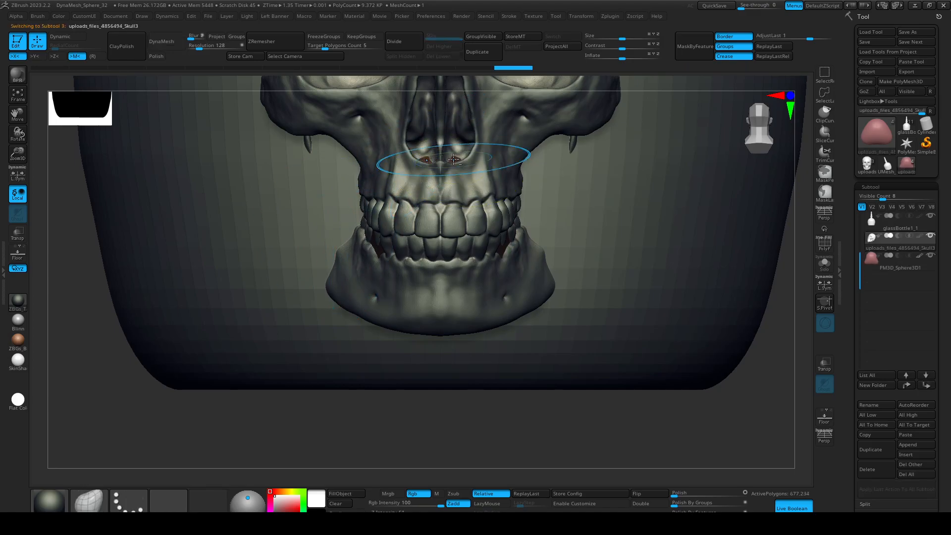
pyautogui.keyDown('alt'); pyautogui.click(453, 160); pyautogui.keyUp('alt')
pyautogui.moveTo(232, 414)
pyautogui.mouseDown(button='right')
pyautogui.moveTo(226, 394)
pyautogui.moveTo(376, 293)
pyautogui.mouseUp(button='right')
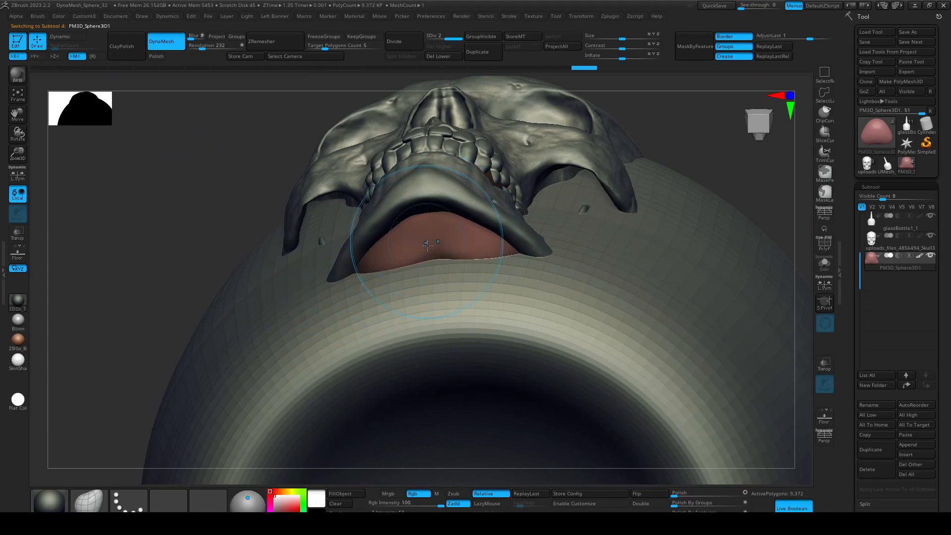
pyautogui.keyDown('shift'); pyautogui.moveTo(178, 136); pyautogui.dragTo(180, 265, button='right'); pyautogui.keyUp('shift')
pyautogui.moveTo(560, 395); pyautogui.dragTo(594, 389, button='right')
pyautogui.moveTo(643, 200); pyautogui.dragTo(548, 244, button='right')
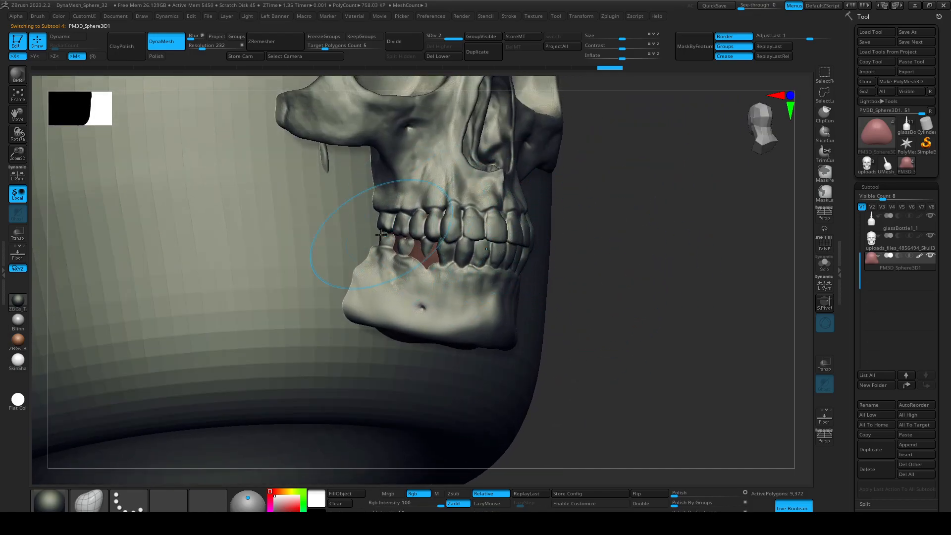
pyautogui.keyDown('shift'); pyautogui.moveTo(376, 232); pyautogui.dragTo(422, 251); pyautogui.keyUp('shift')
pyautogui.moveTo(417, 337); pyautogui.dragTo(475, 368, button='right')
pyautogui.keyDown('shift'); pyautogui.moveTo(200, 195); pyautogui.dragTo(255, 219, button='right'); pyautogui.keyUp('shift')
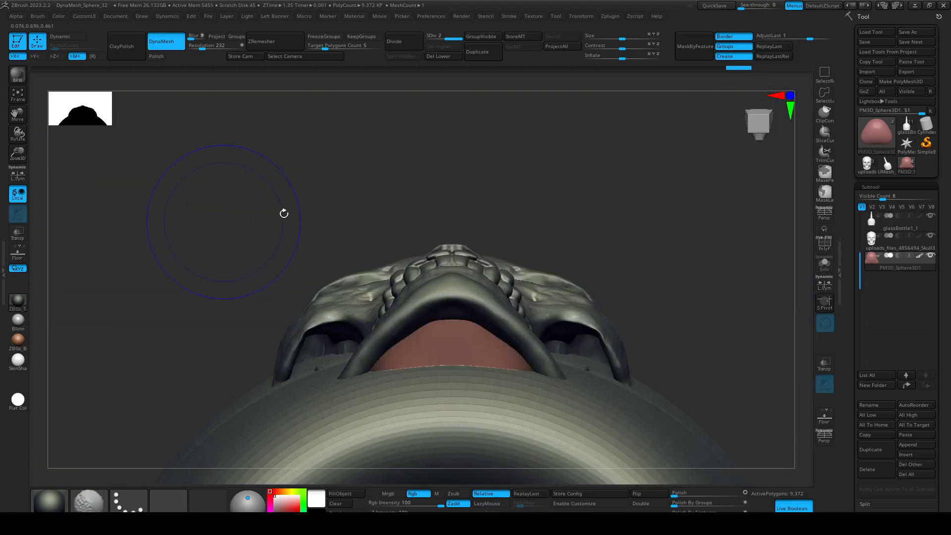
pyautogui.keyDown('shift'); pyautogui.moveTo(410, 150); pyautogui.dragTo(402, 227, button='right'); pyautogui.keyUp('shift')
pyautogui.moveTo(79, 317); pyautogui.dragTo(387, 191, button='right')
# Make the skull subtool active and push the small bone spikes under its cheekbones back into the bottle
pyautogui.keyDown('alt'); pyautogui.click(311, 197); pyautogui.keyUp('alt')
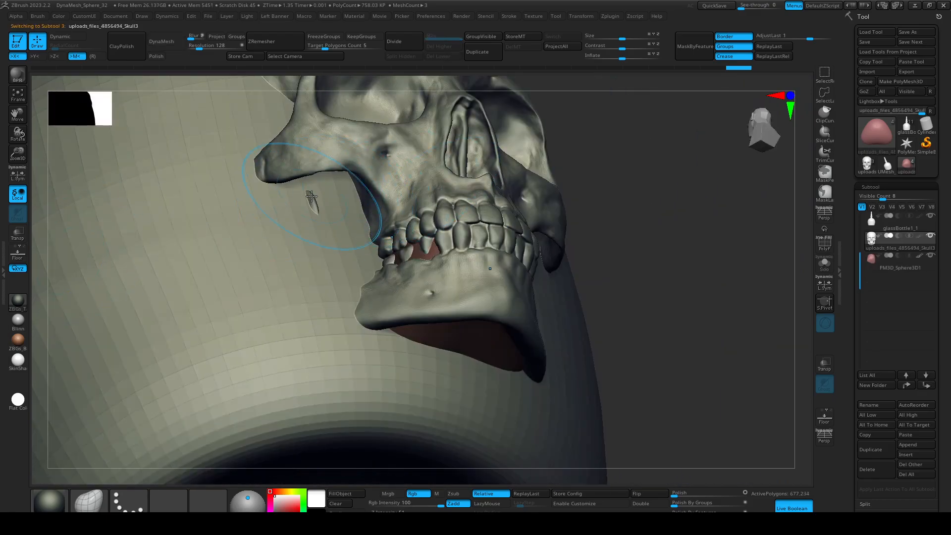
pyautogui.keyDown('ctrl'); pyautogui.moveTo(685, 241); pyautogui.dragTo(560, 299, button='right'); pyautogui.keyUp('ctrl')
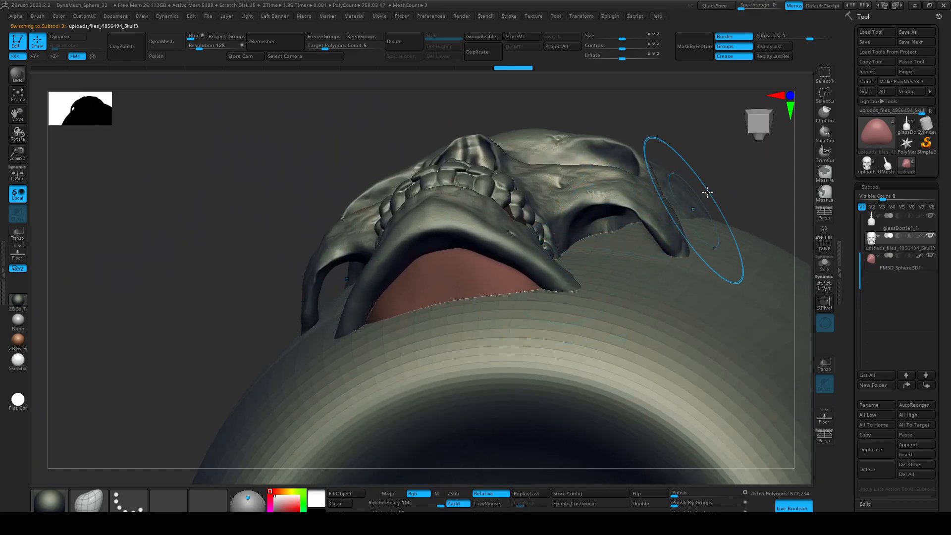
pyautogui.moveTo(715, 170)
pyautogui.mouseDown(button='right')
pyautogui.moveTo(735, 240)
pyautogui.moveTo(726, 284)
pyautogui.mouseUp(button='right')
pyautogui.keyDown('ctrl'); pyautogui.moveTo(706, 252); pyautogui.dragTo(367, 255, button='right'); pyautogui.keyUp('ctrl')
pyautogui.moveTo(770, 330)
pyautogui.mouseDown(button='right')
pyautogui.moveTo(534, 330)
pyautogui.moveTo(515, 341)
pyautogui.moveTo(525, 299)
pyautogui.moveTo(341, 394)
pyautogui.mouseUp(button='right')
pyautogui.press('s')
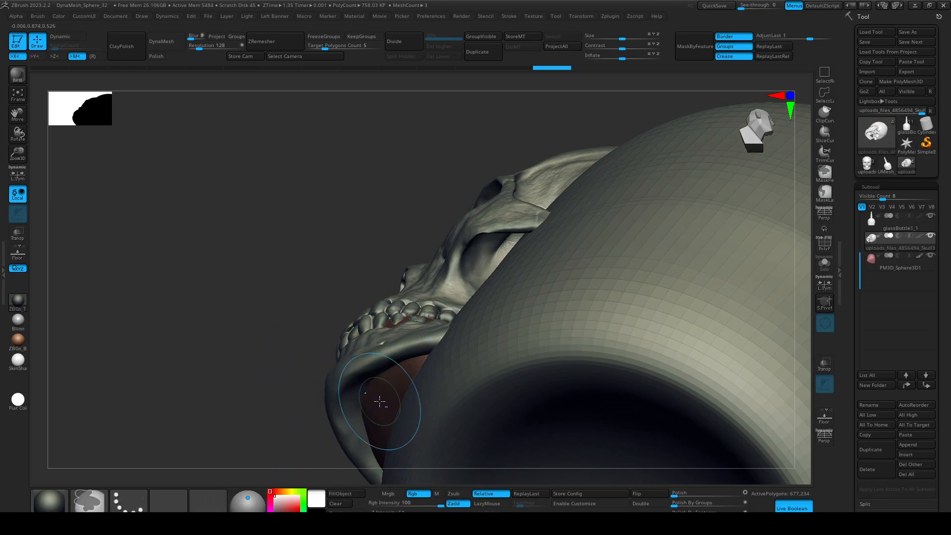
# Make the sphere active again and smooth its underside within the jaw opening
pyautogui.keyDown('alt'); pyautogui.click(369, 397); pyautogui.keyUp('alt')
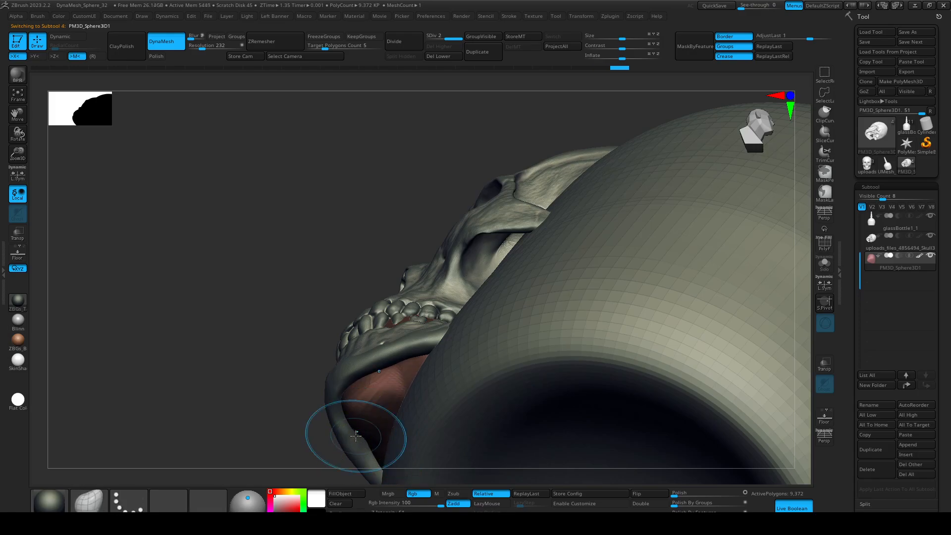
pyautogui.press('shift')
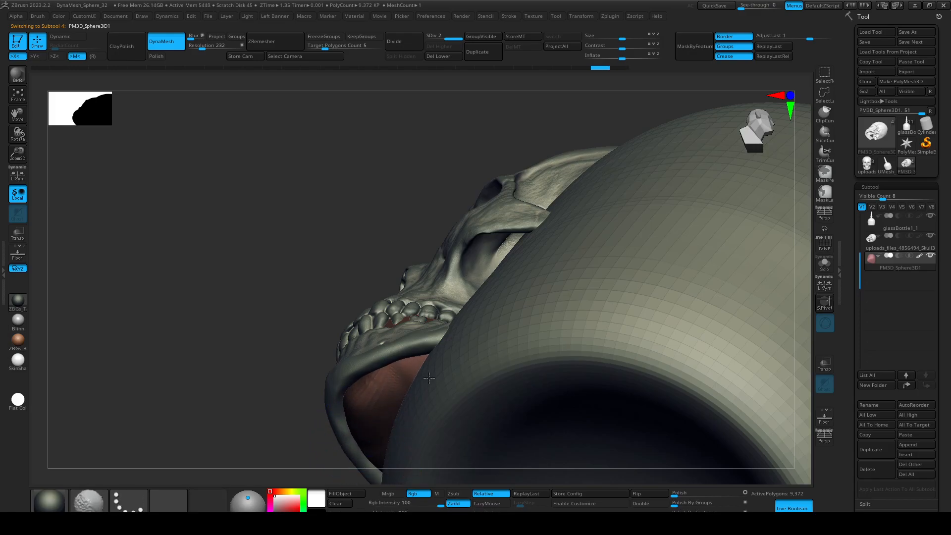
pyautogui.moveTo(302, 416); pyautogui.dragTo(233, 368)
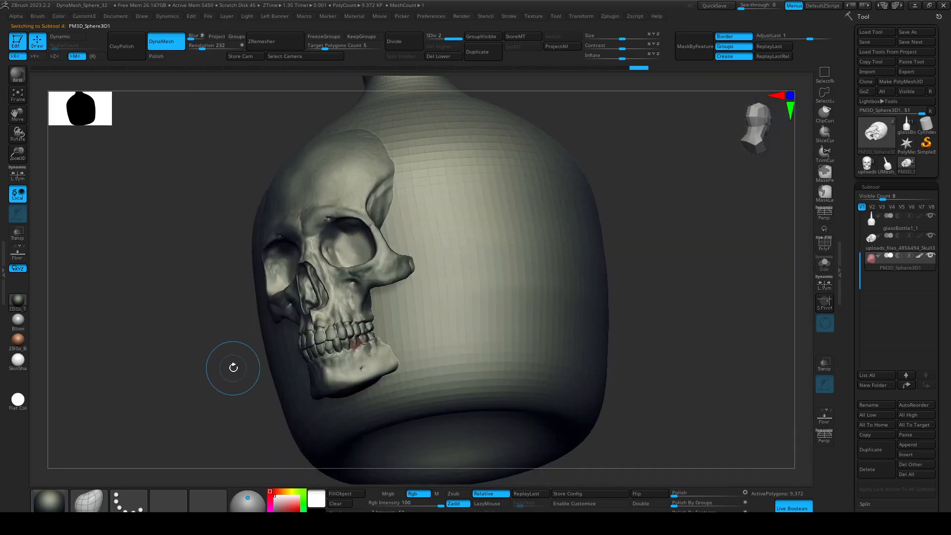
# Make the glassBottle1_1 subtool active, show its PolyFrame and hide one lengthwise half of the bottle
pyautogui.moveTo(668, 290); pyautogui.dragTo(855, 234)
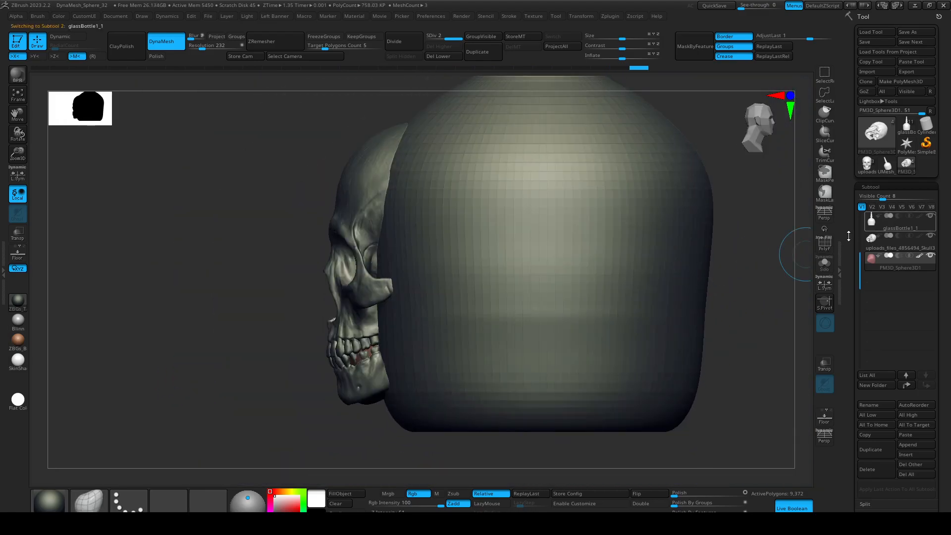
pyautogui.click(862, 233)
pyautogui.moveTo(701, 270); pyautogui.dragTo(556, 278)
pyautogui.hotkey('shift', 'f')
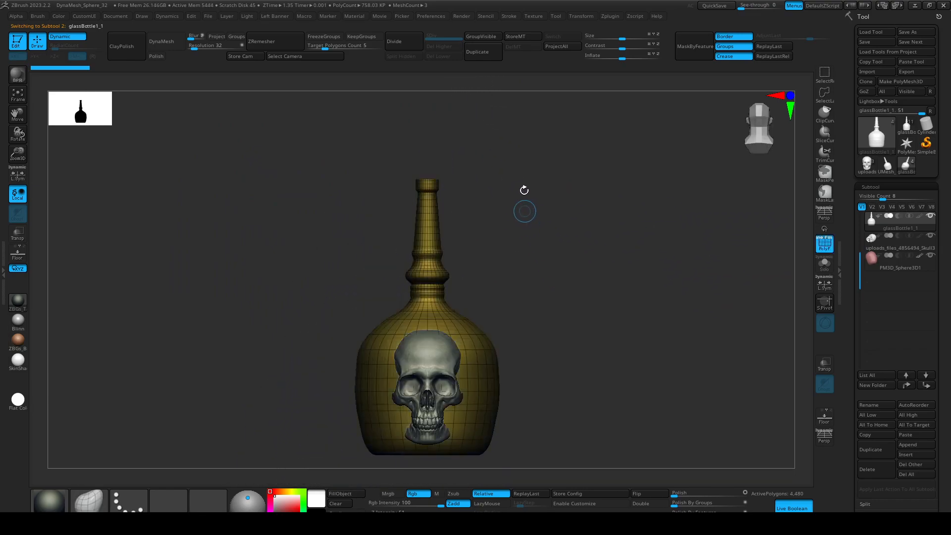
pyautogui.moveTo(551, 111)
pyautogui.keyDown('ctrl'); pyautogui.keyDown('shift'); pyautogui.mouseDown()
pyautogui.moveTo(462, 484)
pyautogui.moveTo(428, 484)
pyautogui.mouseUp(); pyautogui.keyUp('shift'); pyautogui.keyUp('ctrl')
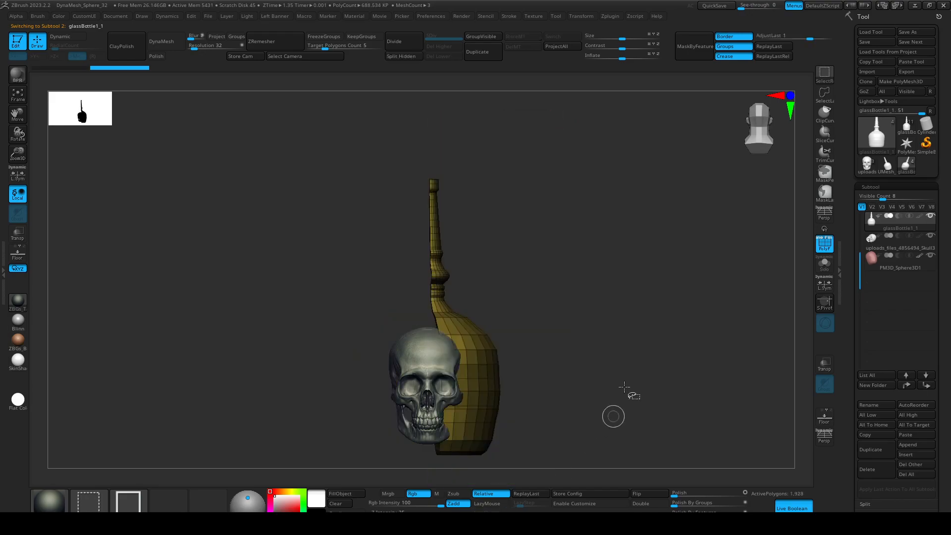
pyautogui.keyDown('ctrl'); pyautogui.keyDown('shift'); pyautogui.moveTo(590, 345); pyautogui.dragTo(588, 346); pyautogui.keyUp('shift'); pyautogui.keyUp('ctrl')
pyautogui.moveTo(546, 284); pyautogui.dragTo(514, 256)
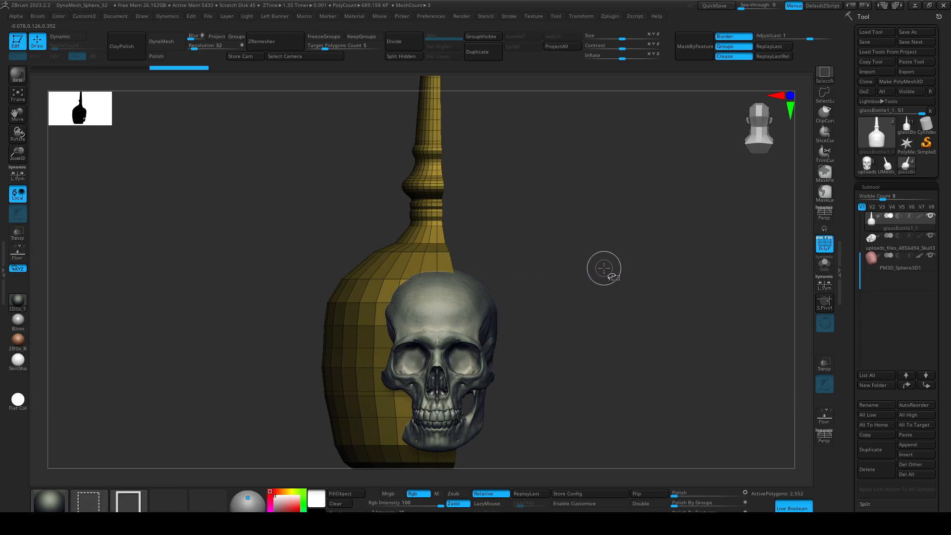
# Hide the leftover strip past the bottle's centreline and turn on double-sided display for the bottle
pyautogui.hotkey('ctrl', 'shift', 's')
pyautogui.moveTo(627, 281)
pyautogui.mouseDown()
pyautogui.moveTo(609, 302)
pyautogui.moveTo(580, 302)
pyautogui.moveTo(623, 289)
pyautogui.mouseUp()
pyautogui.moveTo(459, 221); pyautogui.dragTo(614, 451)
pyautogui.click(648, 505)
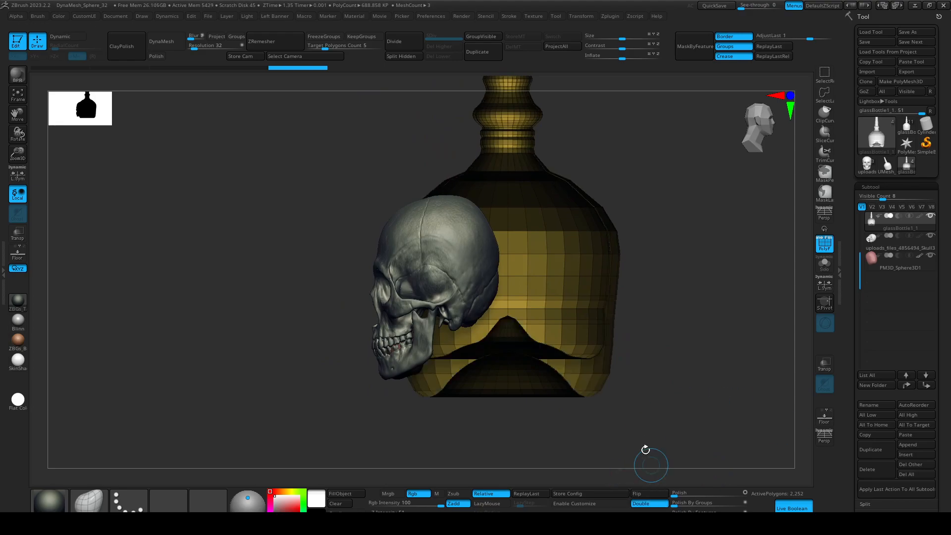
# Reshape the sphere through the cut-away bottle, keeping it out of the nostrils while filling the jaw up to the bottle wall
pyautogui.moveTo(669, 384); pyautogui.dragTo(475, 371)
pyautogui.keyDown('alt'); pyautogui.click(462, 232); pyautogui.keyUp('alt')
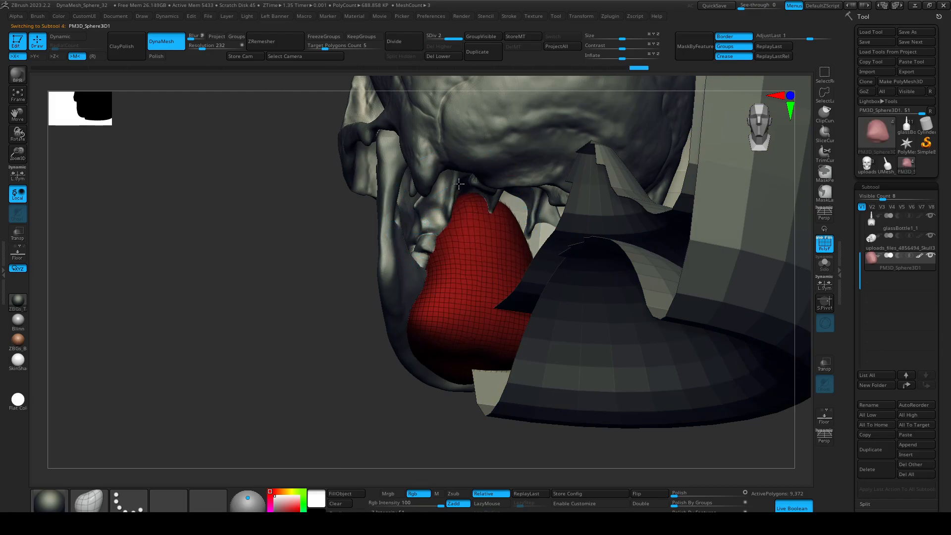
pyautogui.moveTo(225, 292)
pyautogui.mouseDown()
pyautogui.moveTo(277, 335)
pyautogui.moveTo(317, 344)
pyautogui.mouseUp()
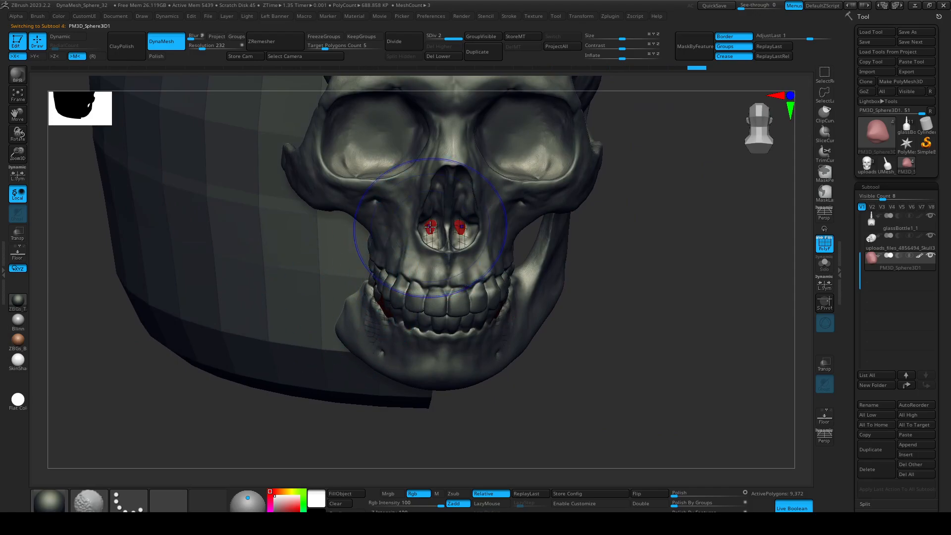
pyautogui.moveTo(622, 357); pyautogui.dragTo(408, 321)
pyautogui.keyDown('alt'); pyautogui.moveTo(355, 458); pyautogui.dragTo(397, 441); pyautogui.keyUp('alt')
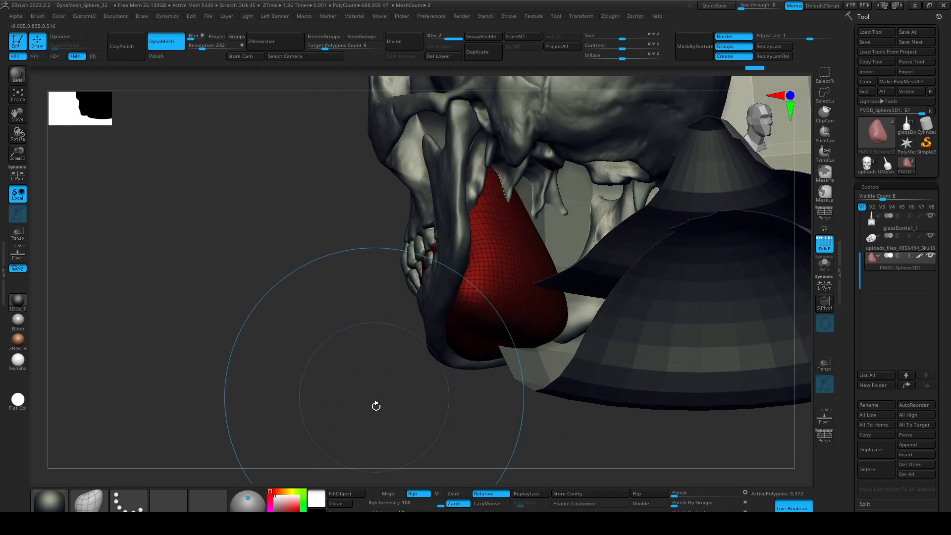
pyautogui.moveTo(376, 401); pyautogui.dragTo(396, 412)
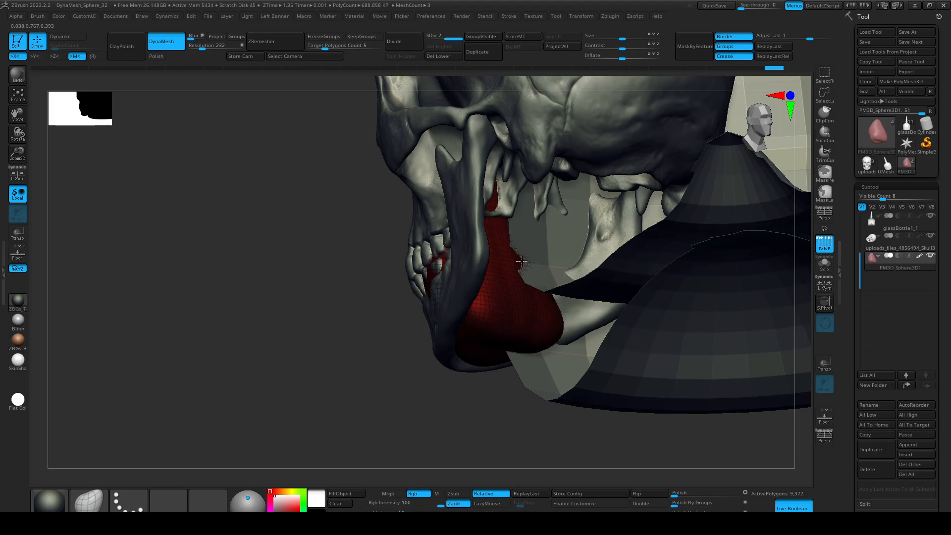
pyautogui.moveTo(392, 406)
pyautogui.mouseDown()
pyautogui.moveTo(388, 373)
pyautogui.moveTo(388, 404)
pyautogui.moveTo(411, 386)
pyautogui.moveTo(390, 400)
pyautogui.moveTo(365, 397)
pyautogui.moveTo(399, 455)
pyautogui.moveTo(464, 416)
pyautogui.moveTo(340, 412)
pyautogui.moveTo(377, 401)
pyautogui.mouseUp()
# Make glassBottle1_1 active, unhide the whole mesh, subdivide it once and turn off PolyFrame
pyautogui.click(872, 207)
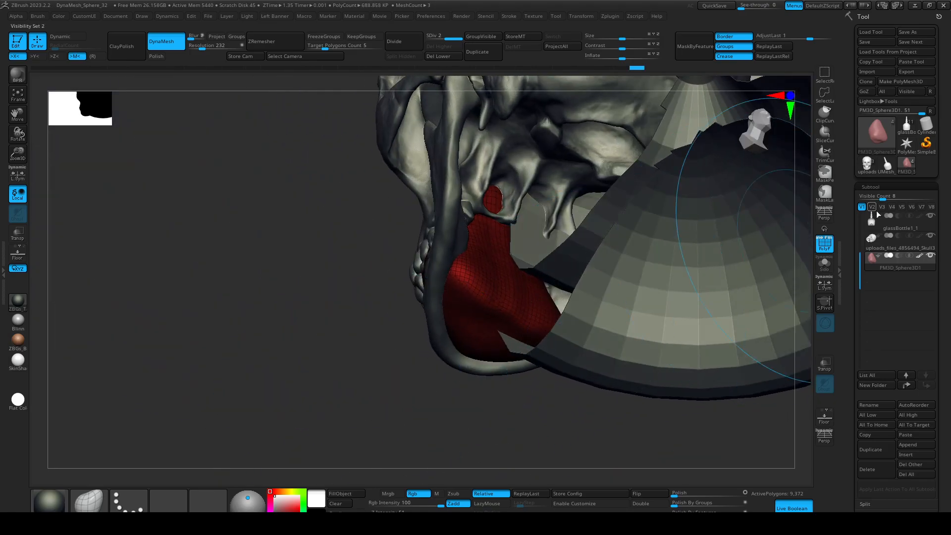
pyautogui.click(872, 228)
pyautogui.keyDown('ctrl'); pyautogui.keyDown('shift'); pyautogui.click(317, 368); pyautogui.keyUp('shift'); pyautogui.keyUp('ctrl')
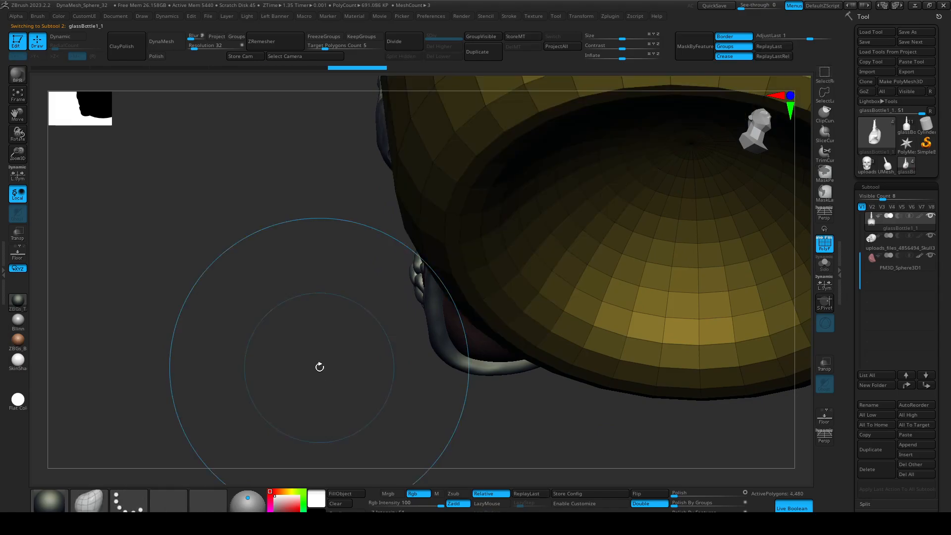
pyautogui.hotkey('ctrl', 'd')
pyautogui.moveTo(328, 371)
pyautogui.mouseDown()
pyautogui.moveTo(240, 334)
pyautogui.moveTo(292, 331)
pyautogui.moveTo(196, 294)
pyautogui.moveTo(316, 365)
pyautogui.moveTo(649, 364)
pyautogui.moveTo(629, 243)
pyautogui.moveTo(651, 363)
pyautogui.moveTo(629, 372)
pyautogui.moveTo(572, 329)
pyautogui.moveTo(602, 268)
pyautogui.moveTo(632, 325)
pyautogui.moveTo(560, 191)
pyautogui.moveTo(526, 484)
pyautogui.moveTo(493, 490)
pyautogui.mouseUp()
pyautogui.hotkey('shift', 'f')
pyautogui.keyDown('alt'); pyautogui.moveTo(583, 318); pyautogui.dragTo(609, 391); pyautogui.keyUp('alt')
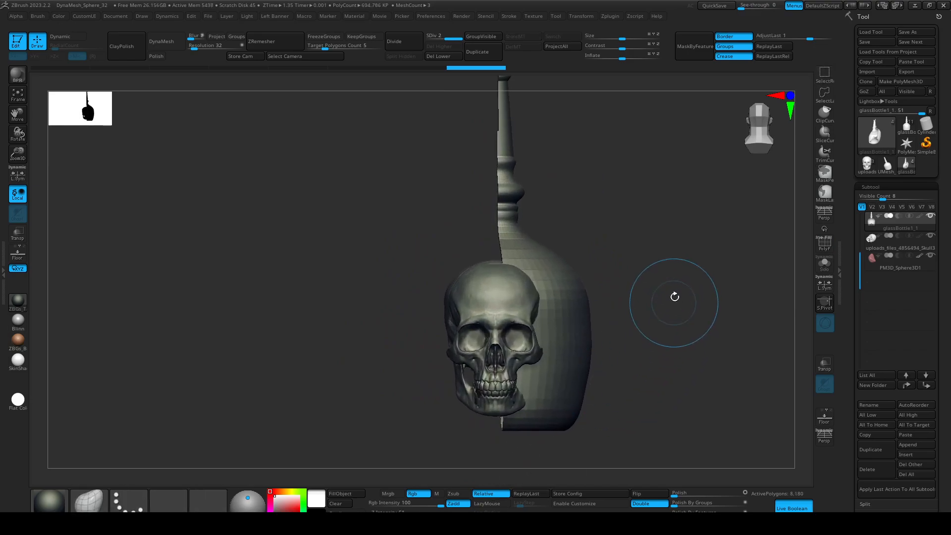
pyautogui.keyDown('ctrl'); pyautogui.keyDown('shift'); pyautogui.click(594, 162); pyautogui.keyUp('shift'); pyautogui.keyUp('ctrl')
pyautogui.press('f')
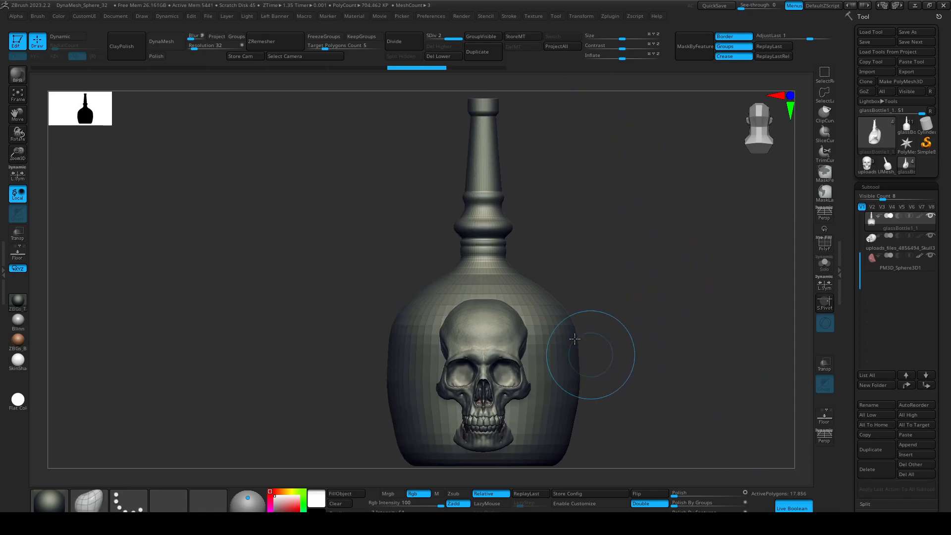
# Turn PolyFrame back on and hide one lengthwise half of the subdivided bottle
pyautogui.hotkey('shift', 'f')
pyautogui.keyDown('alt'); pyautogui.moveTo(622, 210); pyautogui.dragTo(593, 185); pyautogui.keyUp('alt')
pyautogui.moveTo(556, 105)
pyautogui.keyDown('ctrl'); pyautogui.keyDown('shift'); pyautogui.mouseDown()
pyautogui.moveTo(537, 485)
pyautogui.moveTo(484, 483)
pyautogui.mouseUp(); pyautogui.keyUp('shift'); pyautogui.keyUp('ctrl')
pyautogui.keyDown('ctrl'); pyautogui.keyDown('alt'); pyautogui.keyDown('shift'); pyautogui.moveTo(490, 239); pyautogui.dragTo(643, 480); pyautogui.keyUp('shift'); pyautogui.keyUp('alt'); pyautogui.keyUp('ctrl')
pyautogui.keyDown('alt'); pyautogui.moveTo(492, 232); pyautogui.dragTo(547, 208); pyautogui.keyUp('alt')
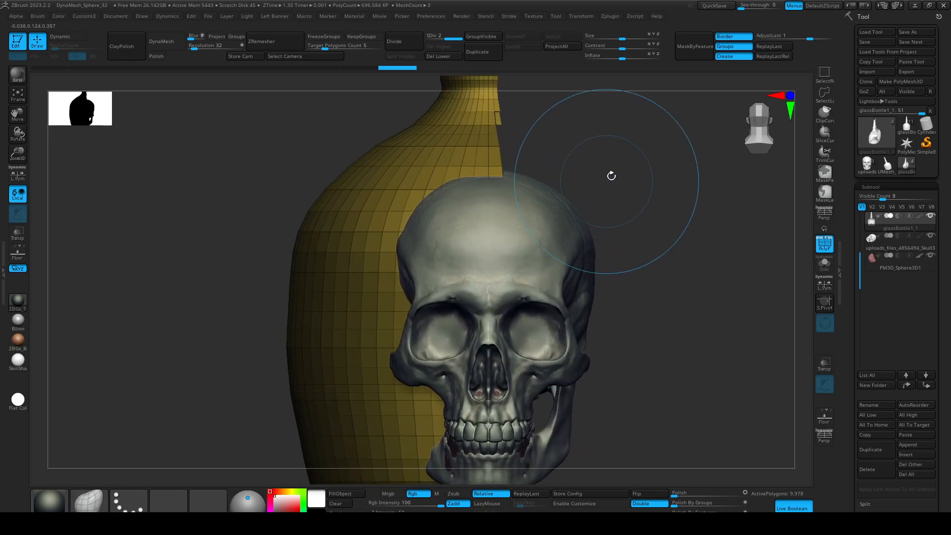
# Hide the leftover bottle faces past the centreline along the neck and shoulder
pyautogui.keyDown('alt'); pyautogui.moveTo(614, 176); pyautogui.dragTo(642, 504); pyautogui.keyUp('alt')
pyautogui.keyDown('alt'); pyautogui.moveTo(628, 195); pyautogui.dragTo(572, 203); pyautogui.keyUp('alt')
pyautogui.keyDown('ctrl'); pyautogui.keyDown('alt'); pyautogui.keyDown('shift'); pyautogui.moveTo(557, 179); pyautogui.dragTo(550, 277); pyautogui.keyUp('shift'); pyautogui.keyUp('alt'); pyautogui.keyUp('ctrl')
pyautogui.keyDown('ctrl'); pyautogui.keyDown('alt'); pyautogui.keyDown('shift'); pyautogui.moveTo(484, 494); pyautogui.dragTo(481, 472); pyautogui.keyUp('shift'); pyautogui.keyUp('alt'); pyautogui.keyUp('ctrl')
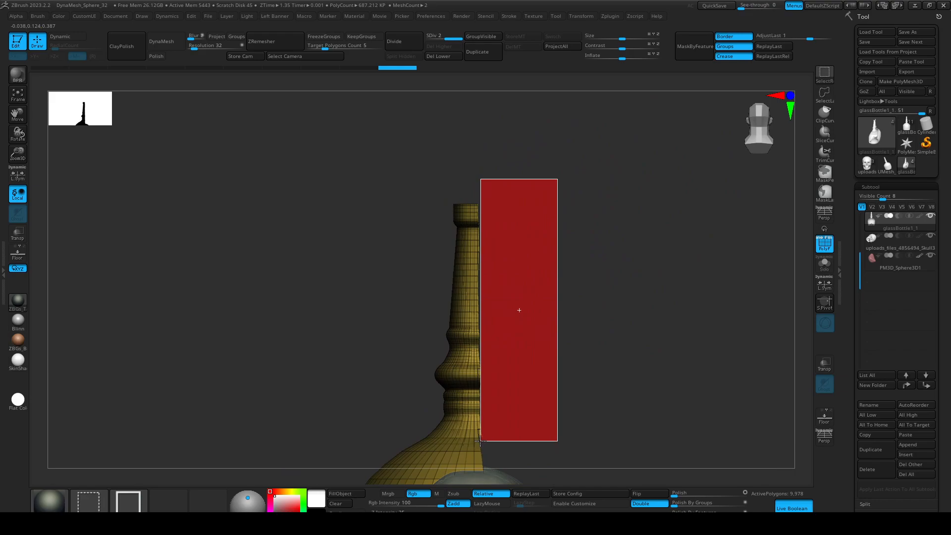
pyautogui.keyDown('ctrl'); pyautogui.keyDown('alt'); pyautogui.keyDown('shift'); pyautogui.moveTo(477, 436); pyautogui.dragTo(478, 436); pyautogui.keyUp('shift'); pyautogui.keyUp('alt'); pyautogui.keyUp('ctrl')
pyautogui.keyDown('ctrl'); pyautogui.keyDown('alt'); pyautogui.keyDown('shift'); pyautogui.moveTo(505, 174); pyautogui.dragTo(479, 515); pyautogui.keyUp('shift'); pyautogui.keyUp('alt'); pyautogui.keyUp('ctrl')
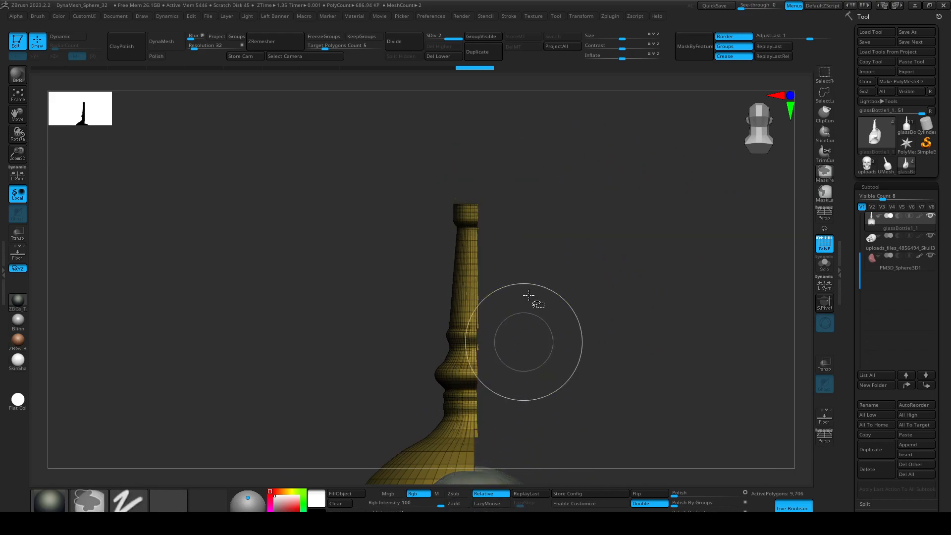
pyautogui.keyDown('ctrl'); pyautogui.keyDown('alt'); pyautogui.keyDown('shift'); pyautogui.moveTo(528, 165); pyautogui.dragTo(511, 349); pyautogui.keyUp('shift'); pyautogui.keyUp('alt'); pyautogui.keyUp('ctrl')
pyautogui.keyDown('ctrl'); pyautogui.keyDown('alt'); pyautogui.keyDown('shift'); pyautogui.moveTo(475, 460); pyautogui.dragTo(474, 460); pyautogui.keyUp('shift'); pyautogui.keyUp('alt'); pyautogui.keyUp('ctrl')
# Hide the remaining faces past the centreline on the bottle's lower body, leaving a clean lengthwise half
pyautogui.moveTo(585, 441)
pyautogui.keyDown('ctrl'); pyautogui.mouseDown(button='right')
pyautogui.moveTo(573, 405)
pyautogui.moveTo(564, 109)
pyautogui.mouseUp(button='right'); pyautogui.keyUp('ctrl')
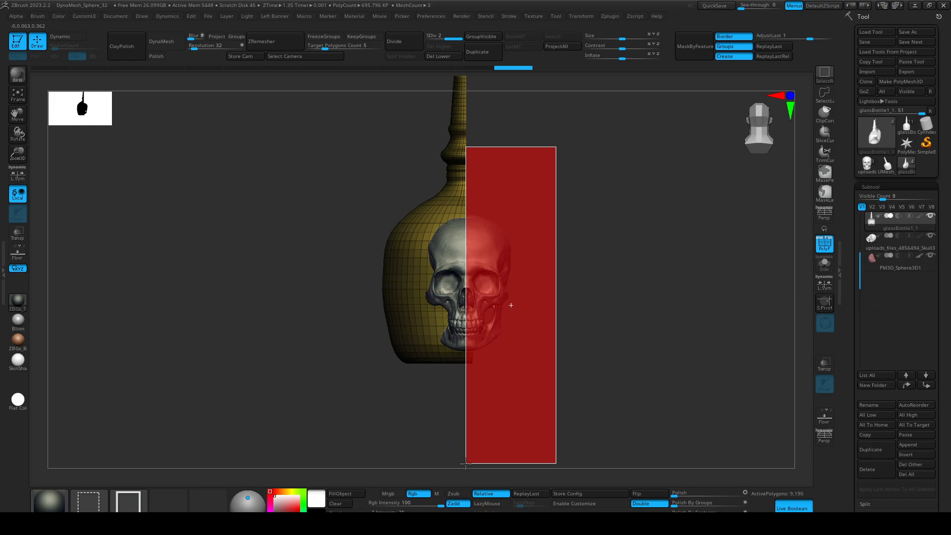
pyautogui.hotkey('ctrl', 'z')
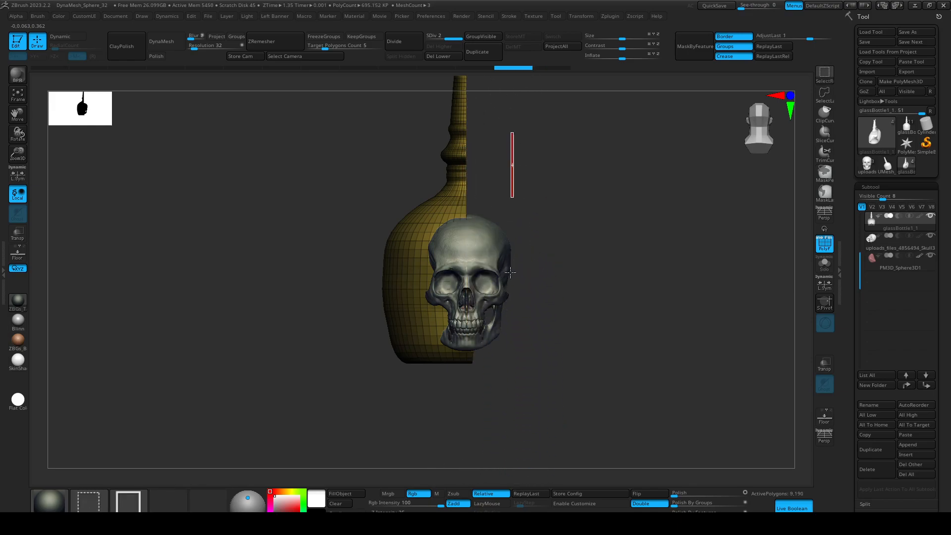
pyautogui.moveTo(501, 415); pyautogui.dragTo(400, 404, button='right')
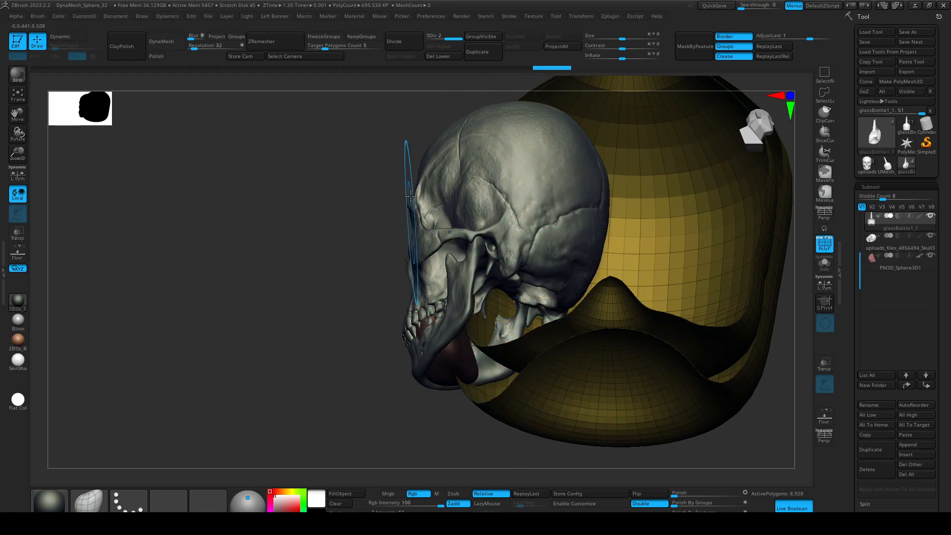
pyautogui.moveTo(352, 403)
pyautogui.mouseDown(button='right')
pyautogui.moveTo(350, 452)
pyautogui.moveTo(418, 425)
pyautogui.moveTo(370, 430)
pyautogui.mouseUp(button='right')
pyautogui.keyDown('ctrl'); pyautogui.moveTo(679, 420); pyautogui.dragTo(635, 424, button='right'); pyautogui.keyUp('ctrl')
pyautogui.moveTo(693, 275); pyautogui.dragTo(772, 313, button='right')
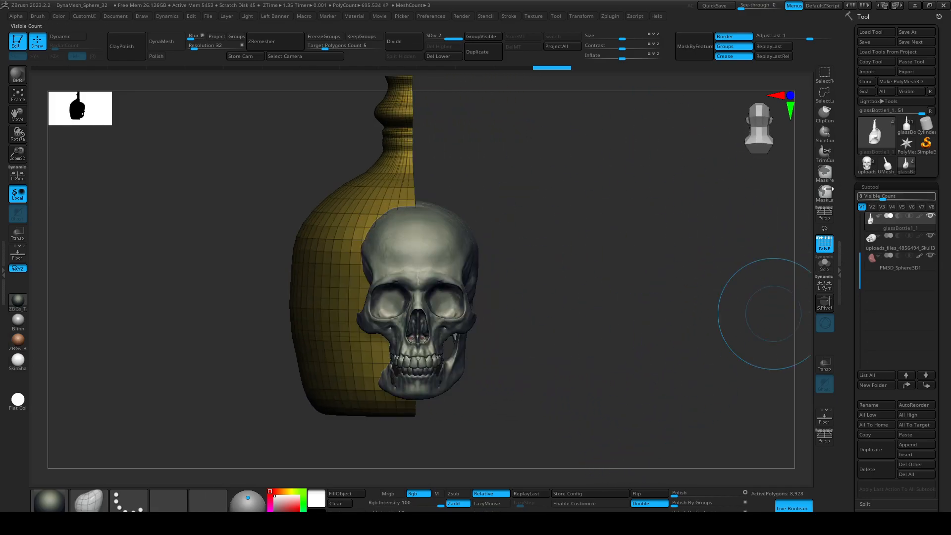
# Duplicate the skull and the bottle subtools and place the bottle copy directly below the skull copy at the end of the list
pyautogui.click(871, 246)
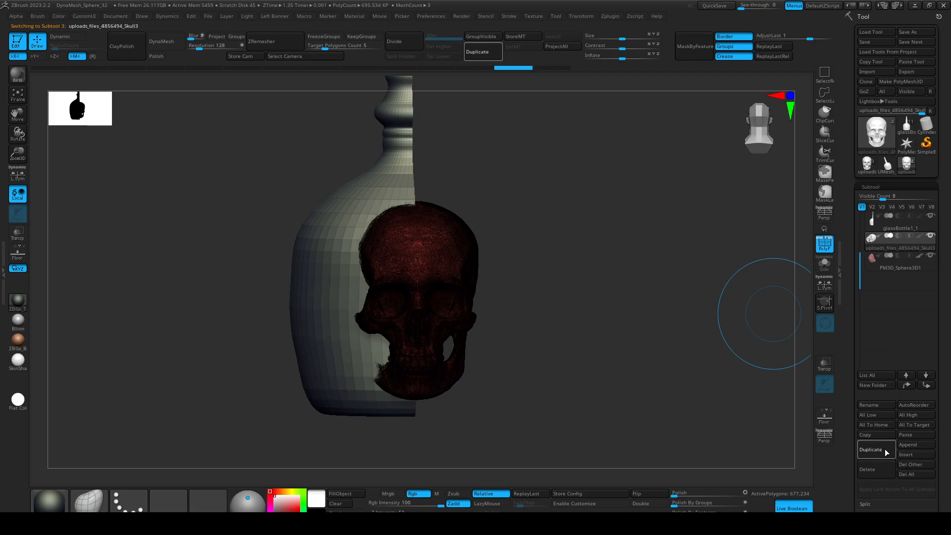
pyautogui.click(887, 451)
pyautogui.moveTo(868, 310); pyautogui.dragTo(869, 307)
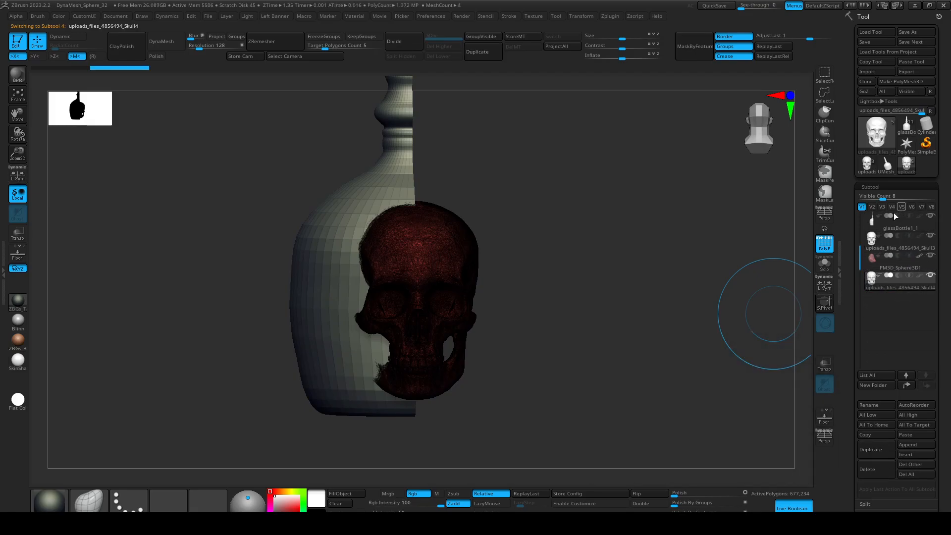
pyautogui.click(872, 227)
pyautogui.click(888, 451)
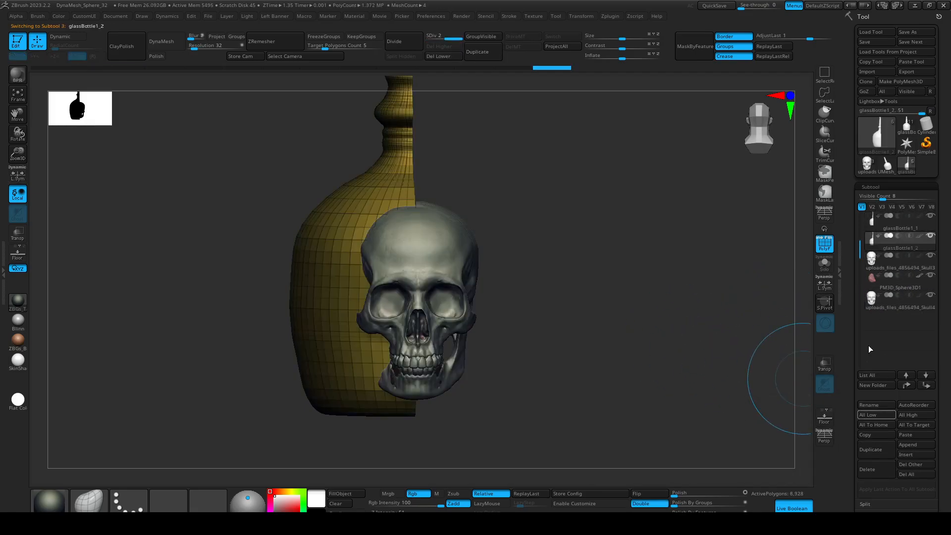
pyautogui.moveTo(876, 240); pyautogui.dragTo(888, 319)
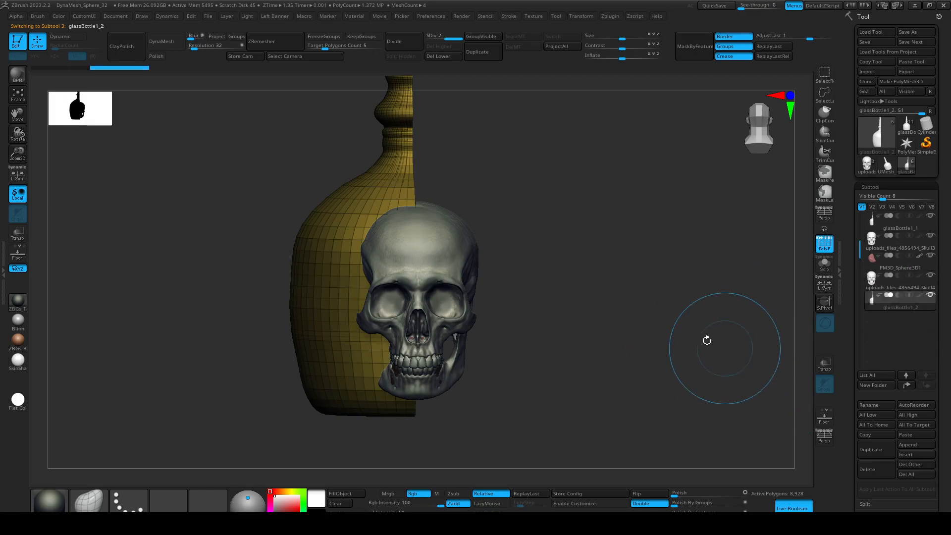
# Unhide the whole bottle copy and hide the original bottle, original skull and sphere subtools
pyautogui.keyDown('ctrl'); pyautogui.keyDown('shift'); pyautogui.click(641, 322); pyautogui.keyUp('shift'); pyautogui.keyUp('ctrl')
pyautogui.click(931, 236)
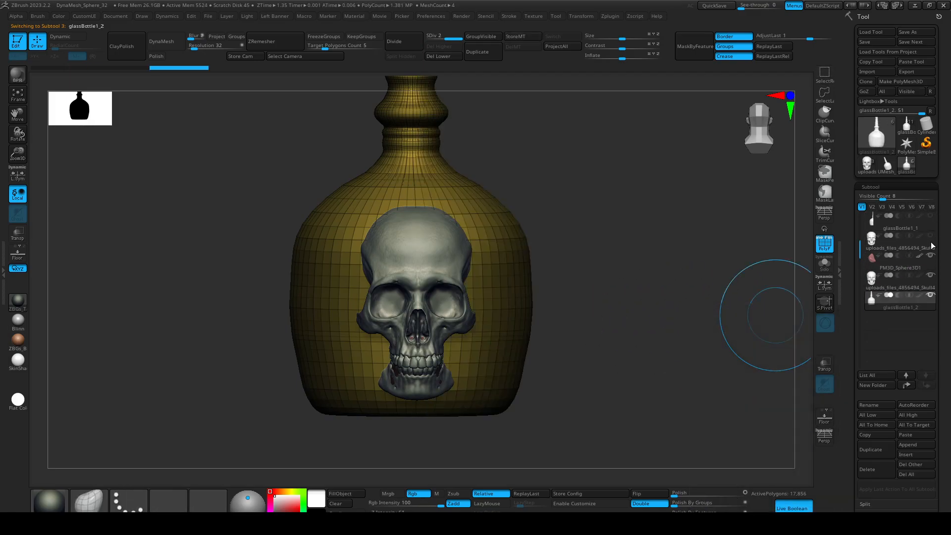
pyautogui.moveTo(670, 316); pyautogui.dragTo(685, 245)
pyautogui.keyDown('alt'); pyautogui.moveTo(651, 328); pyautogui.dragTo(683, 292); pyautogui.keyUp('alt')
# Create a subtool folder named boolean holding the bottle copy and add the skull copy to it
pyautogui.click(881, 386)
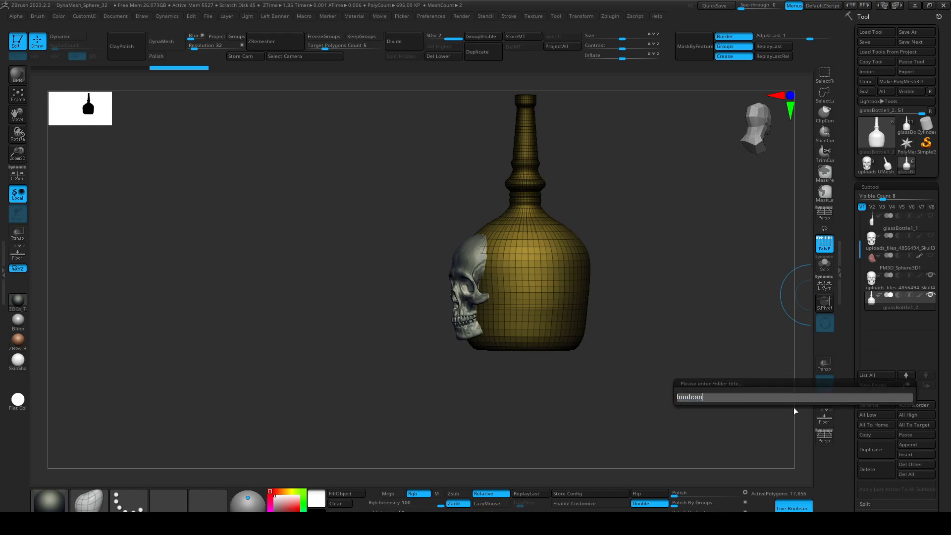
pyautogui.press('Return')
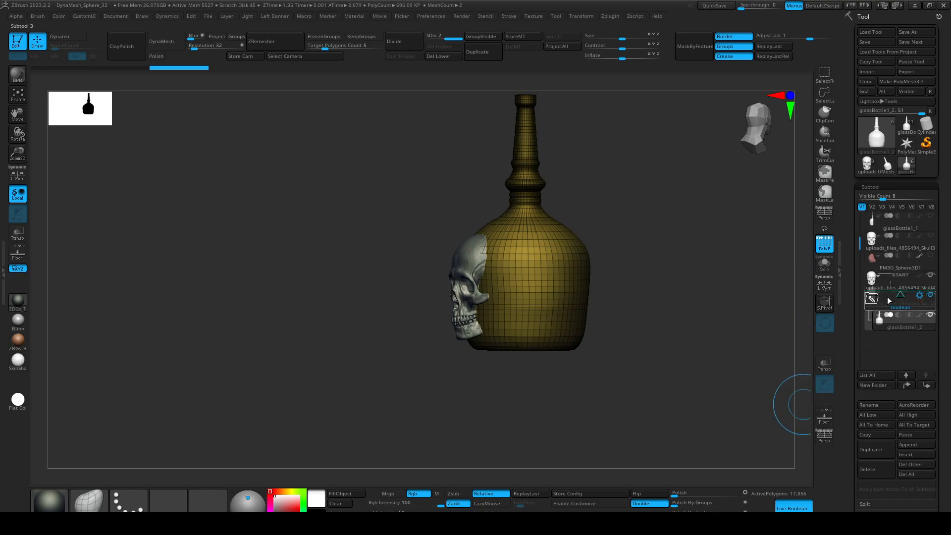
pyautogui.moveTo(890, 309); pyautogui.dragTo(891, 311)
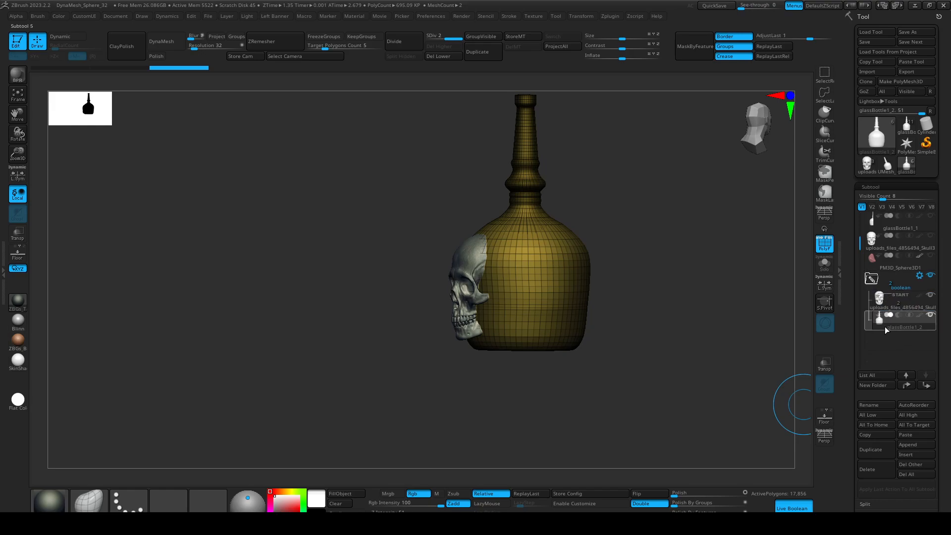
# Set the bottle copy to subtraction so it cuts the skull copy, and turn off PolyFrame
pyautogui.moveTo(884, 322)
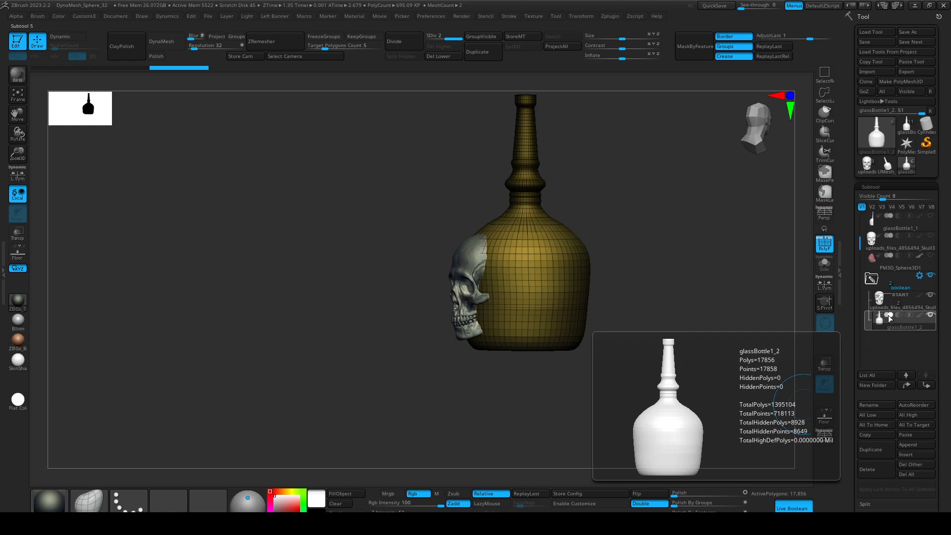
pyautogui.click(900, 315)
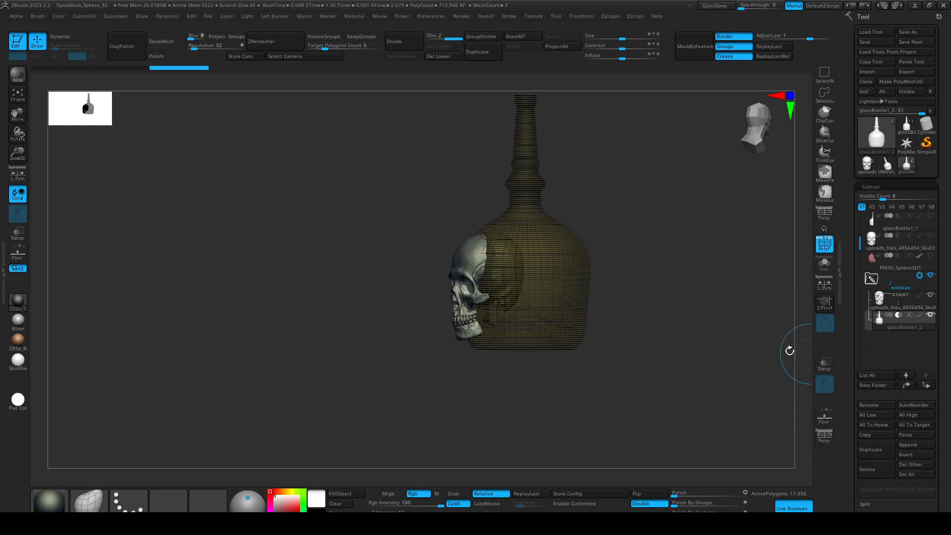
pyautogui.moveTo(679, 285); pyautogui.dragTo(698, 295)
pyautogui.hotkey('shift', 'f')
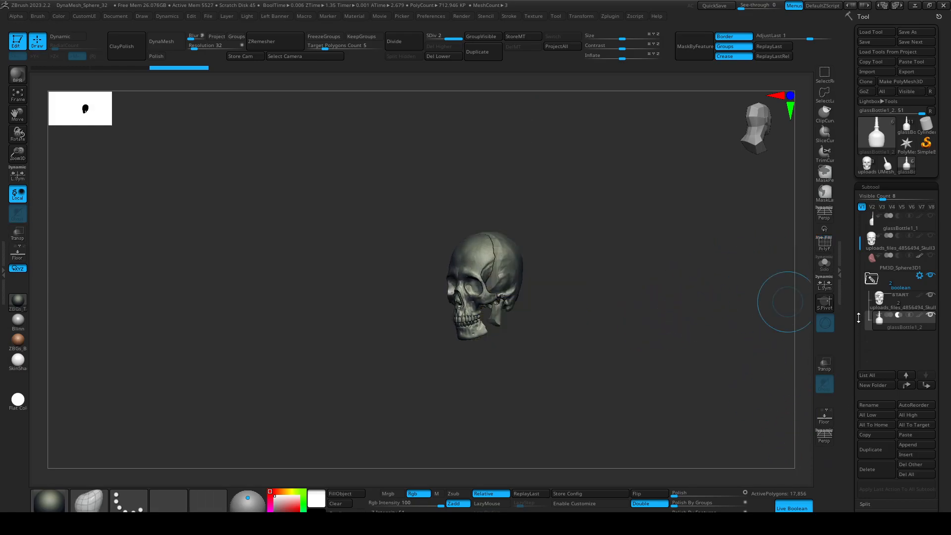
pyautogui.keyDown('alt'); pyautogui.moveTo(659, 262); pyautogui.dragTo(661, 365); pyautogui.keyUp('alt')
pyautogui.keyDown('alt'); pyautogui.moveTo(677, 353); pyautogui.dragTo(678, 394); pyautogui.keyUp('alt')
pyautogui.moveTo(678, 394); pyautogui.dragTo(764, 477)
# Toggle Live Boolean off and on, try intersection mode on the bottle copy and return it to subtraction
pyautogui.click(792, 508)
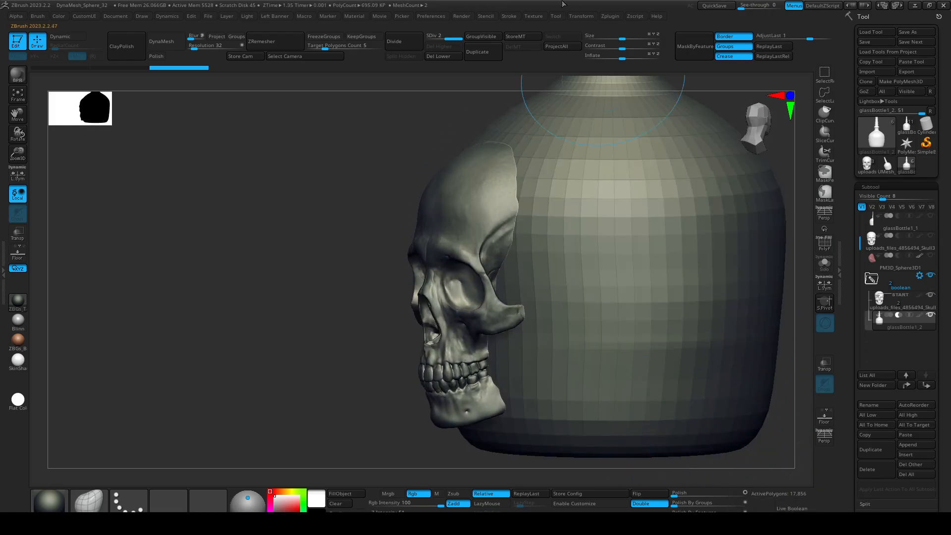
pyautogui.click(782, 510)
pyautogui.click(895, 315)
pyautogui.click(908, 314)
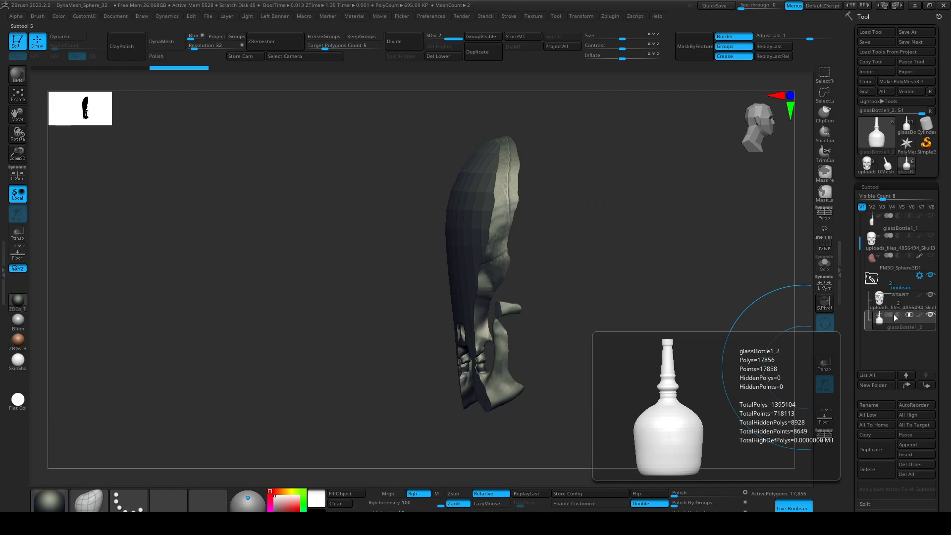
pyautogui.moveTo(772, 324); pyautogui.dragTo(671, 329)
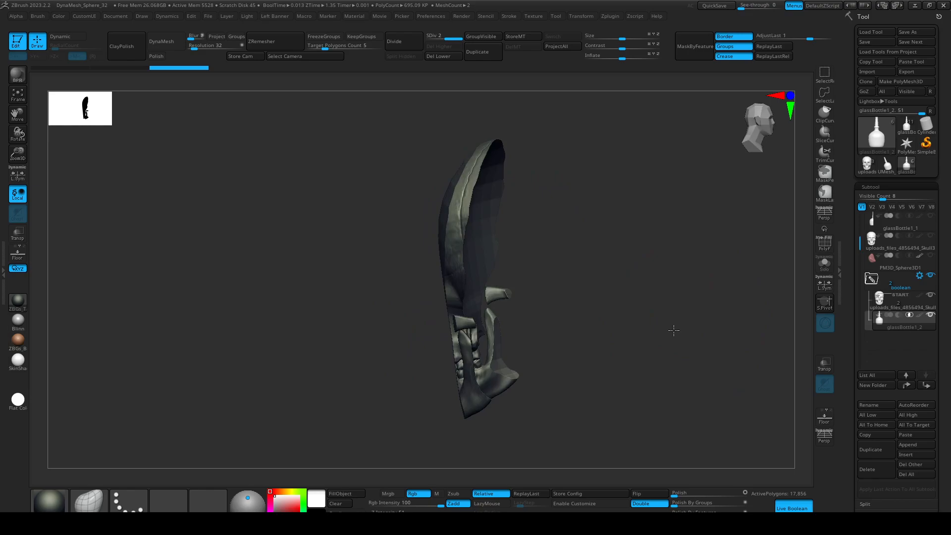
pyautogui.click(898, 314)
# Examine the cut skull from the front, side and behind where the bottle wall passes through it
pyautogui.moveTo(772, 336); pyautogui.dragTo(584, 126)
pyautogui.moveTo(518, 420); pyautogui.dragTo(611, 392)
pyautogui.moveTo(681, 358); pyautogui.dragTo(607, 330)
pyautogui.moveTo(647, 403); pyautogui.dragTo(634, 246)
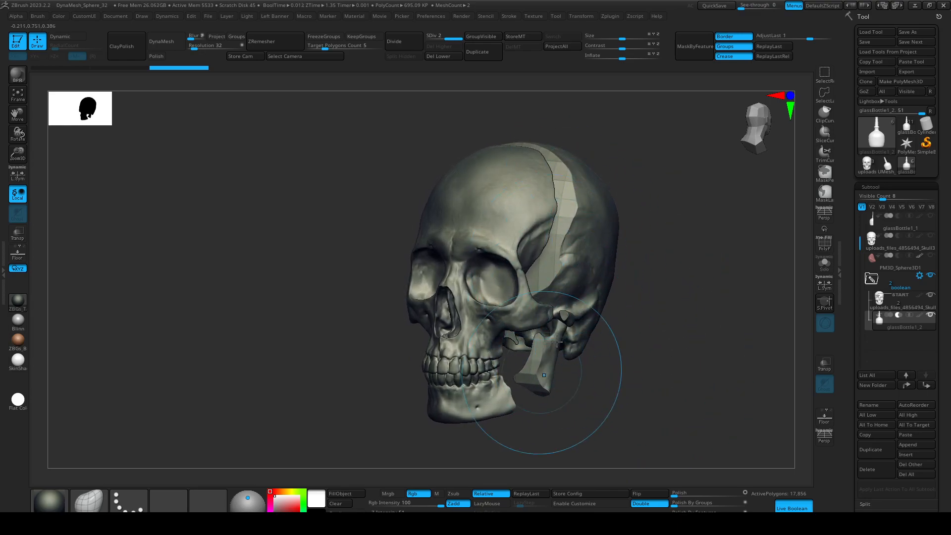
pyautogui.moveTo(600, 283)
pyautogui.mouseDown()
pyautogui.moveTo(653, 384)
pyautogui.moveTo(503, 246)
pyautogui.mouseUp()
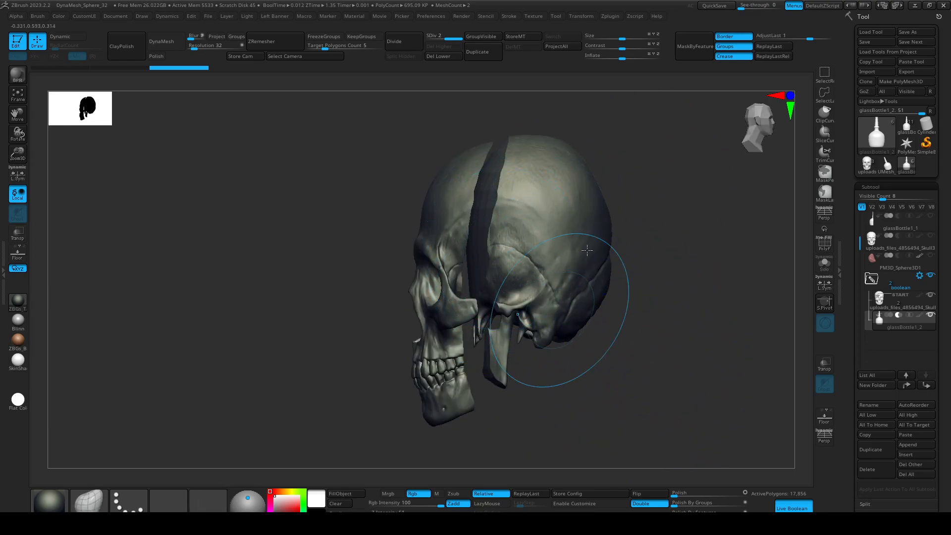
pyautogui.moveTo(682, 311); pyautogui.dragTo(793, 319)
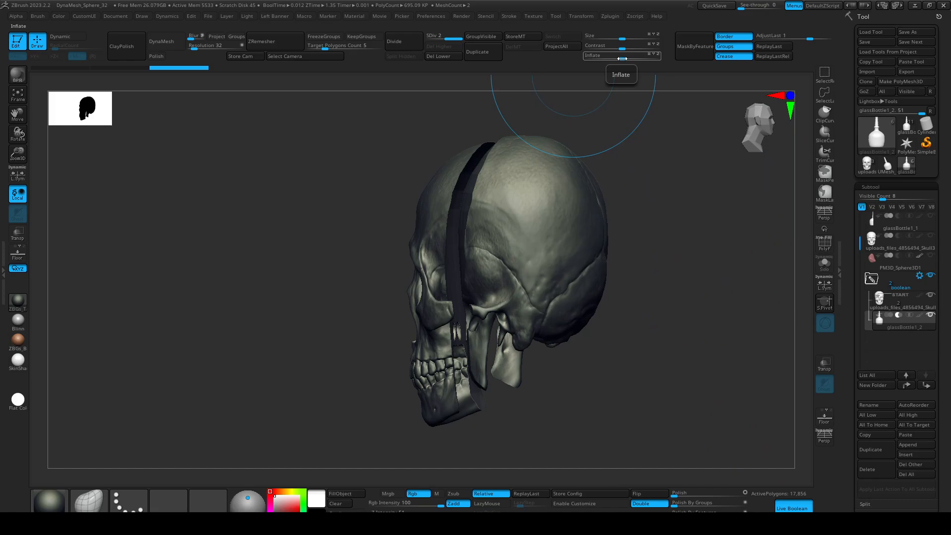
# Inflate the bottle copy slightly to adjust the cut it makes through the skull
pyautogui.moveTo(620, 58); pyautogui.dragTo(621, 59)
pyautogui.hotkey('ctrl', 'z')
pyautogui.hotkey('shift', 'f')
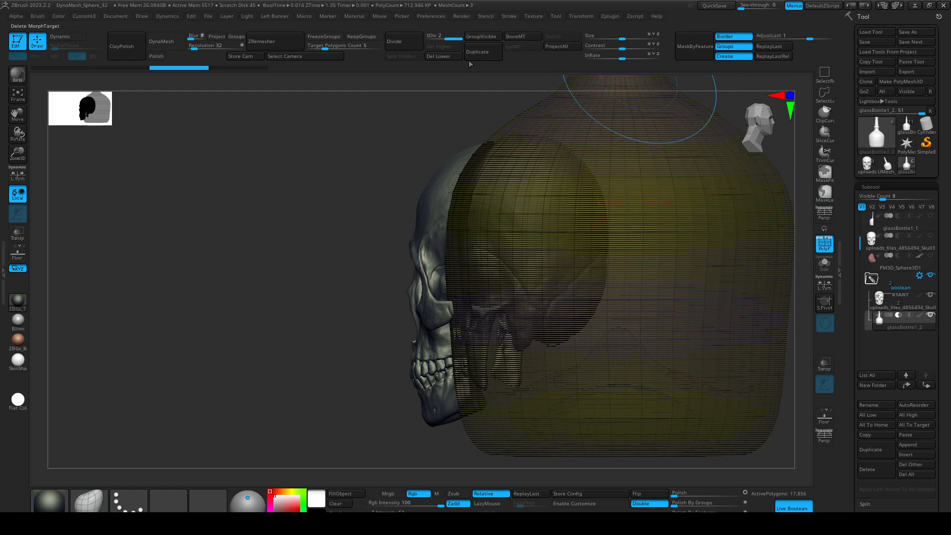
pyautogui.click(824, 246)
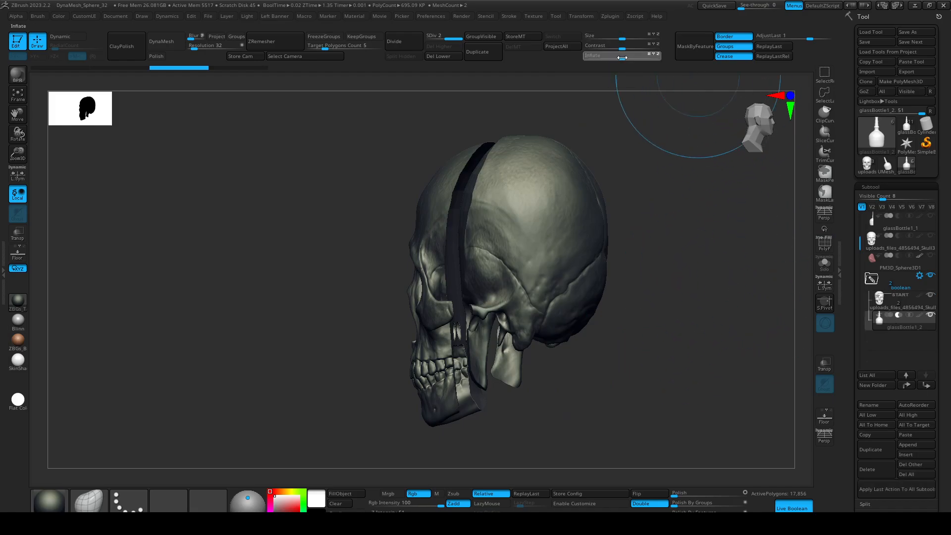
pyautogui.moveTo(640, 396); pyautogui.dragTo(708, 429)
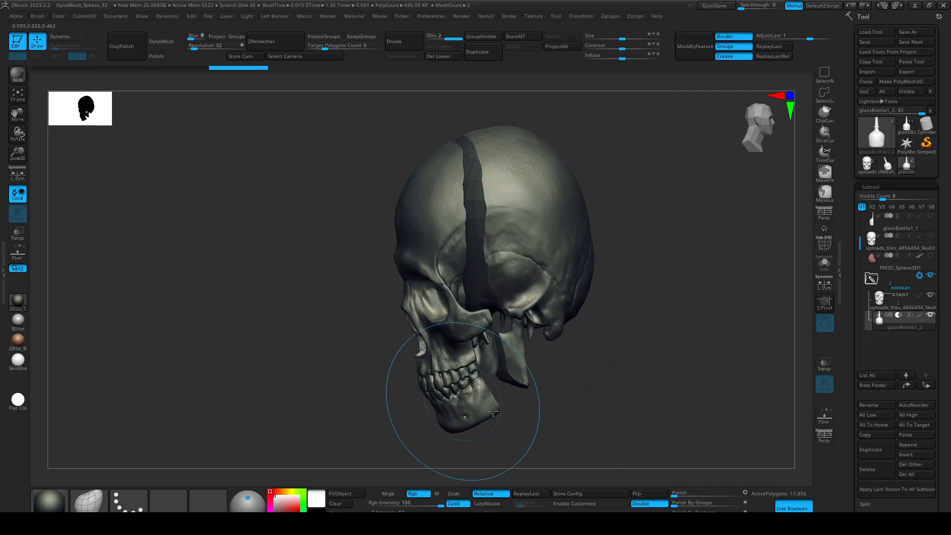
pyautogui.moveTo(797, 269); pyautogui.dragTo(779, 265)
pyautogui.moveTo(576, 173); pyautogui.dragTo(703, 317)
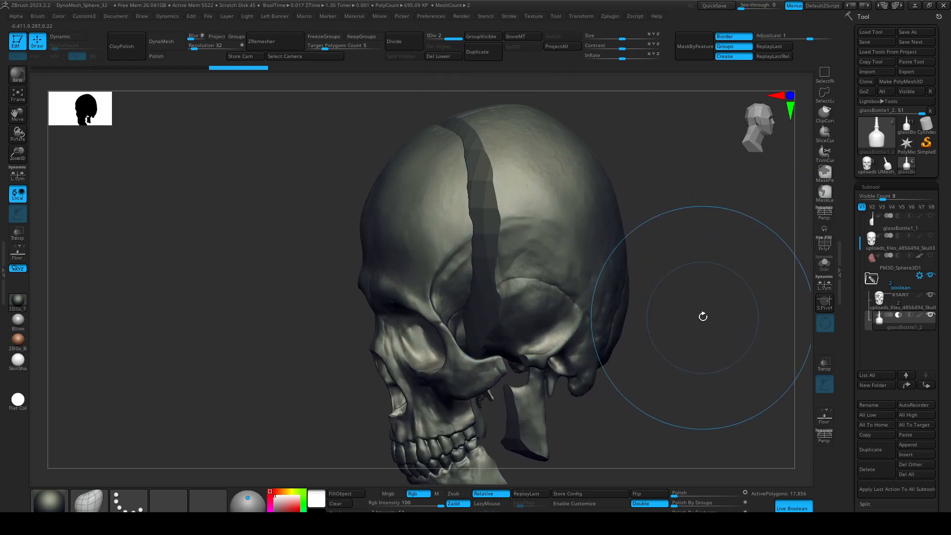
# Subdivide the bottle copy up to level 5 so the cut through the skull becomes smooth
pyautogui.press('ctrl')
pyautogui.hotkey('ctrl', 'd')
pyautogui.hotkey('ctrl', 'd')
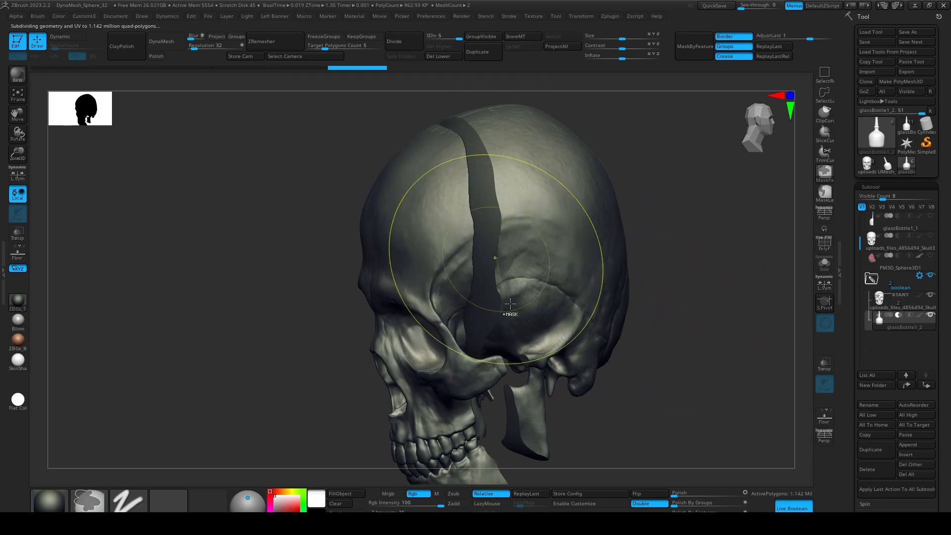
pyautogui.moveTo(637, 255)
pyautogui.mouseDown()
pyautogui.moveTo(654, 243)
pyautogui.moveTo(707, 253)
pyautogui.moveTo(683, 295)
pyautogui.moveTo(690, 242)
pyautogui.moveTo(715, 254)
pyautogui.mouseUp()
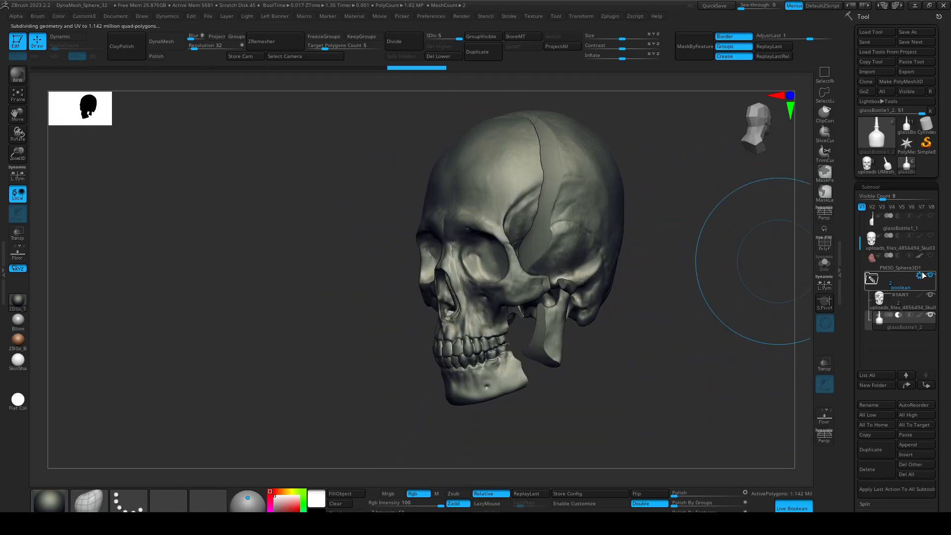
# Convert the boolean folder to a mesh, collapse the folder and make the resulting UMesh skull subtool active
pyautogui.click(920, 276)
pyautogui.click(868, 397)
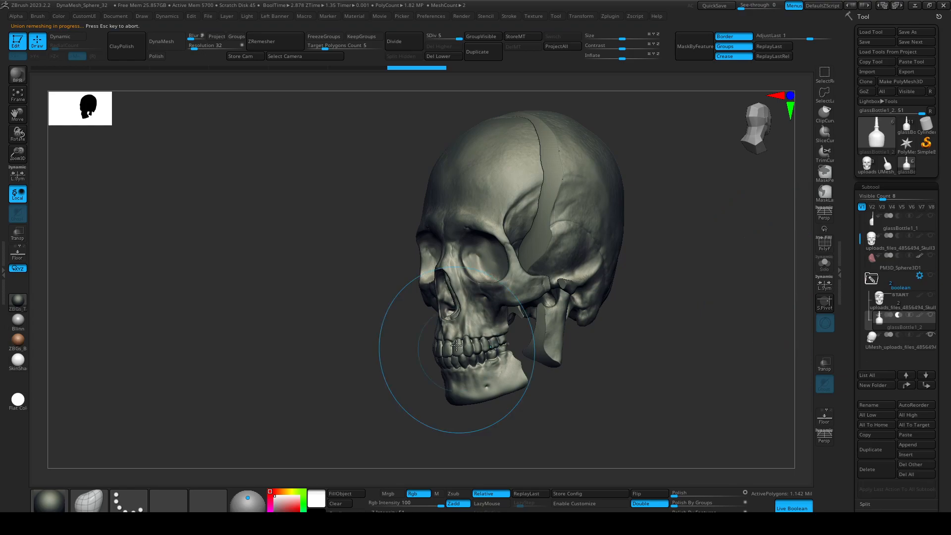
pyautogui.click(873, 280)
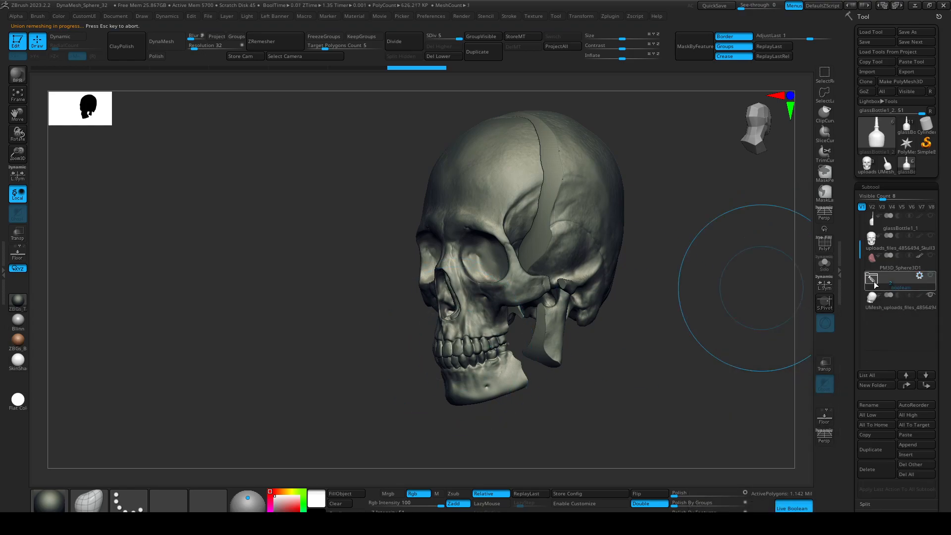
pyautogui.click(873, 306)
pyautogui.moveTo(664, 322); pyautogui.dragTo(735, 73)
pyautogui.moveTo(713, 376)
pyautogui.mouseDown()
pyautogui.moveTo(684, 346)
pyautogui.moveTo(705, 229)
pyautogui.moveTo(739, 321)
pyautogui.moveTo(694, 337)
pyautogui.moveTo(728, 369)
pyautogui.moveTo(689, 372)
pyautogui.moveTo(711, 344)
pyautogui.moveTo(647, 304)
pyautogui.mouseUp()
# Run Auto Groups on the cut skull mesh to give each separate piece its own polygroup
pyautogui.hotkey('shift', 'f')
pyautogui.press('space')
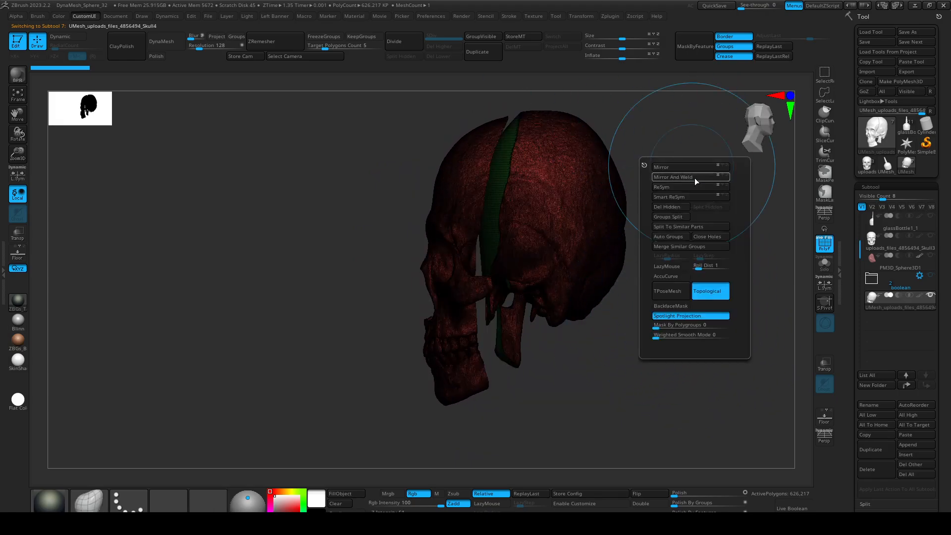
pyautogui.press('space')
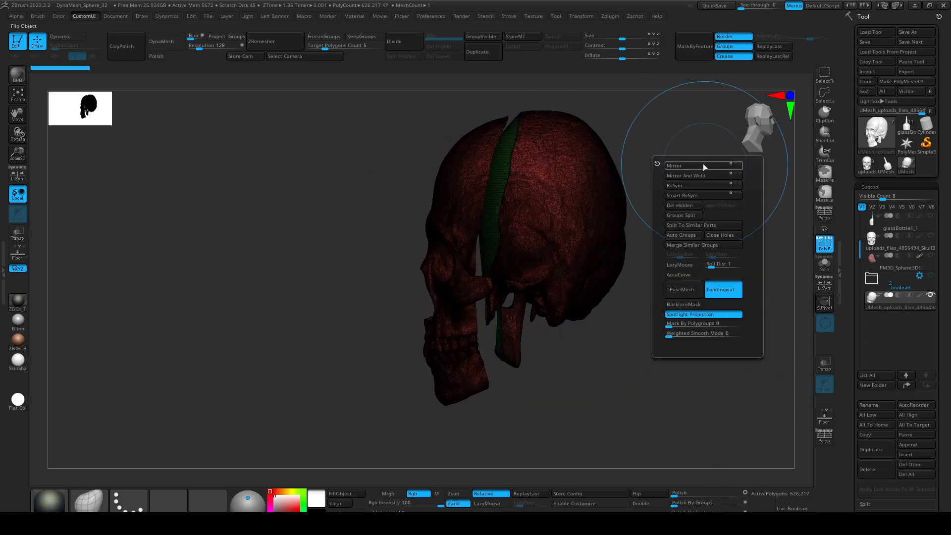
pyautogui.click(676, 235)
pyautogui.hotkey('shift', 'f')
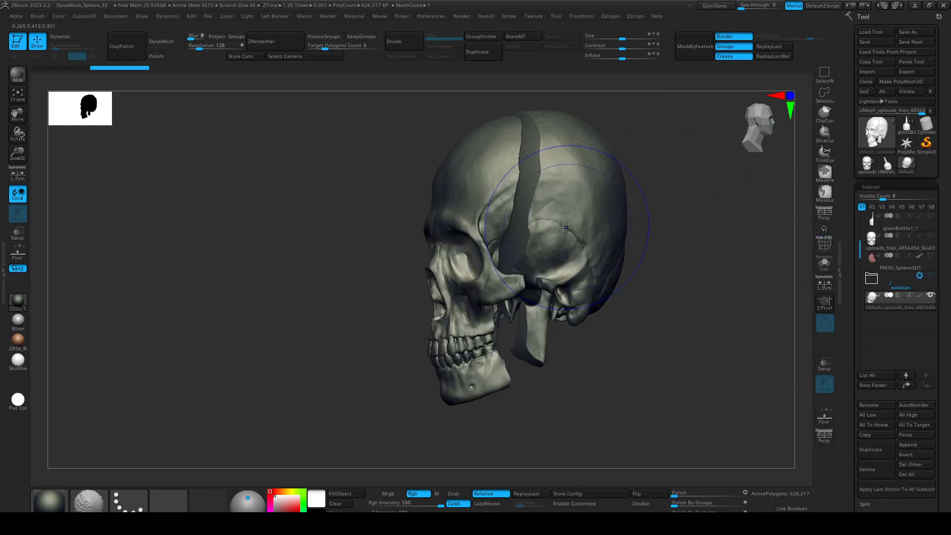
# Isolate the front face piece of the cut skull and delete the hidden remaining pieces
pyautogui.keyDown('ctrl'); pyautogui.keyDown('shift'); pyautogui.click(548, 238); pyautogui.keyUp('shift'); pyautogui.keyUp('ctrl')
pyautogui.keyDown('ctrl'); pyautogui.keyDown('shift'); pyautogui.click(548, 238); pyautogui.keyUp('shift'); pyautogui.keyUp('ctrl')
pyautogui.keyDown('shift'); pyautogui.moveTo(641, 254); pyautogui.dragTo(669, 257); pyautogui.keyUp('shift')
pyautogui.press('space')
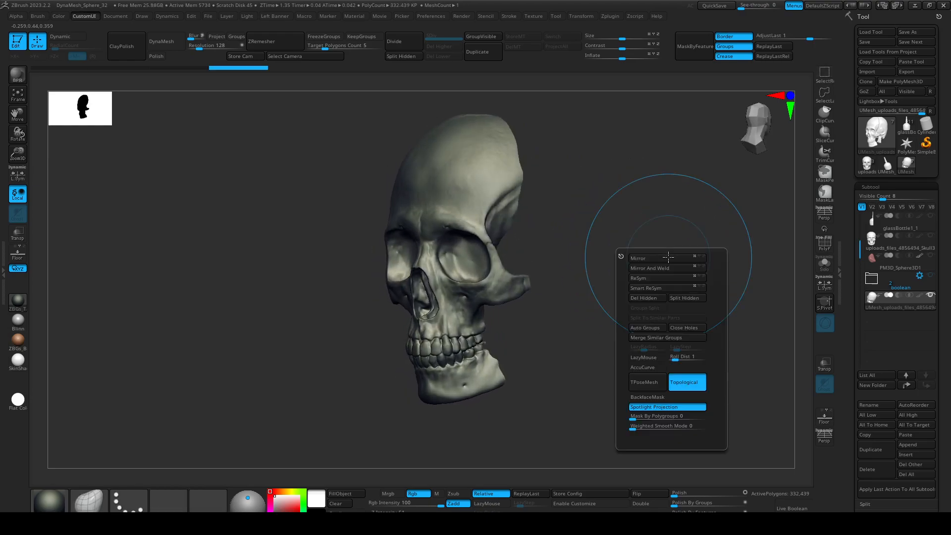
pyautogui.click(654, 299)
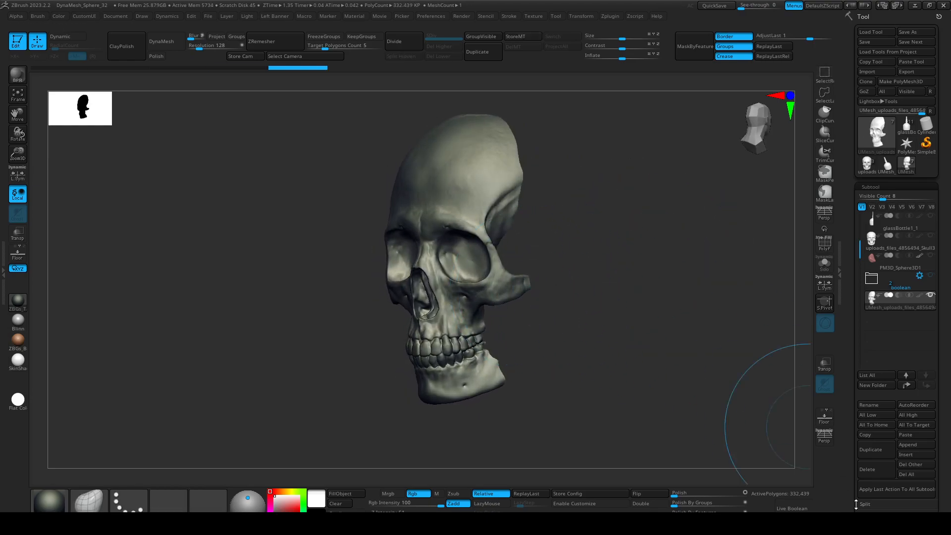
pyautogui.moveTo(638, 308); pyautogui.dragTo(640, 309)
pyautogui.moveTo(569, 261)
pyautogui.keyDown('alt'); pyautogui.mouseDown()
pyautogui.moveTo(656, 314)
pyautogui.moveTo(629, 274)
pyautogui.moveTo(788, 273)
pyautogui.moveTo(768, 293)
pyautogui.moveTo(605, 291)
pyautogui.moveTo(634, 291)
pyautogui.moveTo(641, 213)
pyautogui.moveTo(664, 212)
pyautogui.moveTo(297, 264)
pyautogui.moveTo(399, 153)
pyautogui.moveTo(373, 150)
pyautogui.moveTo(376, 173)
pyautogui.moveTo(401, 168)
pyautogui.moveTo(414, 133)
pyautogui.moveTo(391, 129)
pyautogui.moveTo(376, 245)
pyautogui.moveTo(335, 297)
pyautogui.moveTo(327, 277)
pyautogui.moveTo(344, 320)
pyautogui.moveTo(344, 206)
pyautogui.moveTo(269, 312)
pyautogui.moveTo(297, 255)
pyautogui.moveTo(342, 329)
pyautogui.moveTo(323, 331)
pyautogui.moveTo(343, 334)
pyautogui.mouseUp(); pyautogui.keyUp('alt')
# Show the bottle copy with the cut skull placed directly above it in the subtool order, and enable Live Boolean
pyautogui.click(933, 237)
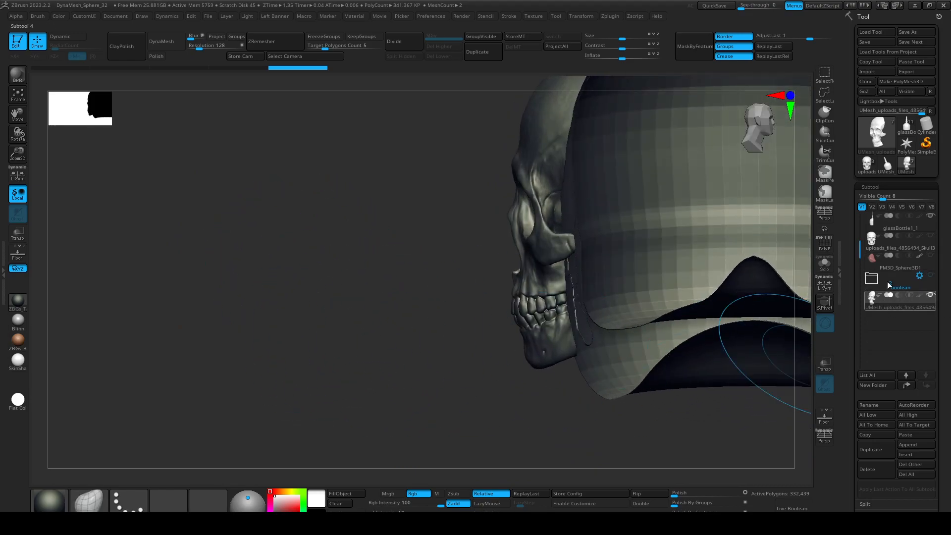
pyautogui.moveTo(887, 233)
pyautogui.mouseDown()
pyautogui.moveTo(888, 212)
pyautogui.moveTo(887, 233)
pyautogui.mouseUp()
pyautogui.click(903, 237)
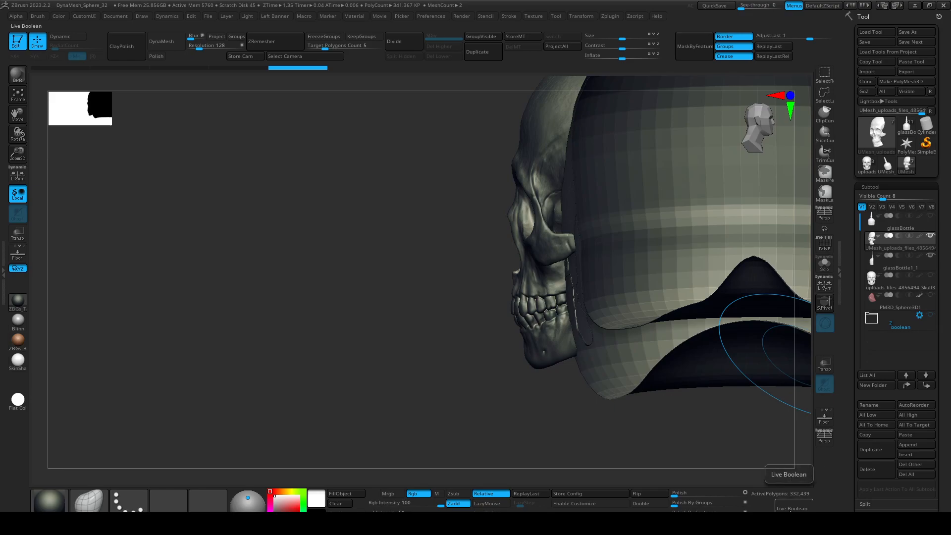
pyautogui.moveTo(516, 416); pyautogui.dragTo(515, 436)
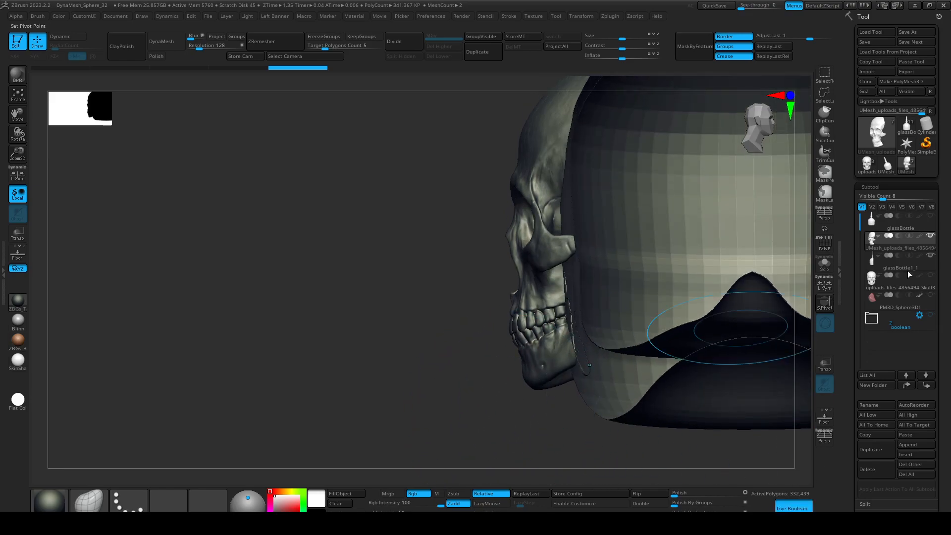
# Try the intersection boolean mode on the original bottle and on the cut skull
pyautogui.click(908, 216)
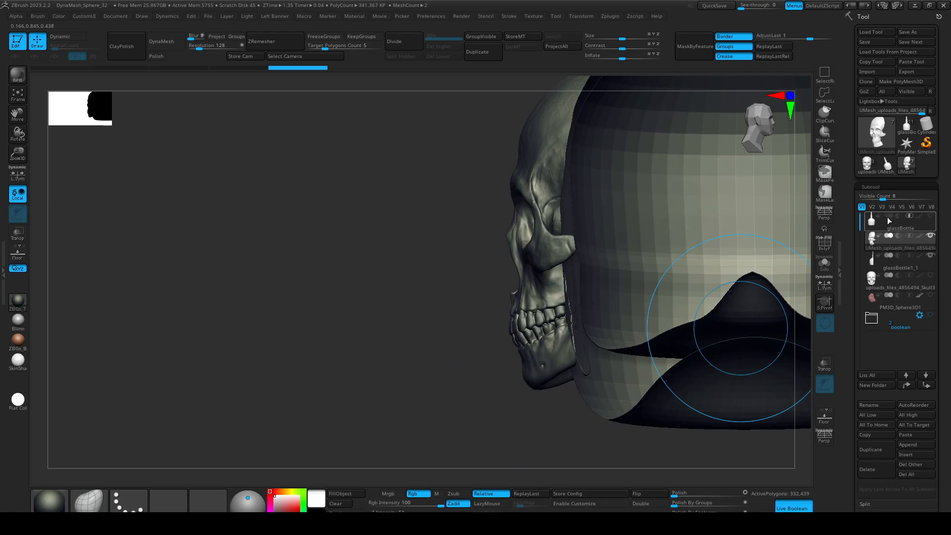
pyautogui.click(890, 215)
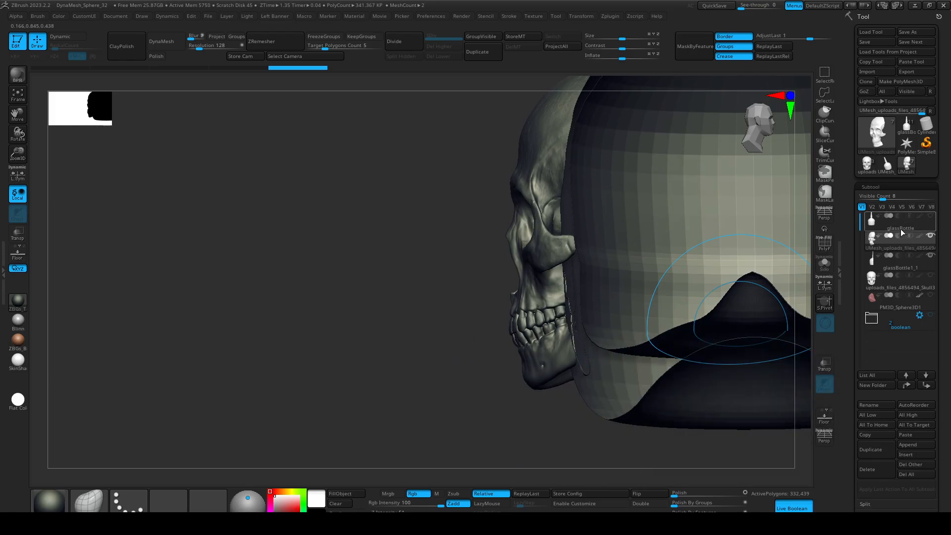
pyautogui.click(908, 236)
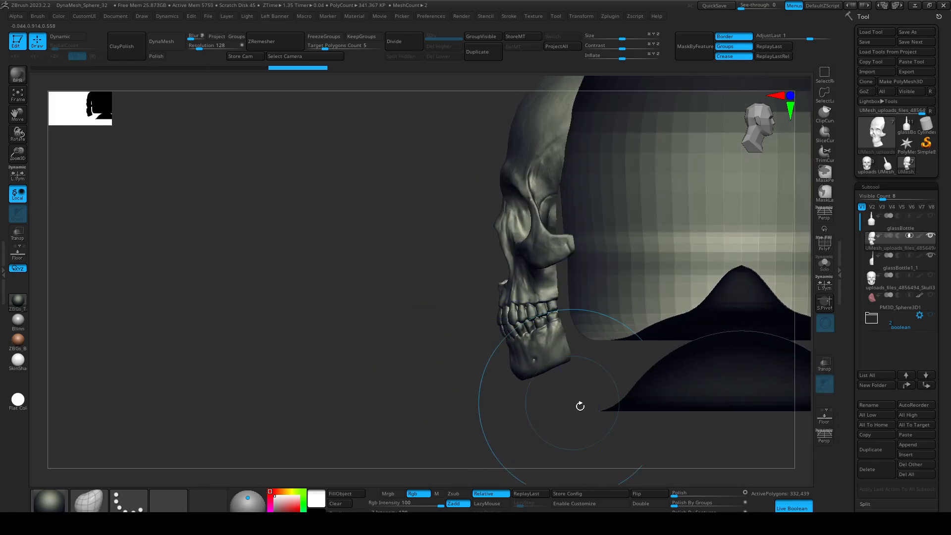
pyautogui.keyDown('alt'); pyautogui.moveTo(572, 402); pyautogui.dragTo(526, 415); pyautogui.keyUp('alt')
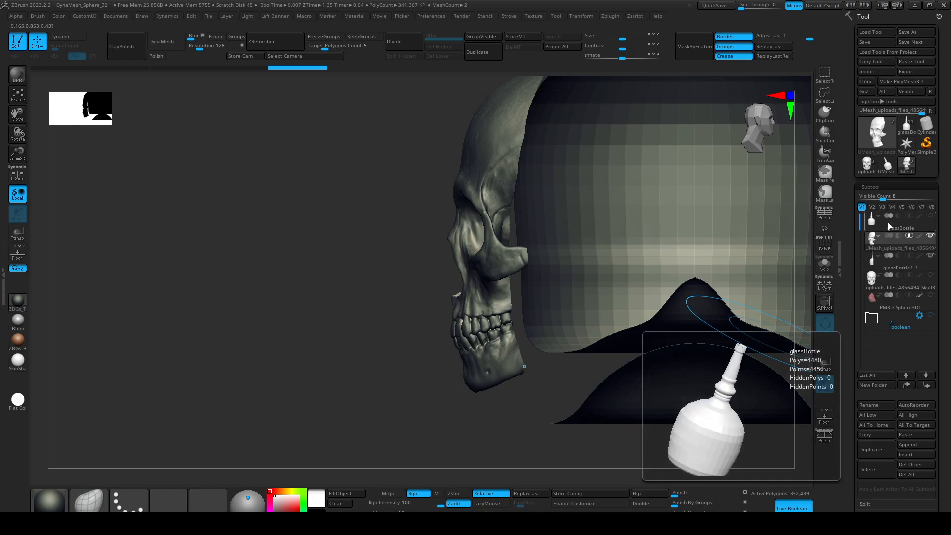
# Move the bottle copy above the cut skull in the subtool order and test the skull's intersection and subtraction modes
pyautogui.click(874, 266)
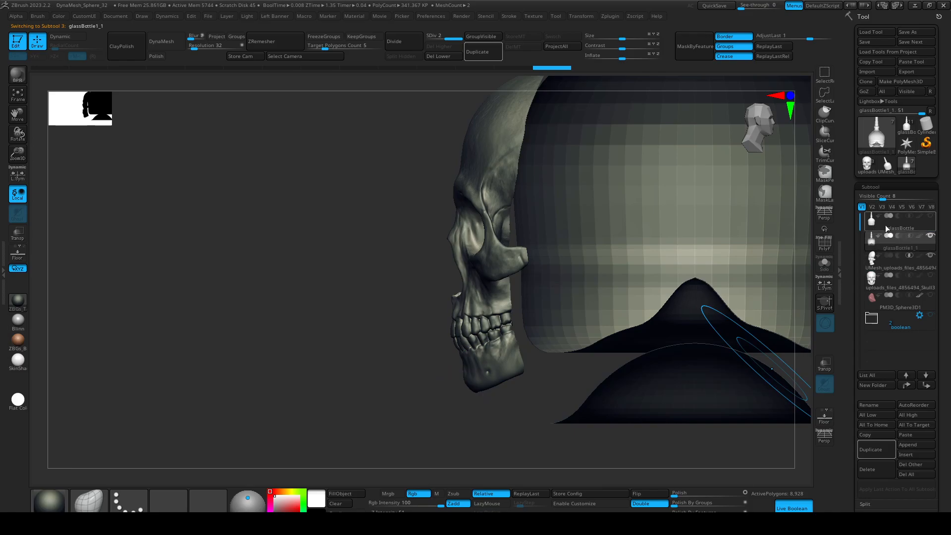
pyautogui.click(910, 255)
pyautogui.moveTo(428, 350); pyautogui.dragTo(801, 278)
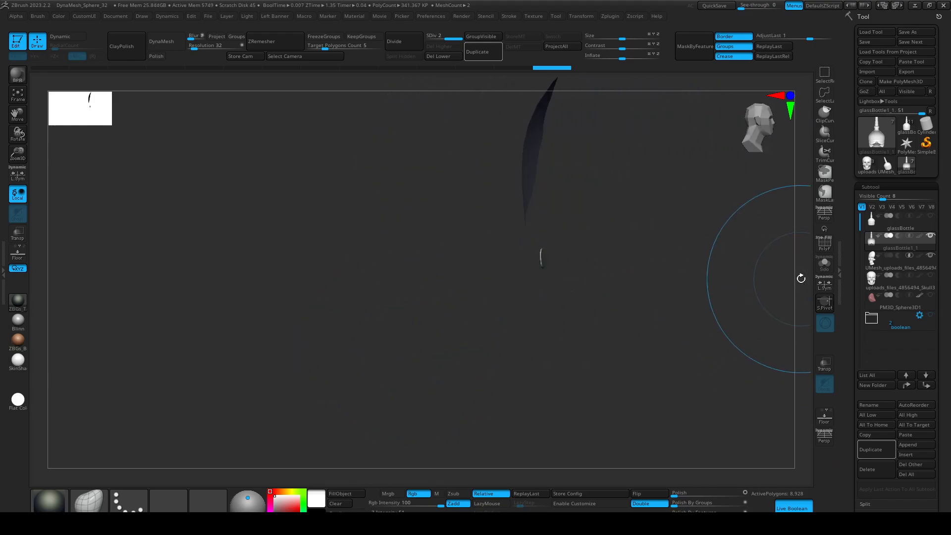
pyautogui.click(910, 256)
pyautogui.moveTo(643, 345)
pyautogui.mouseDown()
pyautogui.moveTo(435, 354)
pyautogui.moveTo(458, 380)
pyautogui.moveTo(423, 388)
pyautogui.moveTo(652, 263)
pyautogui.moveTo(436, 386)
pyautogui.moveTo(448, 409)
pyautogui.moveTo(376, 392)
pyautogui.mouseUp()
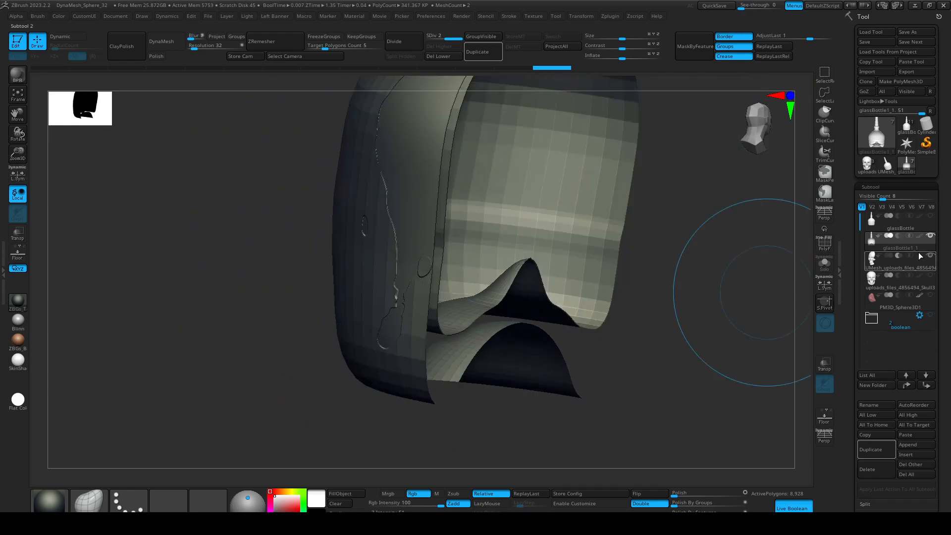
# Set the cut skull to addition mode and examine where it meets the bottle wall from several angles
pyautogui.click(890, 255)
pyautogui.moveTo(705, 376); pyautogui.dragTo(664, 376)
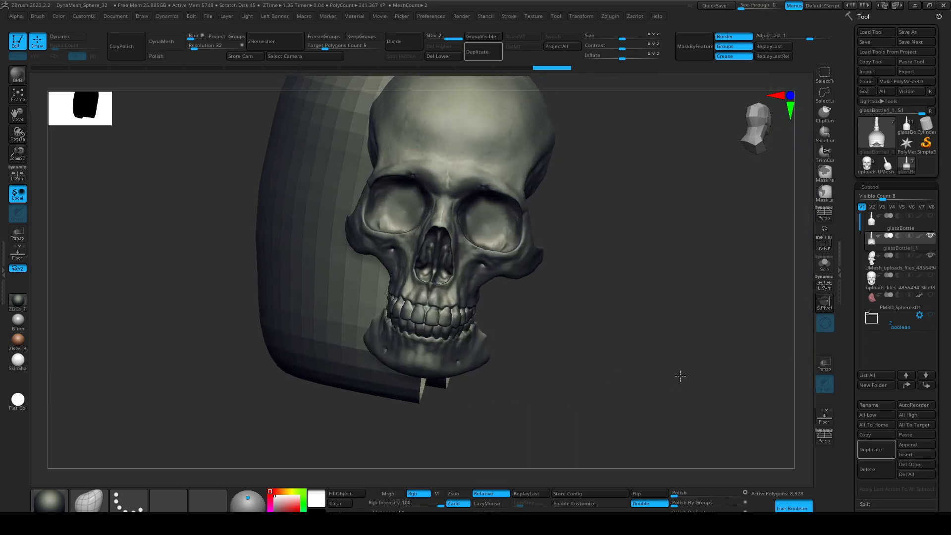
pyautogui.moveTo(680, 376)
pyautogui.mouseDown()
pyautogui.moveTo(574, 371)
pyautogui.moveTo(586, 369)
pyautogui.mouseUp()
pyautogui.moveTo(504, 394); pyautogui.dragTo(470, 395)
pyautogui.keyDown('ctrl'); pyautogui.moveTo(584, 286); pyautogui.dragTo(557, 294, button='right'); pyautogui.keyUp('ctrl')
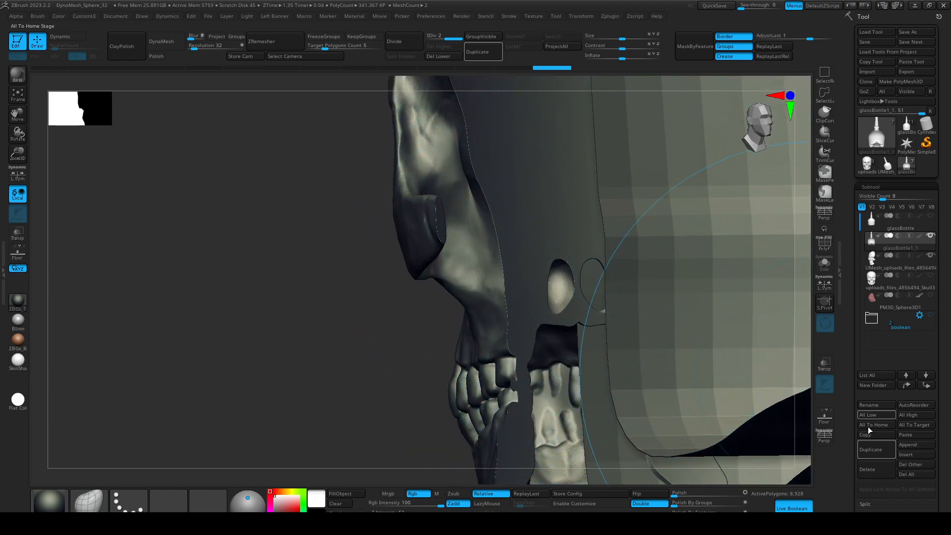
# Show the PM3D_Sphere3D1 subtool and move it directly below the cut skull in the subtool order
pyautogui.click(931, 296)
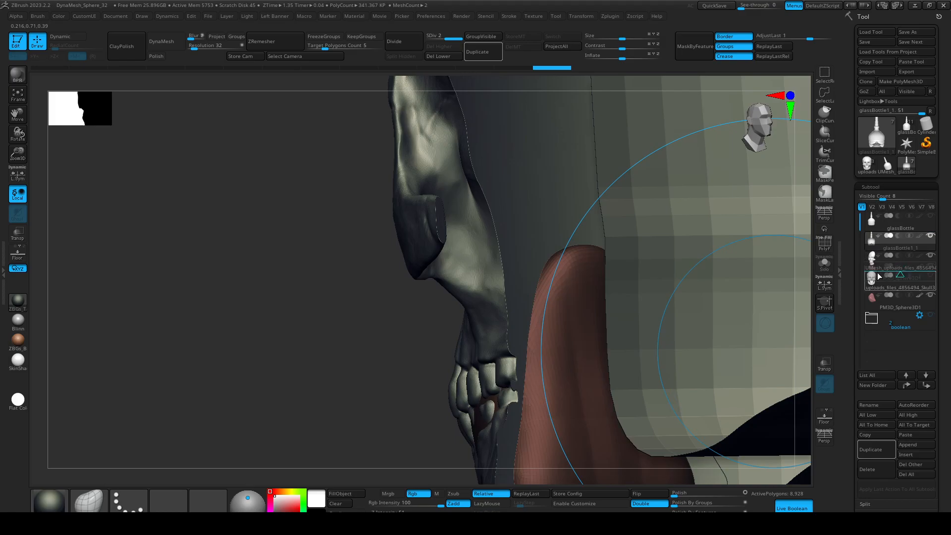
pyautogui.moveTo(878, 276); pyautogui.dragTo(878, 275)
pyautogui.keyDown('ctrl'); pyautogui.moveTo(340, 336); pyautogui.dragTo(318, 248, button='right'); pyautogui.keyUp('ctrl')
pyautogui.moveTo(421, 309)
pyautogui.mouseDown(button='right')
pyautogui.moveTo(427, 225)
pyautogui.moveTo(410, 297)
pyautogui.moveTo(430, 337)
pyautogui.moveTo(422, 304)
pyautogui.moveTo(486, 314)
pyautogui.moveTo(688, 384)
pyautogui.moveTo(647, 395)
pyautogui.moveTo(667, 396)
pyautogui.moveTo(703, 396)
pyautogui.moveTo(733, 348)
pyautogui.moveTo(694, 377)
pyautogui.mouseUp(button='right')
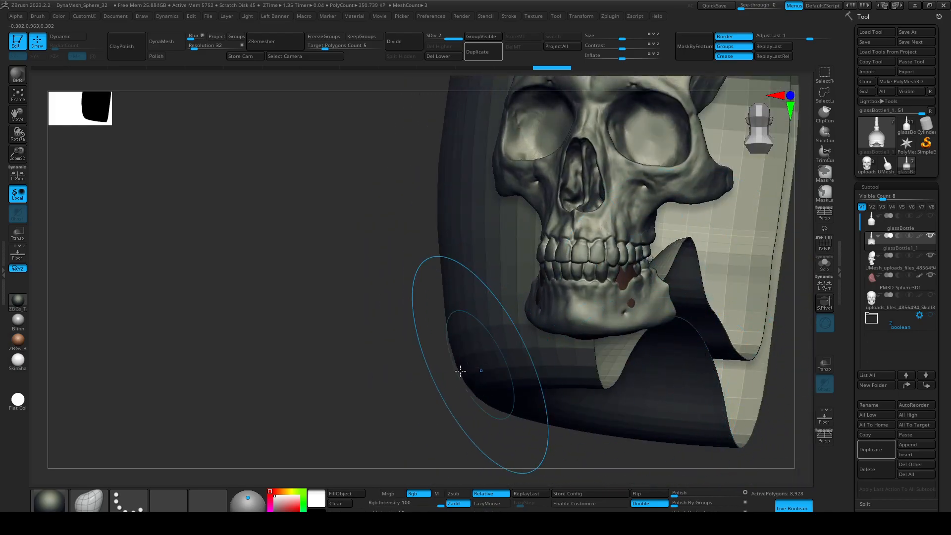
pyautogui.moveTo(872, 275)
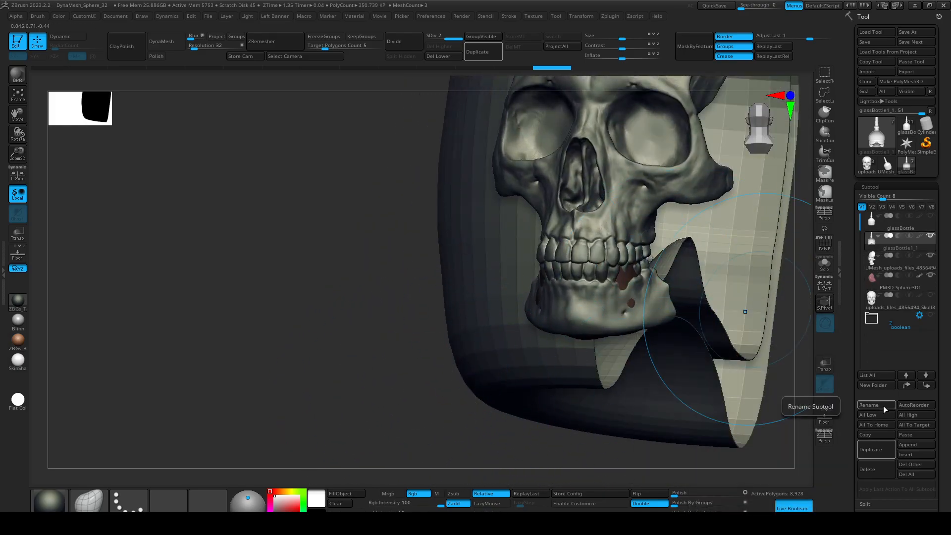
pyautogui.moveTo(701, 374); pyautogui.dragTo(628, 395, button='right')
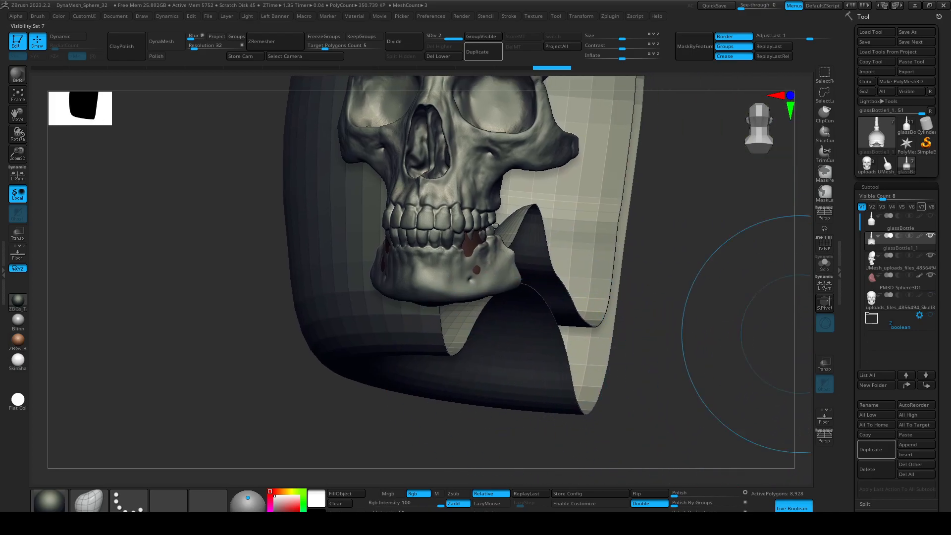
# Unhide the rest of the bottle copy so the whole body is included
pyautogui.hotkey('shift', 'd')
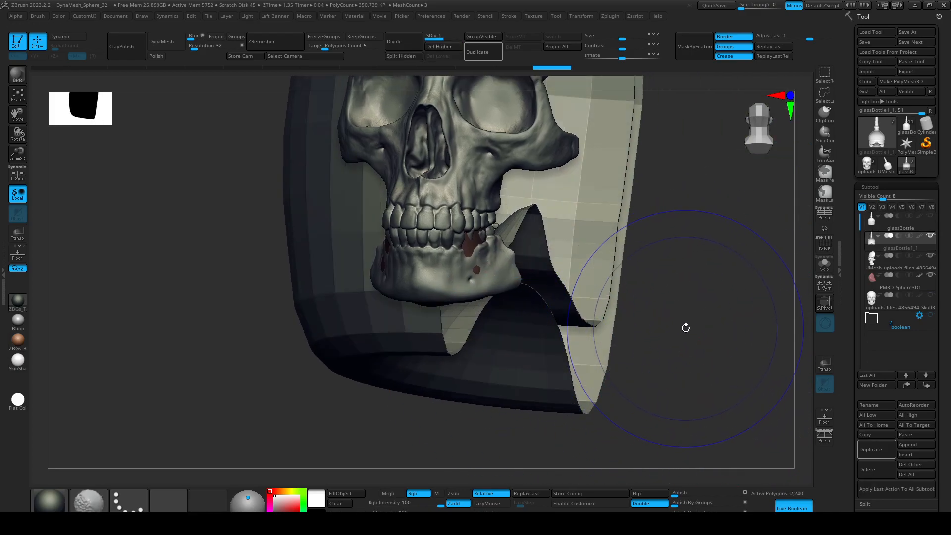
pyautogui.press('d')
pyautogui.keyDown('ctrl'); pyautogui.keyDown('shift'); pyautogui.click(688, 333); pyautogui.keyUp('shift'); pyautogui.keyUp('ctrl')
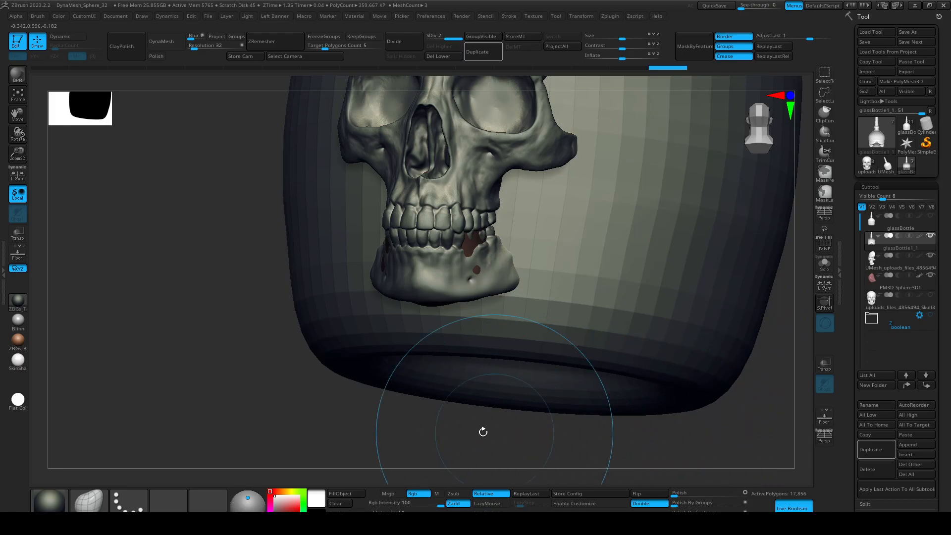
pyautogui.moveTo(492, 431); pyautogui.dragTo(393, 422, button='right')
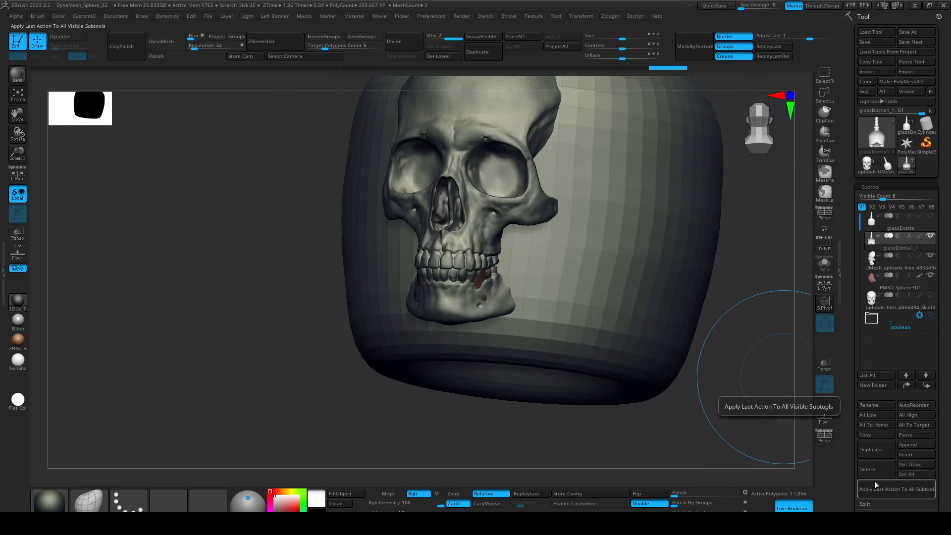
# Create a subtool folder named boolean_2 holding the bottle copy, the cut skull and the PM3D_Sphere3D1 filler
pyautogui.click(877, 384)
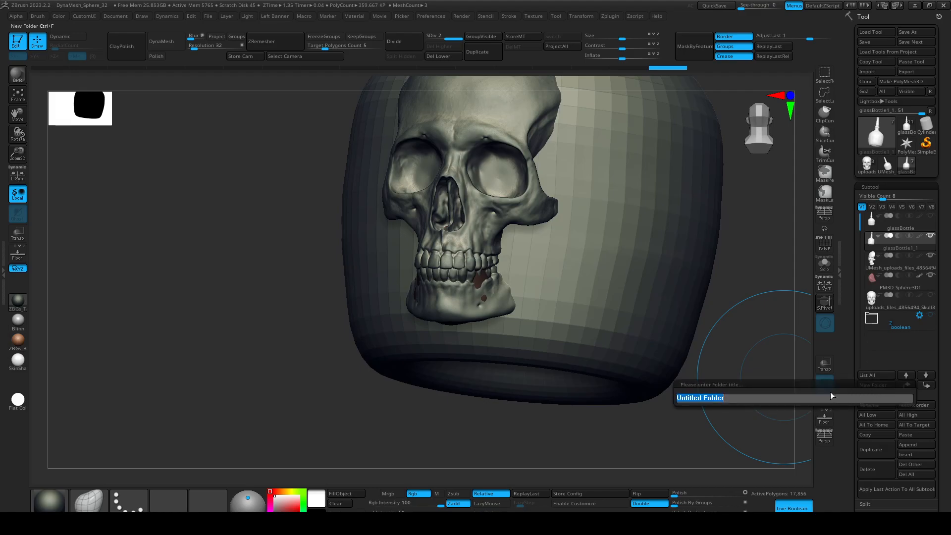
pyautogui.write('boolean_2')
pyautogui.press('Return')
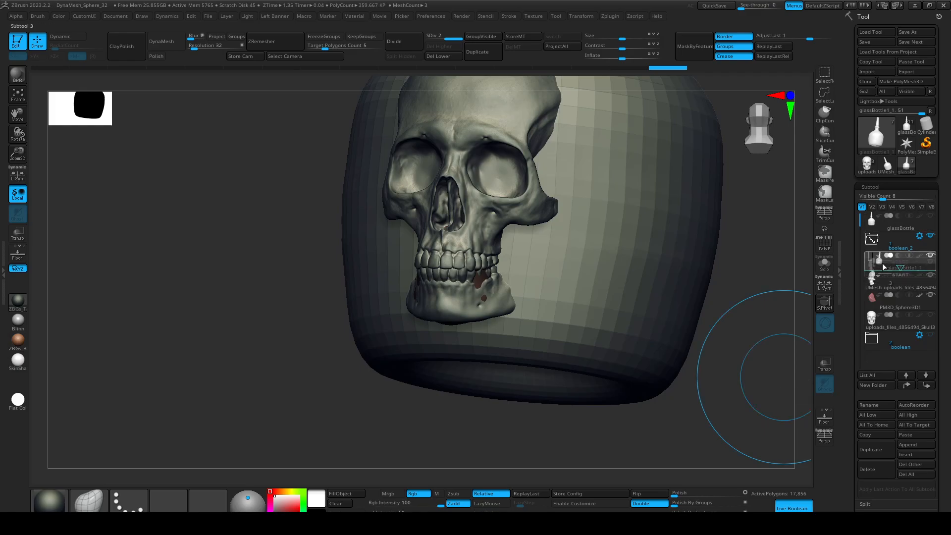
pyautogui.click(903, 279)
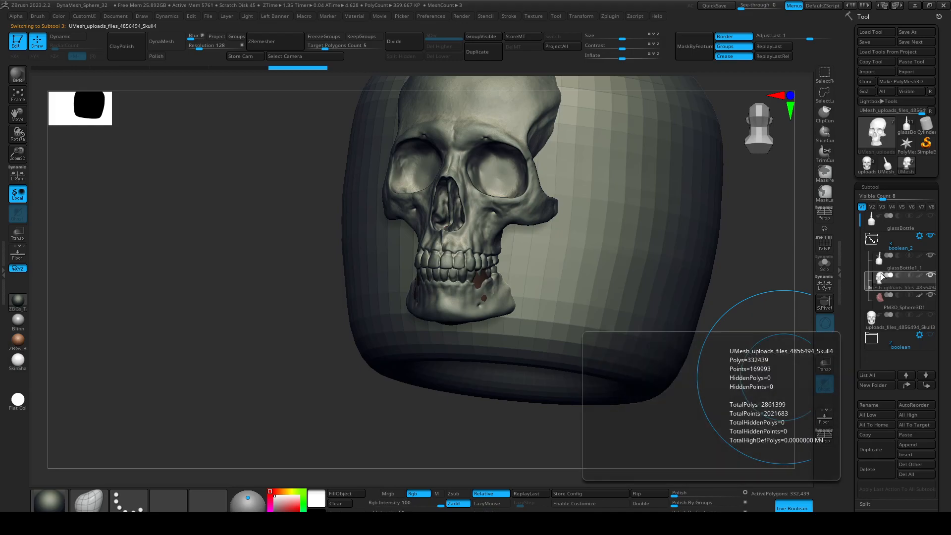
pyautogui.moveTo(796, 315); pyautogui.dragTo(714, 360)
pyautogui.moveTo(714, 352); pyautogui.dragTo(736, 346)
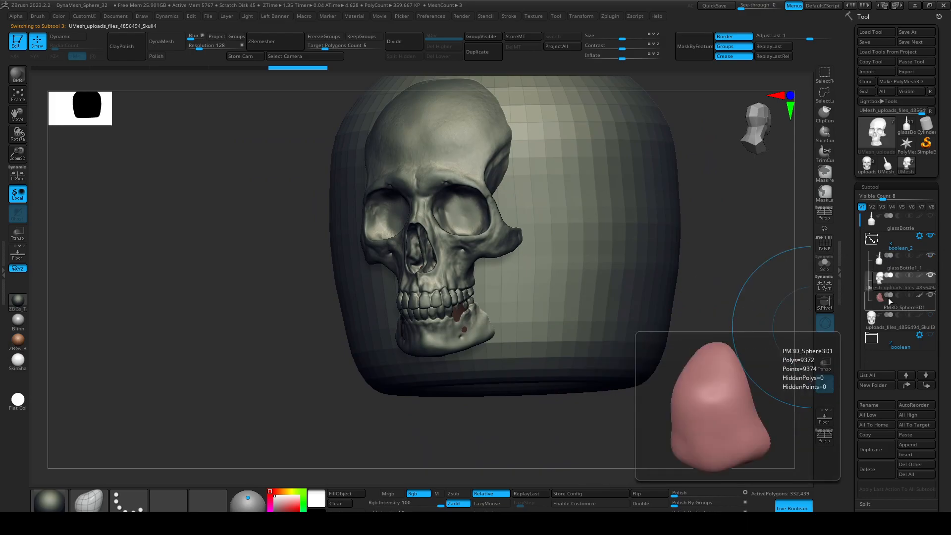
# Move the boolean_2 folder to the end of the subtool order, convert it to a boolean mesh and collapse it
pyautogui.moveTo(872, 240); pyautogui.dragTo(881, 273)
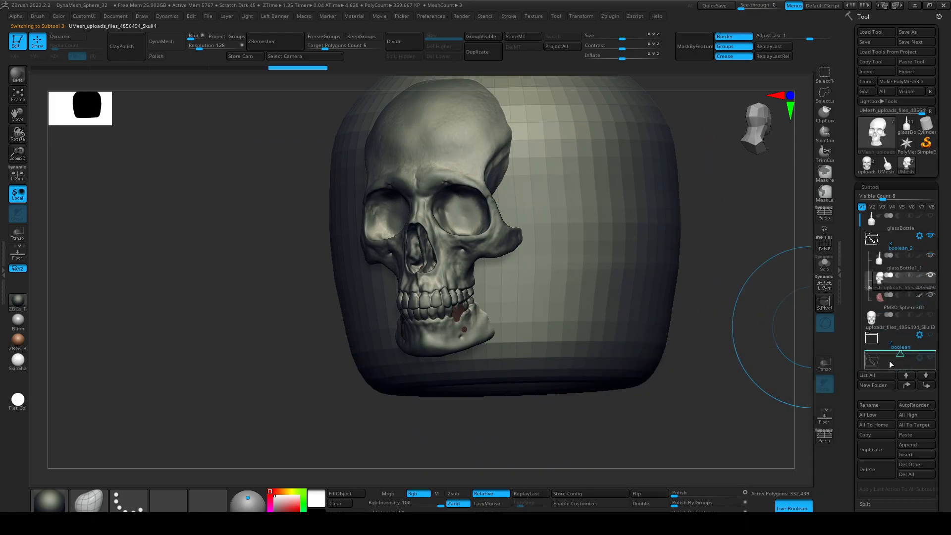
pyautogui.moveTo(889, 360); pyautogui.dragTo(889, 360)
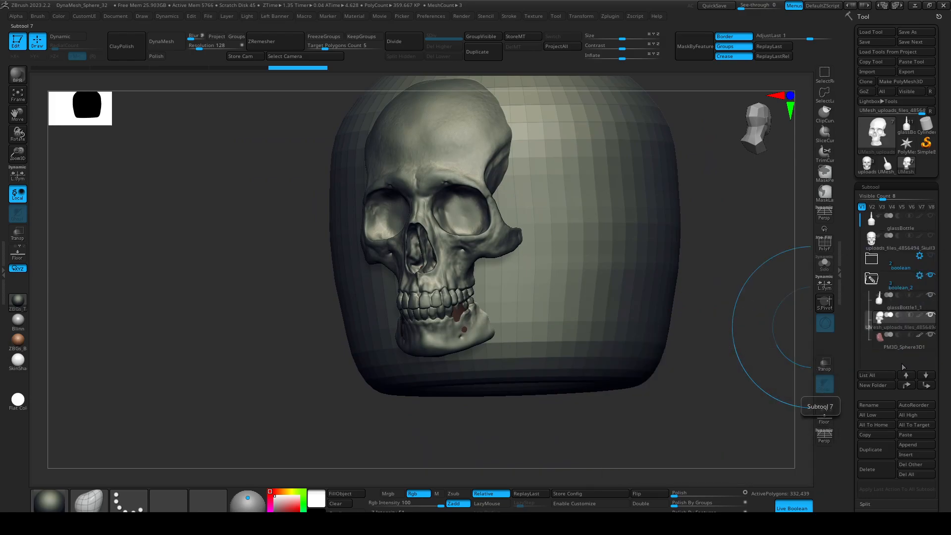
pyautogui.click(920, 276)
pyautogui.click(899, 391)
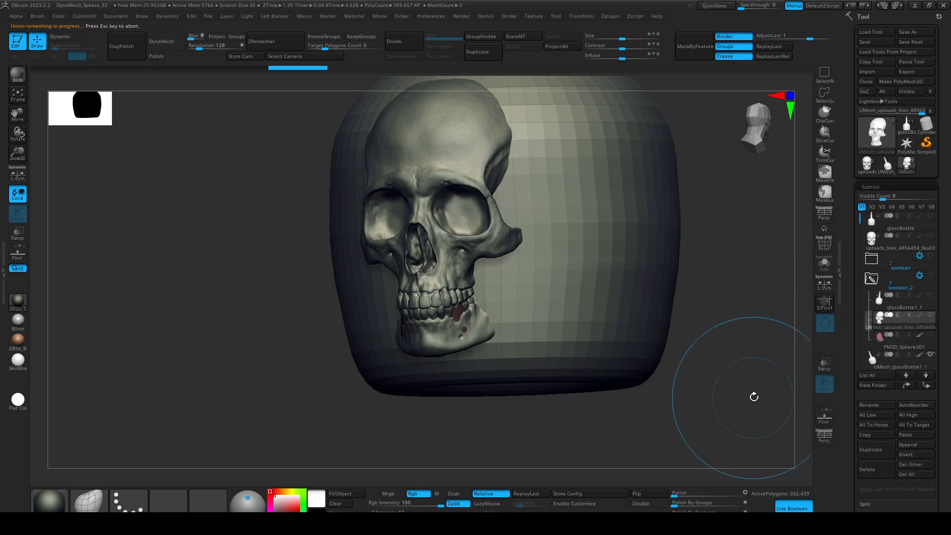
pyautogui.click(880, 288)
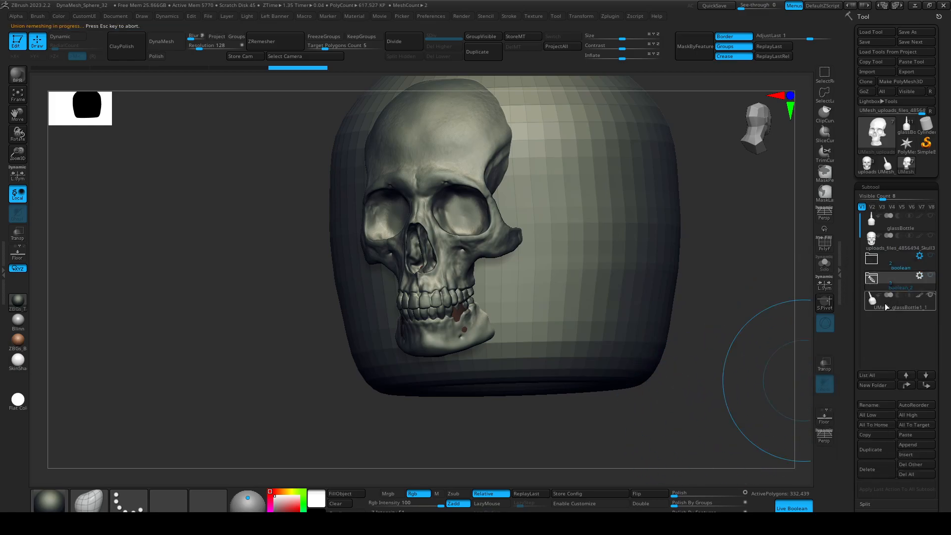
# Make the resulting UMesh bottle subtool active and turn on PolyFrame to view the neck opening
pyautogui.click(885, 304)
pyautogui.hotkey('shift', 'f')
pyautogui.moveTo(649, 429); pyautogui.dragTo(625, 303)
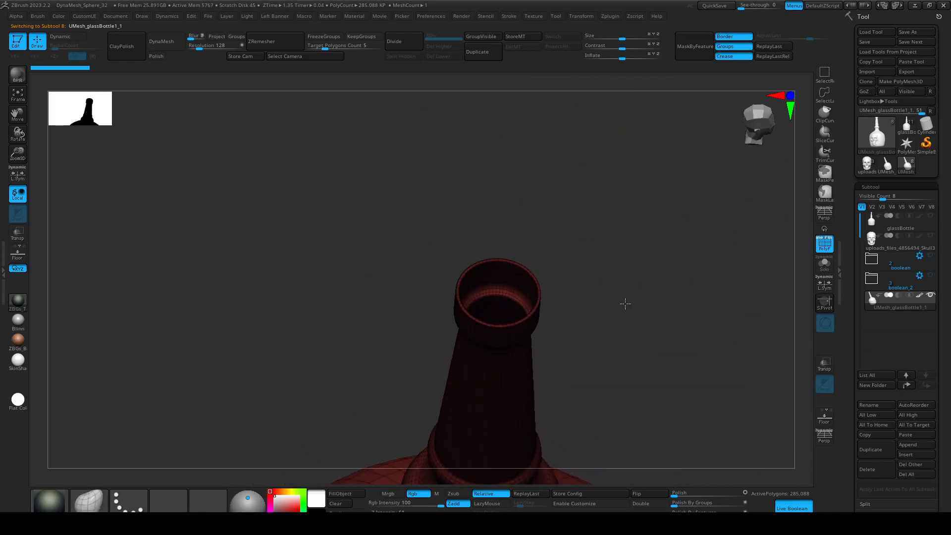
# Reposition the gizmo on the outside of the bottle's neck just below the rim, and turn off PolyFrame
pyautogui.press('w')
pyautogui.moveTo(531, 320); pyautogui.dragTo(662, 304, button='right')
pyautogui.keyDown('alt'); pyautogui.click(463, 227); pyautogui.keyUp('alt')
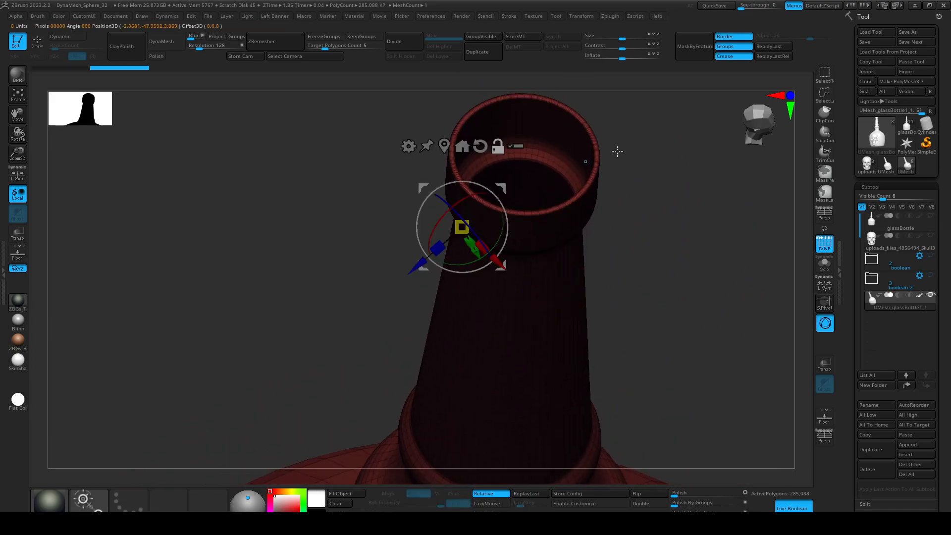
pyautogui.keyDown('alt'); pyautogui.click(573, 235); pyautogui.keyUp('alt')
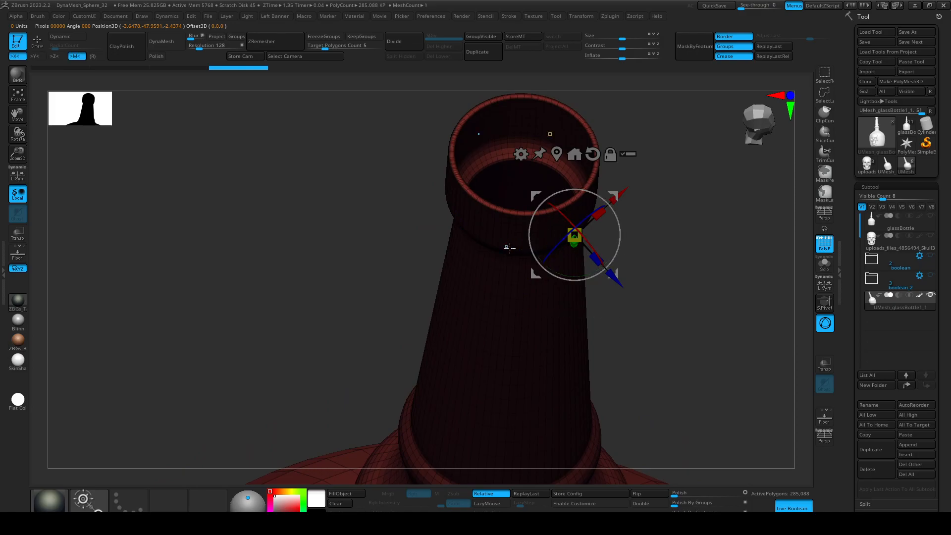
pyautogui.keyDown('alt'); pyautogui.click(517, 228); pyautogui.keyUp('alt')
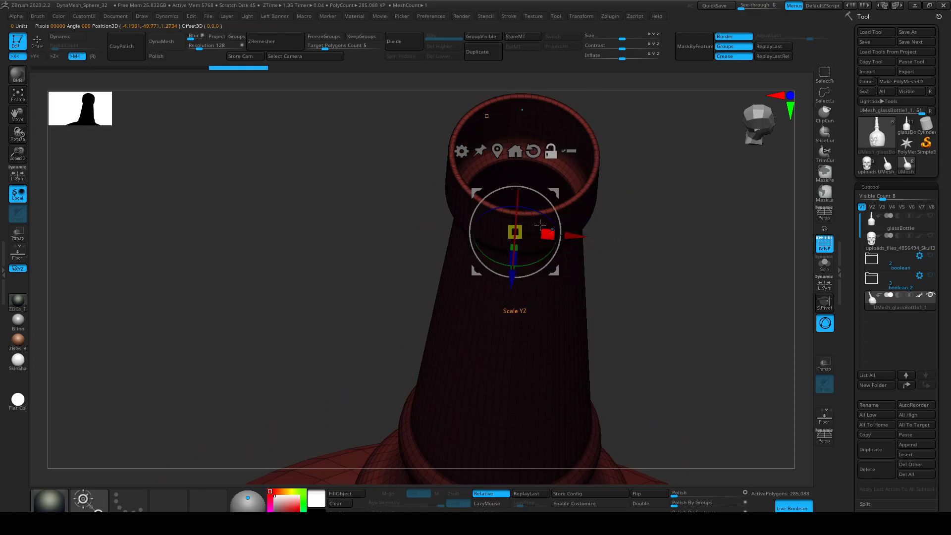
pyautogui.keyDown('alt'); pyautogui.click(567, 213); pyautogui.keyUp('alt')
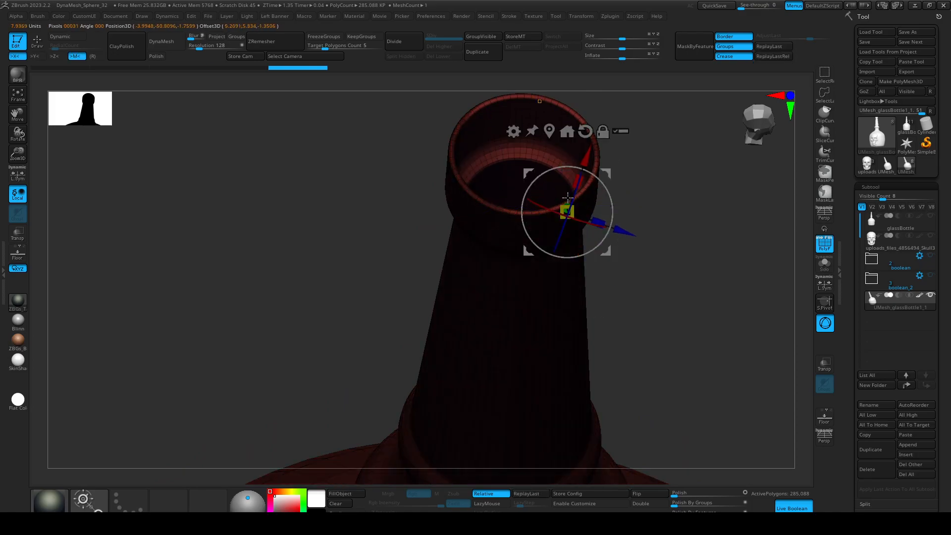
pyautogui.keyDown('alt'); pyautogui.moveTo(568, 198); pyautogui.dragTo(568, 203); pyautogui.keyUp('alt')
pyautogui.keyDown('alt'); pyautogui.moveTo(634, 254); pyautogui.dragTo(578, 274); pyautogui.keyUp('alt')
pyautogui.keyDown('alt'); pyautogui.moveTo(683, 310); pyautogui.dragTo(622, 298); pyautogui.keyUp('alt')
pyautogui.hotkey('shift', 'f')
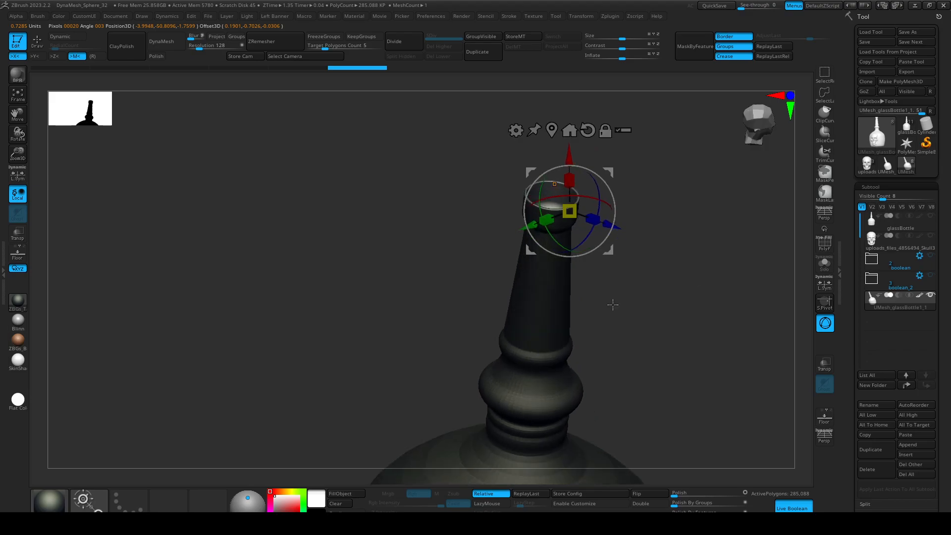
# Switch from the gizmo to Draw mode and examine the bottle's neck opening and inner wall with PolyFrame on and off
pyautogui.moveTo(707, 218); pyautogui.dragTo(677, 327)
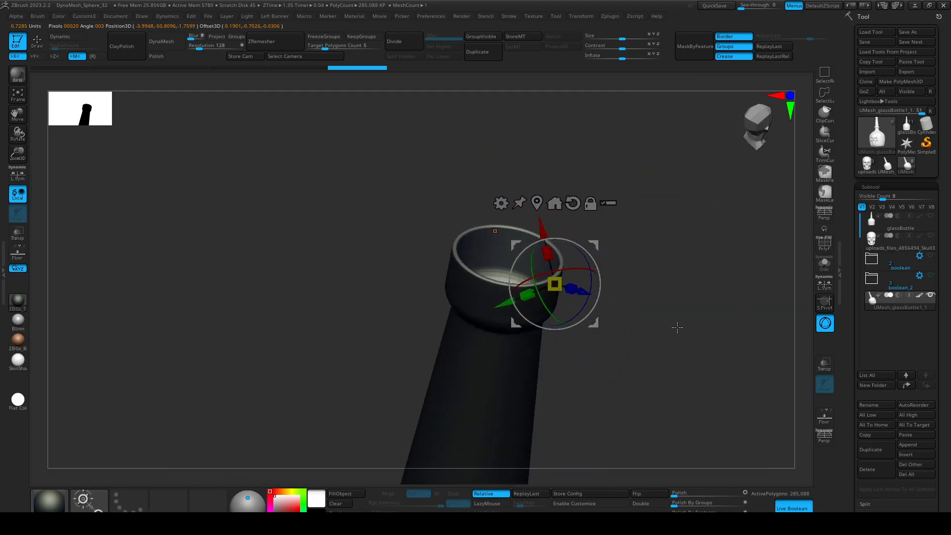
pyautogui.moveTo(615, 264); pyautogui.dragTo(686, 314)
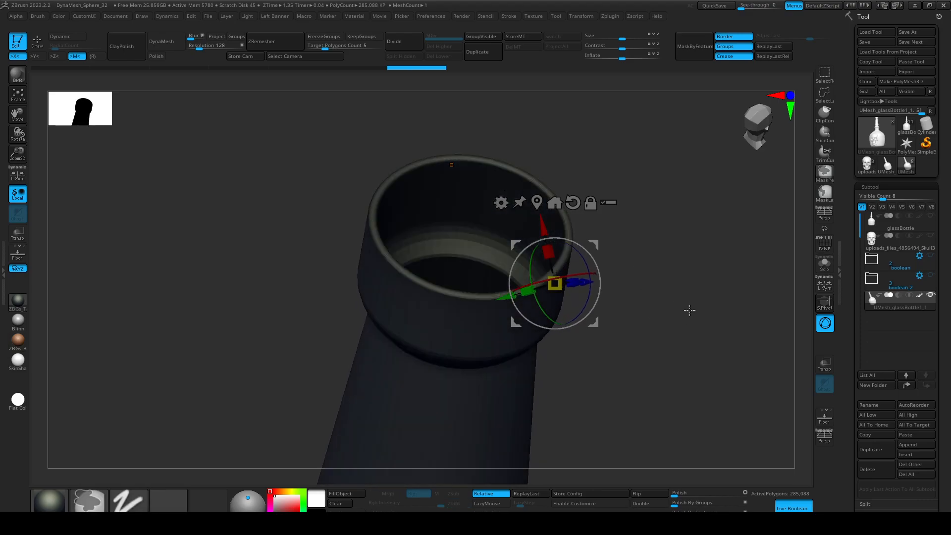
pyautogui.keyDown('ctrl'); pyautogui.click(701, 286); pyautogui.keyUp('ctrl')
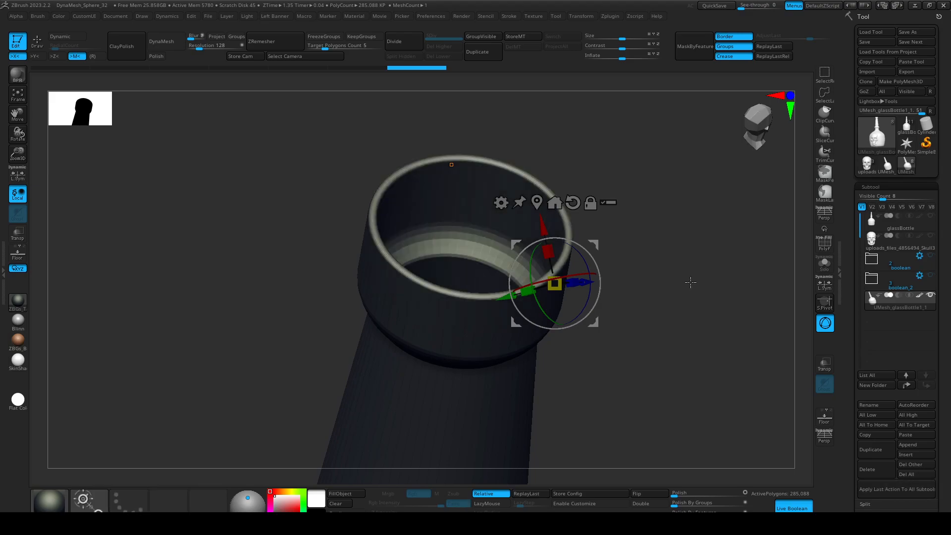
pyautogui.hotkey('shift', 'f')
pyautogui.press('q')
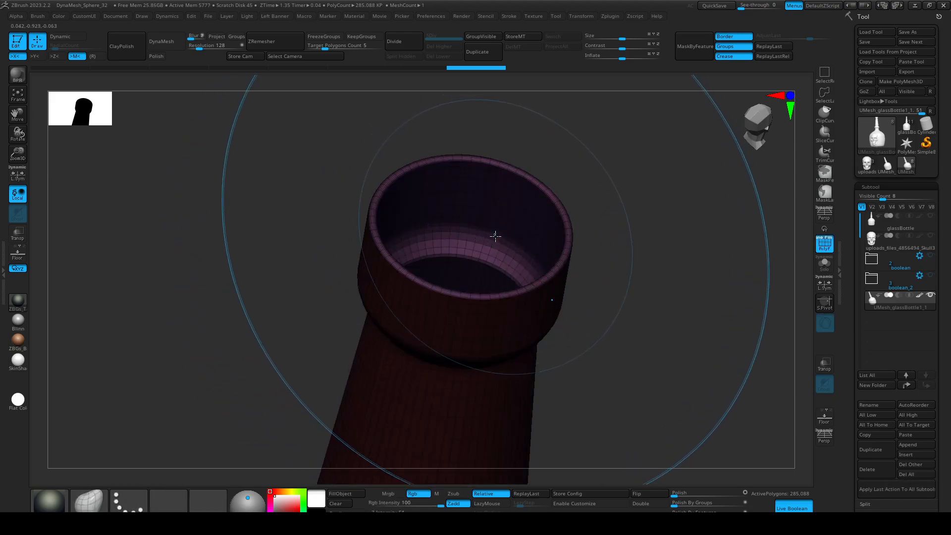
pyautogui.keyDown('alt'); pyautogui.moveTo(747, 257); pyautogui.dragTo(190, 248); pyautogui.keyUp('alt')
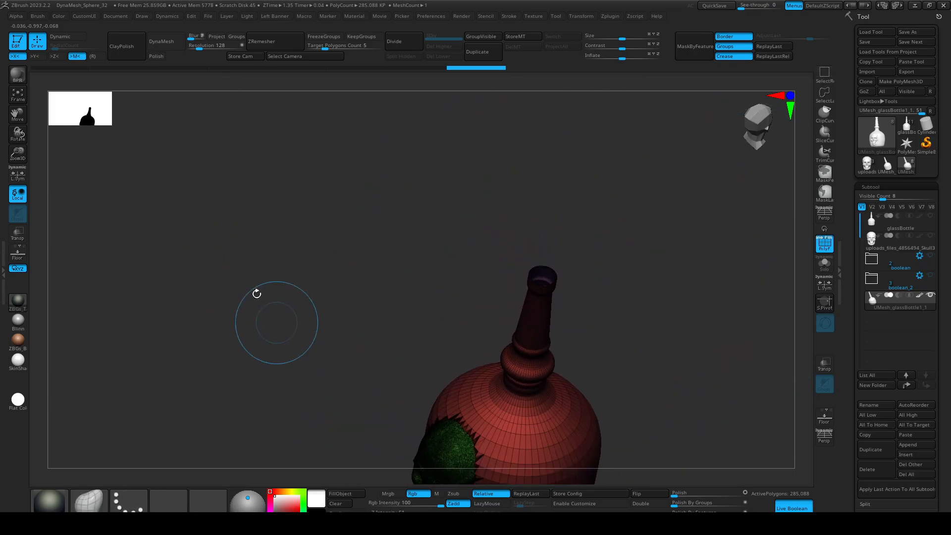
pyautogui.moveTo(276, 327); pyautogui.dragTo(486, 248)
pyautogui.moveTo(653, 376); pyautogui.dragTo(667, 427)
pyautogui.hotkey('shift', 'f')
pyautogui.moveTo(632, 224); pyautogui.dragTo(679, 320)
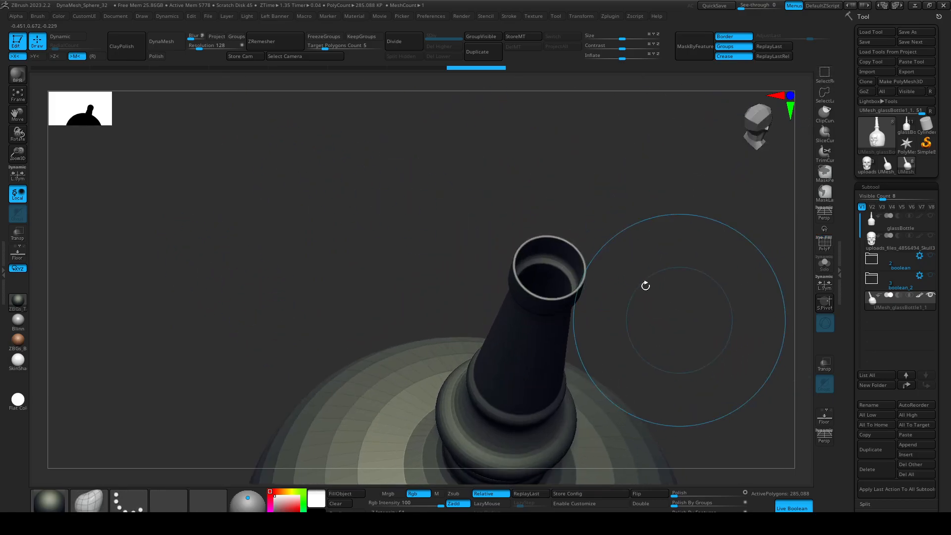
# Isolate the bottle's inner-wall polygroup, flip its normals to inspect its shape, and restore the normals and full mesh visibility
pyautogui.keyDown('ctrl'); pyautogui.keyDown('shift'); pyautogui.click(553, 265); pyautogui.keyUp('shift'); pyautogui.keyUp('ctrl')
pyautogui.moveTo(688, 352); pyautogui.dragTo(658, 53)
pyautogui.keyDown('shift'); pyautogui.moveTo(695, 414); pyautogui.dragTo(699, 331); pyautogui.keyUp('shift')
pyautogui.press('f')
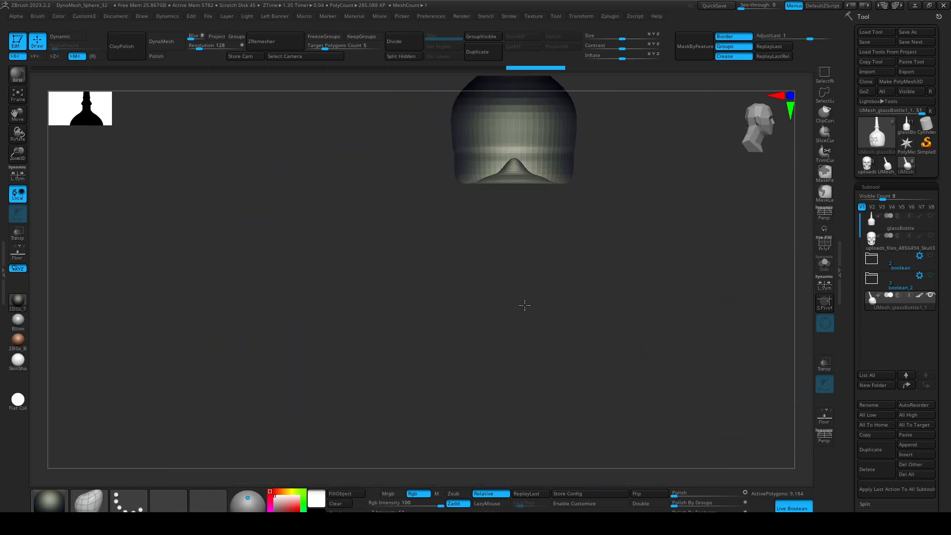
pyautogui.click(642, 494)
pyautogui.moveTo(637, 435)
pyautogui.mouseDown()
pyautogui.moveTo(647, 397)
pyautogui.moveTo(783, 420)
pyautogui.moveTo(679, 295)
pyautogui.moveTo(569, 344)
pyautogui.moveTo(569, 312)
pyautogui.moveTo(632, 411)
pyautogui.moveTo(662, 394)
pyautogui.moveTo(661, 466)
pyautogui.mouseUp()
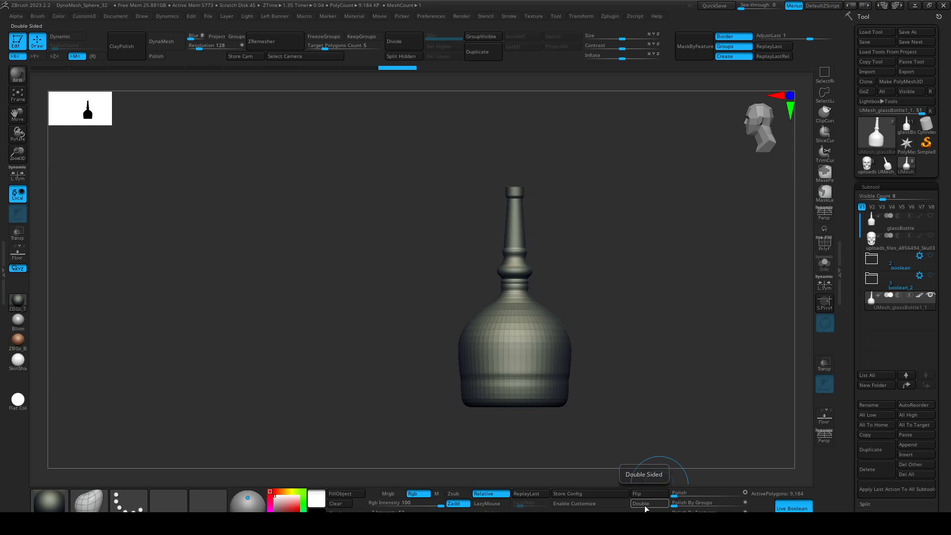
pyautogui.click(651, 495)
pyautogui.keyDown('ctrl'); pyautogui.keyDown('shift'); pyautogui.click(661, 358); pyautogui.keyUp('shift'); pyautogui.keyUp('ctrl')
# Examine the skull and the surrounding bottle surface for faceting from the front, checking the wireframe
pyautogui.moveTo(679, 329); pyautogui.dragTo(735, 343)
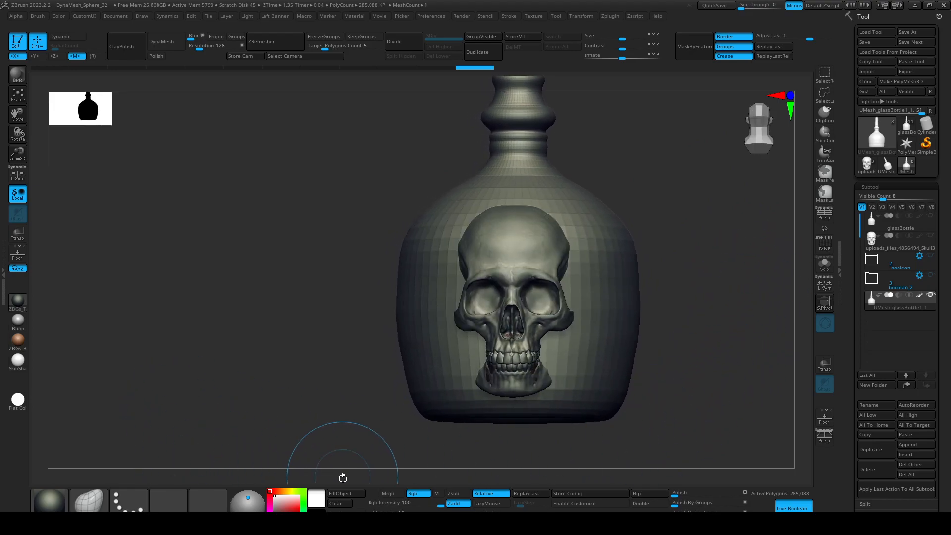
pyautogui.moveTo(693, 441); pyautogui.dragTo(273, 168)
pyautogui.moveTo(274, 168); pyautogui.dragTo(223, 129)
pyautogui.keyDown('alt'); pyautogui.moveTo(250, 231); pyautogui.dragTo(275, 302); pyautogui.keyUp('alt')
pyautogui.hotkey('shift', 'f')
pyautogui.hotkey('shift', 'f')
pyautogui.keyDown('alt'); pyautogui.moveTo(775, 333); pyautogui.dragTo(798, 307); pyautogui.keyUp('alt')
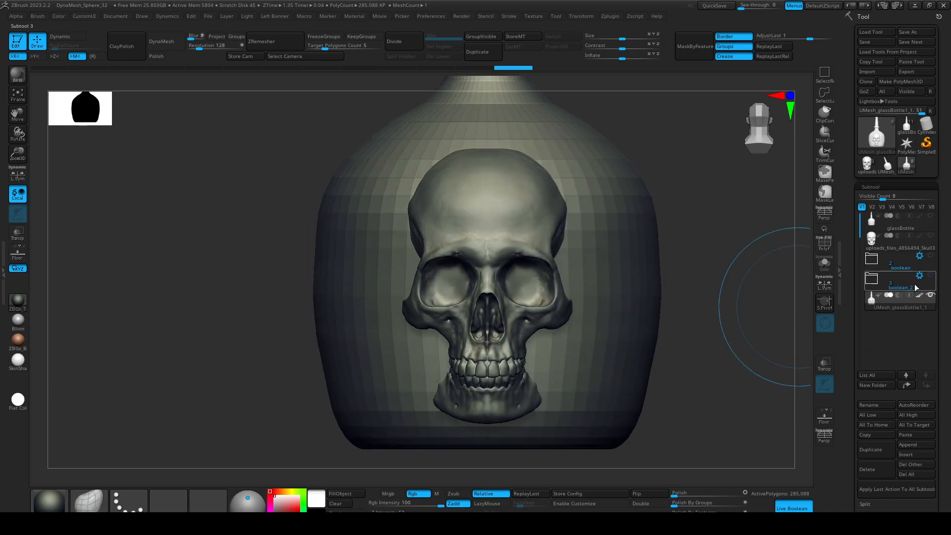
# Delete the merged UMesh bottle subtool, and expand and show the boolean_2 folder holding its source parts
pyautogui.click(878, 471)
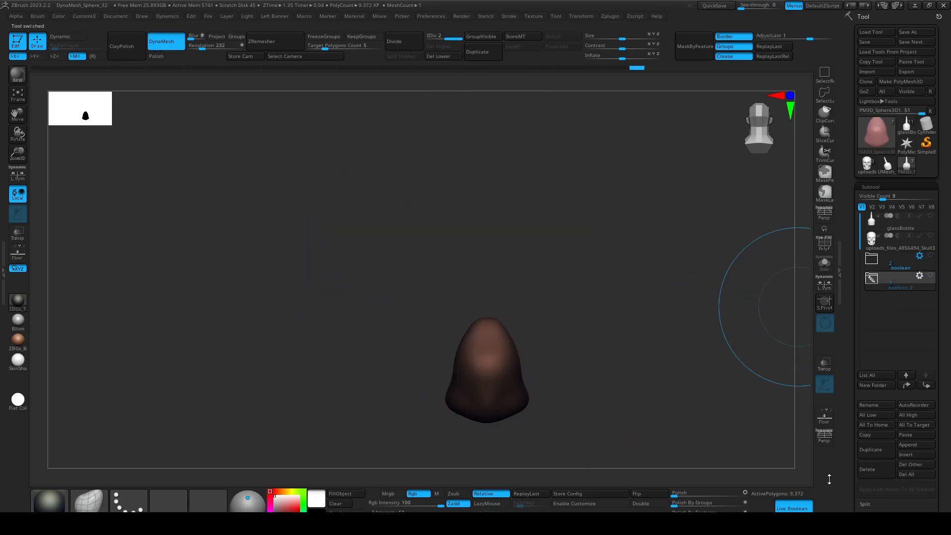
pyautogui.click(884, 283)
pyautogui.click(930, 275)
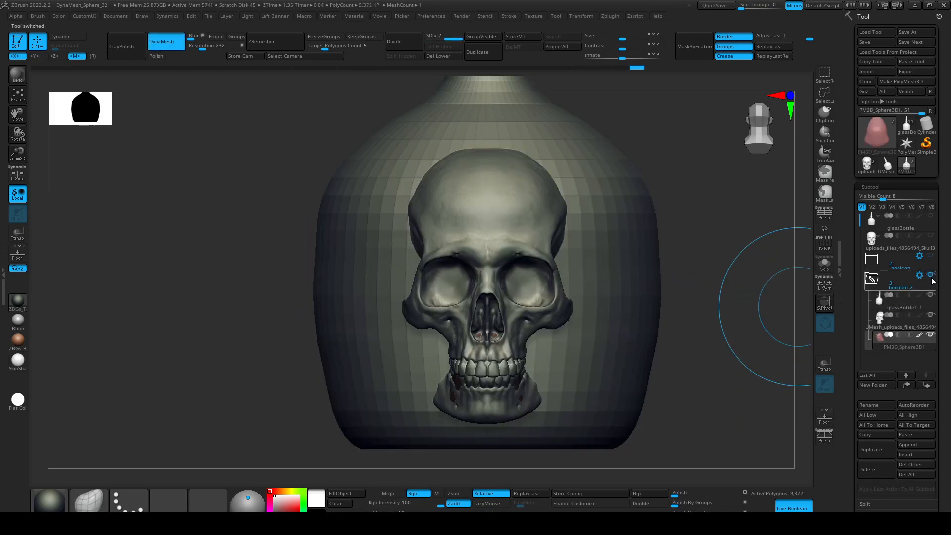
# Subdivide the glassBottle1_1 subtool in the boolean_2 folder up to subdivision level 5 to smooth the bottle
pyautogui.click(880, 301)
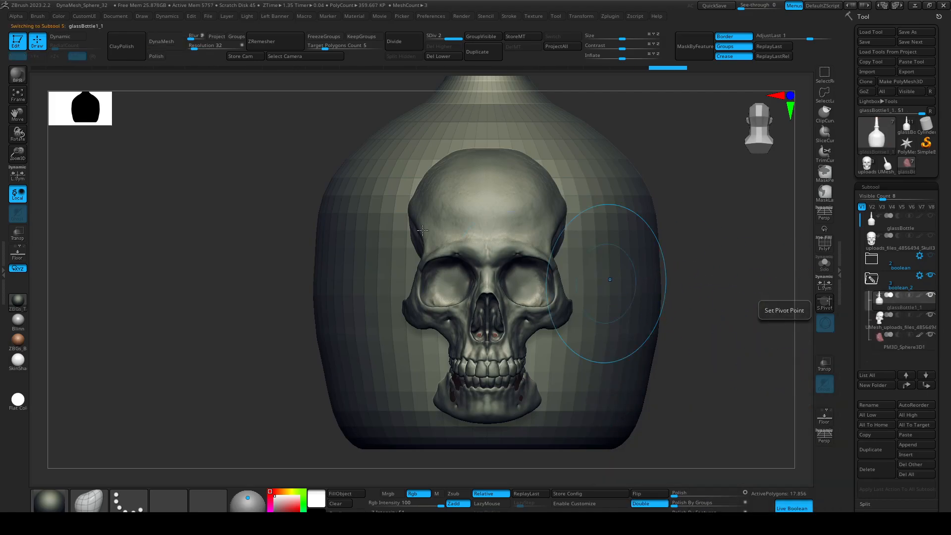
pyautogui.hotkey('ctrl', 'd')
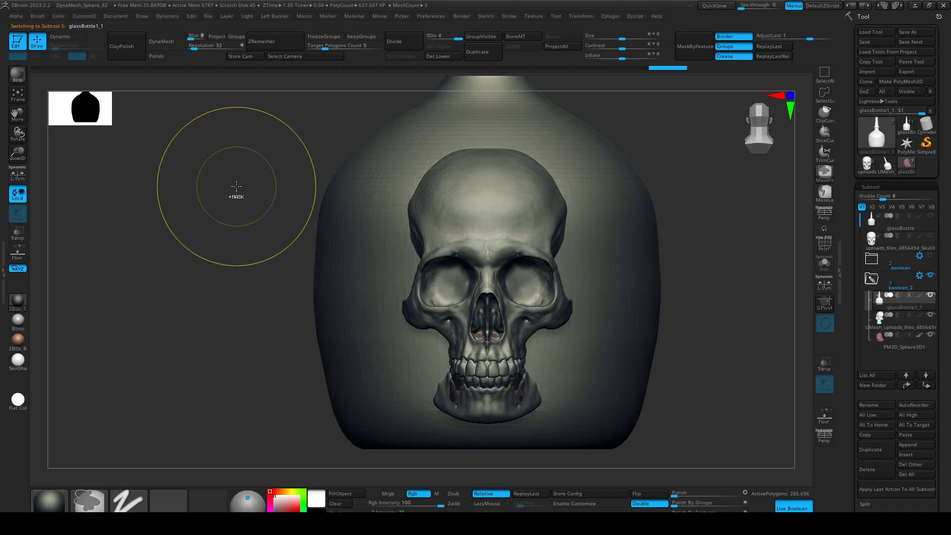
pyautogui.moveTo(702, 310); pyautogui.dragTo(711, 316)
pyautogui.hotkey('ctrl', 'd')
pyautogui.keyDown('alt'); pyautogui.moveTo(640, 222); pyautogui.dragTo(705, 414); pyautogui.keyUp('alt')
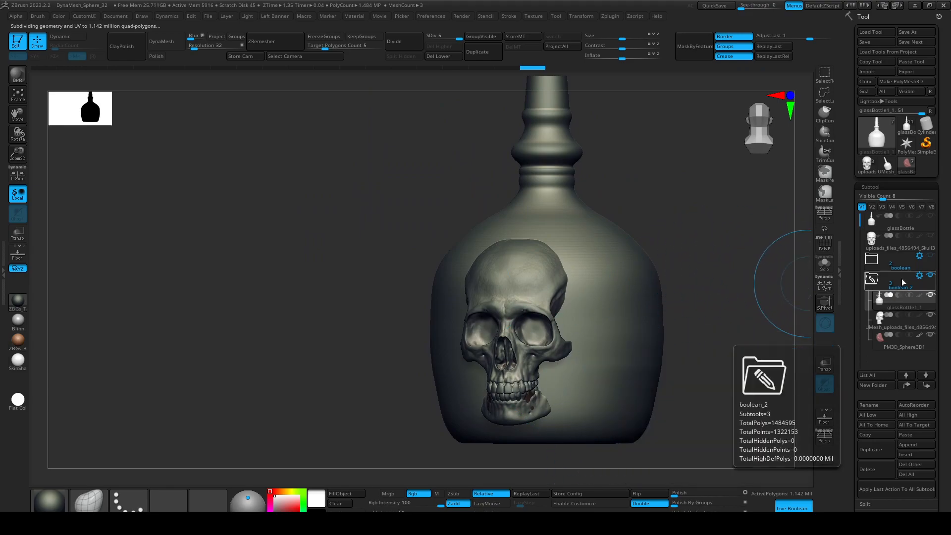
# Convert the boolean_2 folder to a boolean mesh again and duplicate the resulting UMesh bottle subtool
pyautogui.click(919, 275)
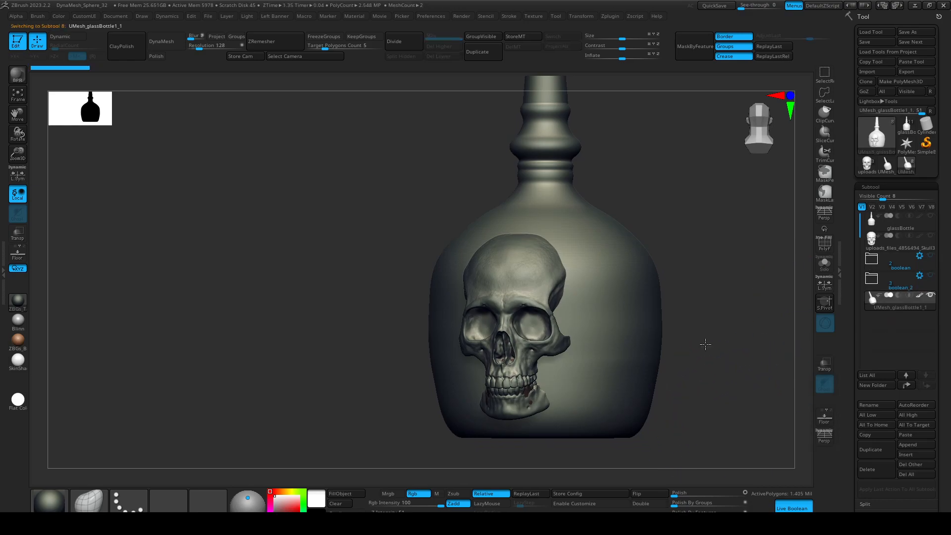
pyautogui.click(868, 450)
pyautogui.moveTo(638, 378); pyautogui.dragTo(694, 365)
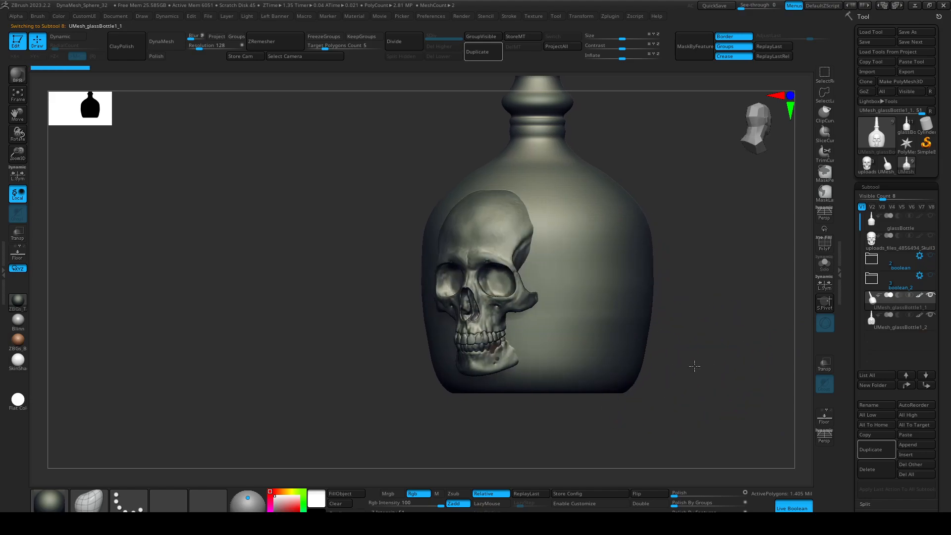
# Make the duplicate UMesh_glassBottle1_2 the active subtool and isolate it in Solo mode, framing the skull from the front
pyautogui.click(867, 320)
pyautogui.moveTo(794, 317); pyautogui.dragTo(743, 325)
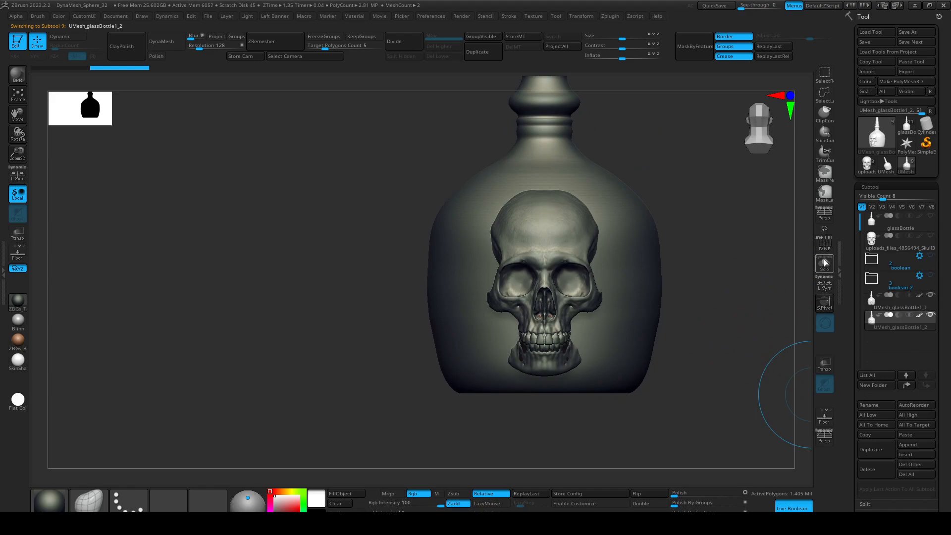
pyautogui.keyDown('alt'); pyautogui.moveTo(698, 378); pyautogui.dragTo(653, 154); pyautogui.keyUp('alt')
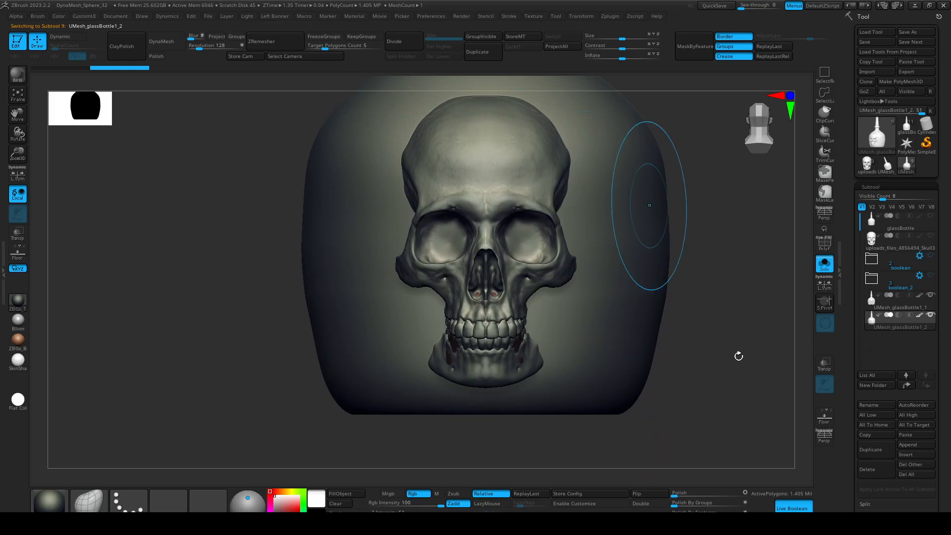
# Try ZRemeshing the duplicated bottle at target polygon counts of about 13.5 and 21.7, undoing each attempt
pyautogui.click(276, 45)
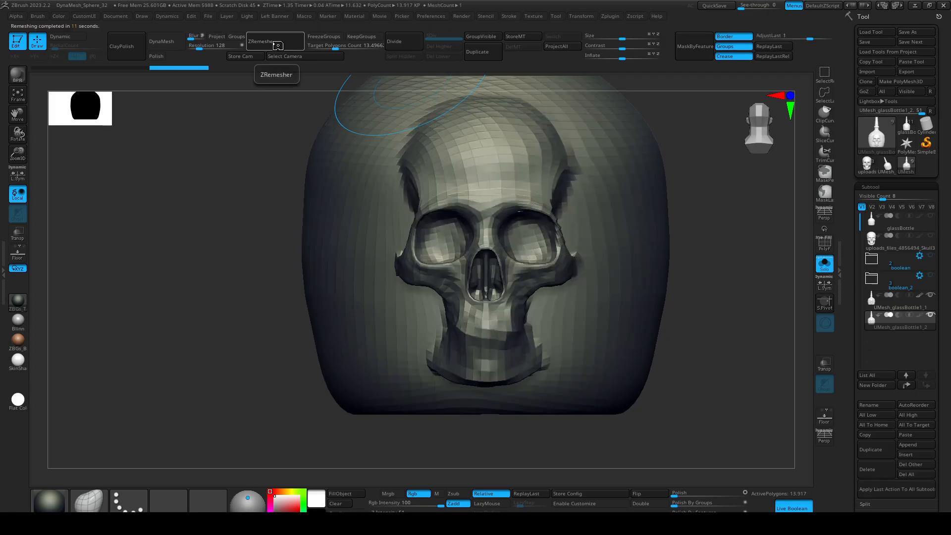
pyautogui.hotkey('ctrl', 'z')
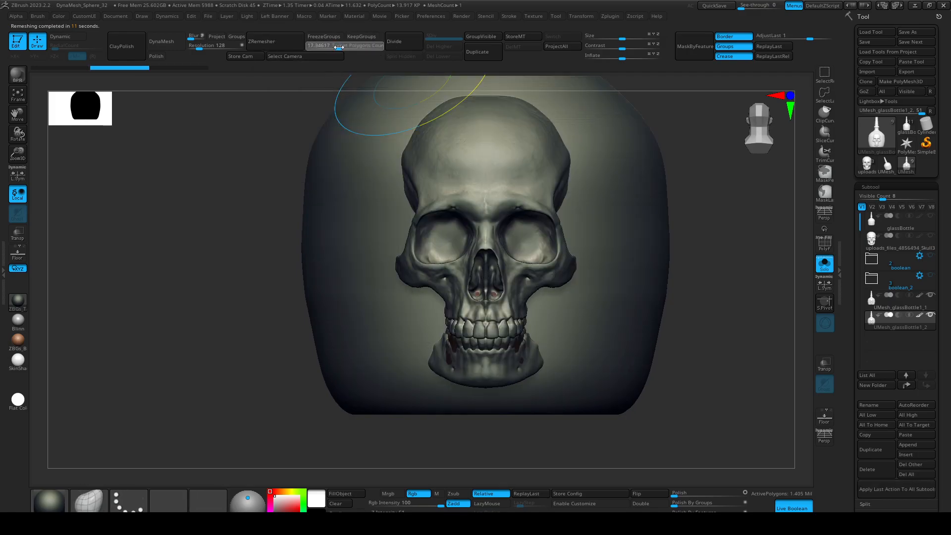
pyautogui.moveTo(341, 47); pyautogui.dragTo(342, 47)
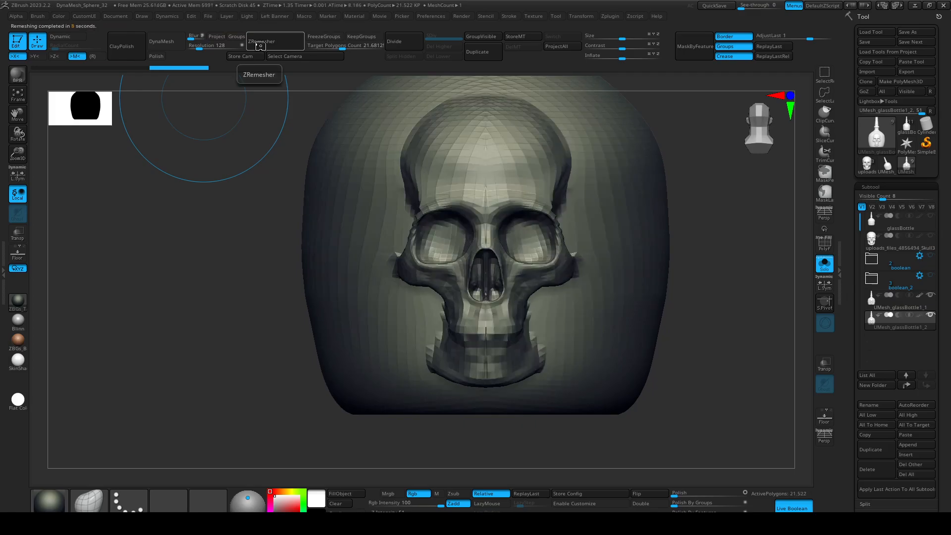
pyautogui.press('f')
pyautogui.hotkey('shift', 'f')
pyautogui.moveTo(744, 388); pyautogui.dragTo(452, 227)
pyautogui.keyDown('alt'); pyautogui.moveTo(681, 265); pyautogui.dragTo(737, 292); pyautogui.keyUp('alt')
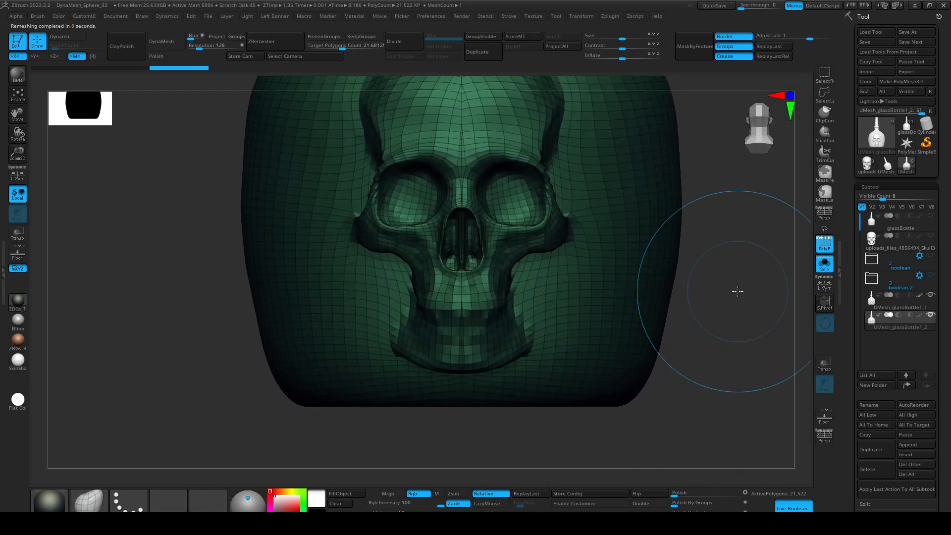
pyautogui.hotkey('shift', 'f')
pyautogui.hotkey('ctrl', 'z')
# Try ZRemeshing the duplicated bottle at a target polygon count of about 43.9, inspect the skull, and undo it
pyautogui.moveTo(341, 49); pyautogui.dragTo(349, 48)
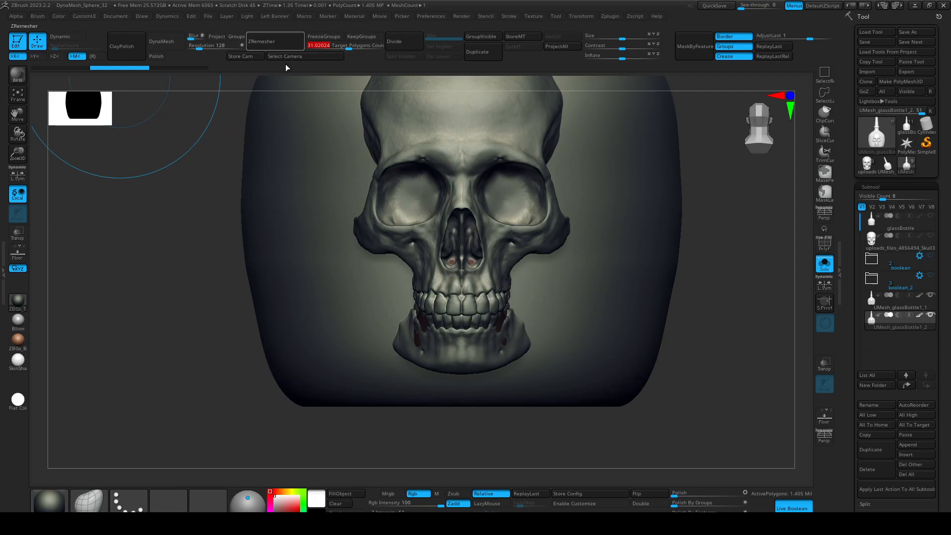
pyautogui.moveTo(349, 48); pyautogui.dragTo(352, 47)
pyautogui.click(268, 39)
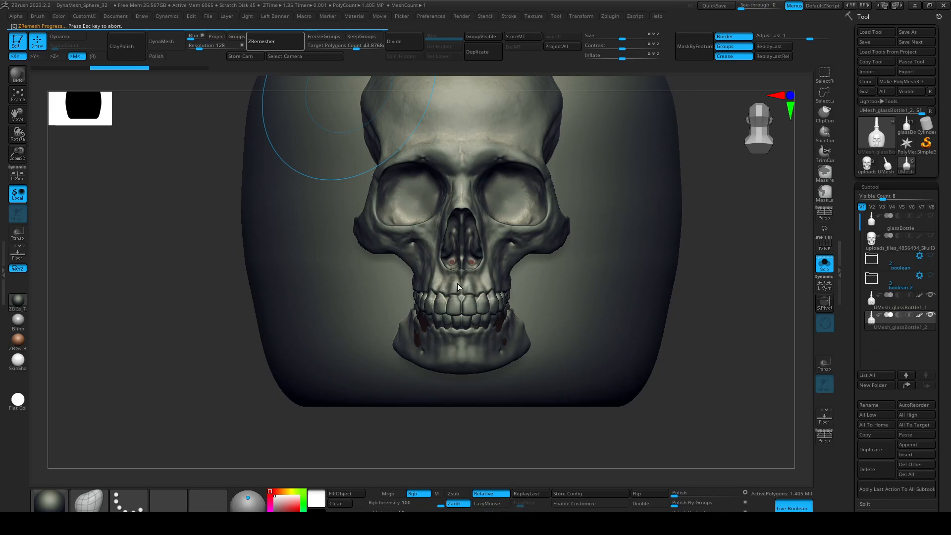
pyautogui.moveTo(670, 425); pyautogui.dragTo(747, 346)
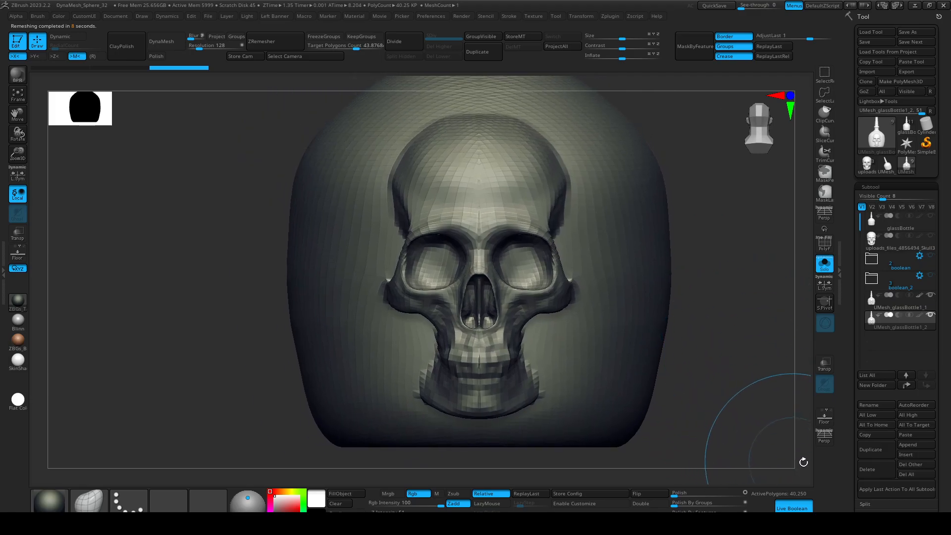
pyautogui.moveTo(756, 423); pyautogui.dragTo(738, 384)
pyautogui.hotkey('ctrl', 'z')
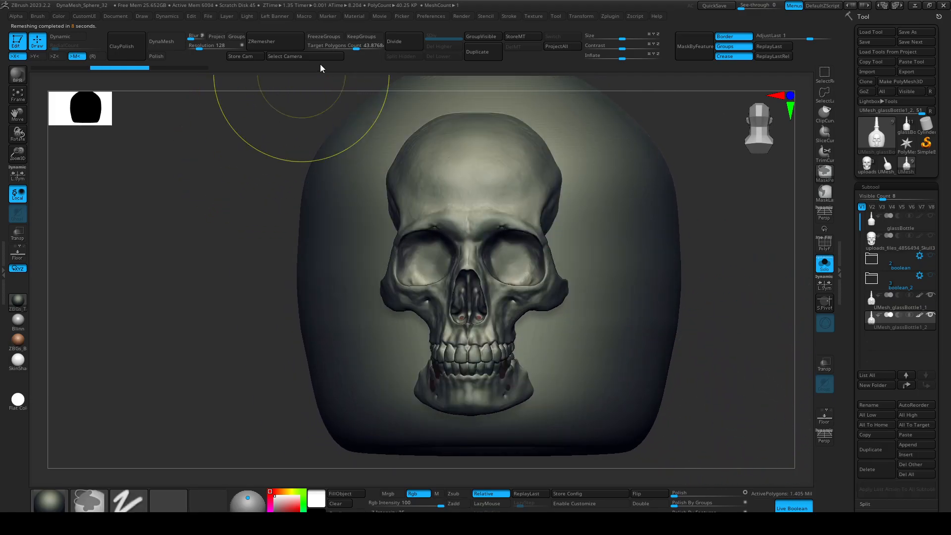
# ZRemesh the duplicated bottle at a target polygon count of about 78.8, and repeat at about 57.9 with PolyFrame on
pyautogui.moveTo(358, 48); pyautogui.dragTo(370, 48)
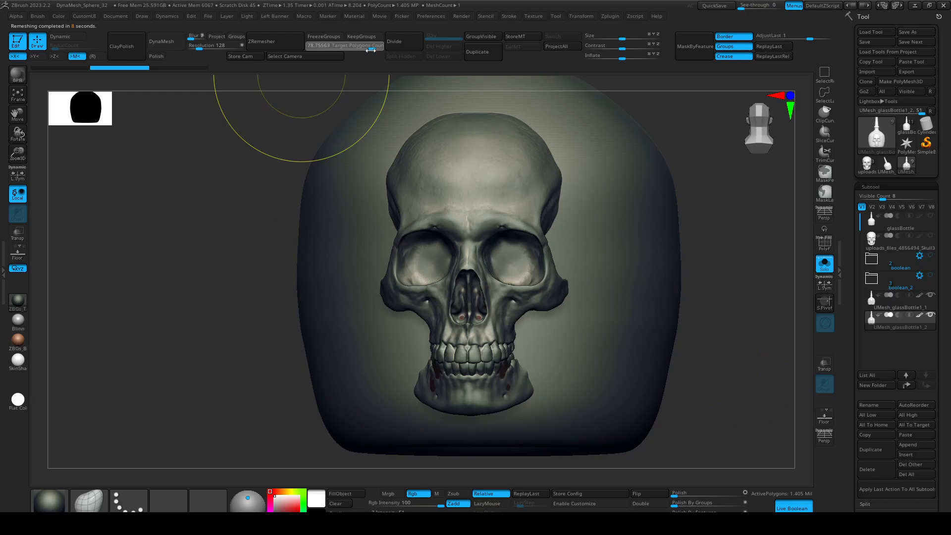
pyautogui.click(298, 42)
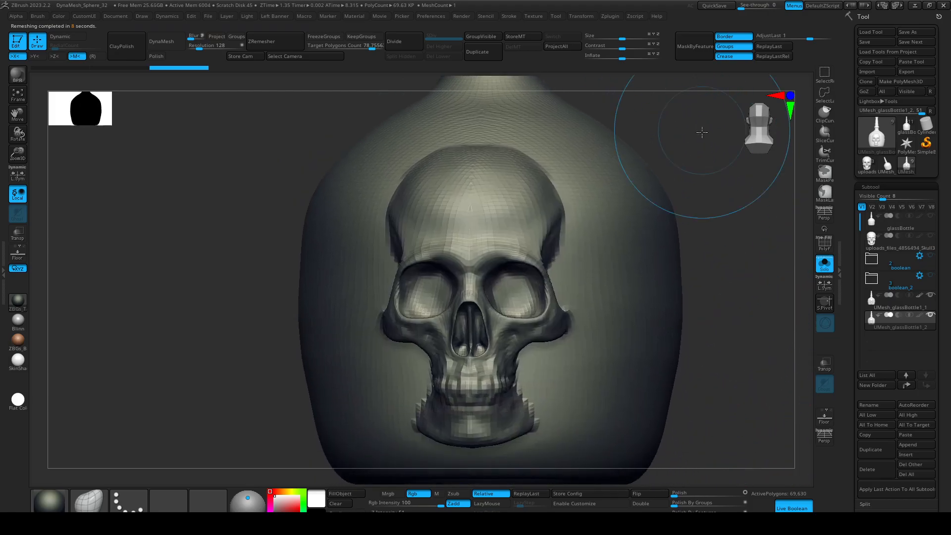
pyautogui.hotkey('shift', 'f')
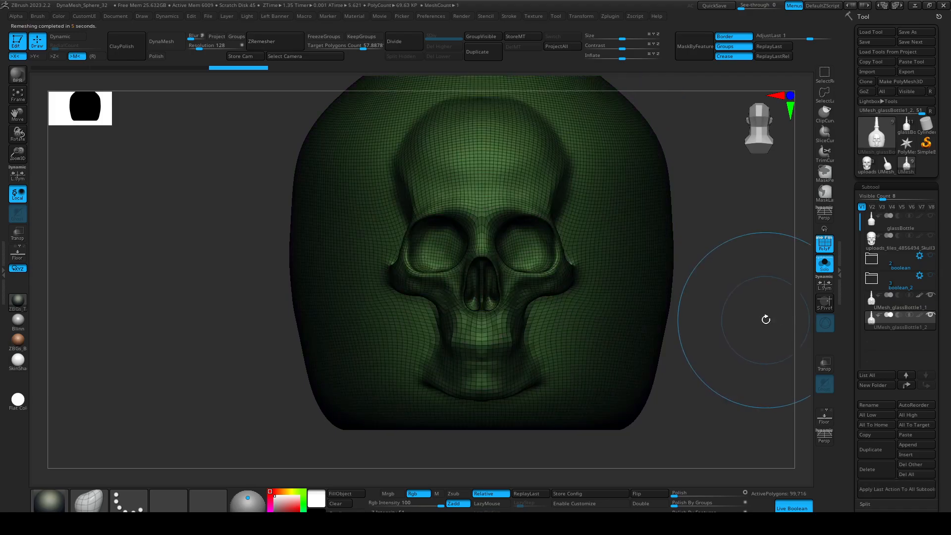
pyautogui.moveTo(735, 348); pyautogui.dragTo(673, 351)
pyautogui.hotkey('ctrl', 'z')
pyautogui.hotkey('ctrl', 'shift', 'z')
pyautogui.keyDown('alt'); pyautogui.moveTo(747, 186); pyautogui.dragTo(701, 276); pyautogui.keyUp('alt')
pyautogui.keyDown('alt'); pyautogui.moveTo(704, 315); pyautogui.dragTo(738, 220); pyautogui.keyUp('alt')
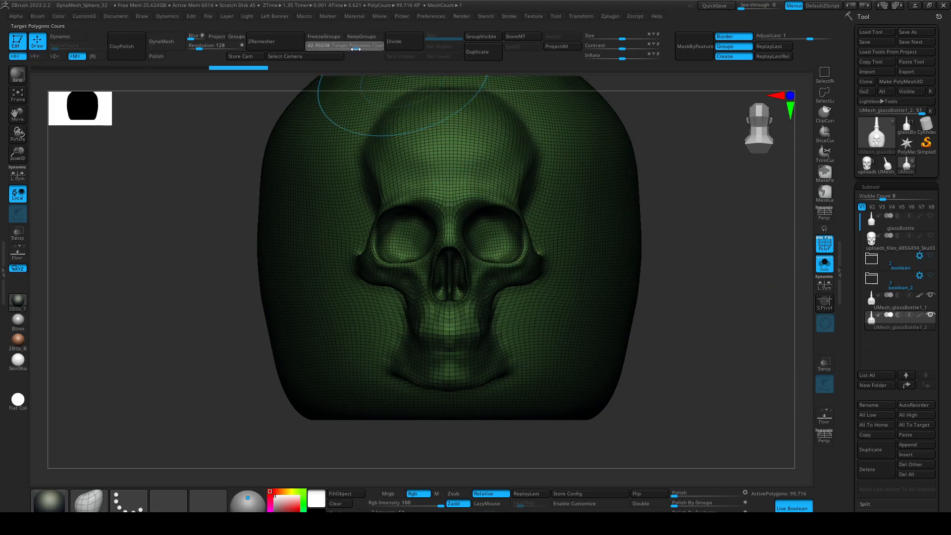
# ZRemesh the bottle once more at a target polygon count of about 38.5 and check the skull with and without PolyFrame
pyautogui.click(262, 39)
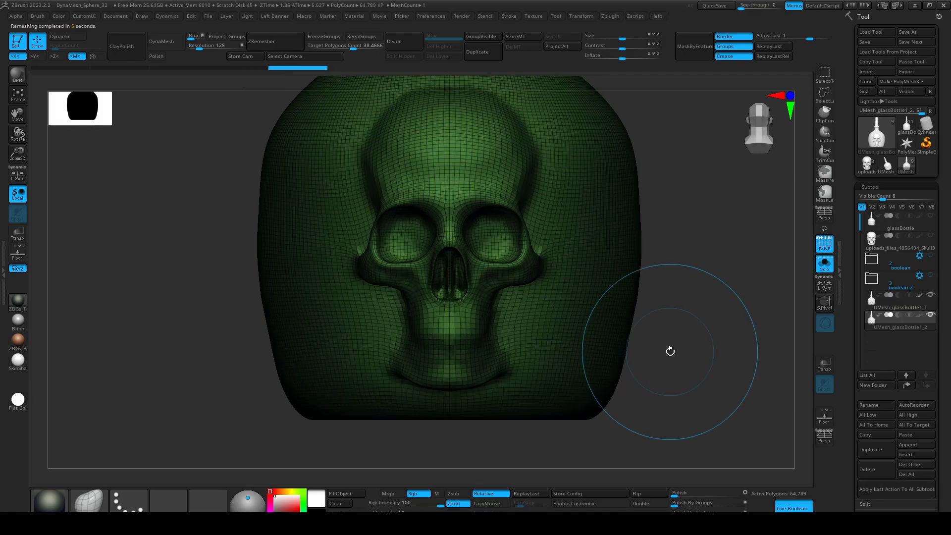
pyautogui.hotkey('shift', 'f')
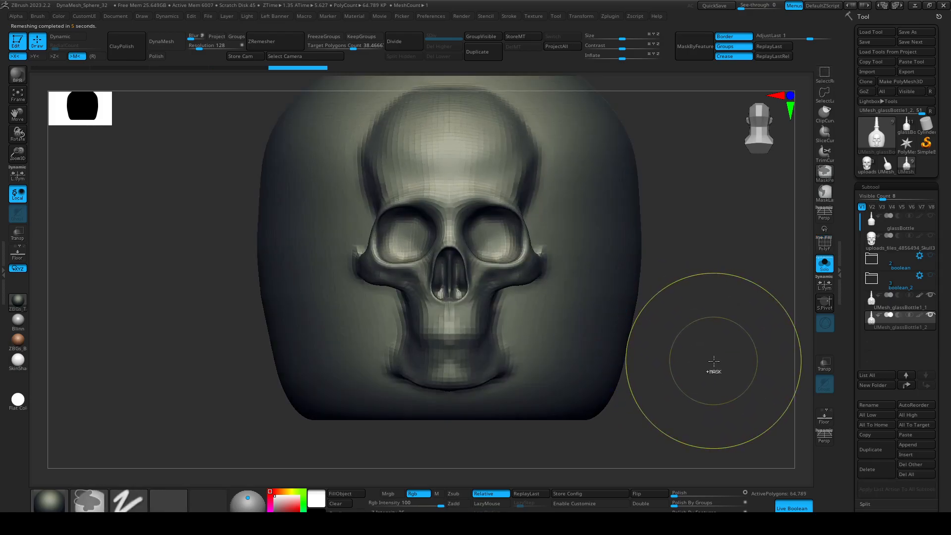
pyautogui.hotkey('shift', 'f')
pyautogui.press('ctrl')
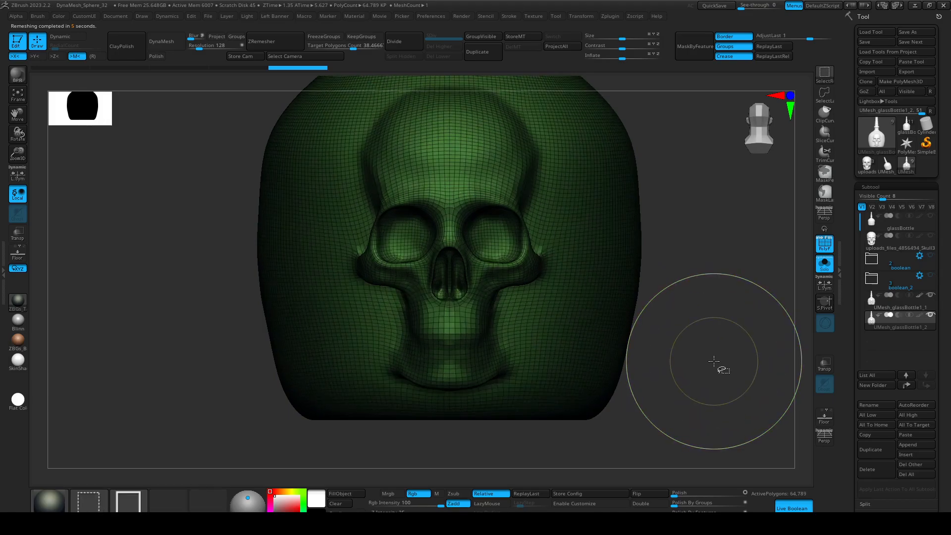
pyautogui.moveTo(716, 366); pyautogui.dragTo(699, 385)
pyautogui.hotkey('shift', 'f')
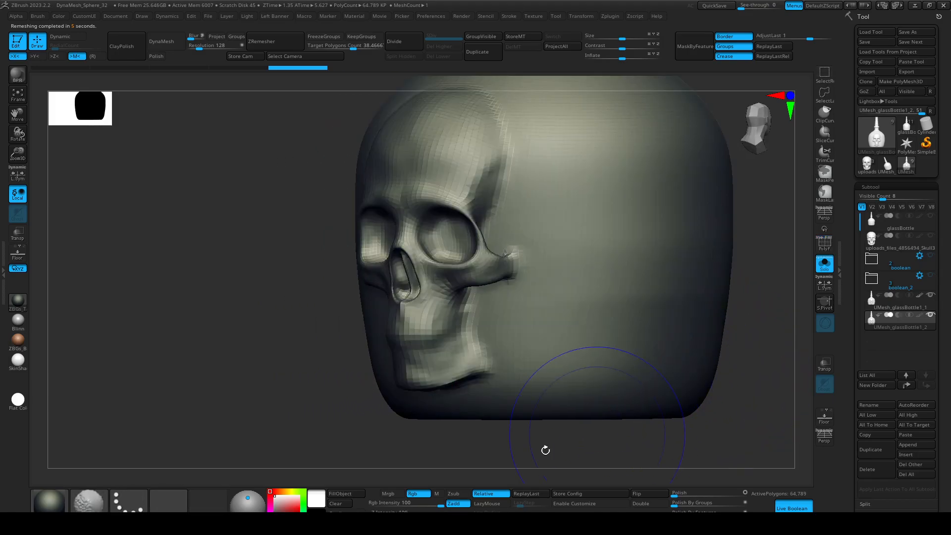
# Compare the remeshed duplicate with the original high-resolution bottle by alternating between the two subtools, viewing the skull from the front
pyautogui.moveTo(484, 435); pyautogui.dragTo(498, 436)
pyautogui.moveTo(692, 352)
pyautogui.mouseDown()
pyautogui.moveTo(675, 396)
pyautogui.moveTo(694, 221)
pyautogui.moveTo(700, 256)
pyautogui.moveTo(721, 225)
pyautogui.moveTo(686, 314)
pyautogui.moveTo(706, 365)
pyautogui.moveTo(787, 359)
pyautogui.mouseUp()
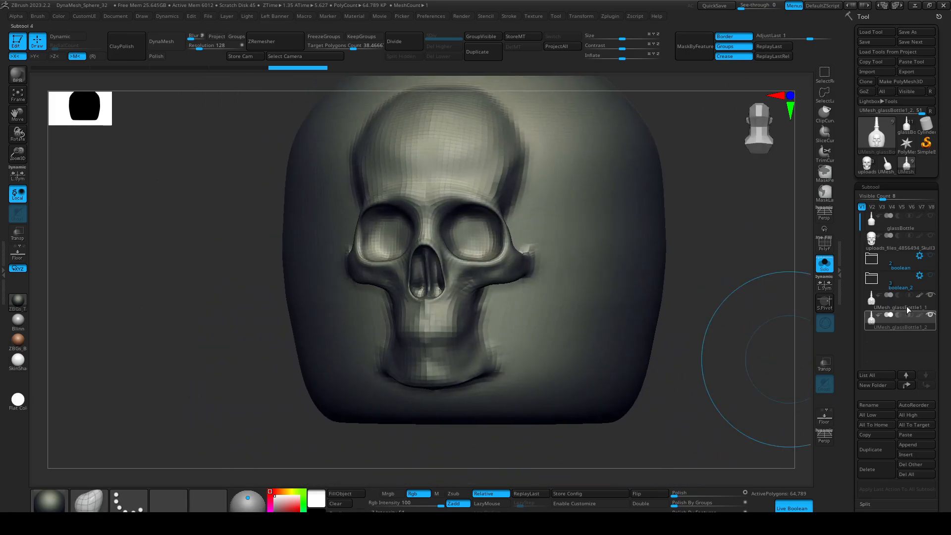
pyautogui.click(873, 307)
pyautogui.click(870, 328)
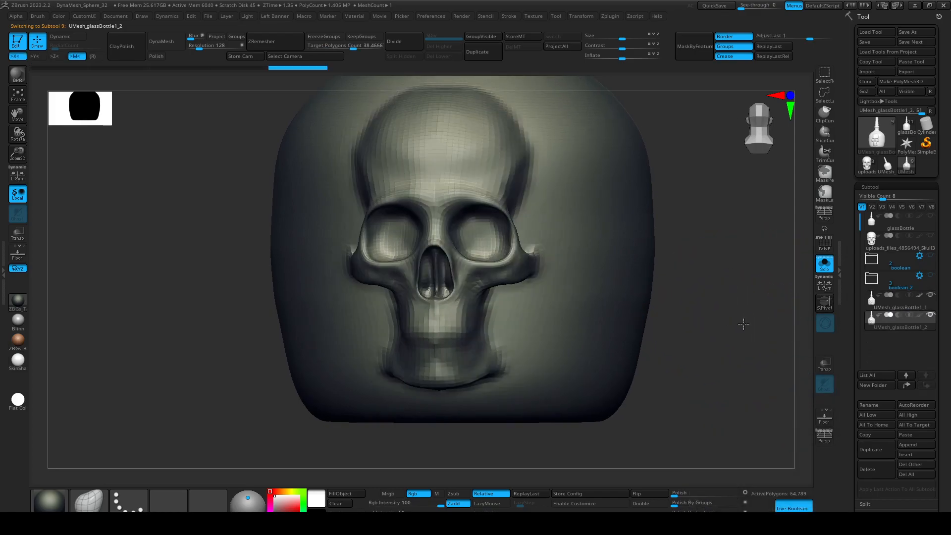
pyautogui.click(868, 305)
pyautogui.click(872, 323)
pyautogui.click(870, 306)
pyautogui.click(873, 320)
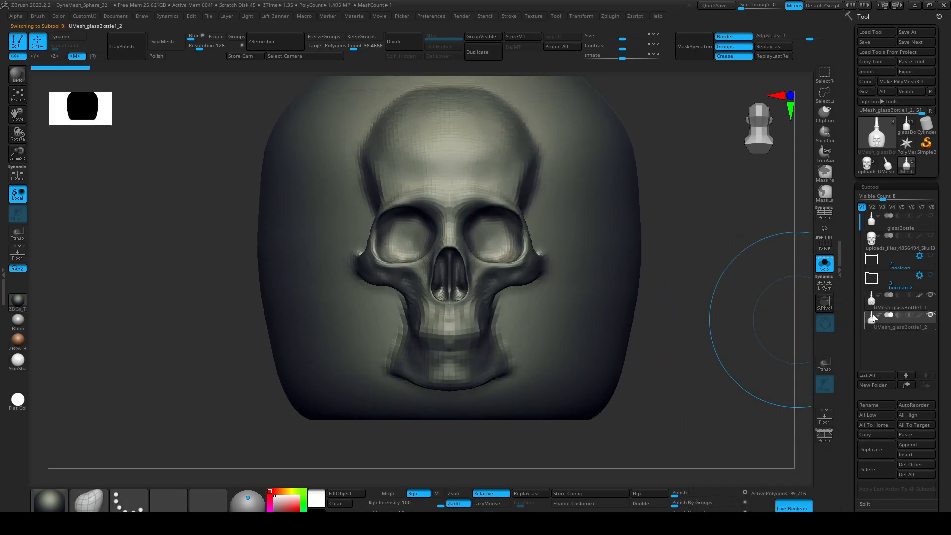
# ZRemesh the duplicated bottle at a target polygon count of about 25.1, comparing it with the previous mesh and checking its wireframe with PolyFrame
pyautogui.press('ctrl')
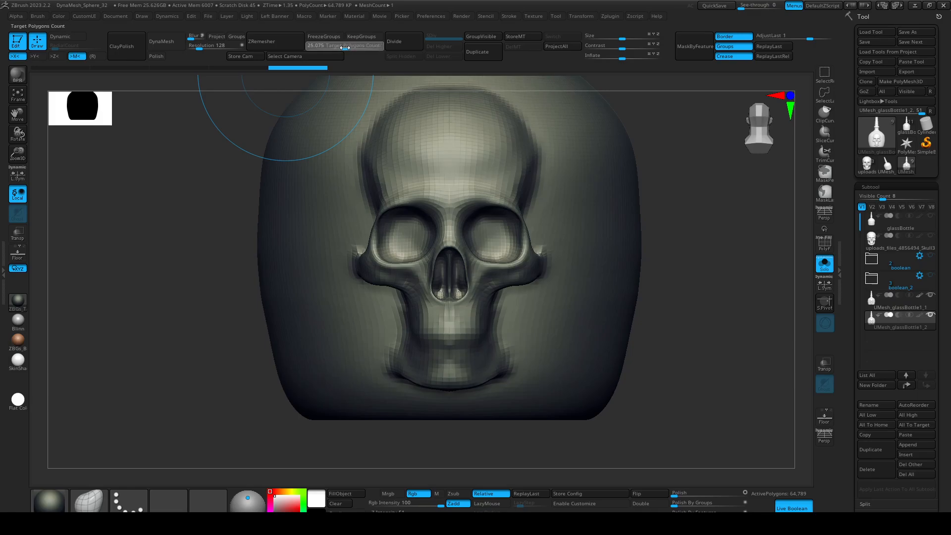
pyautogui.click(283, 43)
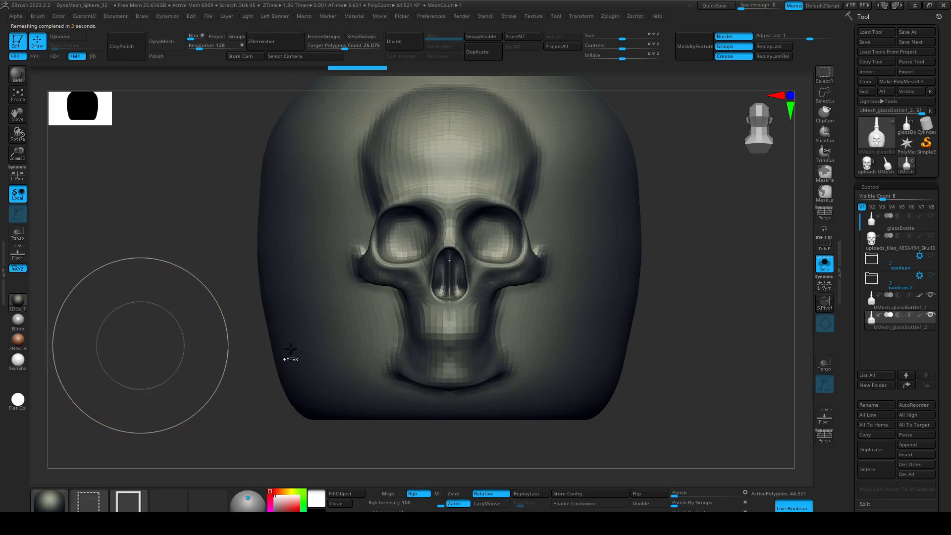
pyautogui.hotkey('ctrl', 'z')
pyautogui.hotkey('ctrl', 'shift', 'z')
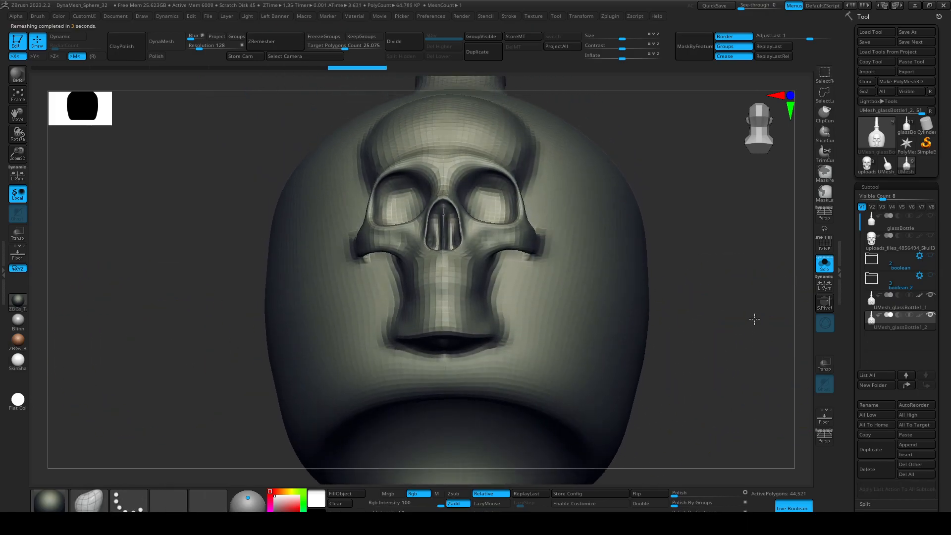
pyautogui.hotkey('shift', 'f')
pyautogui.hotkey('shift', 'f')
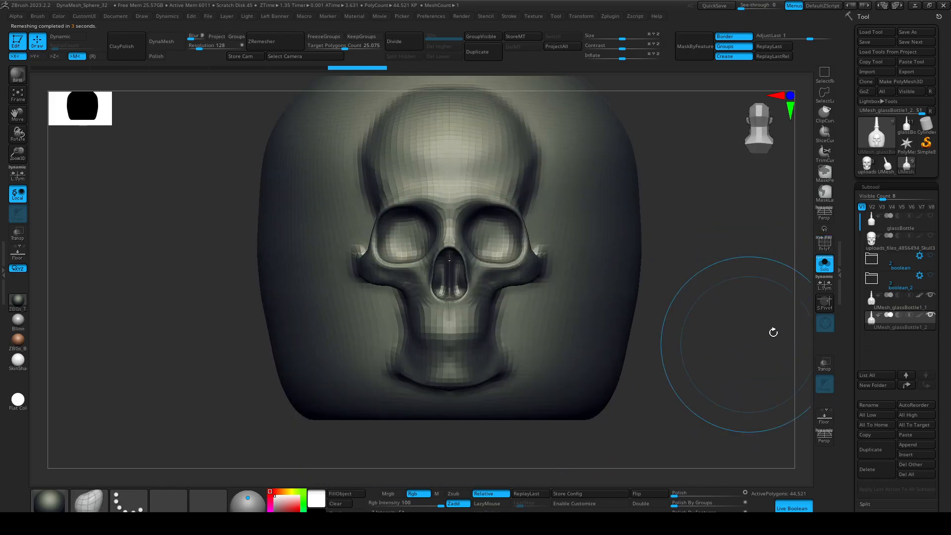
# Compare the new remesh with the original bottle subtool and subdivide the duplicate up to subdivision level 4
pyautogui.click(874, 307)
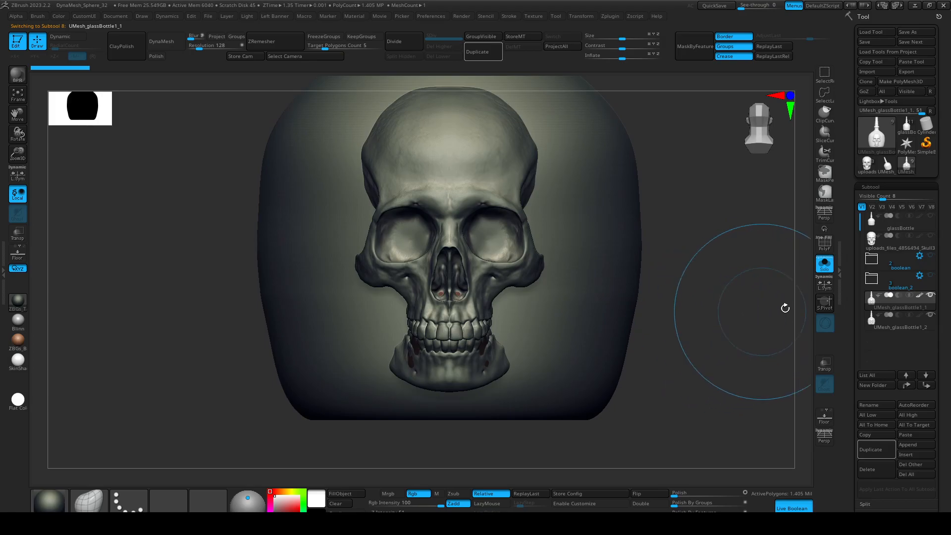
pyautogui.click(872, 330)
pyautogui.moveTo(737, 321); pyautogui.dragTo(716, 319)
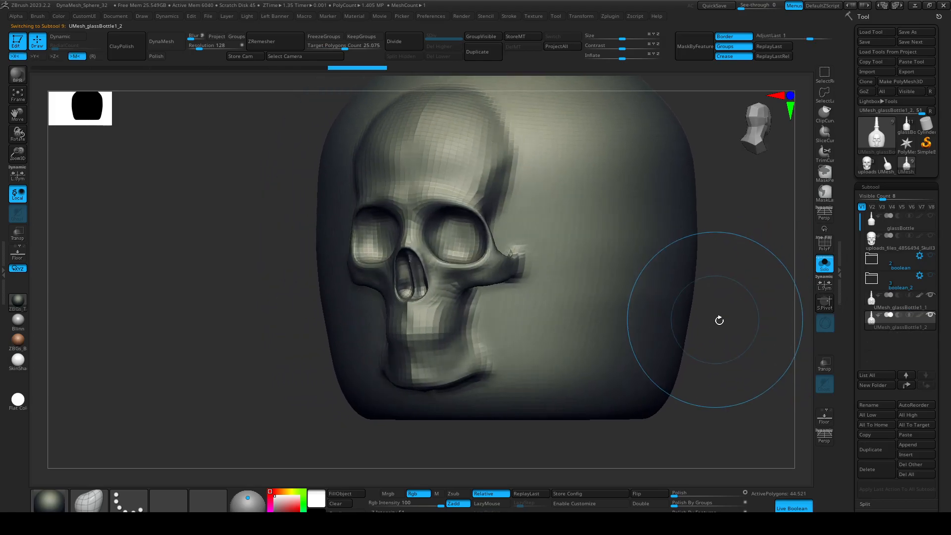
pyautogui.press('ctrl')
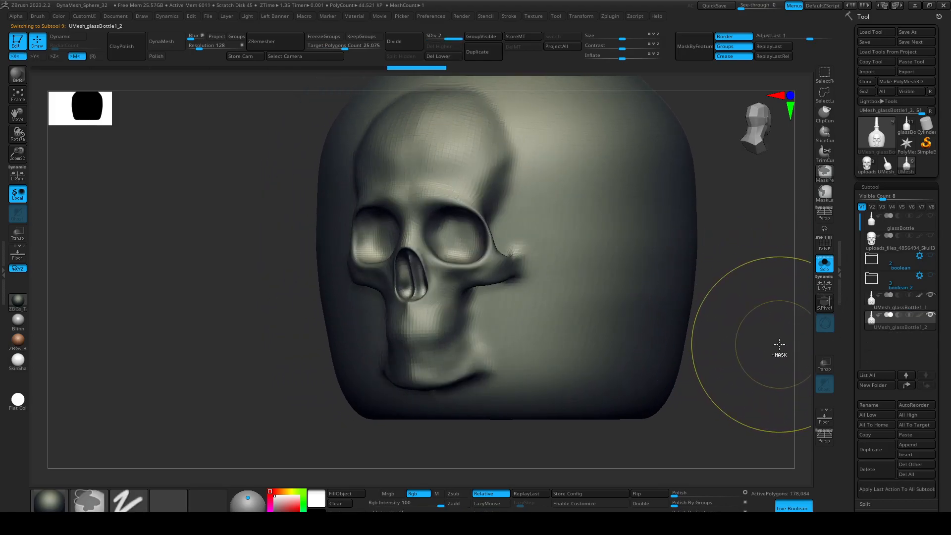
pyautogui.moveTo(779, 344)
pyautogui.mouseDown()
pyautogui.moveTo(762, 352)
pyautogui.moveTo(760, 376)
pyautogui.moveTo(666, 352)
pyautogui.moveTo(680, 445)
pyautogui.moveTo(684, 235)
pyautogui.mouseUp()
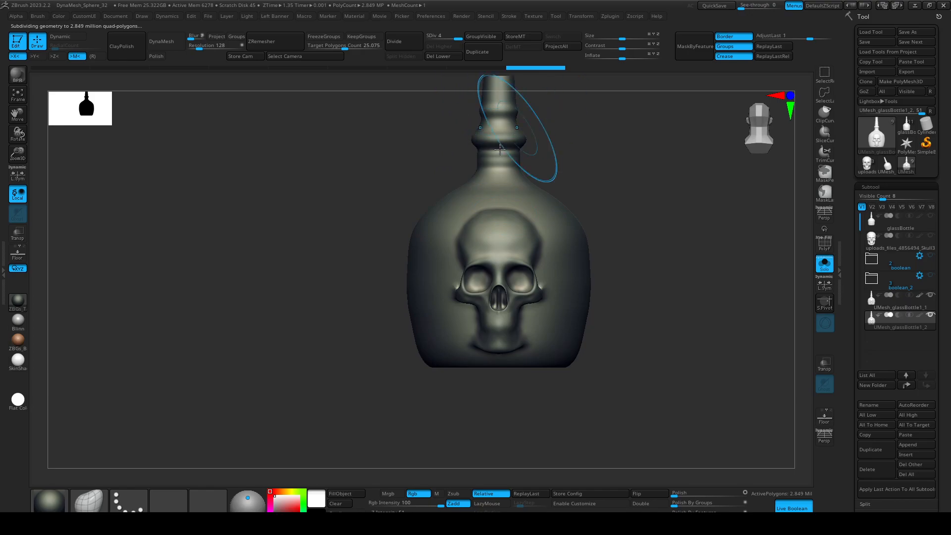
# Try masking the skull area on the duplicated bottle, softening and inverting the mask at subdivision level 1, and clear the mask
pyautogui.press('ctrl')
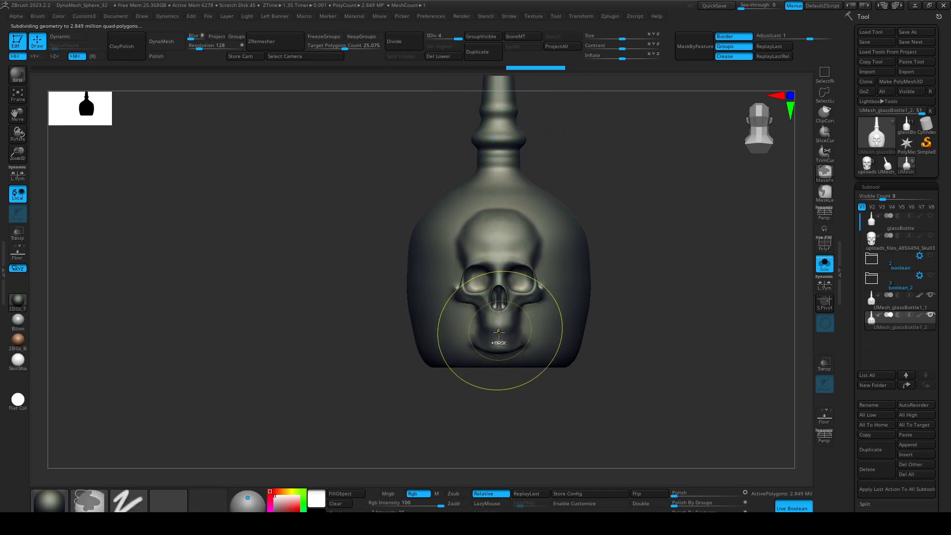
pyautogui.moveTo(508, 334)
pyautogui.keyDown('ctrl'); pyautogui.mouseDown()
pyautogui.moveTo(498, 339)
pyautogui.moveTo(501, 246)
pyautogui.mouseUp(); pyautogui.keyUp('ctrl')
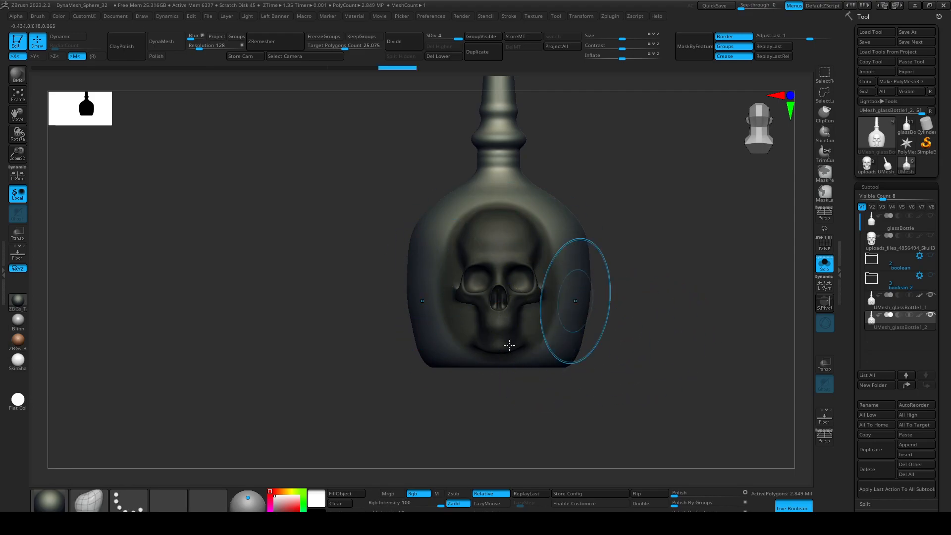
pyautogui.moveTo(698, 307)
pyautogui.keyDown('alt'); pyautogui.mouseDown()
pyautogui.moveTo(716, 348)
pyautogui.moveTo(679, 384)
pyautogui.moveTo(668, 371)
pyautogui.moveTo(675, 391)
pyautogui.moveTo(639, 384)
pyautogui.mouseUp(); pyautogui.keyUp('alt')
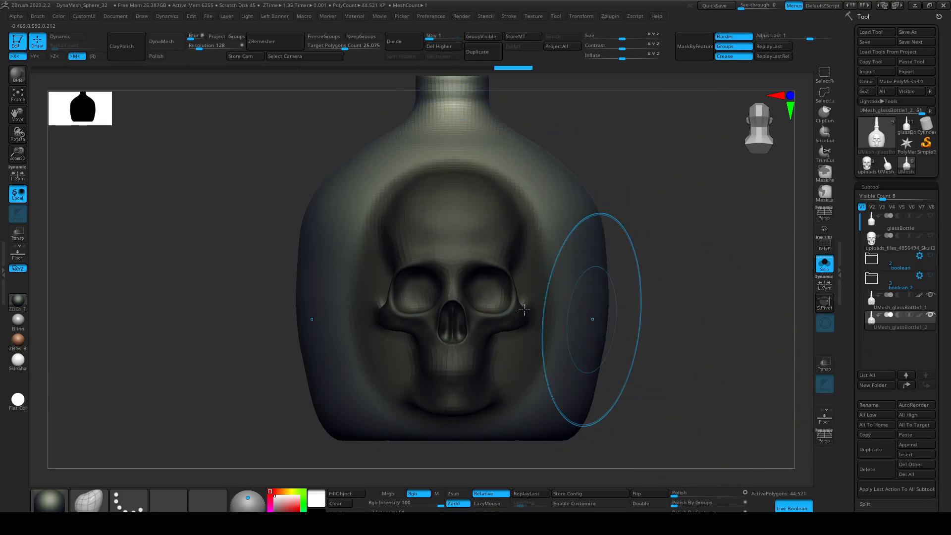
pyautogui.press('ctrl')
pyautogui.hotkey('ctrl', 'shift', 'z')
pyautogui.keyDown('ctrl'); pyautogui.click(565, 366); pyautogui.keyUp('ctrl')
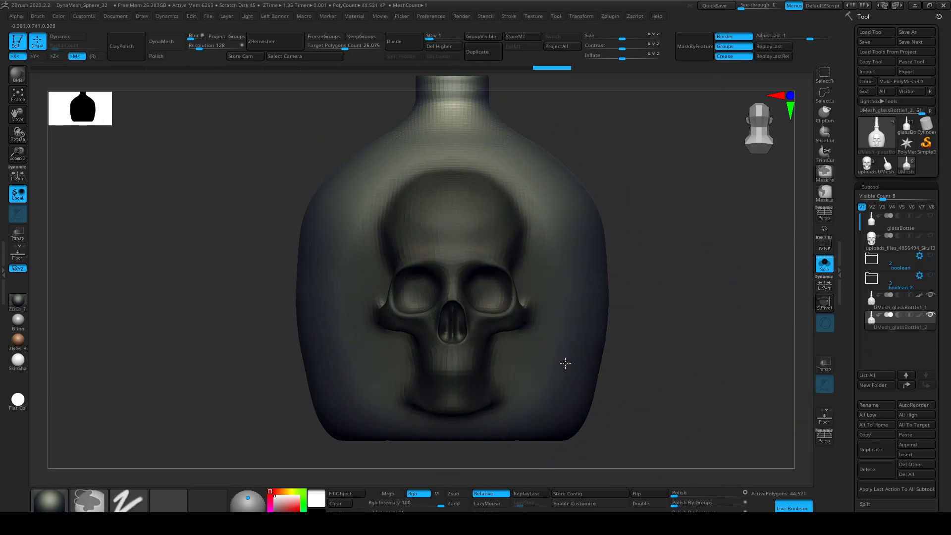
pyautogui.keyDown('ctrl'); pyautogui.click(685, 373); pyautogui.keyUp('ctrl')
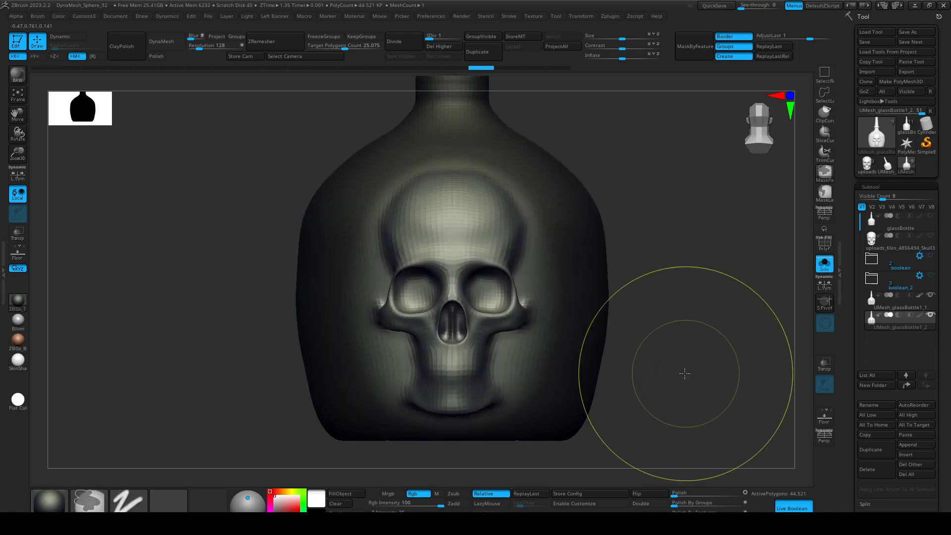
pyautogui.keyDown('ctrl'); pyautogui.click(591, 386); pyautogui.keyUp('ctrl')
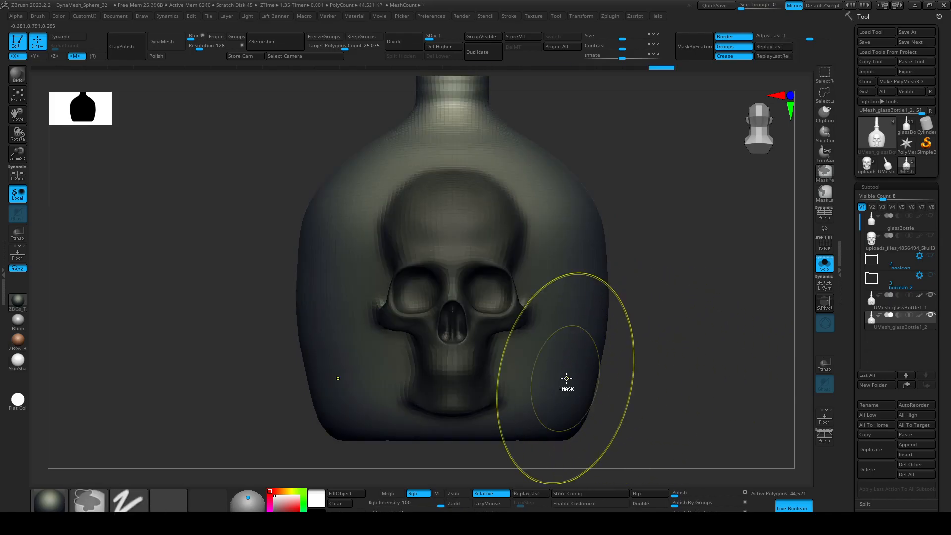
pyautogui.keyDown('ctrl'); pyautogui.click(694, 395); pyautogui.keyUp('ctrl')
pyautogui.moveTo(696, 388)
pyautogui.keyDown('ctrl'); pyautogui.mouseDown()
pyautogui.moveTo(683, 350)
pyautogui.moveTo(683, 363)
pyautogui.mouseUp(); pyautogui.keyUp('ctrl')
# Project the original bottle's detail and PolyPaint onto the duplicate at subdivision level 2, comparing before and after and checking the wireframe
pyautogui.hotkey('ctrl', 'd')
pyautogui.keyDown('alt'); pyautogui.moveTo(708, 334); pyautogui.dragTo(743, 286); pyautogui.keyUp('alt')
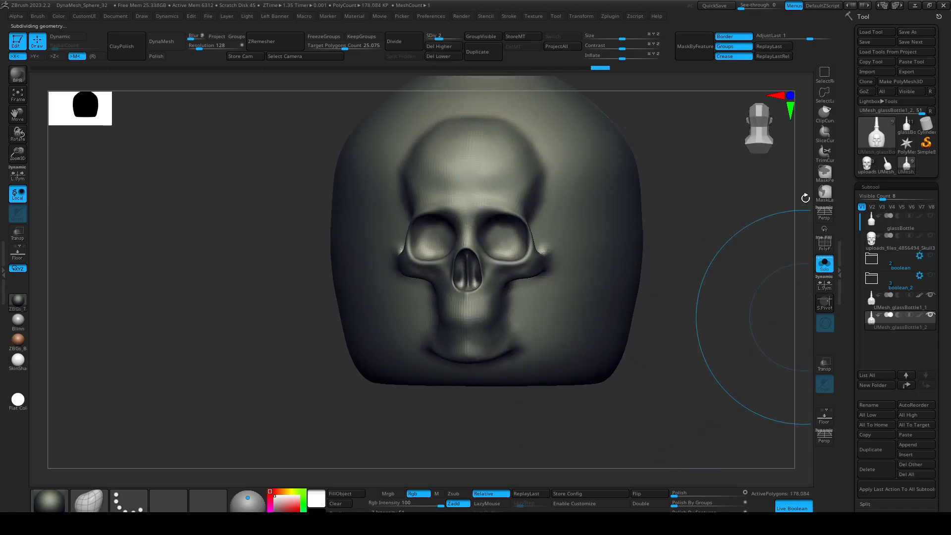
pyautogui.click(571, 49)
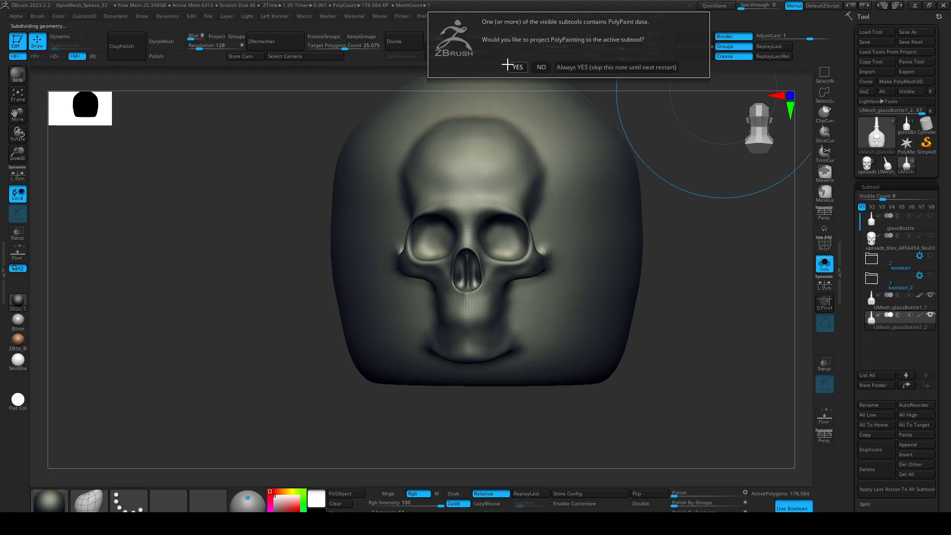
pyautogui.click(569, 64)
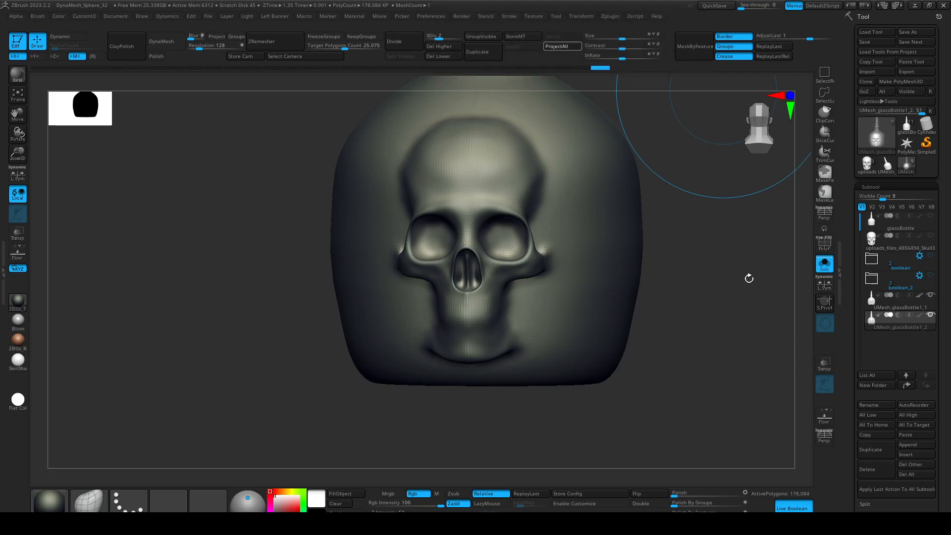
pyautogui.moveTo(718, 324); pyautogui.dragTo(709, 335)
pyautogui.hotkey('ctrl', 'z')
pyautogui.hotkey('ctrl', 'shift', 'z')
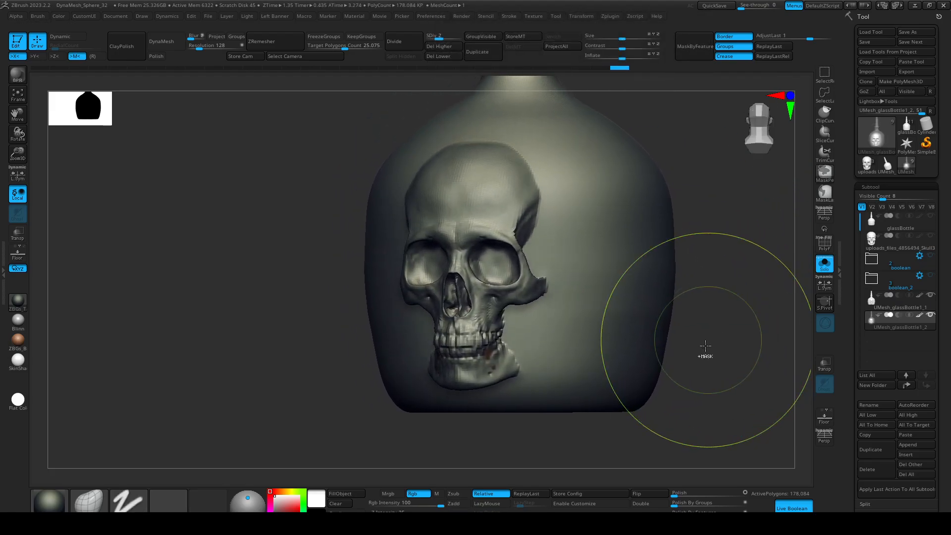
pyautogui.hotkey('shift', 'f')
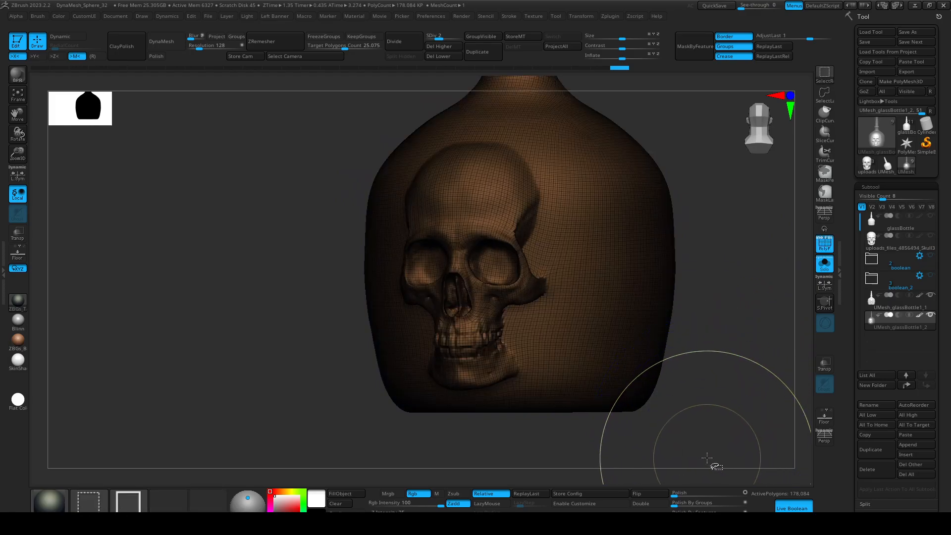
pyautogui.hotkey('shift', 'f')
# Repeat ProjectAll on the duplicate at subdivision levels 3 and 4, comparing the skull with the original bottle
pyautogui.hotkey('ctrl', 'd')
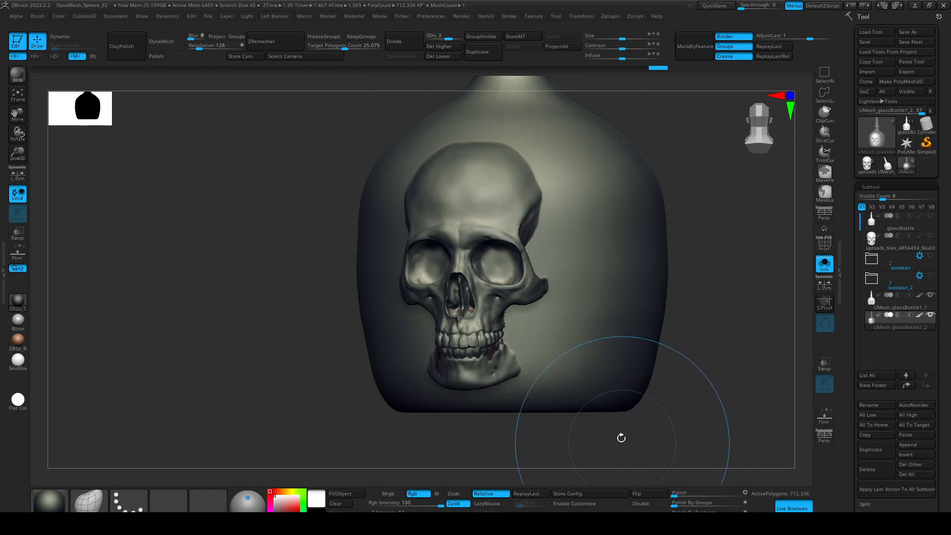
pyautogui.moveTo(736, 365); pyautogui.dragTo(753, 350)
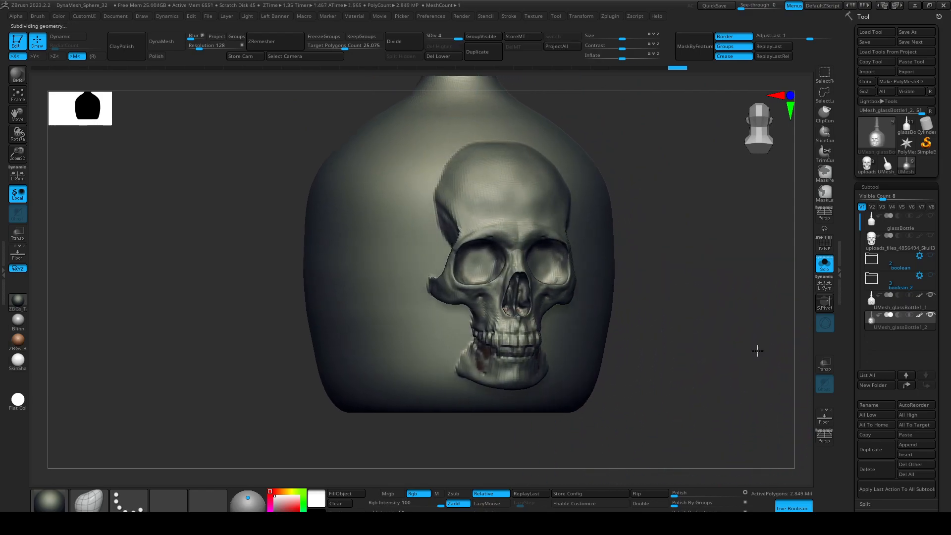
pyautogui.moveTo(698, 365)
pyautogui.keyDown('shift'); pyautogui.mouseDown()
pyautogui.moveTo(690, 365)
pyautogui.moveTo(713, 375)
pyautogui.mouseUp(); pyautogui.keyUp('shift')
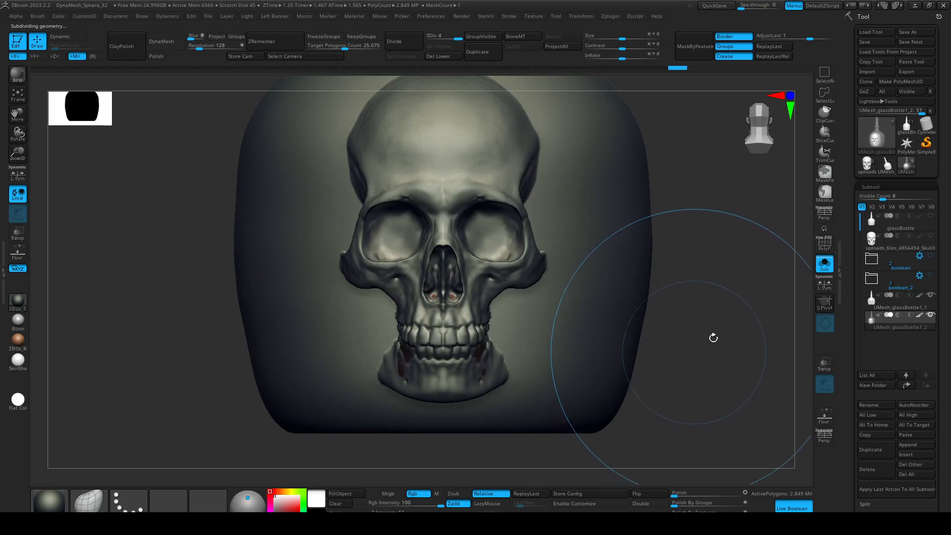
pyautogui.click(877, 319)
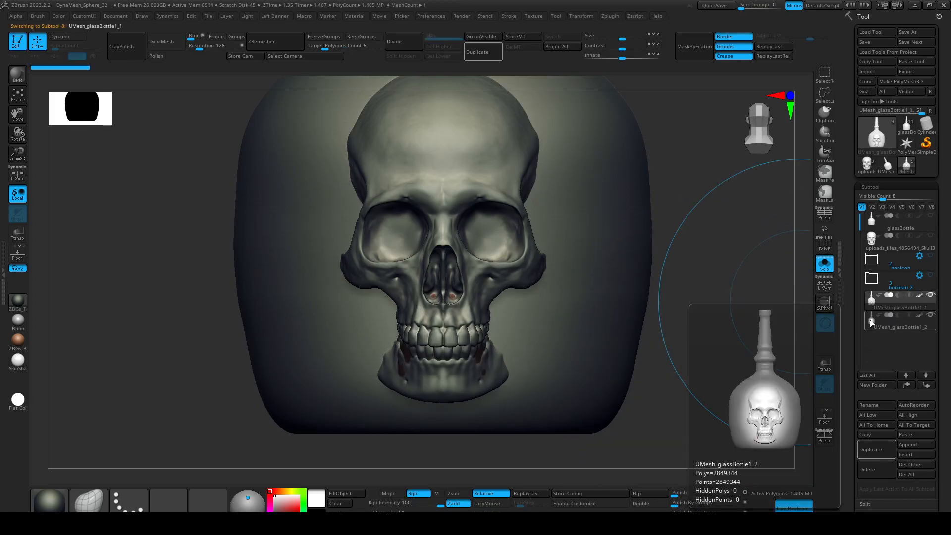
pyautogui.keyDown('alt'); pyautogui.moveTo(575, 349); pyautogui.dragTo(588, 357, button='right'); pyautogui.keyUp('alt')
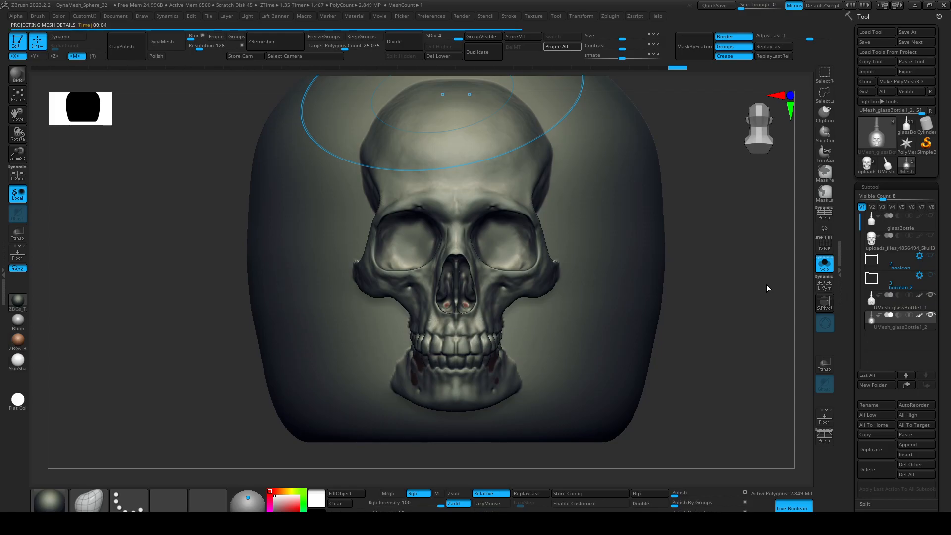
pyautogui.moveTo(726, 251); pyautogui.dragTo(719, 251)
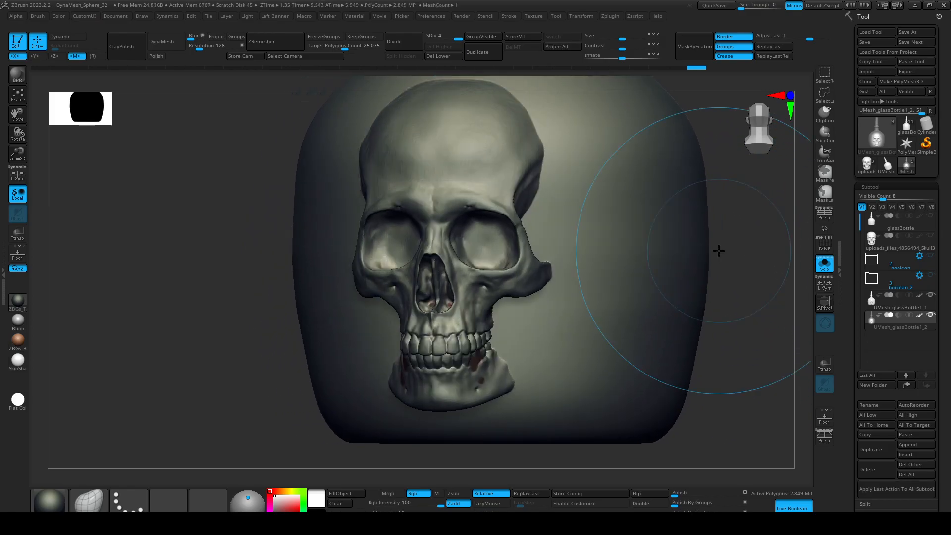
# Step through the duplicate's subdivision levels with and without PolyFrame to examine how the projected skull detail sits on the mesh
pyautogui.hotkey('shift', 'd')
pyautogui.hotkey('shift', 'd')
pyautogui.hotkey('shift', 'd')
pyautogui.hotkey('shift', 'f')
pyautogui.keyDown('ctrl'); pyautogui.moveTo(662, 423); pyautogui.dragTo(669, 298, button='right'); pyautogui.keyUp('ctrl')
pyautogui.moveTo(361, 278); pyautogui.dragTo(270, 315, button='right')
pyautogui.press('d')
pyautogui.press('d')
pyautogui.hotkey('shift', 'f')
pyautogui.hotkey('shift', 'f')
pyautogui.hotkey('shift', 'f')
pyautogui.hotkey('shift', 'd')
pyautogui.hotkey('shift', 'd')
pyautogui.hotkey('shift', 'd')
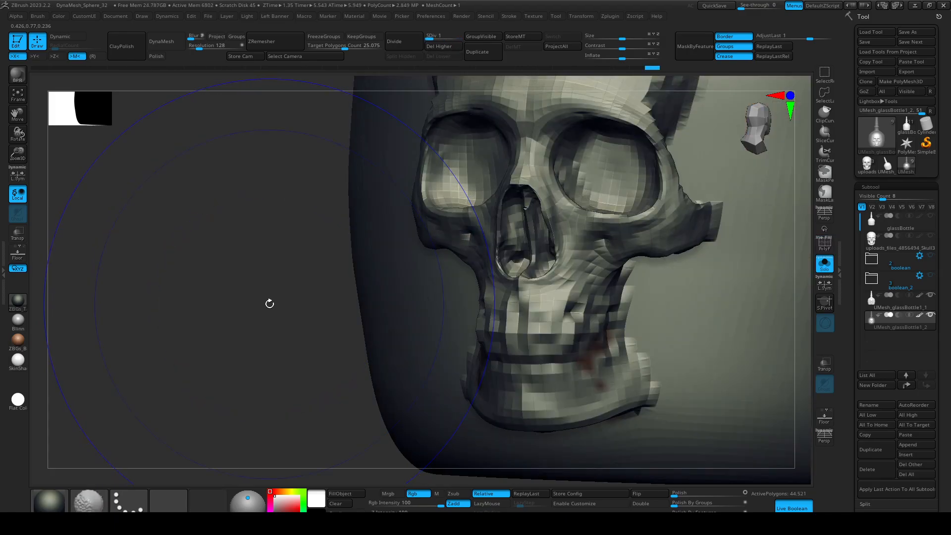
# Examine the skull's teeth, jaw and profile from below and from the side while alternating between low and high subdivision levels
pyautogui.press('d')
pyautogui.press('d')
pyautogui.hotkey('shift', 'd')
pyautogui.hotkey('shift', 'd')
pyautogui.moveTo(269, 303); pyautogui.dragTo(250, 248)
pyautogui.press('d')
pyautogui.press('d')
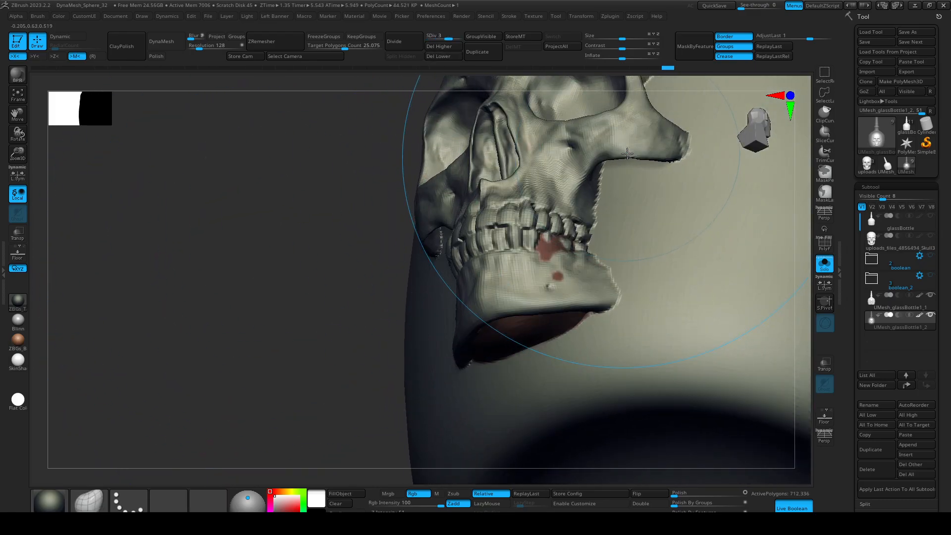
pyautogui.hotkey('shift', 'd')
pyautogui.hotkey('shift', 'd')
pyautogui.hotkey('shift', 'd')
pyautogui.moveTo(340, 291); pyautogui.dragTo(403, 252)
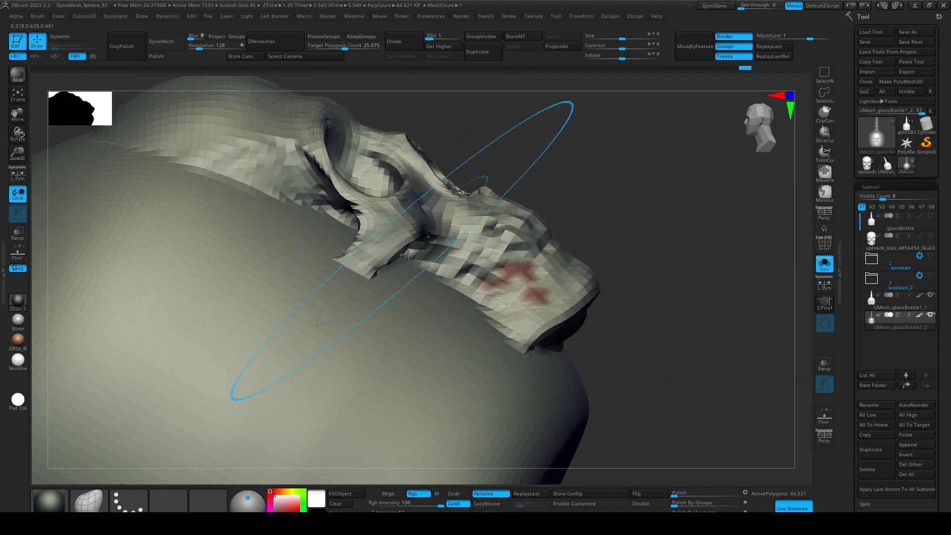
pyautogui.moveTo(664, 239); pyautogui.dragTo(278, 343)
pyautogui.press('d')
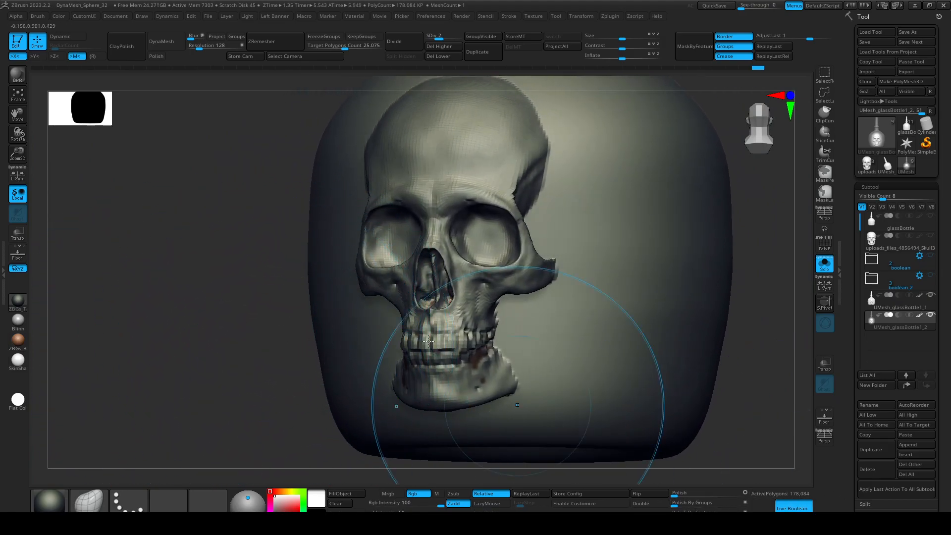
# View the skull from the front at subdivision level 1 and step the bottle back up to level 4
pyautogui.hotkey('shift', 'd')
pyautogui.moveTo(254, 310)
pyautogui.mouseDown()
pyautogui.moveTo(142, 299)
pyautogui.moveTo(144, 262)
pyautogui.moveTo(151, 295)
pyautogui.mouseUp()
pyautogui.press('d')
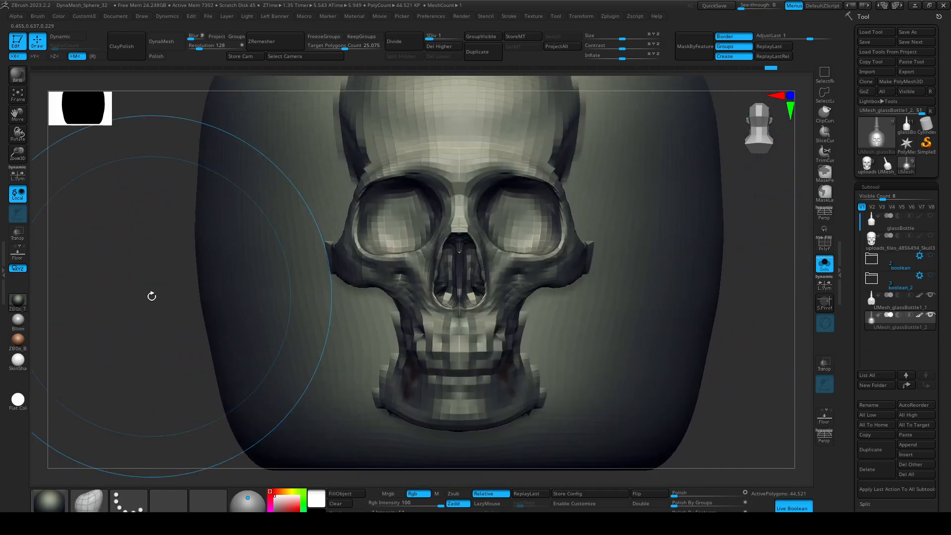
pyautogui.press('d')
pyautogui.press('d')
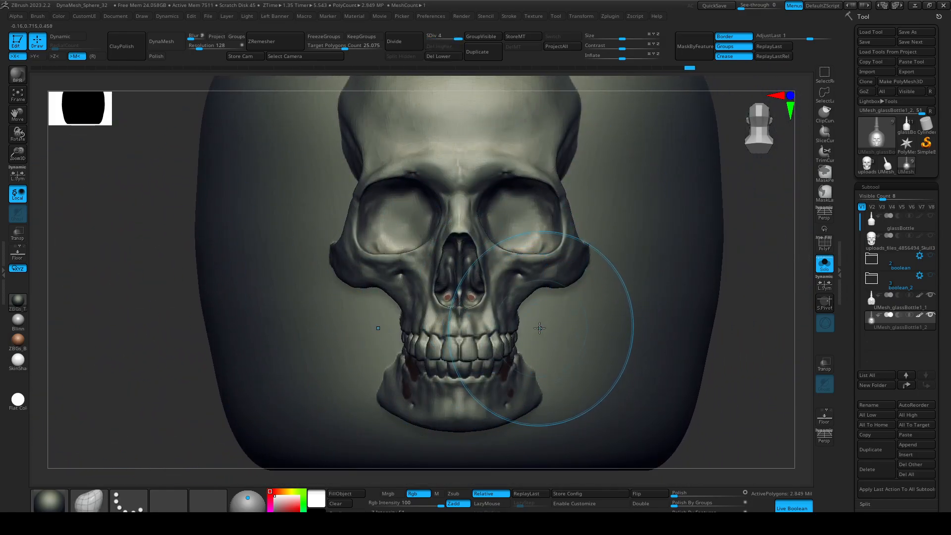
# Clear the projected red PolyPaint from the skull and turn off Rgb painting
pyautogui.moveTo(724, 352); pyautogui.dragTo(732, 365)
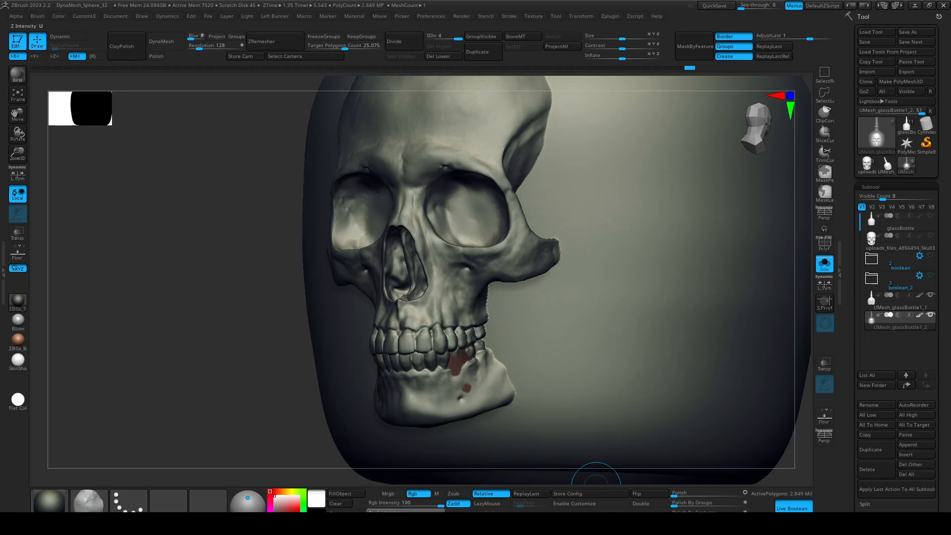
pyautogui.click(418, 494)
pyautogui.click(335, 503)
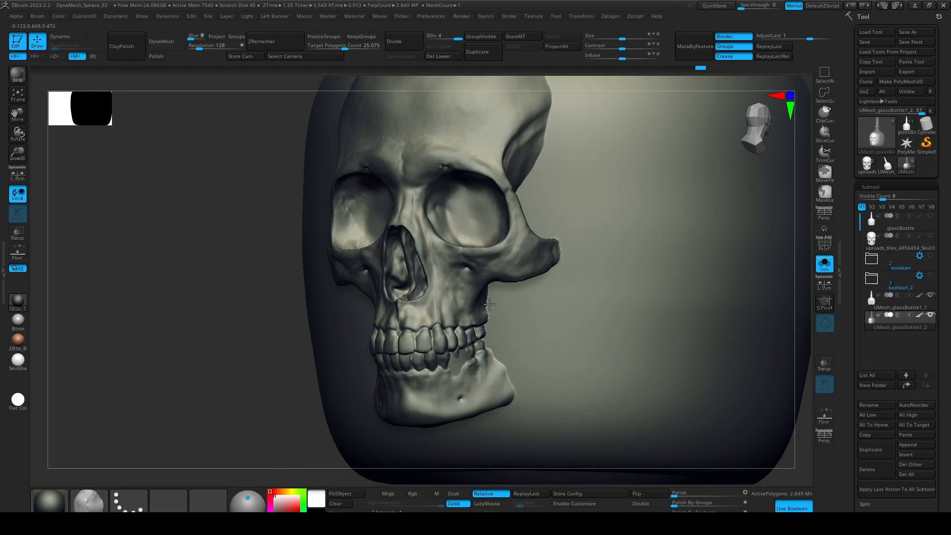
# Smooth the edges where the skull's jaw, cheekbone and temple meet the bottle at subdivision level 3, using a smaller brush
pyautogui.press('s')
pyautogui.hotkey('shift', 'd')
pyautogui.moveTo(496, 343)
pyautogui.keyDown('shift'); pyautogui.mouseDown()
pyautogui.moveTo(501, 376)
pyautogui.moveTo(515, 297)
pyautogui.moveTo(532, 371)
pyautogui.moveTo(548, 297)
pyautogui.moveTo(578, 229)
pyautogui.moveTo(573, 276)
pyautogui.mouseUp(); pyautogui.keyUp('shift')
pyautogui.moveTo(537, 157)
pyautogui.keyDown('shift'); pyautogui.mouseDown()
pyautogui.moveTo(539, 187)
pyautogui.moveTo(486, 133)
pyautogui.moveTo(510, 148)
pyautogui.moveTo(560, 227)
pyautogui.mouseUp(); pyautogui.keyUp('shift')
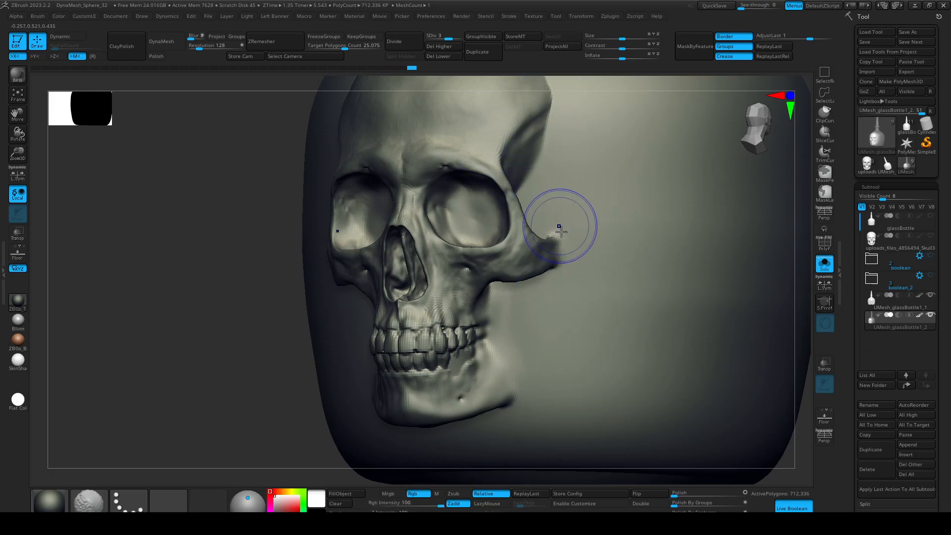
pyautogui.moveTo(216, 402); pyautogui.dragTo(431, 308)
pyautogui.moveTo(418, 252)
pyautogui.keyDown('shift'); pyautogui.mouseDown()
pyautogui.moveTo(435, 230)
pyautogui.moveTo(434, 329)
pyautogui.moveTo(477, 365)
pyautogui.mouseUp(); pyautogui.keyUp('shift')
pyautogui.moveTo(702, 272)
pyautogui.mouseDown()
pyautogui.moveTo(694, 318)
pyautogui.moveTo(339, 191)
pyautogui.mouseUp()
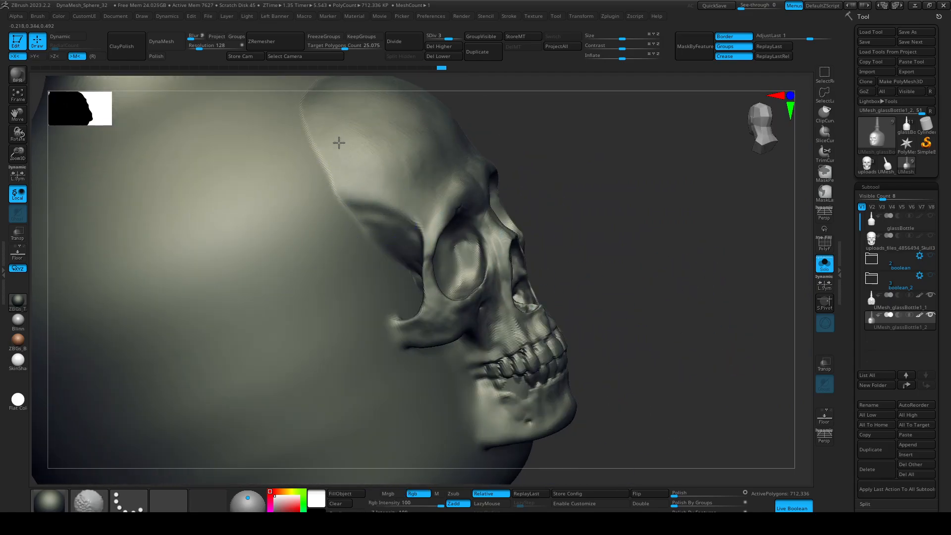
# Return the bottle to subdivision level 4 and smooth the transition beside the skull's jaw, working from a slightly angled front view
pyautogui.moveTo(643, 200); pyautogui.dragTo(589, 262)
pyautogui.moveTo(172, 288)
pyautogui.keyDown('alt'); pyautogui.mouseDown()
pyautogui.moveTo(126, 232)
pyautogui.moveTo(331, 307)
pyautogui.mouseUp(); pyautogui.keyUp('alt')
pyautogui.moveTo(479, 278)
pyautogui.mouseDown()
pyautogui.moveTo(465, 278)
pyautogui.moveTo(471, 255)
pyautogui.moveTo(445, 335)
pyautogui.moveTo(469, 310)
pyautogui.mouseUp()
pyautogui.keyDown('alt'); pyautogui.moveTo(255, 310); pyautogui.dragTo(205, 310); pyautogui.keyUp('alt')
pyautogui.press('d')
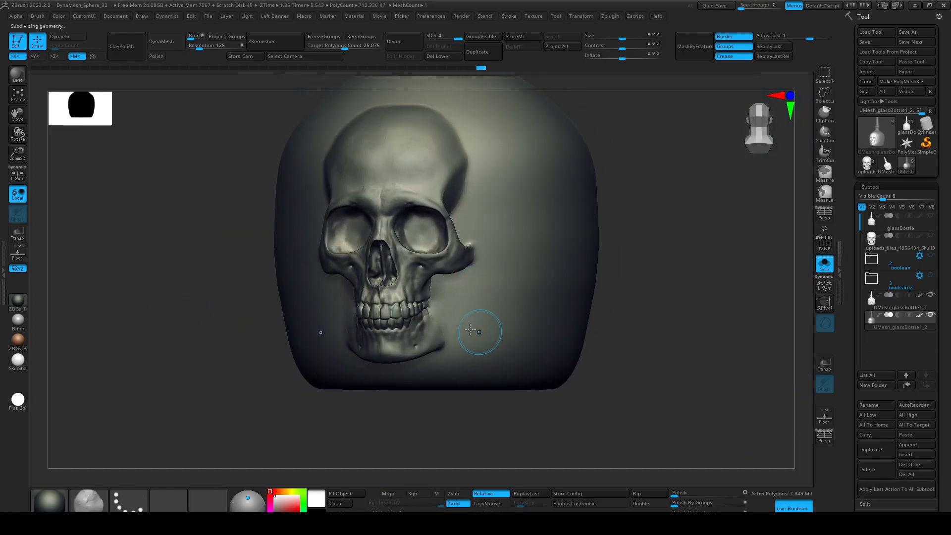
pyautogui.keyDown('shift'); pyautogui.moveTo(456, 334); pyautogui.dragTo(443, 302); pyautogui.keyUp('shift')
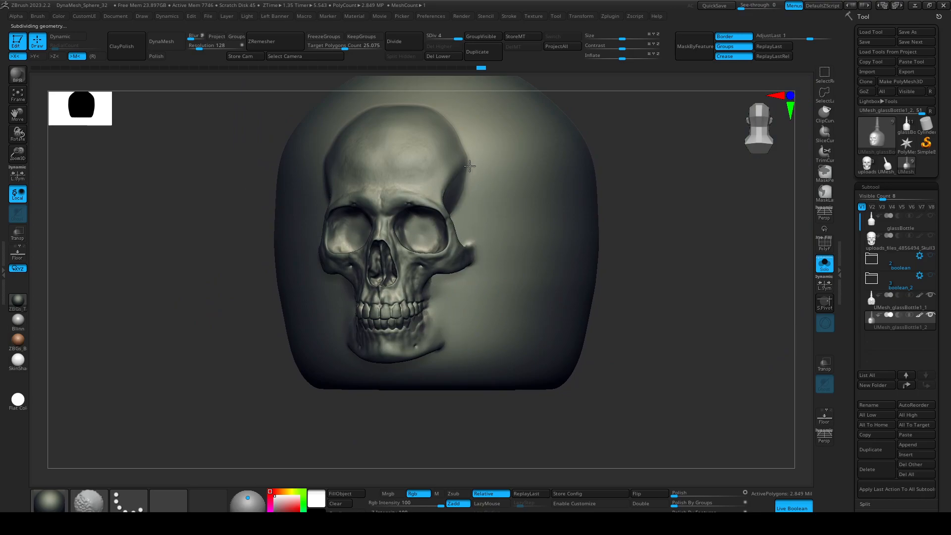
# Reduce the brush size and smooth the sharp crease along the skull's jaw where it meets the bottle
pyautogui.moveTo(132, 333); pyautogui.dragTo(380, 160)
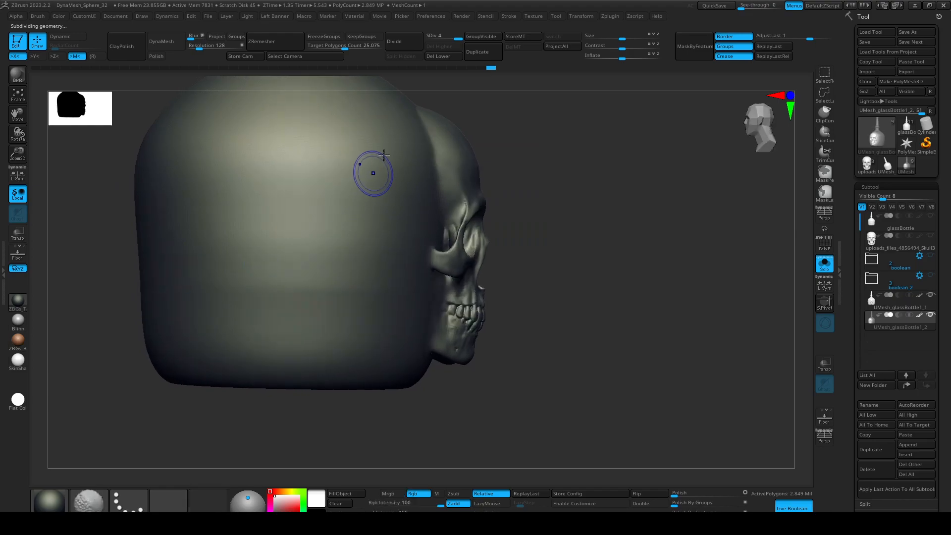
pyautogui.moveTo(562, 393); pyautogui.dragTo(405, 300)
pyautogui.press('shift')
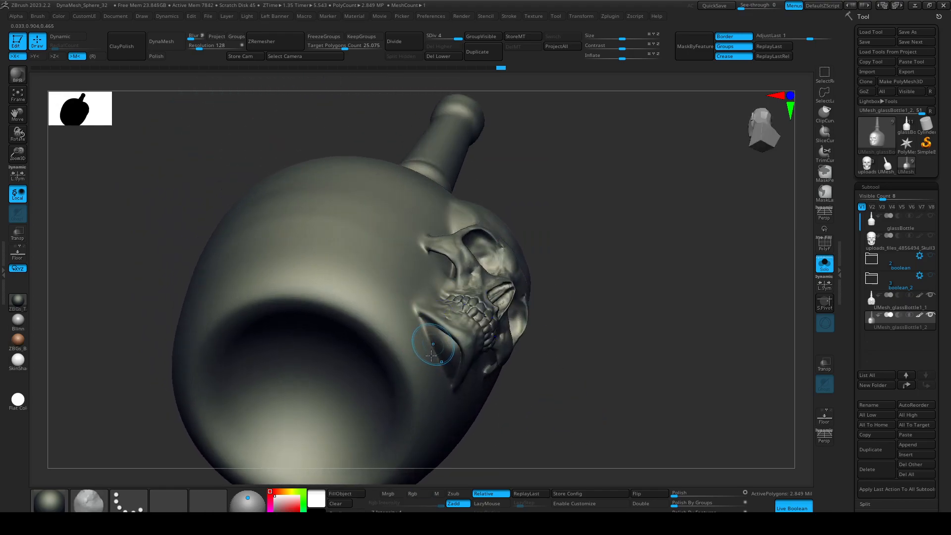
pyautogui.press('s')
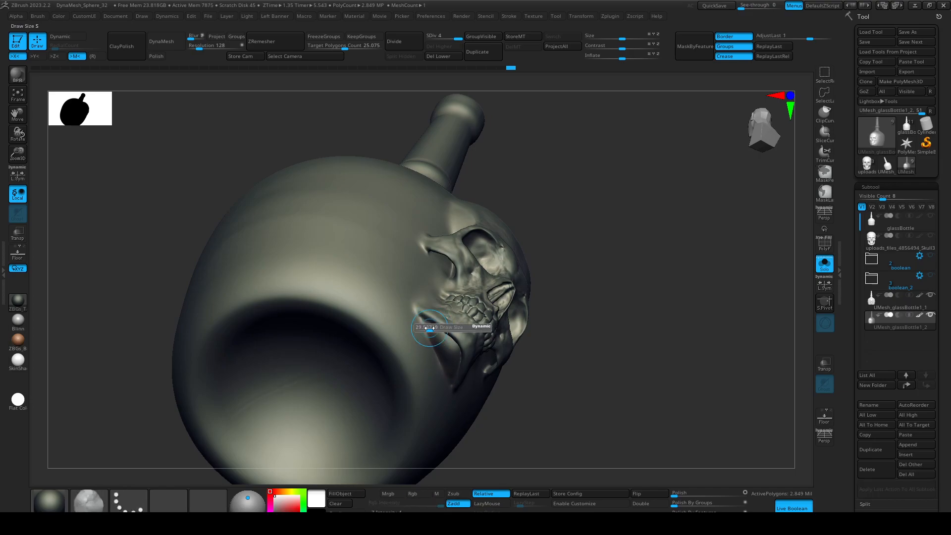
pyautogui.moveTo(428, 326); pyautogui.dragTo(425, 326)
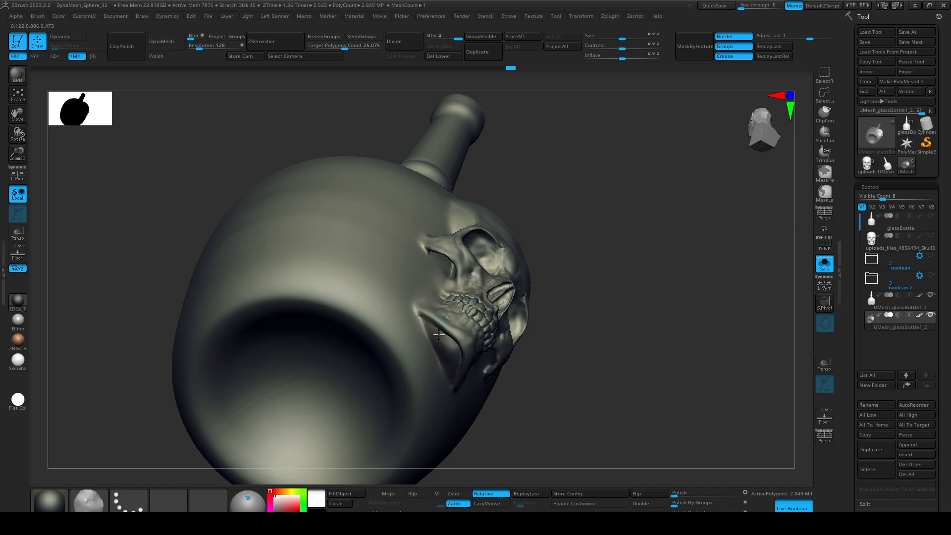
pyautogui.press('o')
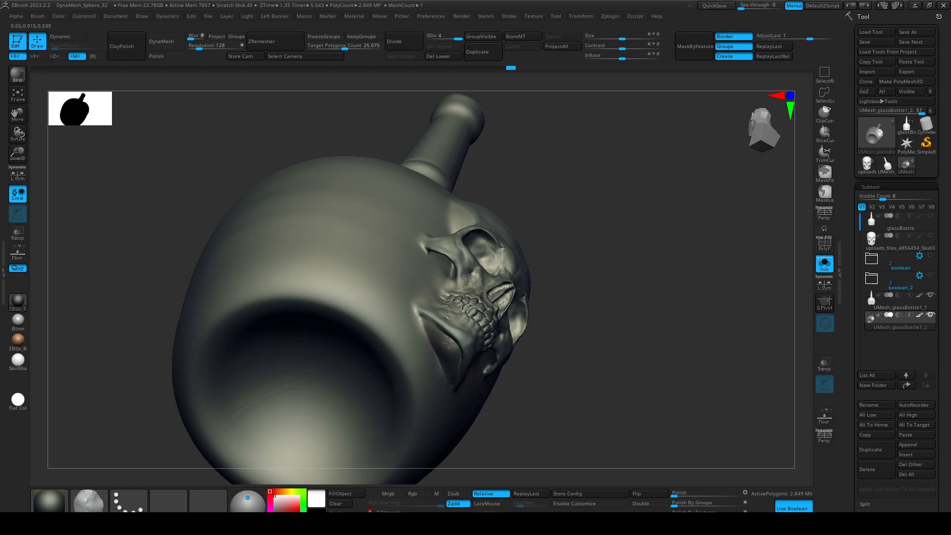
pyautogui.moveTo(435, 326); pyautogui.dragTo(424, 323)
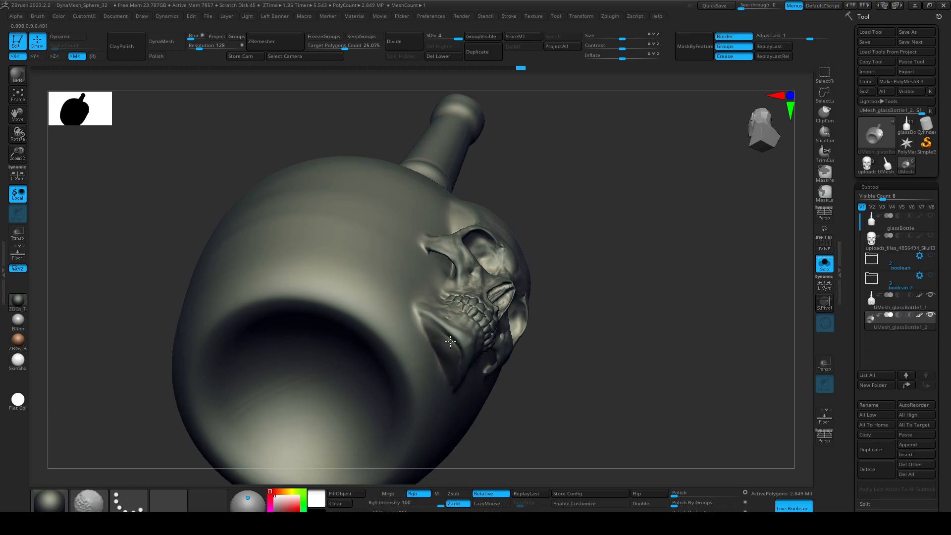
pyautogui.press('shift')
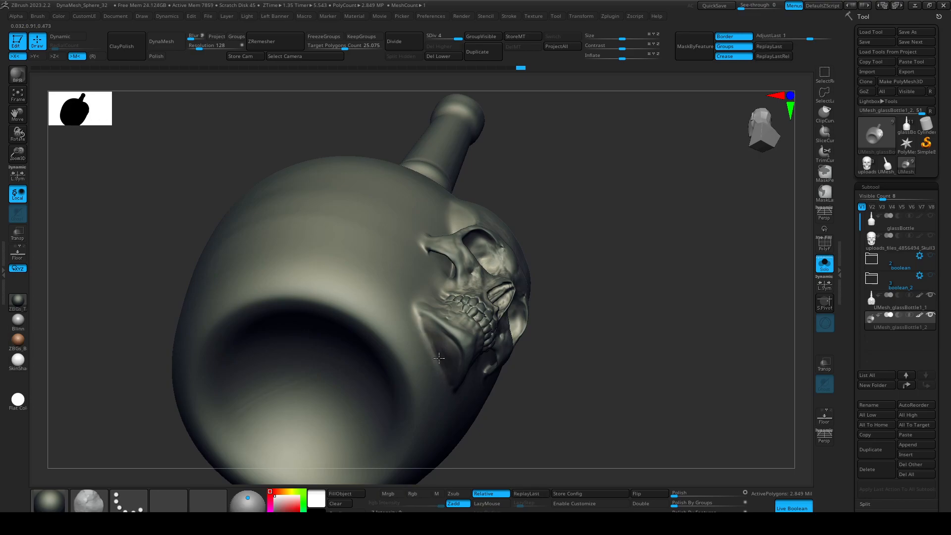
pyautogui.moveTo(434, 350); pyautogui.dragTo(446, 369)
pyautogui.press('shift')
# Smooth the skull's jaw side, back teeth and nose area where they blend into the bottle
pyautogui.moveTo(571, 360); pyautogui.dragTo(650, 342)
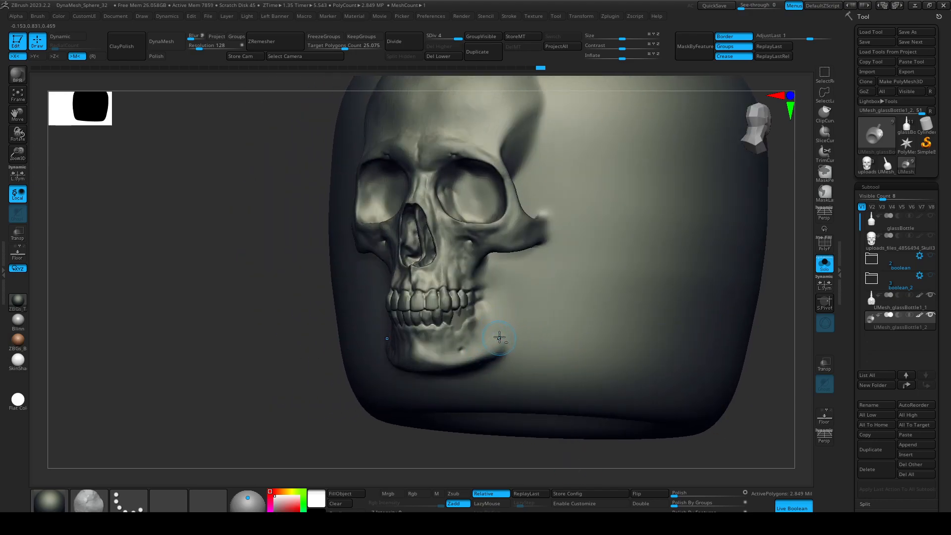
pyautogui.keyDown('shift'); pyautogui.moveTo(436, 336); pyautogui.dragTo(490, 281); pyautogui.keyUp('shift')
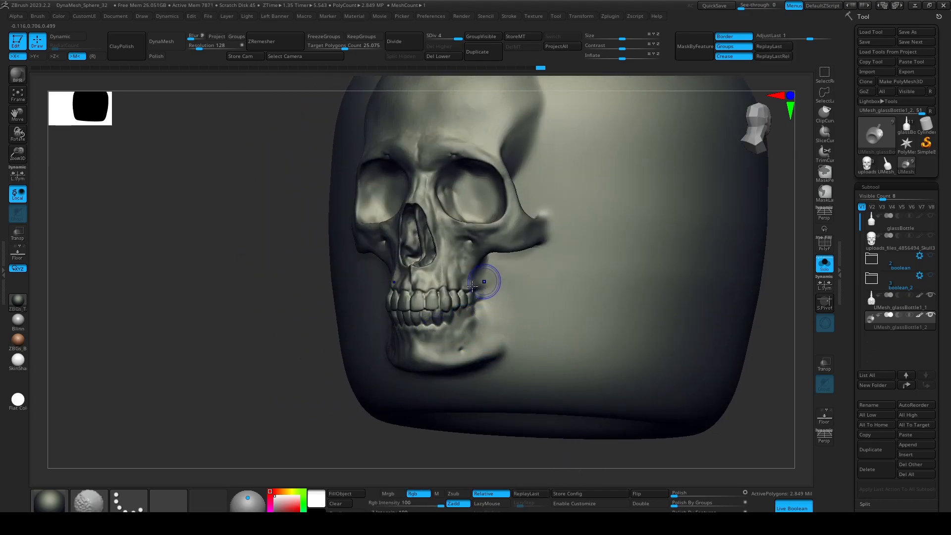
pyautogui.moveTo(451, 245)
pyautogui.keyDown('shift'); pyautogui.mouseDown()
pyautogui.moveTo(415, 237)
pyautogui.moveTo(412, 201)
pyautogui.mouseUp(); pyautogui.keyUp('shift')
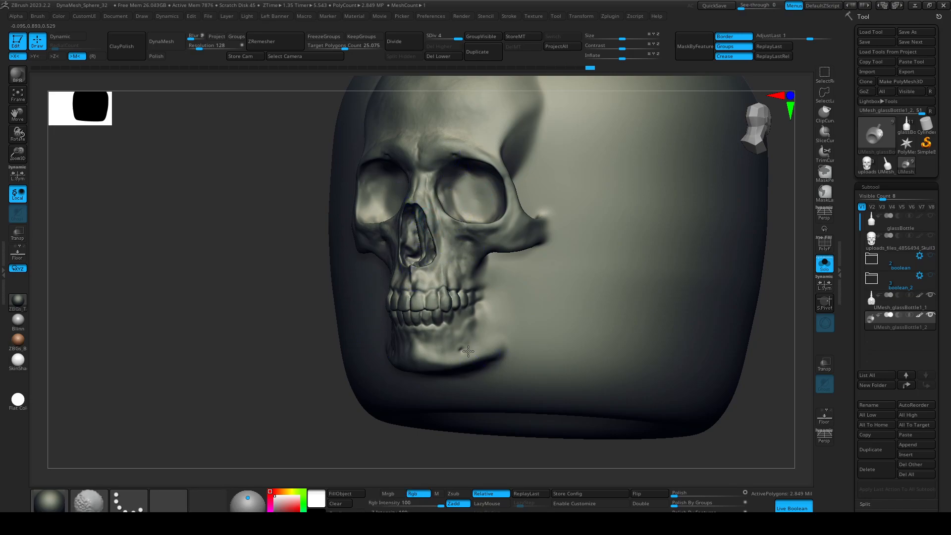
pyautogui.moveTo(302, 346); pyautogui.dragTo(726, 179)
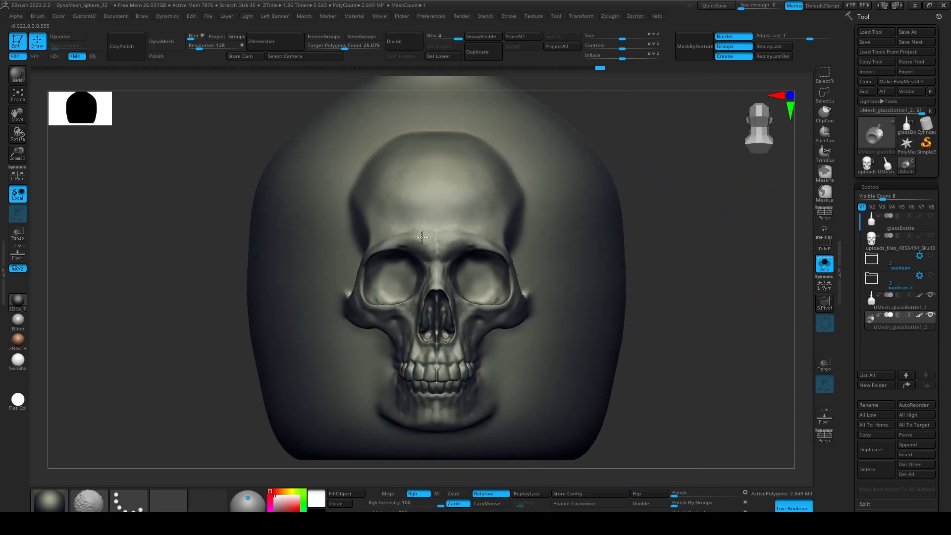
pyautogui.keyDown('alt'); pyautogui.moveTo(233, 319); pyautogui.dragTo(30, 424); pyautogui.keyUp('alt')
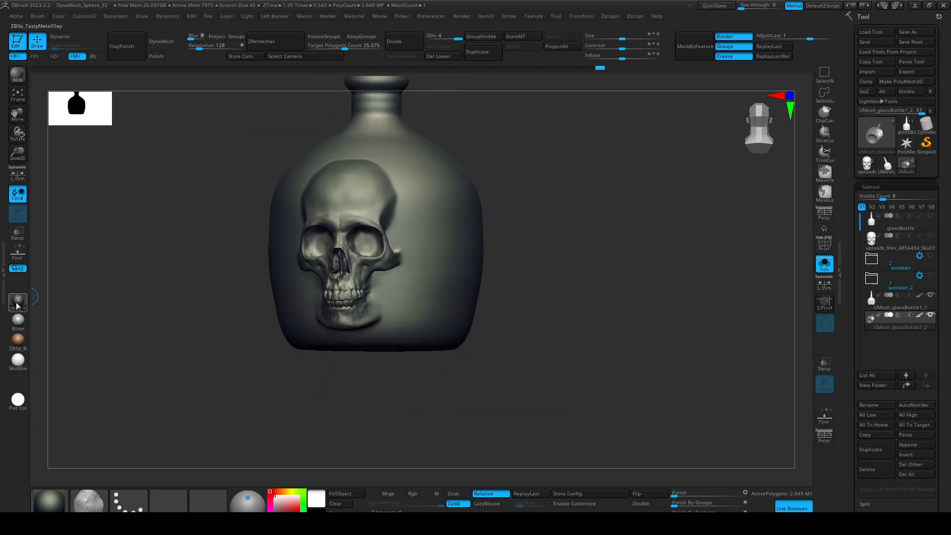
pyautogui.moveTo(18, 306)
pyautogui.keyDown('alt'); pyautogui.moveTo(175, 291); pyautogui.dragTo(186, 336); pyautogui.keyUp('alt')
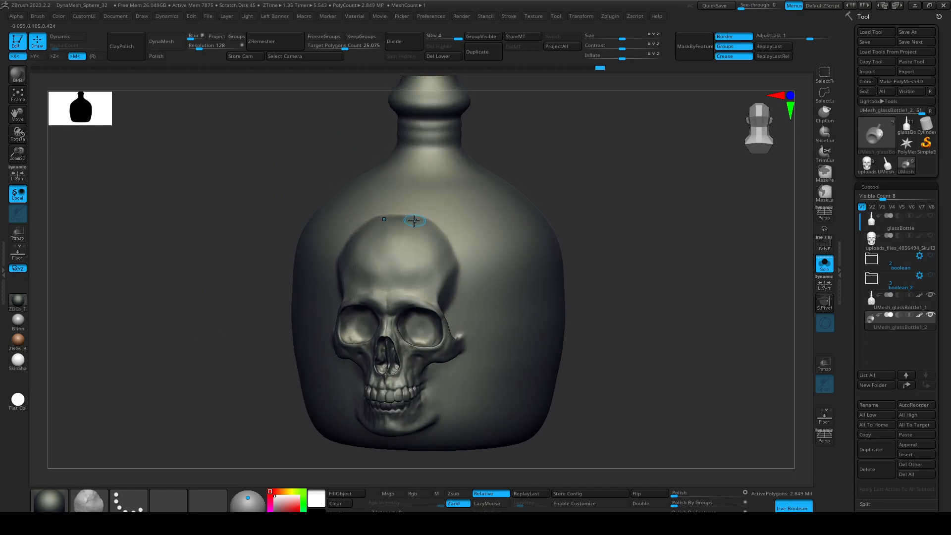
pyautogui.press('s')
pyautogui.moveTo(417, 218)
pyautogui.keyDown('shift'); pyautogui.mouseDown()
pyautogui.moveTo(453, 229)
pyautogui.moveTo(419, 218)
pyautogui.mouseUp(); pyautogui.keyUp('shift')
pyautogui.hotkey('ctrl', 'z')
# Soften the skull's upper forehead edge into the bottle at subdivision level 2, then touch it up at level 4
pyautogui.hotkey('shift', 'd')
pyautogui.hotkey('shift', 'd')
pyautogui.press('s')
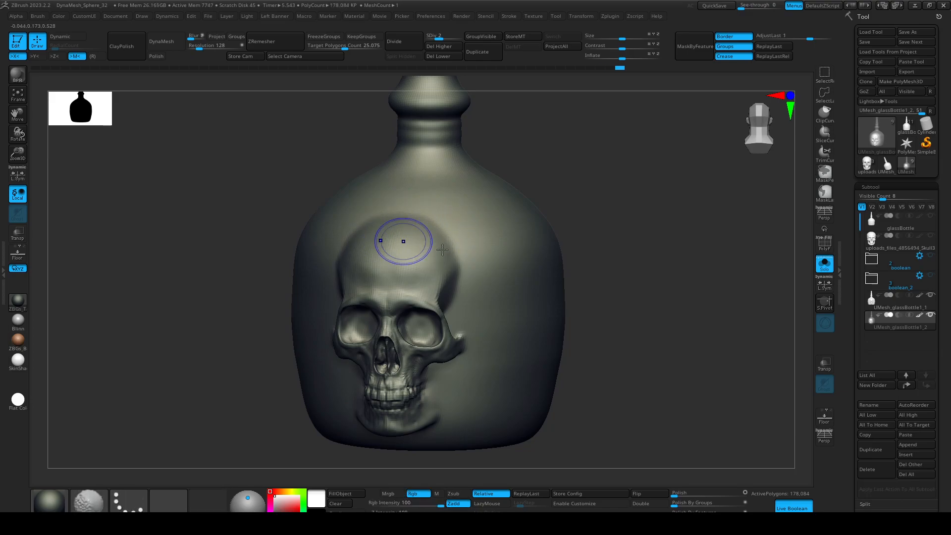
pyautogui.hotkey('shift', 'd')
pyautogui.press('d')
pyautogui.press('d')
pyautogui.press('d')
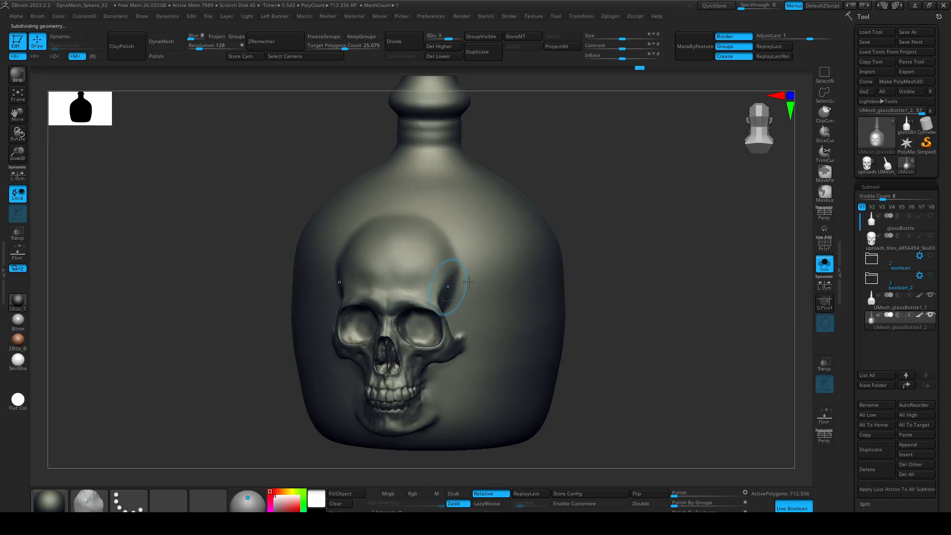
pyautogui.moveTo(622, 314); pyautogui.dragTo(698, 357)
pyautogui.moveTo(589, 361)
pyautogui.mouseDown()
pyautogui.moveTo(577, 333)
pyautogui.moveTo(639, 325)
pyautogui.moveTo(654, 395)
pyautogui.moveTo(635, 327)
pyautogui.mouseUp()
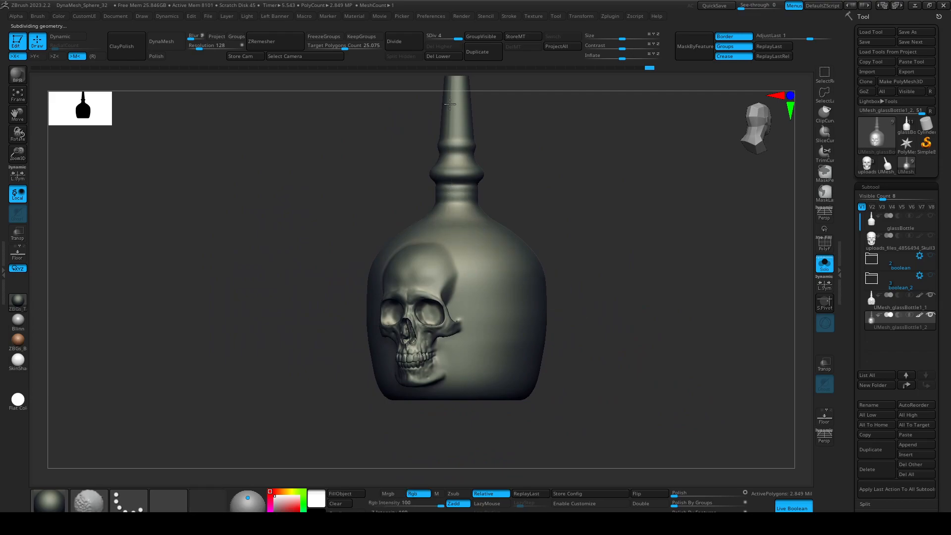
pyautogui.keyDown('alt'); pyautogui.moveTo(542, 174); pyautogui.dragTo(523, 305); pyautogui.keyUp('alt')
pyautogui.keyDown('shift'); pyautogui.moveTo(407, 248); pyautogui.dragTo(436, 262); pyautogui.keyUp('shift')
# Show the wireframe and draw a topological mask up the outer wall of the bottle's mouth
pyautogui.moveTo(510, 188)
pyautogui.mouseDown()
pyautogui.moveTo(508, 297)
pyautogui.moveTo(502, 172)
pyautogui.moveTo(506, 282)
pyautogui.moveTo(518, 254)
pyautogui.moveTo(541, 396)
pyautogui.moveTo(501, 340)
pyautogui.mouseUp()
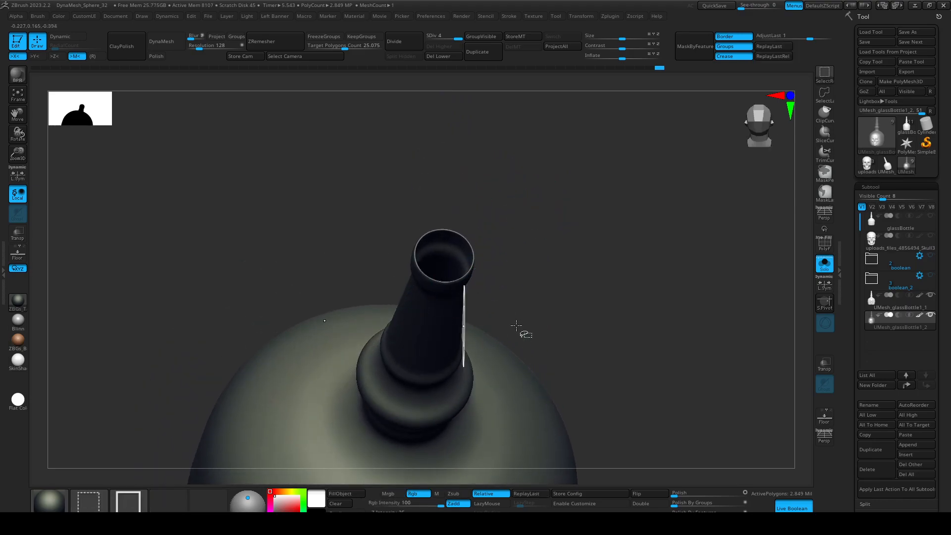
pyautogui.hotkey('shift', 'f')
pyautogui.moveTo(582, 276)
pyautogui.mouseDown()
pyautogui.moveTo(558, 246)
pyautogui.moveTo(545, 191)
pyautogui.moveTo(574, 178)
pyautogui.moveTo(461, 352)
pyautogui.mouseUp()
pyautogui.press('w')
pyautogui.keyDown('ctrl'); pyautogui.moveTo(471, 393); pyautogui.dragTo(469, 352); pyautogui.keyUp('ctrl')
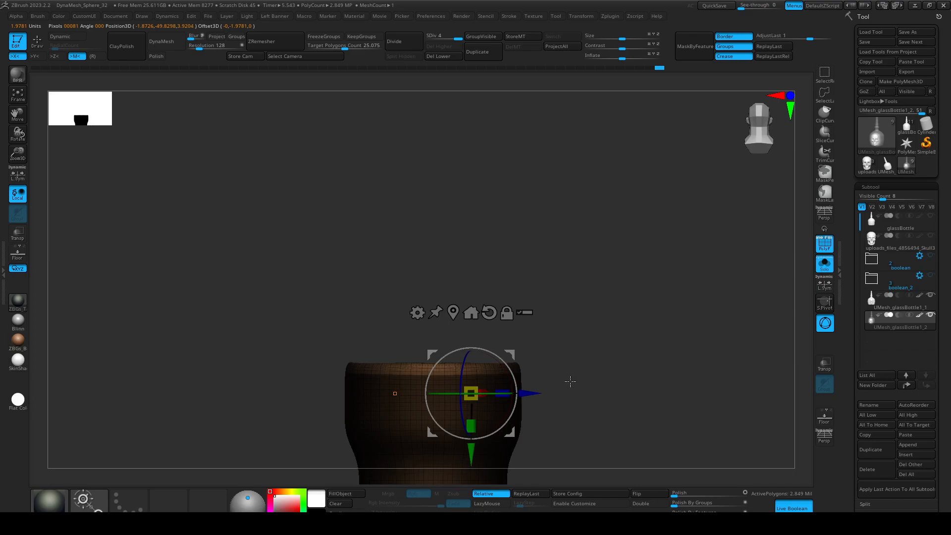
pyautogui.moveTo(576, 372); pyautogui.dragTo(546, 399)
pyautogui.press('ctrl')
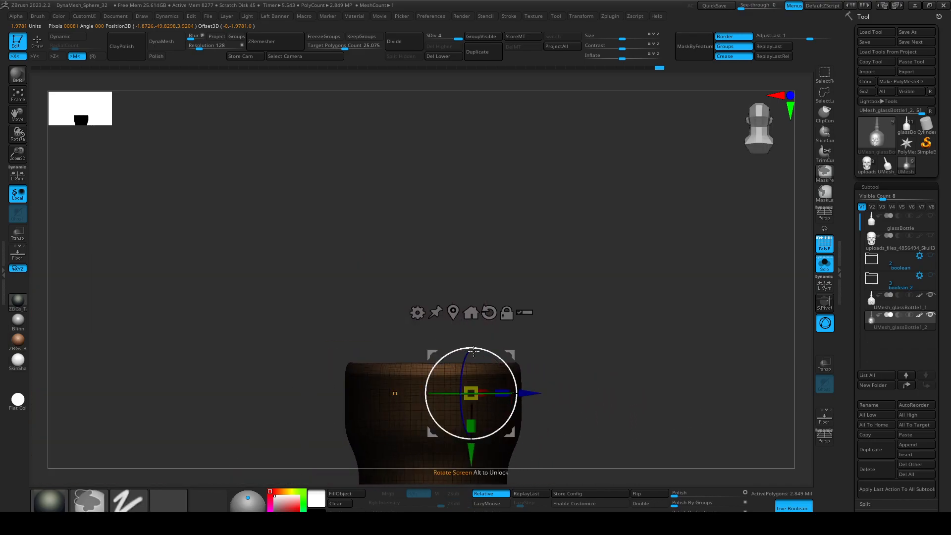
pyautogui.moveTo(560, 299); pyautogui.dragTo(538, 281)
pyautogui.keyDown('ctrl'); pyautogui.moveTo(538, 280); pyautogui.dragTo(488, 246, button='right'); pyautogui.keyUp('ctrl')
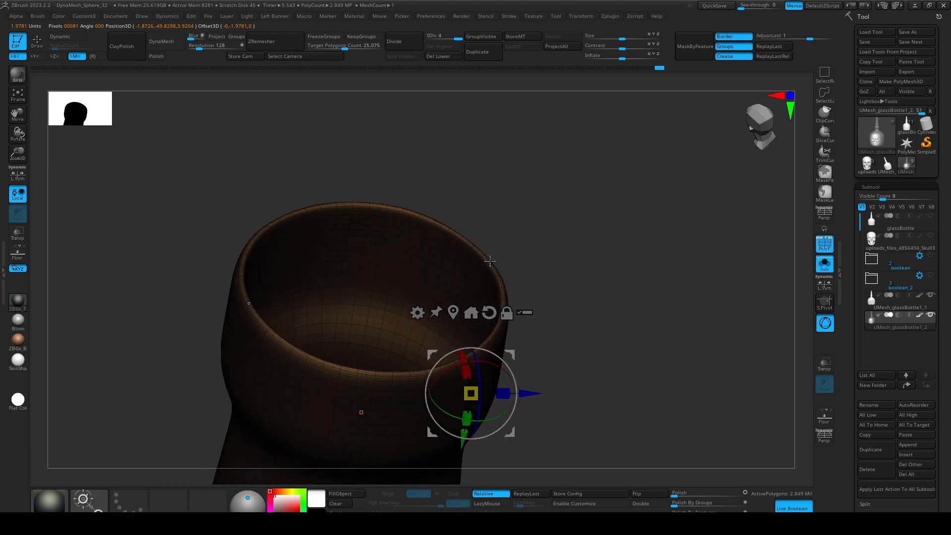
# Redraw the topological mask across the bottle's rim to separate the inner wall from the outer surface
pyautogui.click(475, 266)
pyautogui.keyDown('ctrl'); pyautogui.moveTo(476, 276); pyautogui.dragTo(487, 262); pyautogui.keyUp('ctrl')
pyautogui.keyDown('alt'); pyautogui.click(483, 261); pyautogui.keyUp('alt')
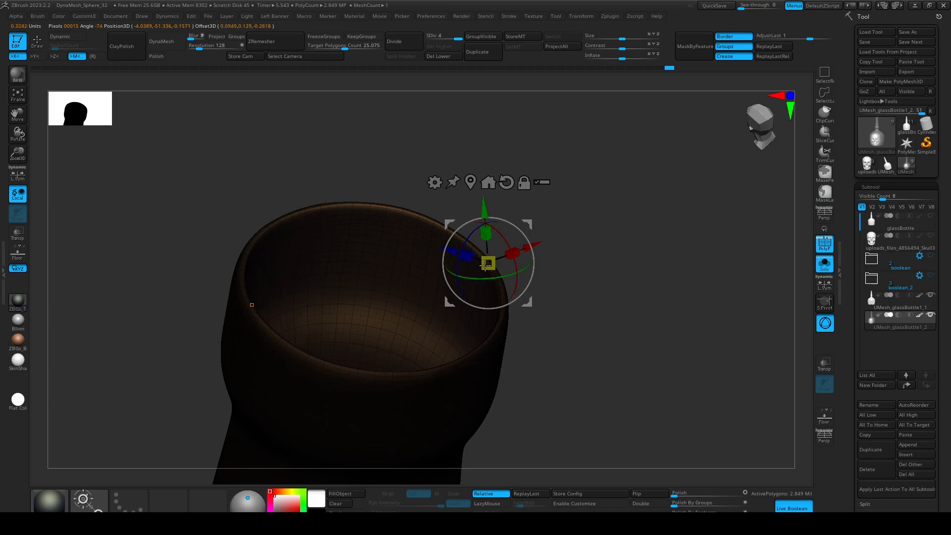
pyautogui.keyDown('alt'); pyautogui.moveTo(484, 269); pyautogui.dragTo(478, 266); pyautogui.keyUp('alt')
pyautogui.press('q')
pyautogui.moveTo(681, 336); pyautogui.dragTo(622, 342)
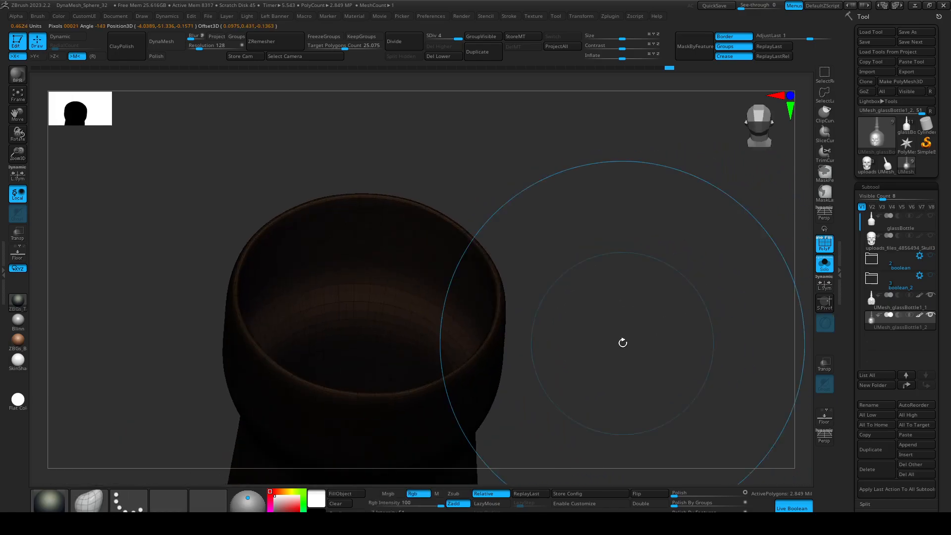
# Switch the bottle to subdivision level 1 and invert the mask so the inner wall is left unmasked
pyautogui.hotkey('shift', 'd')
pyautogui.hotkey('shift', 'd')
pyautogui.hotkey('shift', 'd')
pyautogui.keyDown('ctrl'); pyautogui.click(501, 392); pyautogui.keyUp('ctrl')
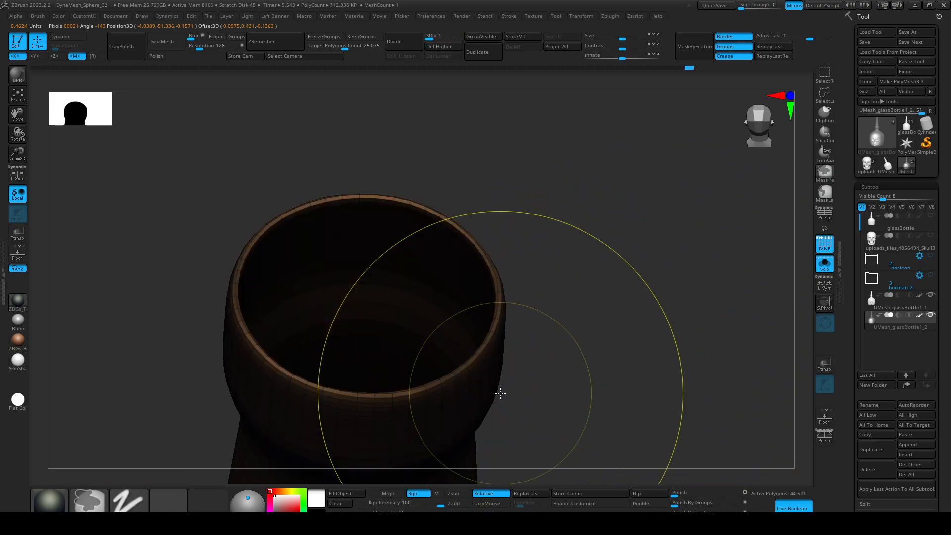
pyautogui.keyDown('ctrl'); pyautogui.click(637, 369); pyautogui.keyUp('ctrl')
pyautogui.keyDown('ctrl'); pyautogui.click(640, 367); pyautogui.keyUp('ctrl')
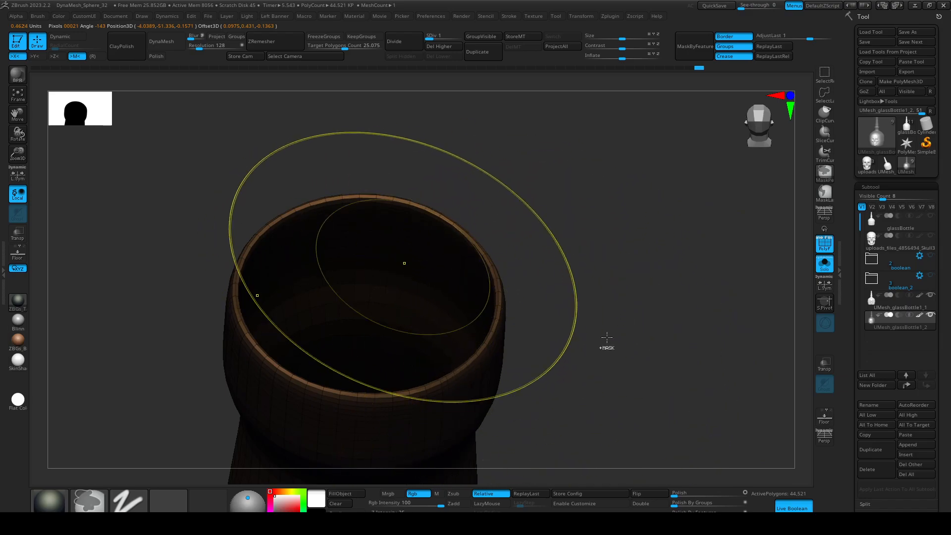
pyautogui.keyDown('ctrl'); pyautogui.click(704, 357); pyautogui.keyUp('ctrl')
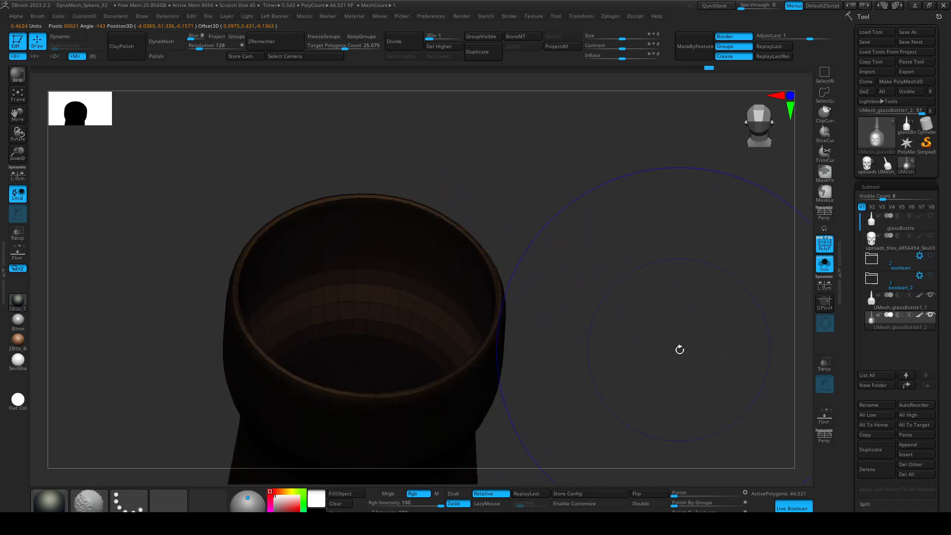
# Hide the wireframe and apply a slight Inflate deformation to the bottle's unmasked inner wall
pyautogui.hotkey('shift', 'f')
pyautogui.moveTo(666, 350); pyautogui.dragTo(614, 327)
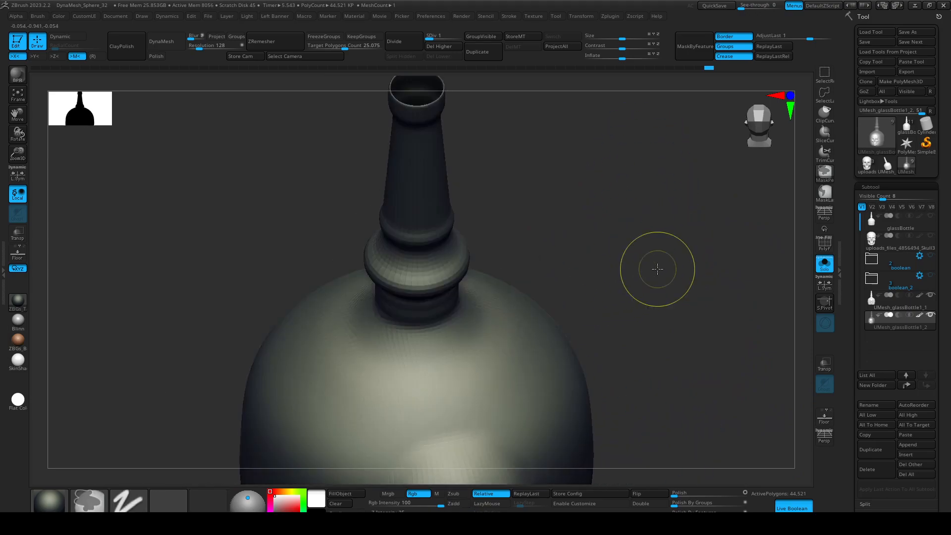
pyautogui.keyDown('alt'); pyautogui.moveTo(649, 259); pyautogui.dragTo(698, 439); pyautogui.keyUp('alt')
pyautogui.moveTo(665, 387)
pyautogui.keyDown('alt'); pyautogui.mouseDown()
pyautogui.moveTo(675, 367)
pyautogui.moveTo(615, 350)
pyautogui.moveTo(637, 371)
pyautogui.moveTo(741, 309)
pyautogui.mouseUp(); pyautogui.keyUp('alt')
pyautogui.moveTo(623, 58); pyautogui.dragTo(626, 57)
pyautogui.moveTo(659, 237)
pyautogui.mouseDown()
pyautogui.moveTo(673, 286)
pyautogui.moveTo(667, 221)
pyautogui.moveTo(418, 204)
pyautogui.moveTo(271, 84)
pyautogui.moveTo(520, 171)
pyautogui.moveTo(569, 178)
pyautogui.moveTo(550, 159)
pyautogui.moveTo(602, 224)
pyautogui.moveTo(686, 225)
pyautogui.moveTo(668, 221)
pyautogui.mouseUp()
# Compare the bottle's two lowest subdivision levels and examine the skull up close at level 1
pyautogui.press('d')
pyautogui.hotkey('shift', 'd')
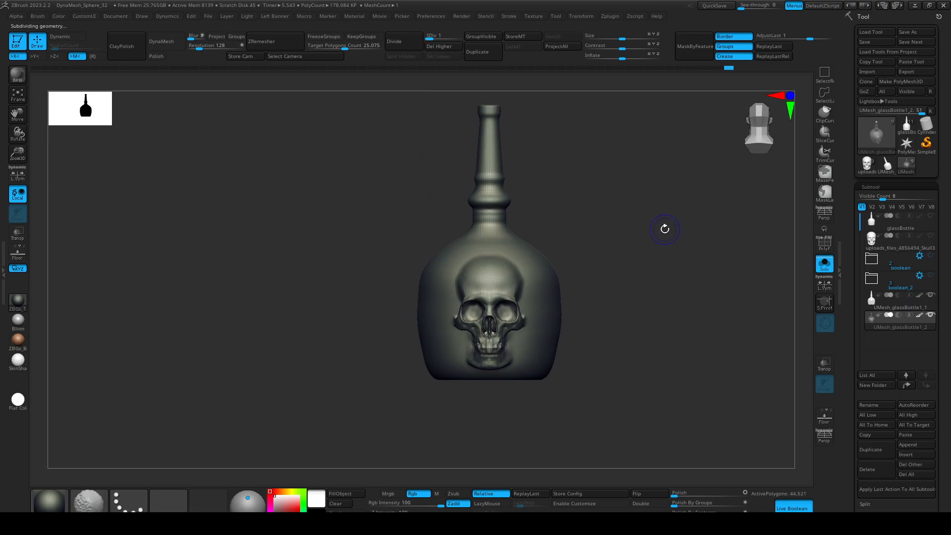
pyautogui.moveTo(640, 407); pyautogui.dragTo(661, 222)
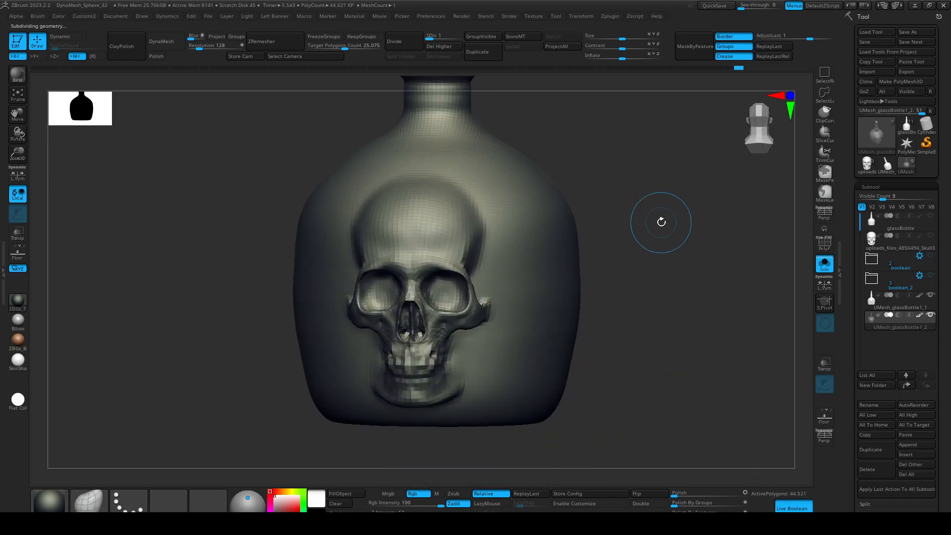
pyautogui.keyDown('alt'); pyautogui.moveTo(695, 312); pyautogui.dragTo(724, 315); pyautogui.keyUp('alt')
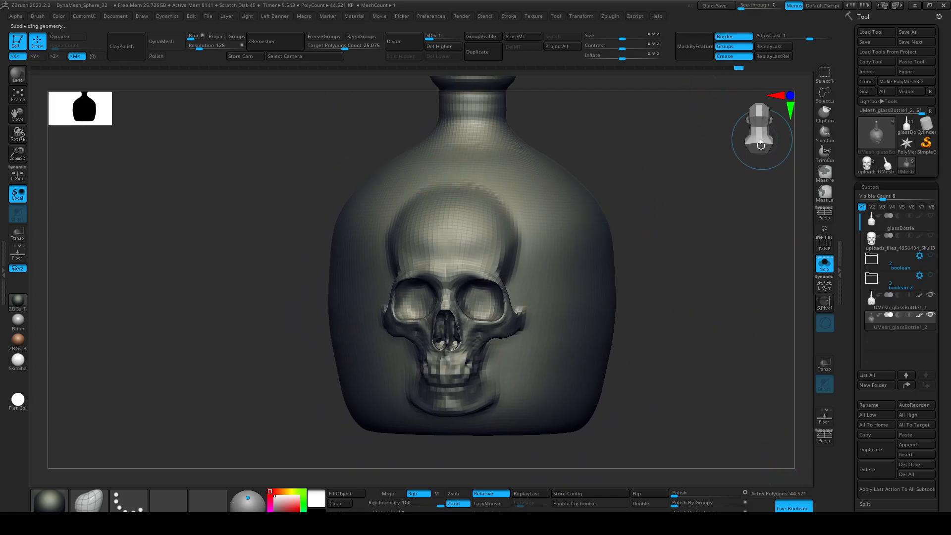
# Open the Multi Map Exporter options and compare the skull's detail between subdivision levels 3 and 1
pyautogui.click(602, 12)
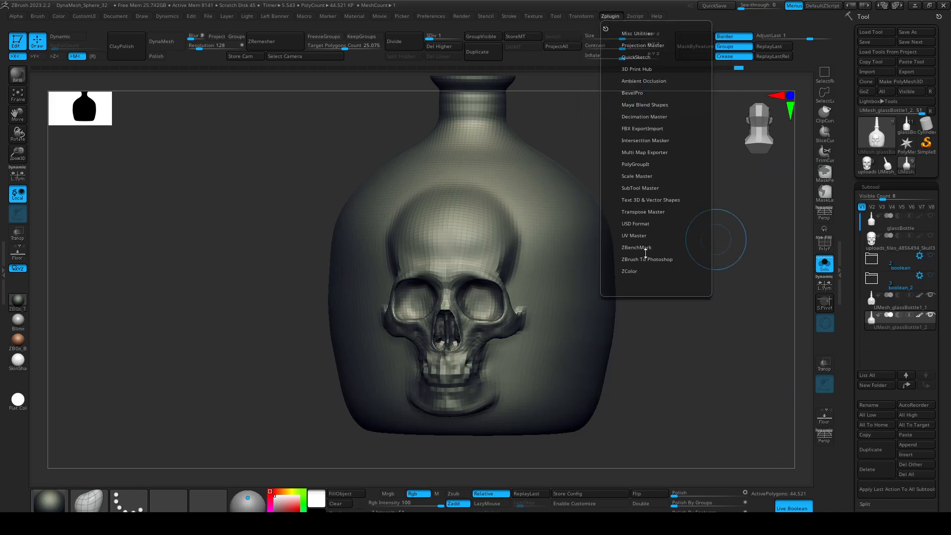
pyautogui.click(646, 152)
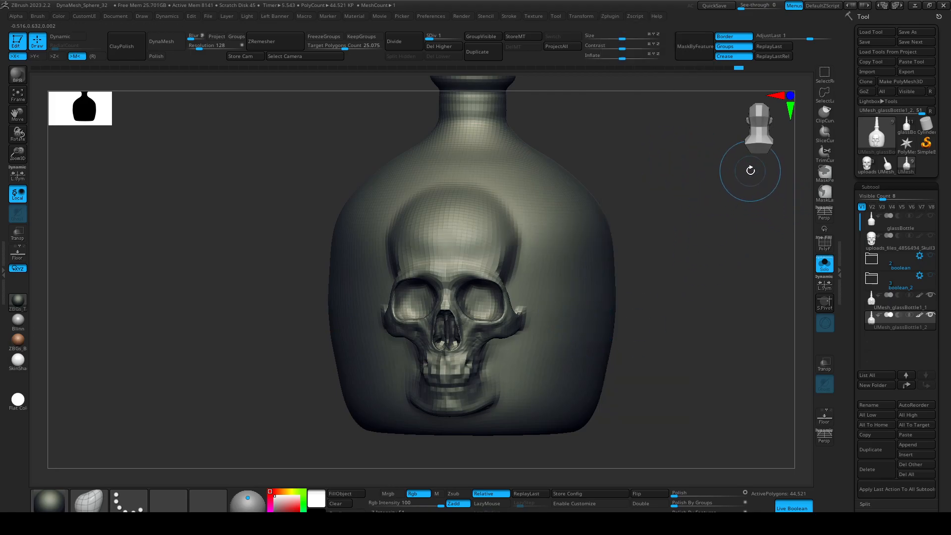
pyautogui.press('d')
pyautogui.press('d')
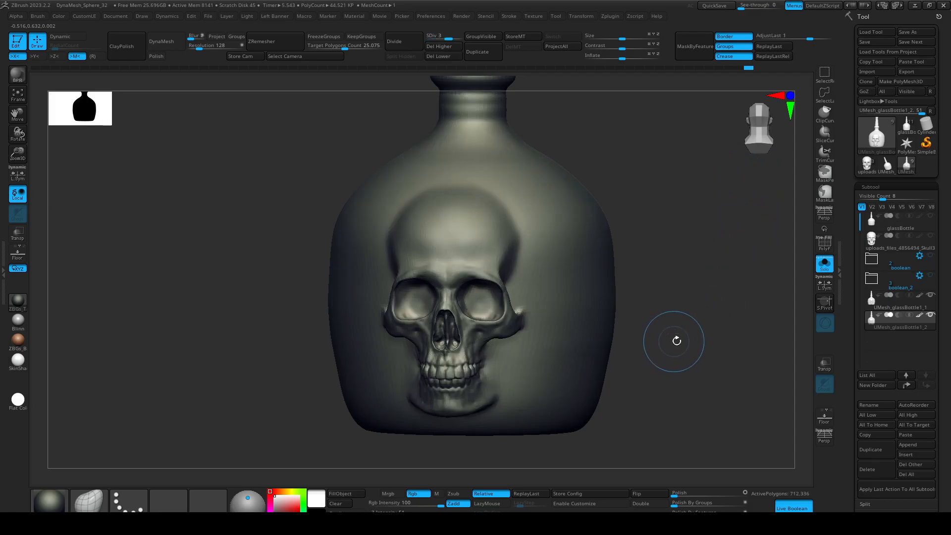
pyautogui.hotkey('shift', 'd')
pyautogui.hotkey('shift', 'd')
pyautogui.hotkey('shift', 'd')
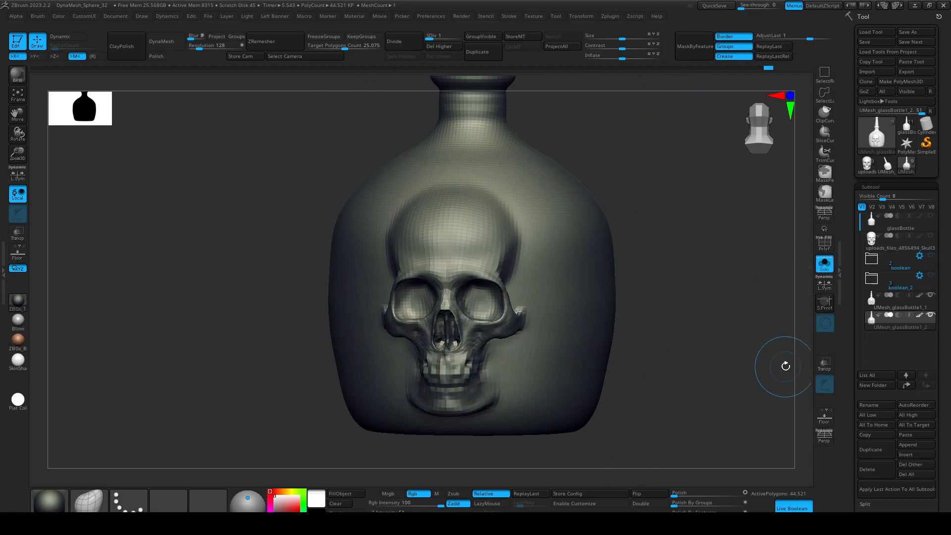
# Duplicate the bottle subtool and open the Decimation Master options for the copy
pyautogui.click(880, 450)
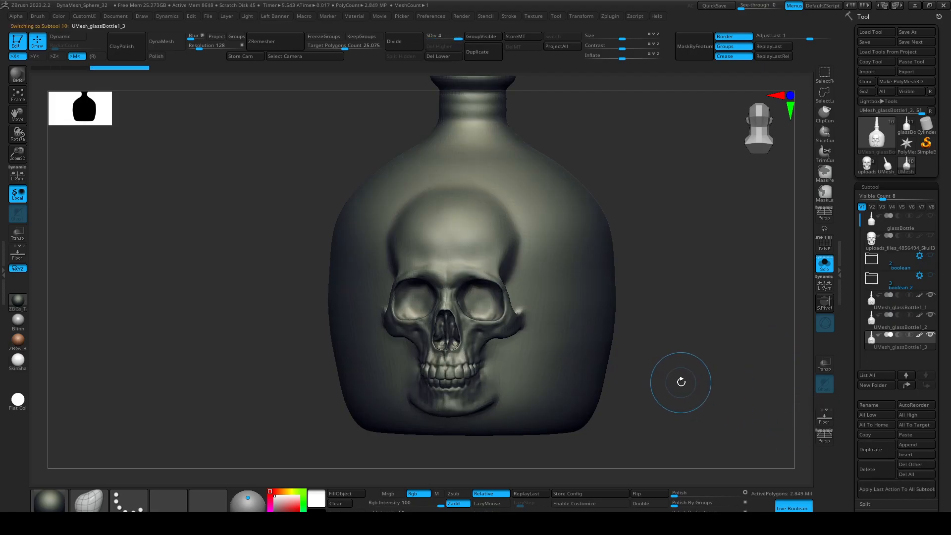
pyautogui.click(609, 17)
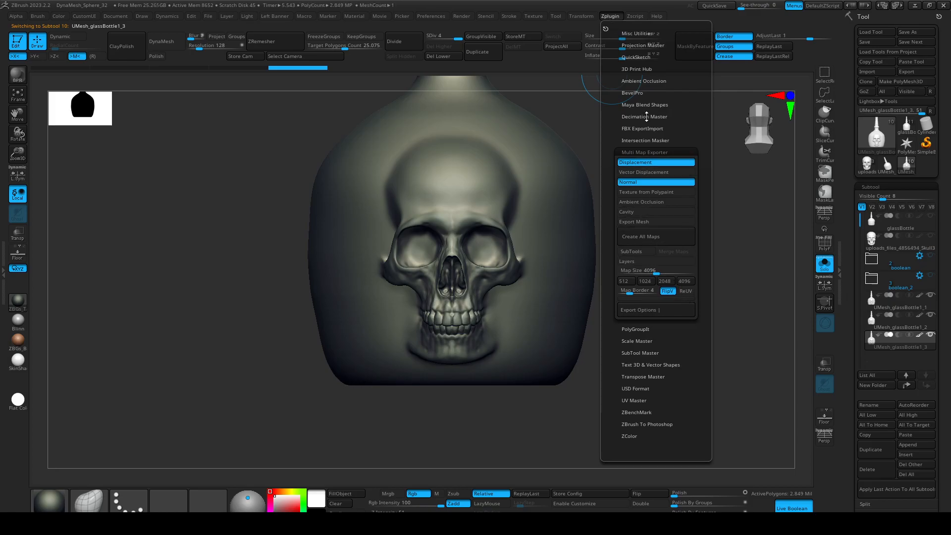
pyautogui.click(657, 123)
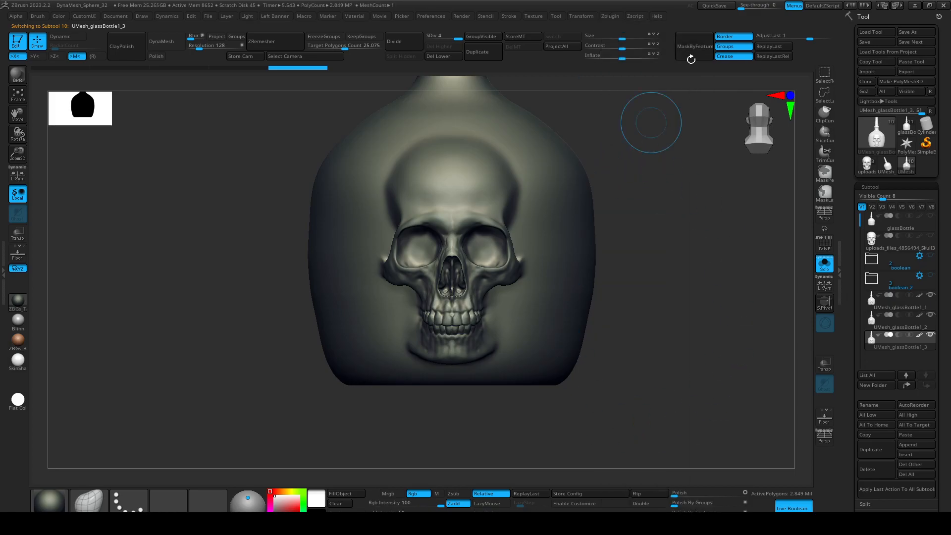
pyautogui.click(608, 19)
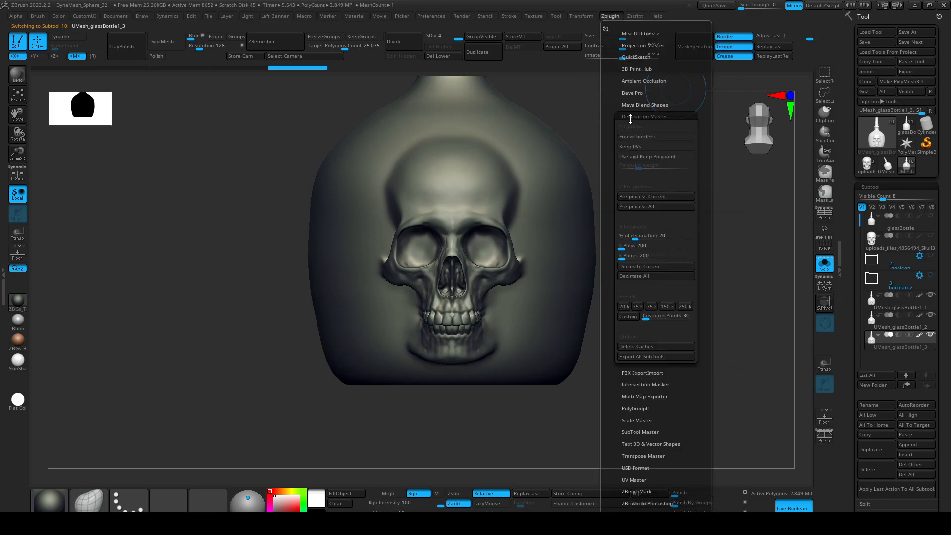
pyautogui.click(614, 18)
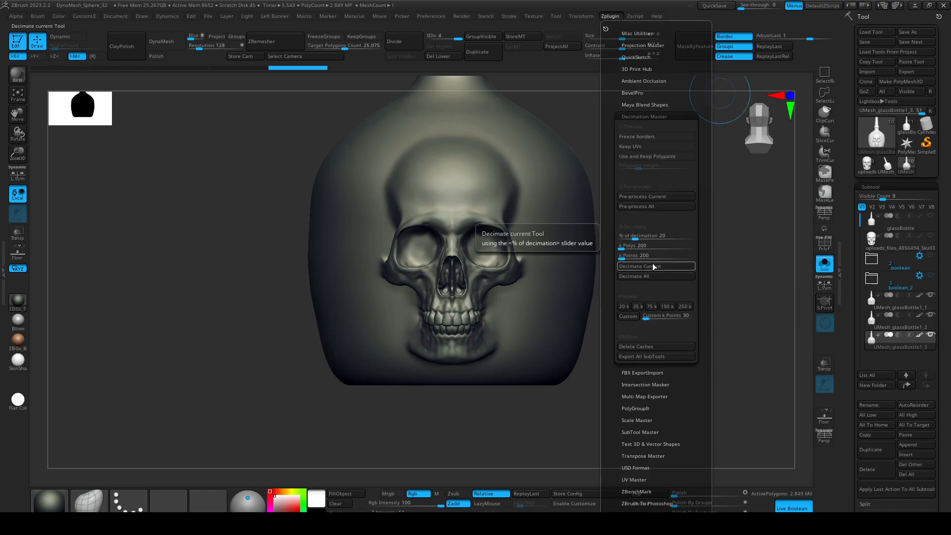
# Set the decimation to about 10.56 % and pre-process the duplicated bottle in Decimation Master
pyautogui.moveTo(637, 237); pyautogui.dragTo(630, 238)
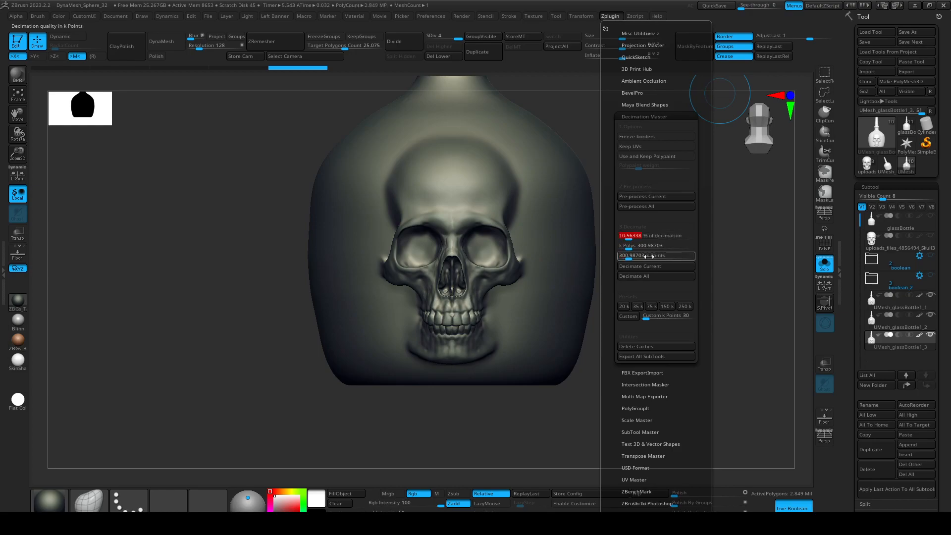
pyautogui.click(640, 266)
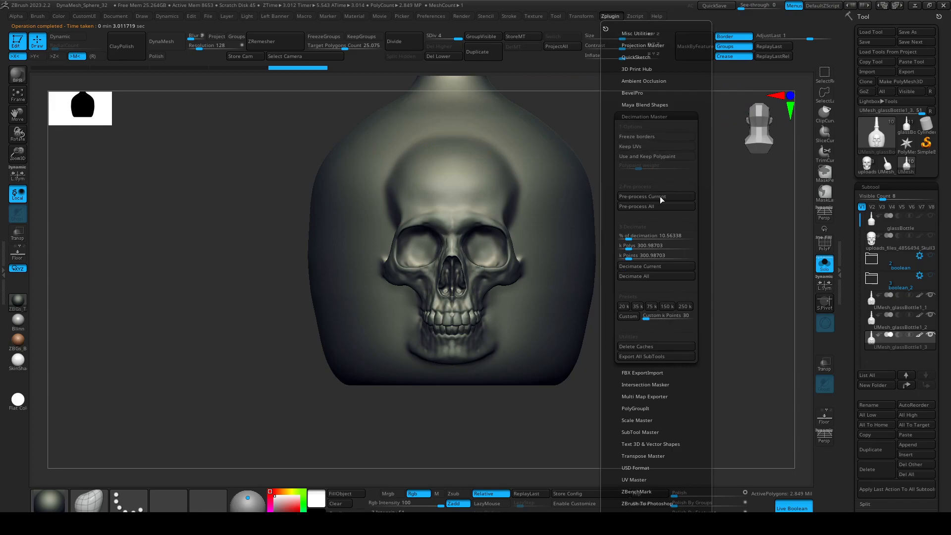
pyautogui.click(660, 198)
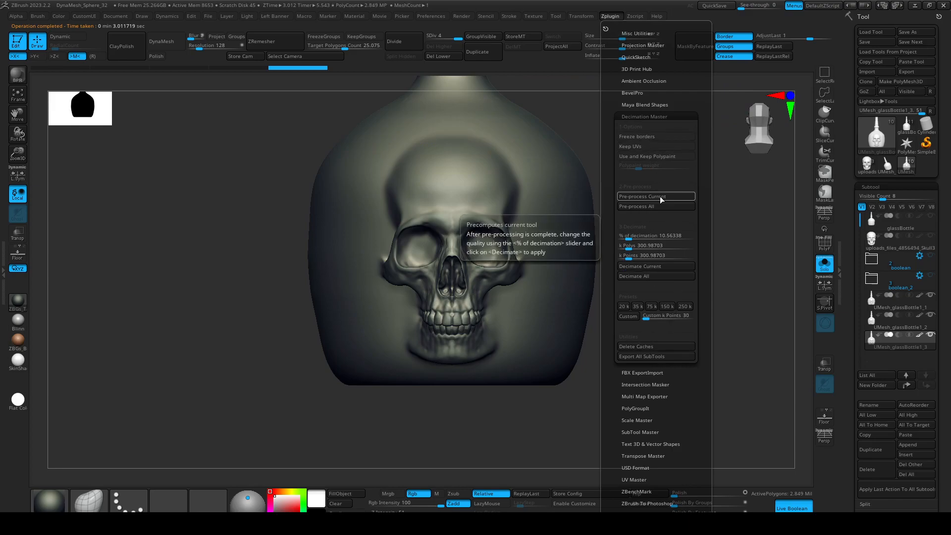
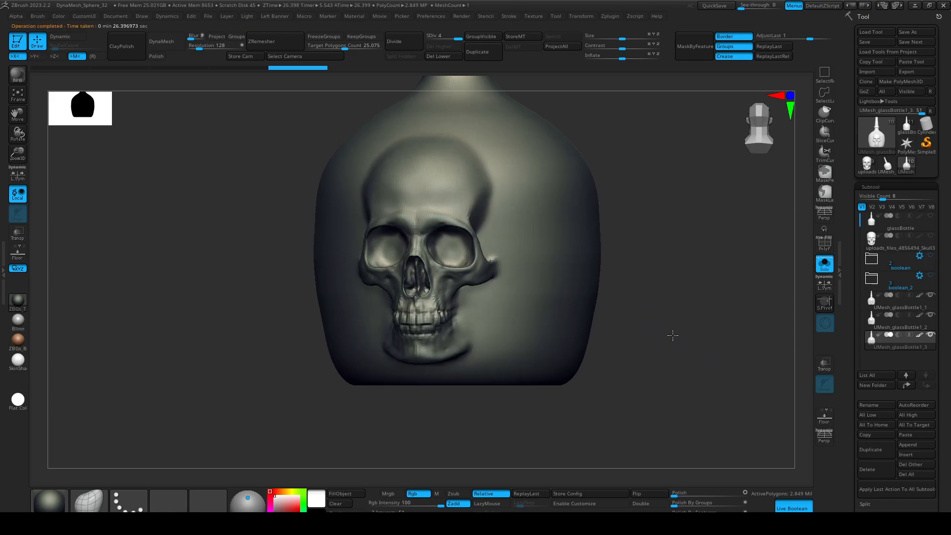
# Turn on the wireframe and decimate the duplicated bottle with Decimate Current
pyautogui.hotkey('shift', 'f')
pyautogui.hotkey('shift', 'f')
pyautogui.hotkey('shift', 'f')
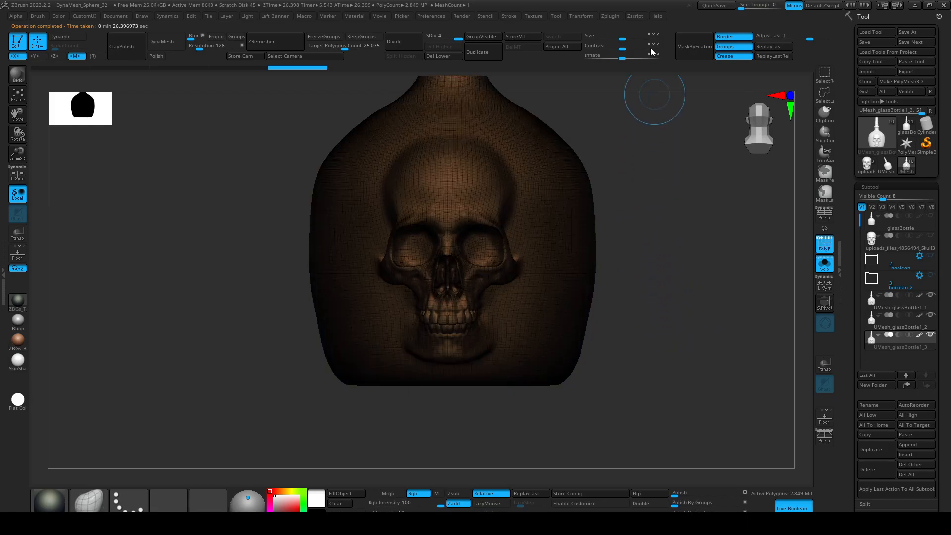
pyautogui.click(592, 19)
pyautogui.moveTo(607, 20)
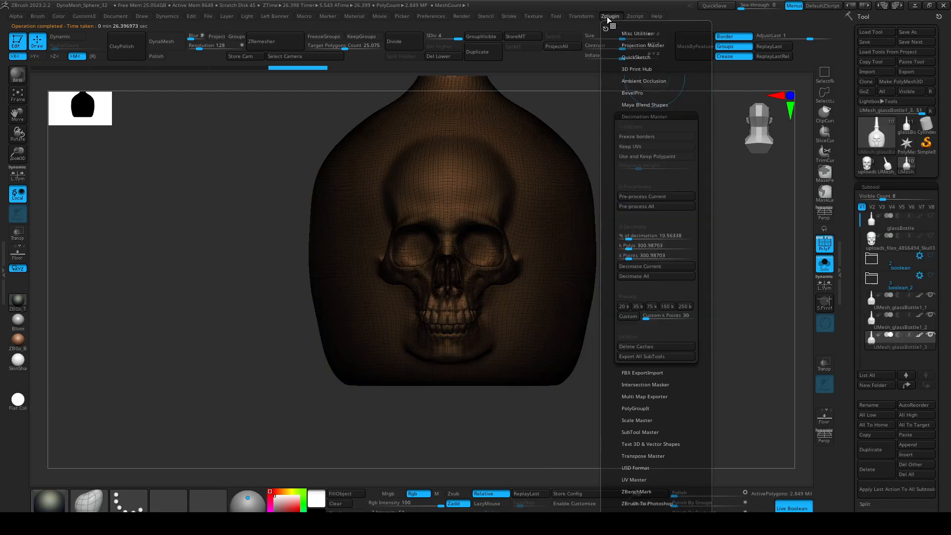
pyautogui.click(671, 266)
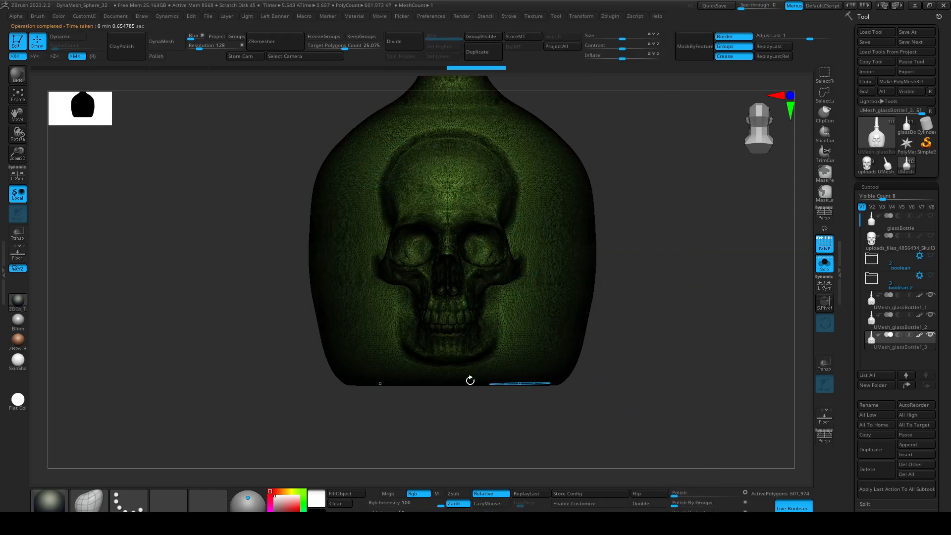
# Hide the wireframe, switch the material to Blinn and examine the decimated skull up close
pyautogui.keyDown('alt'); pyautogui.moveTo(609, 162); pyautogui.dragTo(637, 205); pyautogui.keyUp('alt')
pyautogui.keyDown('alt'); pyautogui.moveTo(679, 293); pyautogui.dragTo(619, 59); pyautogui.keyUp('alt')
pyautogui.keyDown('alt'); pyautogui.moveTo(743, 263); pyautogui.dragTo(762, 187); pyautogui.keyUp('alt')
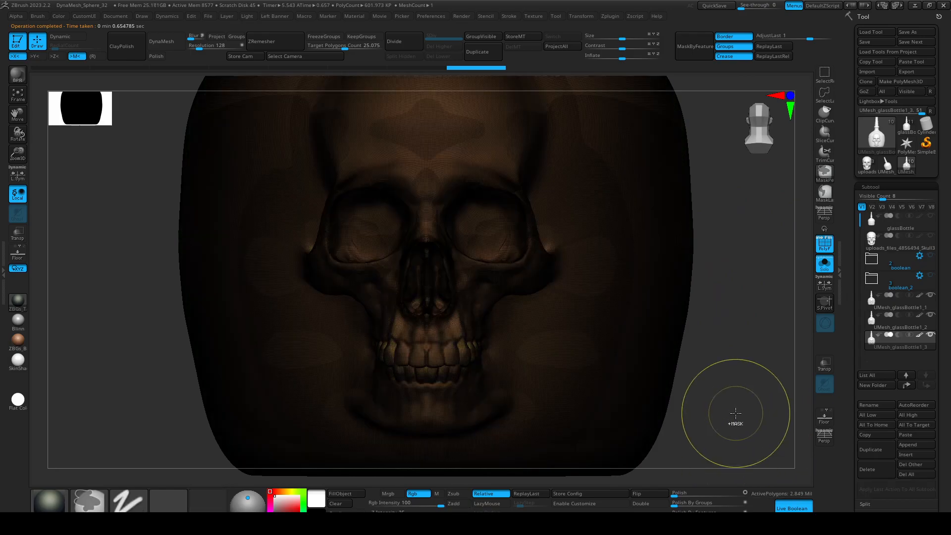
pyautogui.hotkey('shift', 'f')
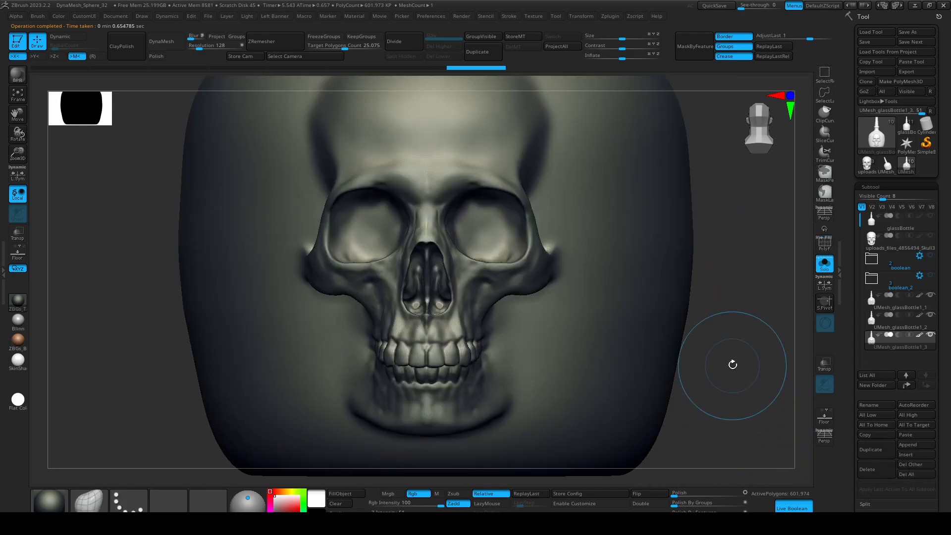
pyautogui.keyDown('ctrl'); pyautogui.moveTo(479, 241); pyautogui.dragTo(540, 337, button='right'); pyautogui.keyUp('ctrl')
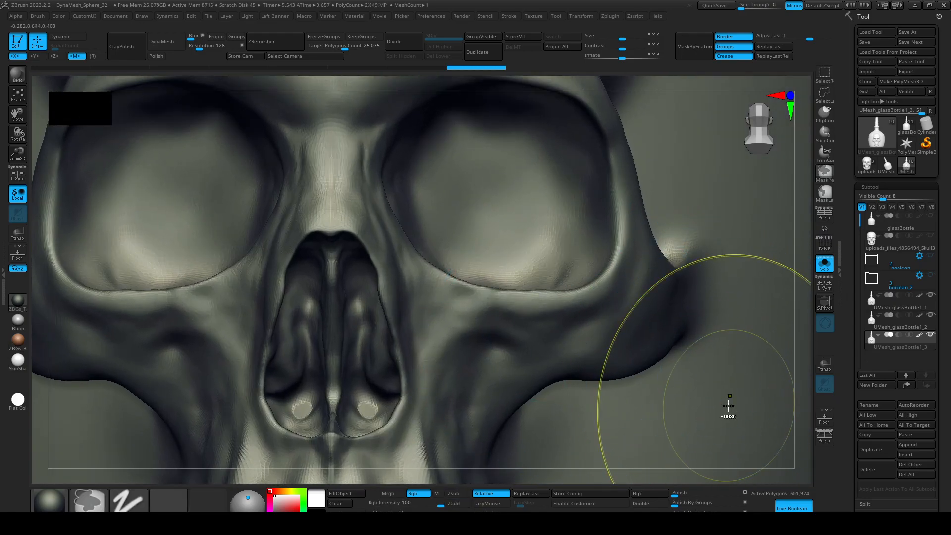
pyautogui.click(18, 319)
pyautogui.keyDown('ctrl'); pyautogui.moveTo(673, 371); pyautogui.dragTo(623, 364, button='right'); pyautogui.keyUp('ctrl')
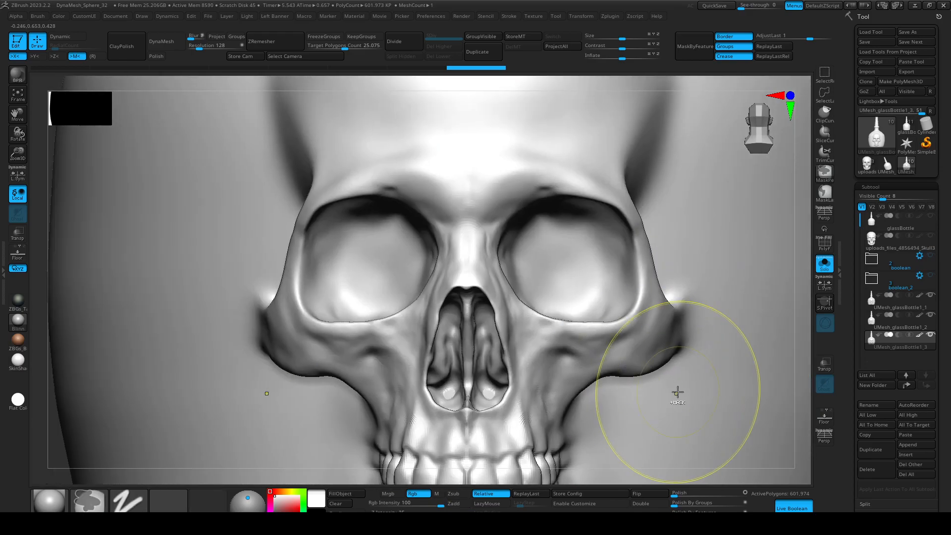
pyautogui.moveTo(717, 403)
pyautogui.keyDown('ctrl'); pyautogui.mouseDown(button='right')
pyautogui.moveTo(743, 453)
pyautogui.moveTo(669, 353)
pyautogui.moveTo(648, 413)
pyautogui.moveTo(718, 416)
pyautogui.moveTo(779, 399)
pyautogui.moveTo(709, 425)
pyautogui.moveTo(722, 382)
pyautogui.mouseUp(button='right'); pyautogui.keyUp('ctrl')
pyautogui.keyDown('alt'); pyautogui.moveTo(729, 337); pyautogui.dragTo(716, 373, button='right'); pyautogui.keyUp('alt')
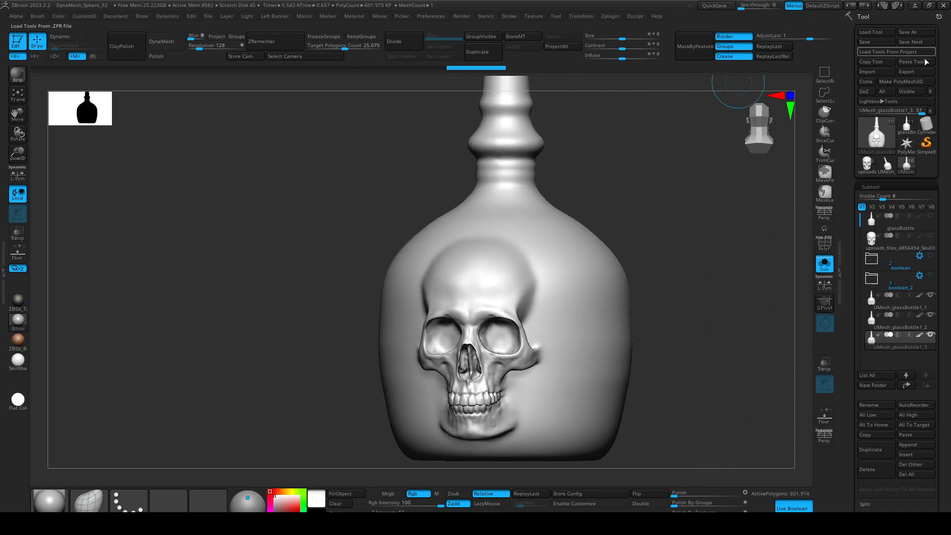
# Export the decimated bottle to the Downloads folder as skullBottle_dec in OBJ format
pyautogui.click(913, 73)
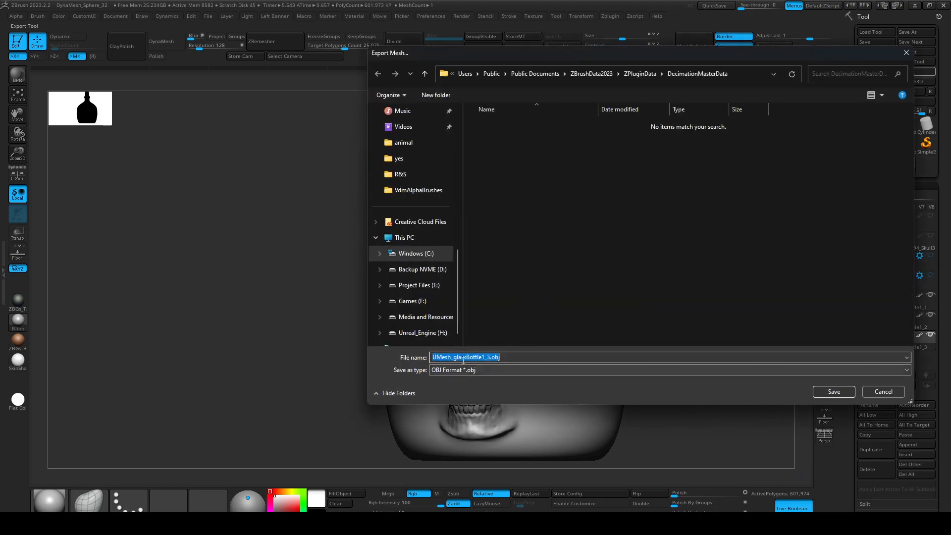
pyautogui.write('skullBottle_dec')
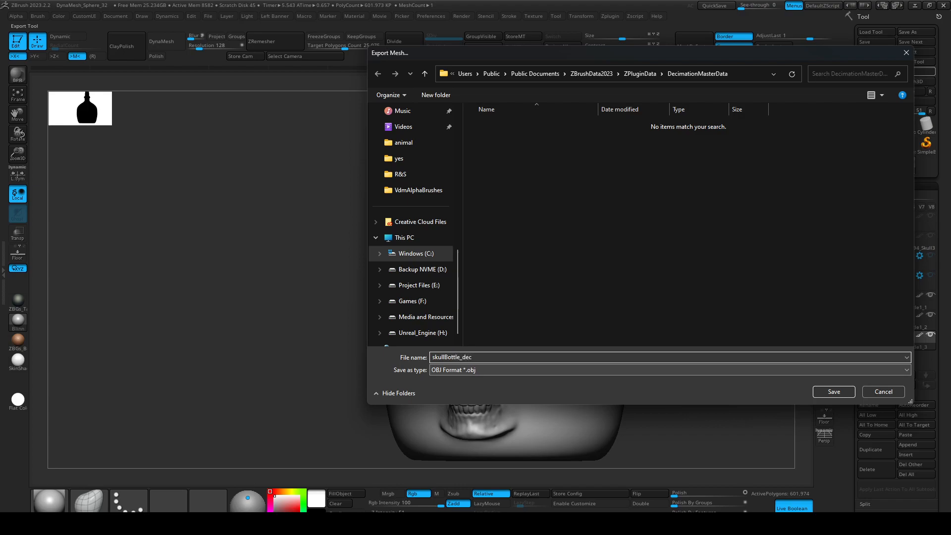
pyautogui.scroll(10, 416, 223)
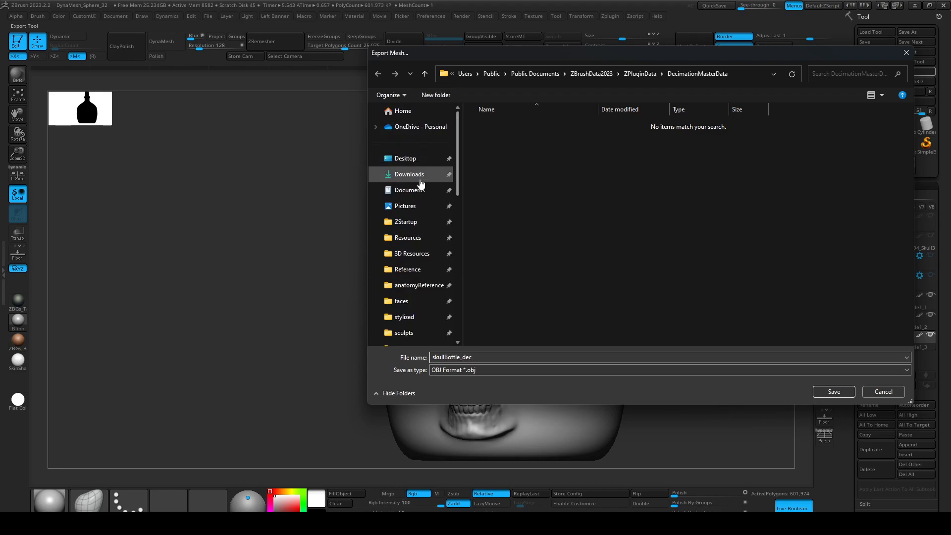
pyautogui.click(423, 177)
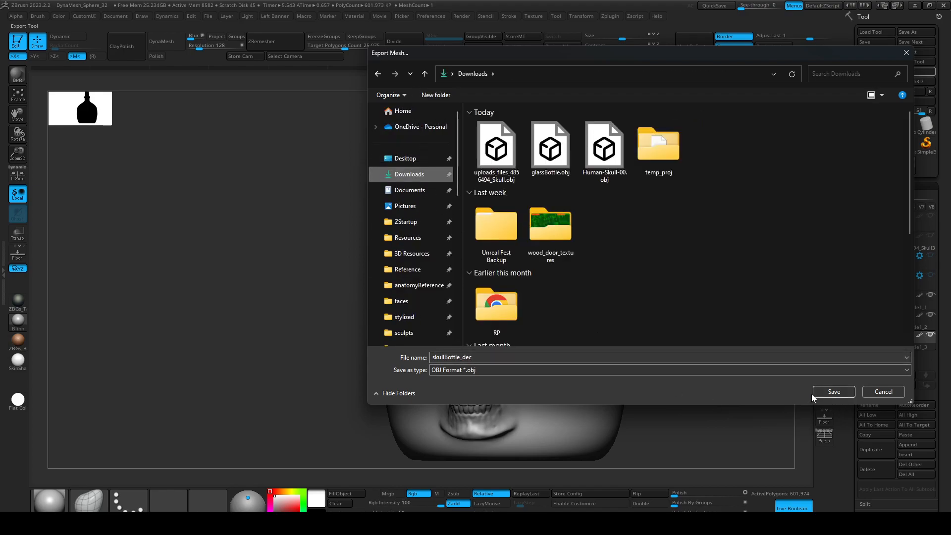
pyautogui.click(821, 394)
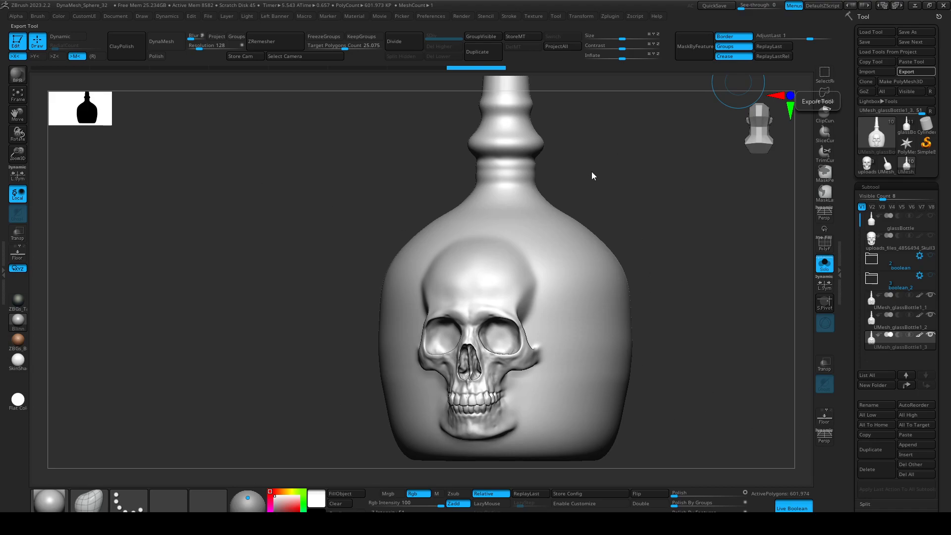
# Select the undecimated bottle subtool, raise it to subdivision level 4 and examine the skull from below and the front
pyautogui.keyDown('alt'); pyautogui.moveTo(737, 391); pyautogui.dragTo(712, 353); pyautogui.keyUp('alt')
pyautogui.click(873, 328)
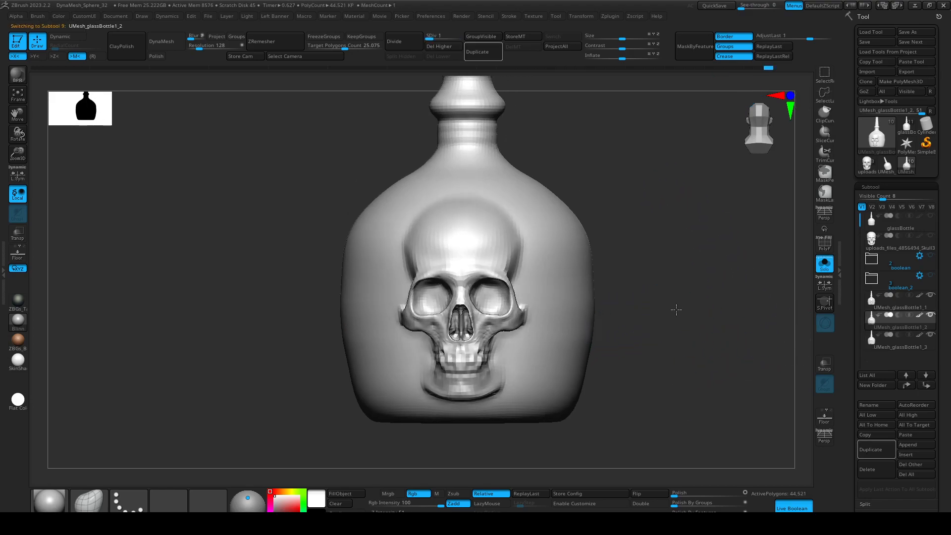
pyautogui.press('d')
pyautogui.press('d')
pyautogui.press('d')
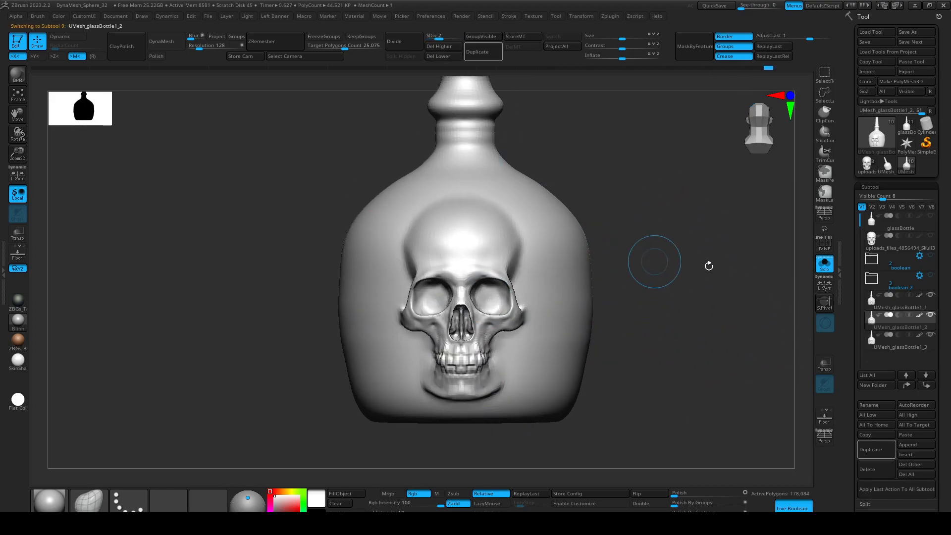
pyautogui.moveTo(732, 344); pyautogui.dragTo(715, 265)
pyautogui.keyDown('ctrl'); pyautogui.moveTo(688, 272); pyautogui.dragTo(768, 342, button='right'); pyautogui.keyUp('ctrl')
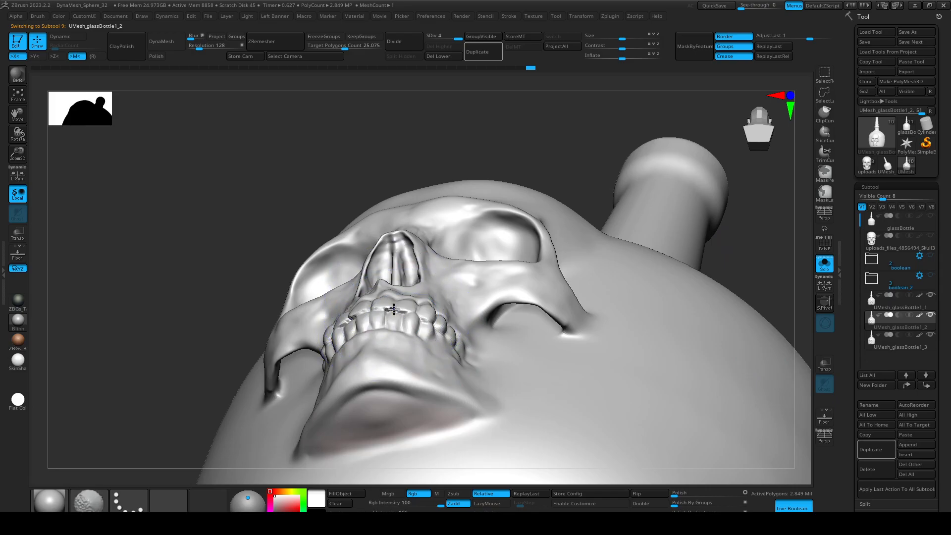
pyautogui.moveTo(285, 151); pyautogui.dragTo(286, 202)
pyautogui.keyDown('shift'); pyautogui.moveTo(285, 202); pyautogui.dragTo(334, 263, button='right'); pyautogui.keyUp('shift')
pyautogui.keyDown('ctrl'); pyautogui.moveTo(727, 340); pyautogui.dragTo(652, 294, button='right'); pyautogui.keyUp('ctrl')
pyautogui.keyDown('ctrl'); pyautogui.moveTo(661, 302); pyautogui.dragTo(670, 286, button='right'); pyautogui.keyUp('ctrl')
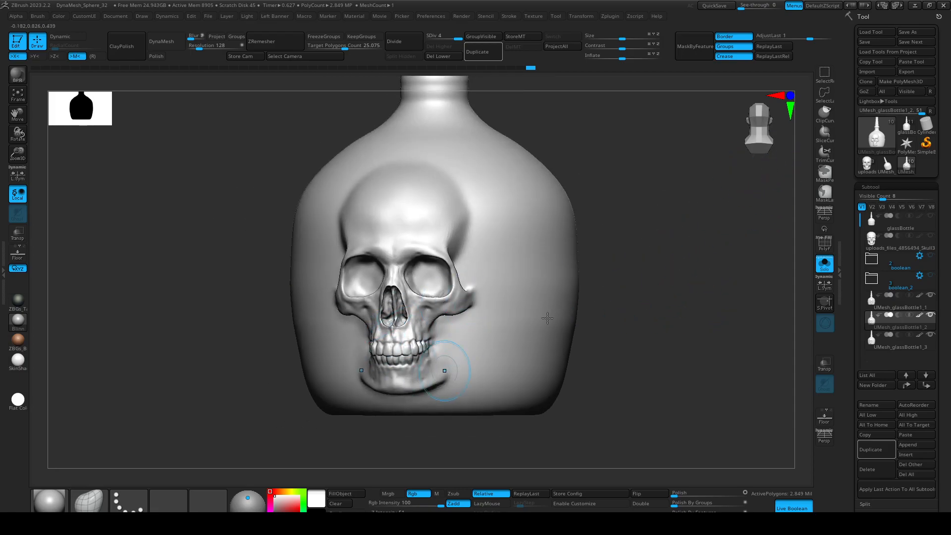
# Lower the undecimated bottle to subdivision level 1 and export it to the Downloads folder in OBJ format
pyautogui.hotkey('shift', 'd')
pyautogui.hotkey('shift', 'd')
pyautogui.hotkey('shift', 'd')
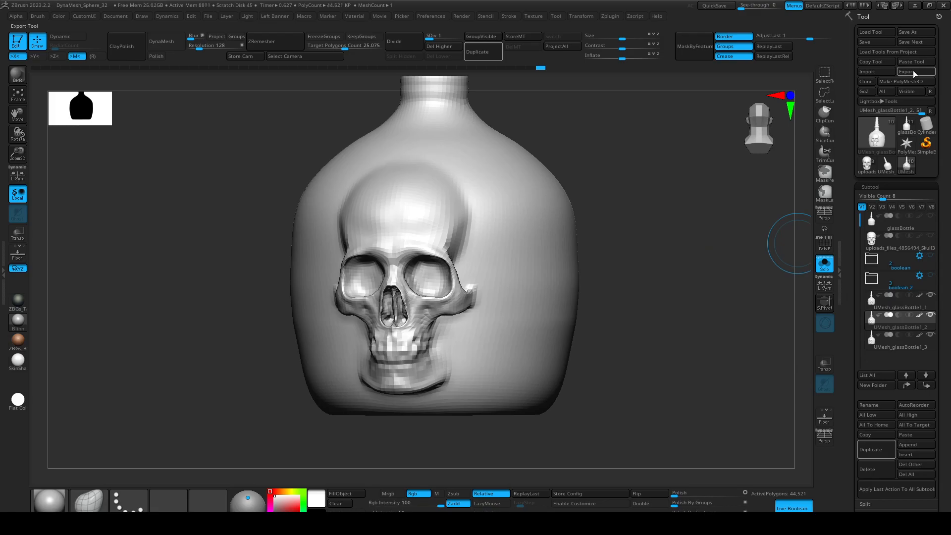
pyautogui.click(910, 72)
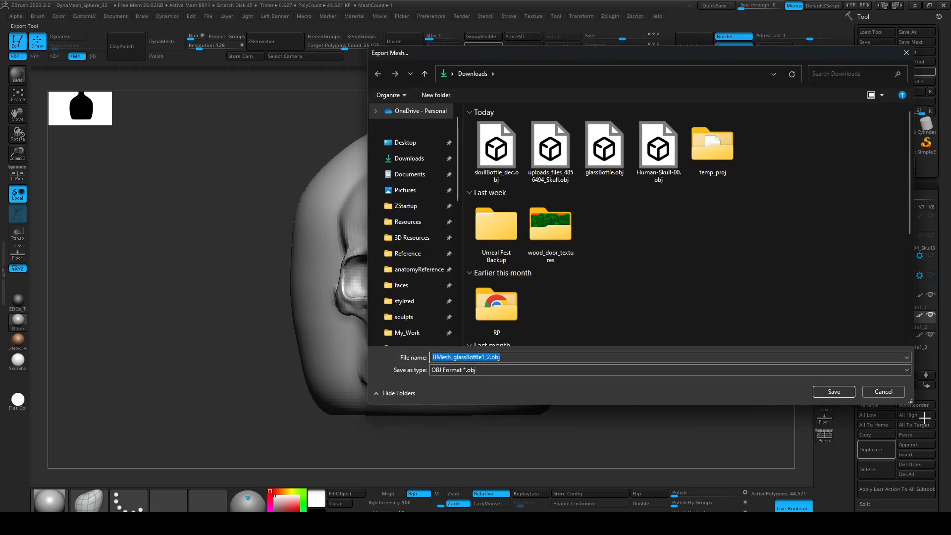
pyautogui.click(833, 391)
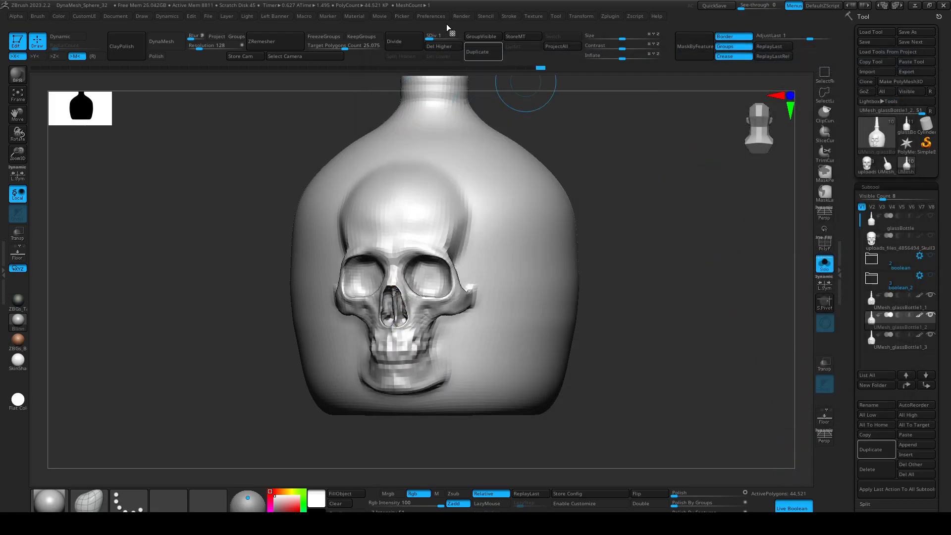
# Check the tool's export scale and offsets and the export options in the ImportExport preferences
pyautogui.moveTo(847, 427); pyautogui.dragTo(890, 352)
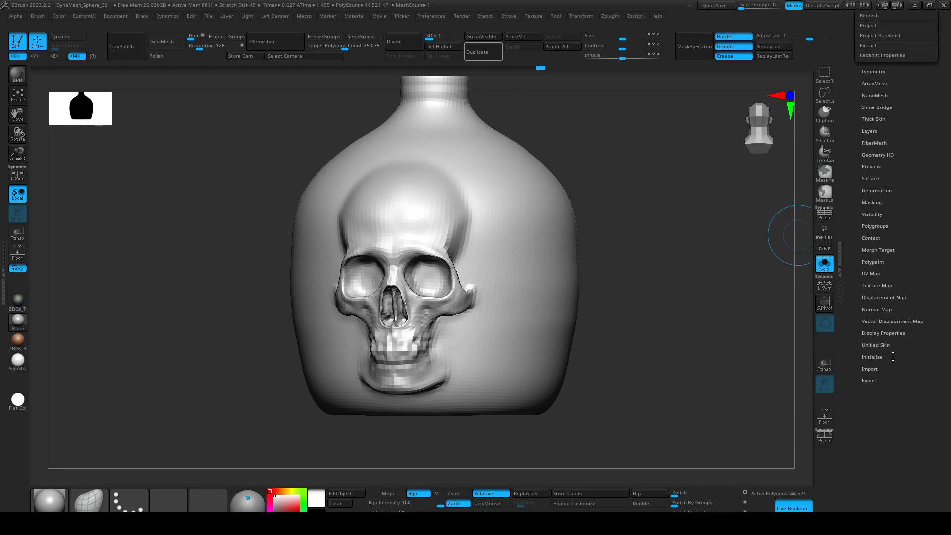
pyautogui.click(875, 381)
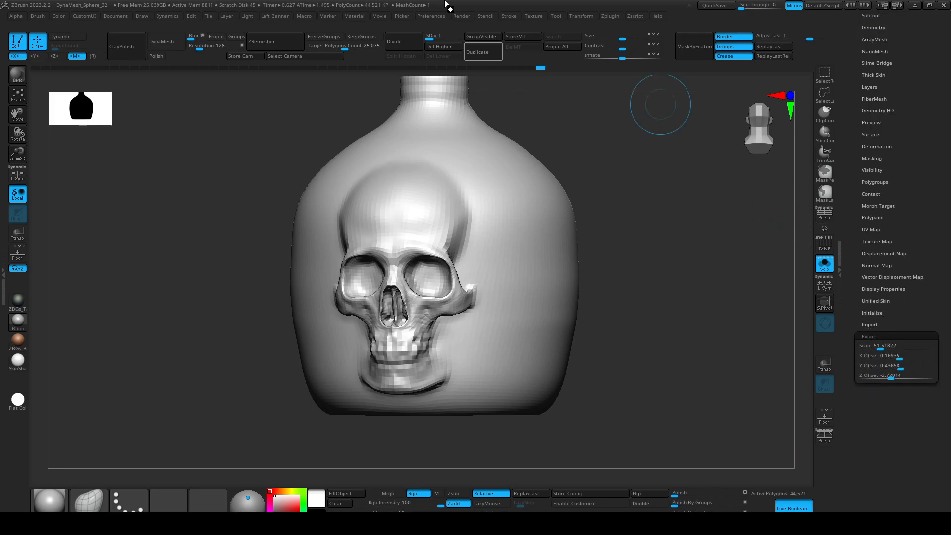
pyautogui.click(431, 16)
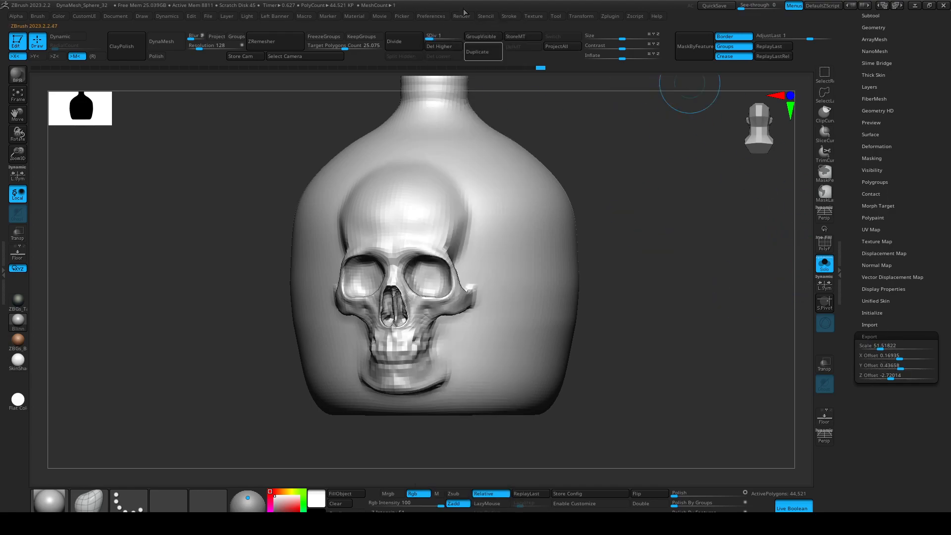
pyautogui.click(430, 17)
pyautogui.click(445, 183)
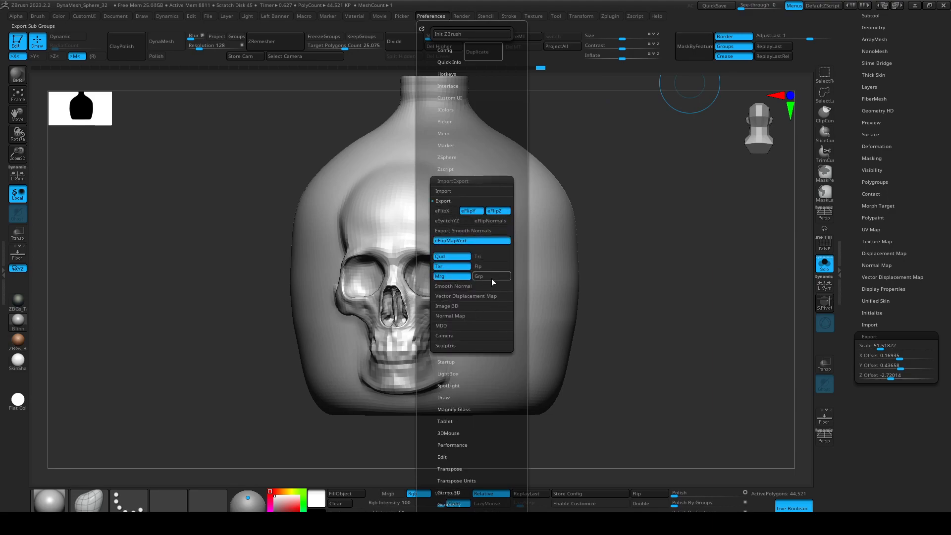
pyautogui.keyDown('alt'); pyautogui.moveTo(679, 193); pyautogui.dragTo(633, 248); pyautogui.keyUp('alt')
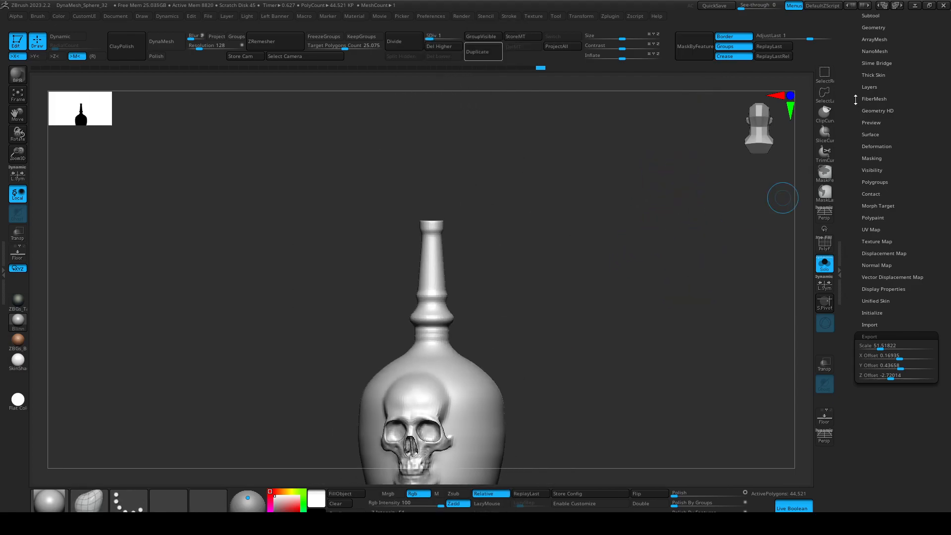
pyautogui.scroll(5, 856, 100)
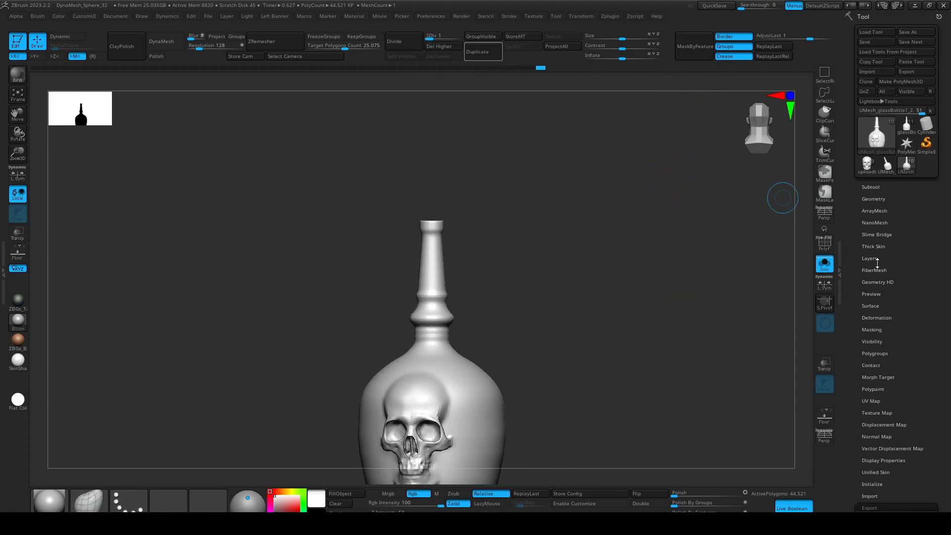
# Export the lowest subdivision level of the bottle to the Downloads folder as skullBottle_low in OBJ format
pyautogui.click(908, 72)
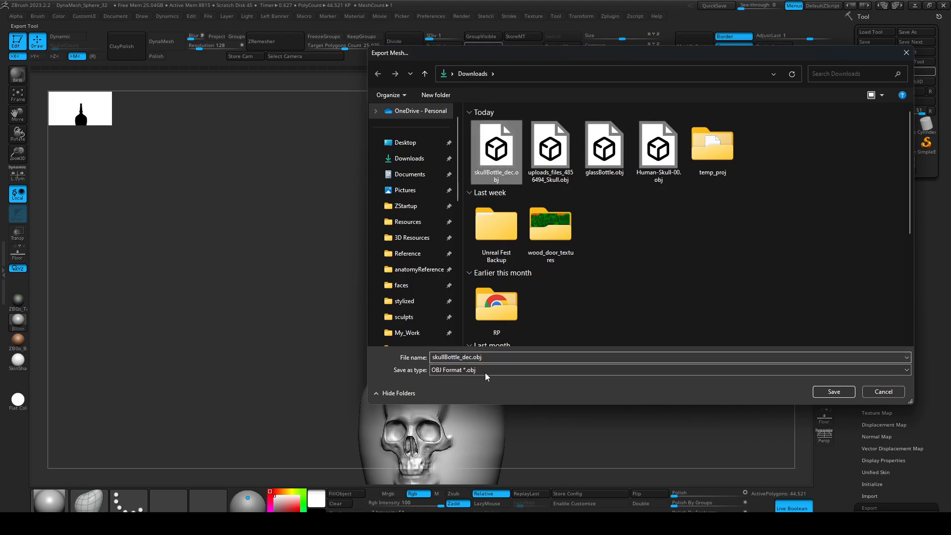
pyautogui.click(468, 358)
pyautogui.click(468, 357)
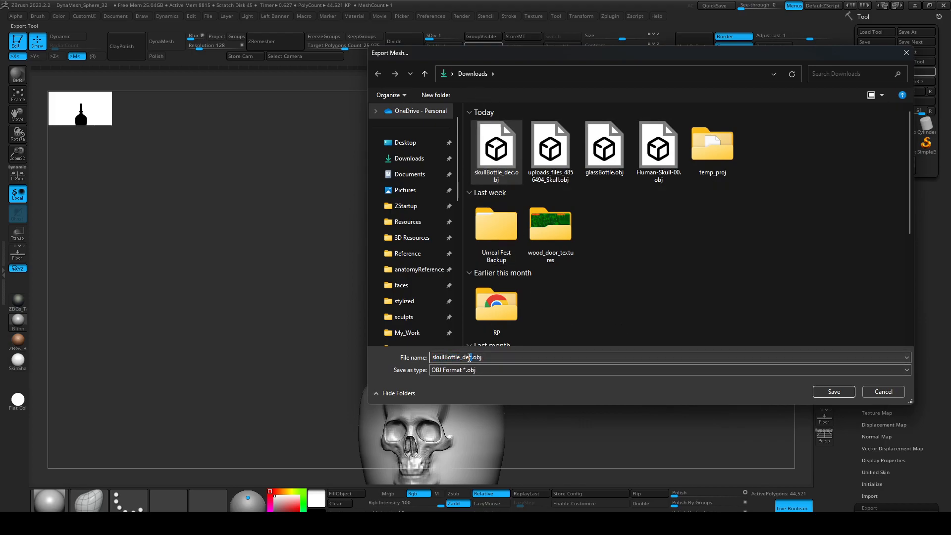
pyautogui.press('BackSpace')
pyautogui.press('BackSpace')
pyautogui.write('low')
pyautogui.press('Return')
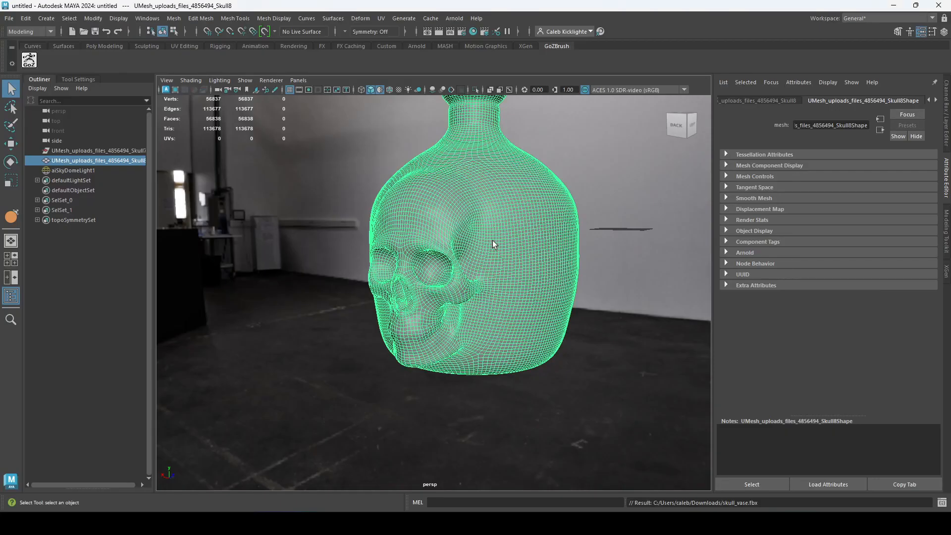
# Switch to Maya and delete the old skull vase mesh from the scene, keeping the sky dome light
pyautogui.click(241, 344)
pyautogui.click(9, 18)
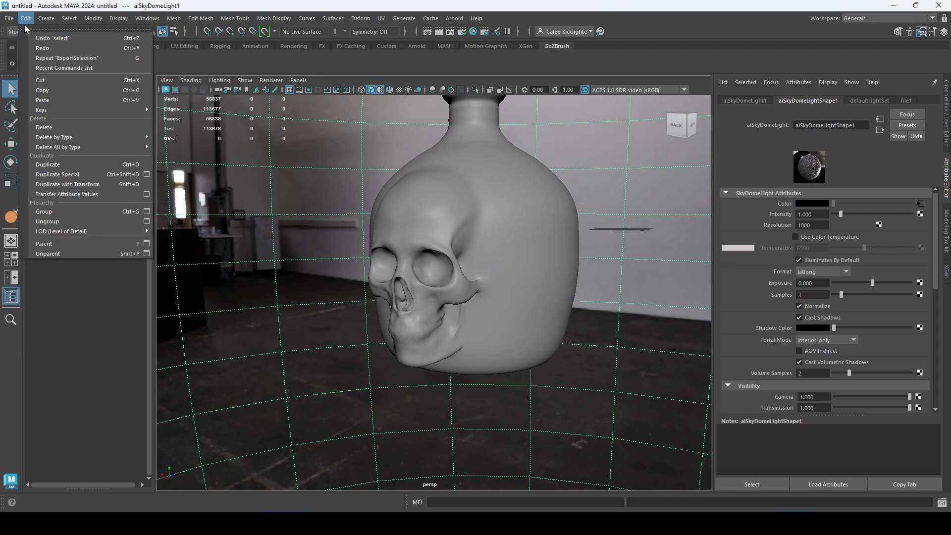
pyautogui.click(521, 196)
pyautogui.press('Delete')
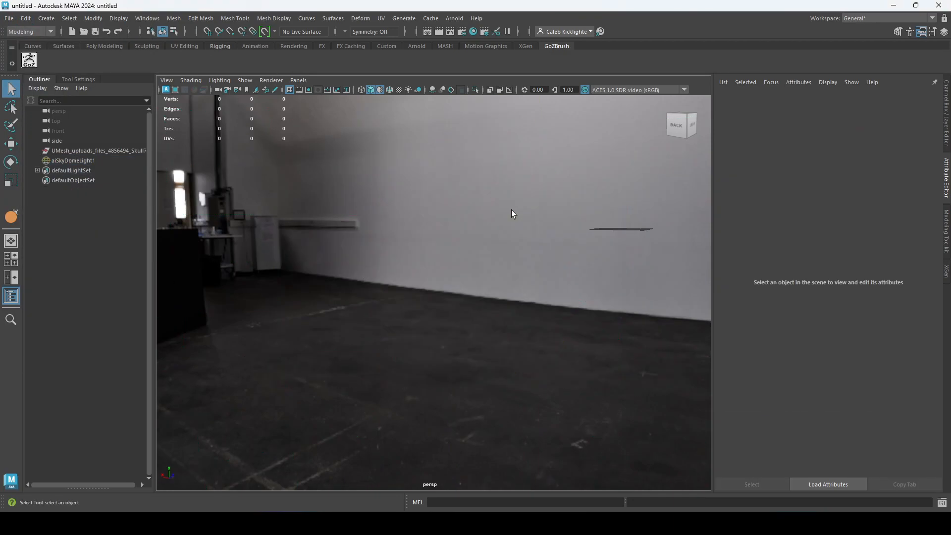
# Import skullBottle_low.obj from the Downloads folder and view the bottle's neck from above
pyautogui.click(9, 18)
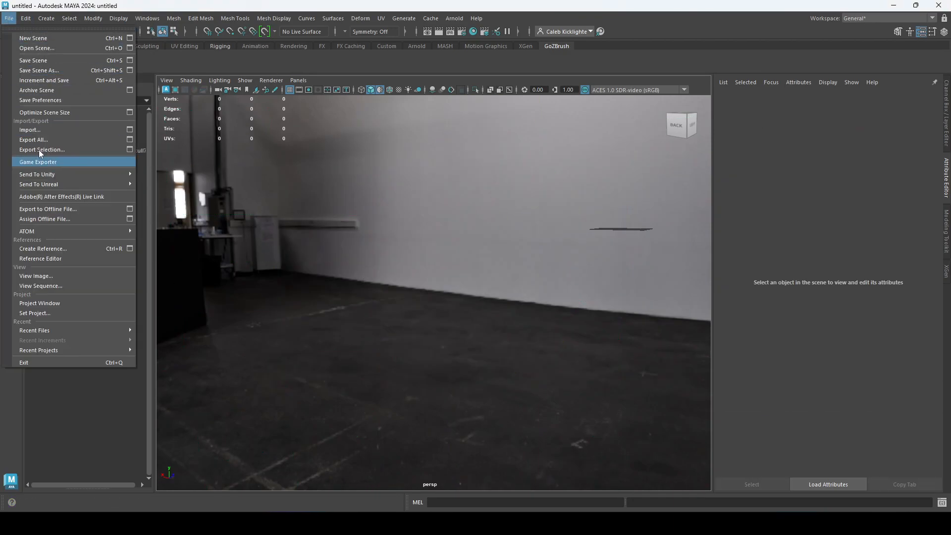
pyautogui.click(70, 162)
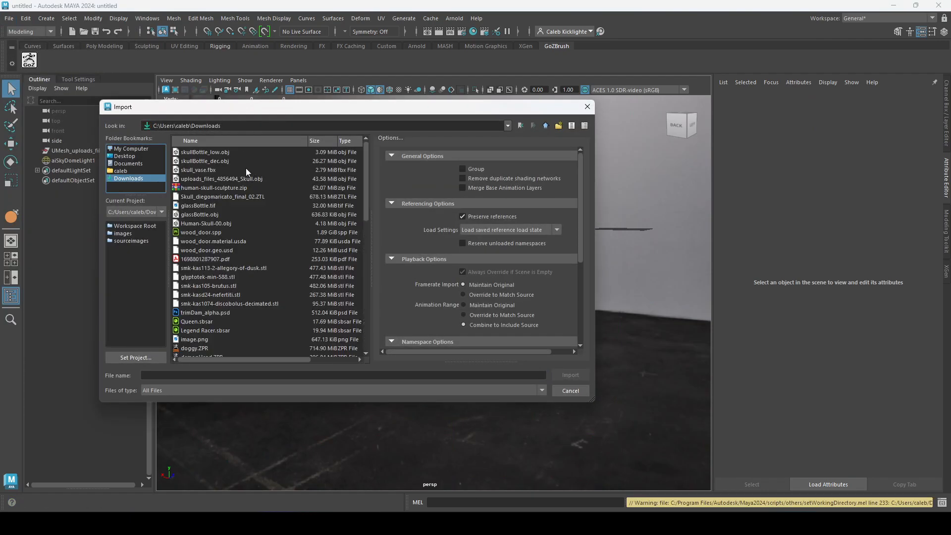
pyautogui.doubleClick(214, 152)
pyautogui.click(492, 301)
pyautogui.keyDown('alt'); pyautogui.moveTo(493, 301); pyautogui.dragTo(530, 322); pyautogui.keyUp('alt')
pyautogui.keyDown('alt'); pyautogui.moveTo(530, 322); pyautogui.dragTo(466, 208, button='right'); pyautogui.keyUp('alt')
pyautogui.keyDown('alt'); pyautogui.moveTo(465, 208); pyautogui.dragTo(447, 446, button='middle'); pyautogui.keyUp('alt')
pyautogui.keyDown('alt'); pyautogui.moveTo(537, 307); pyautogui.dragTo(465, 319); pyautogui.keyUp('alt')
pyautogui.moveTo(475, 227); pyautogui.dragTo(474, 200, button='right')
pyautogui.keyDown('alt'); pyautogui.moveTo(483, 330); pyautogui.dragTo(535, 401); pyautogui.keyUp('alt')
# Select an edge loop around the bottle and change the workspace to UV Editing
pyautogui.doubleClick(432, 356)
pyautogui.keyDown('alt'); pyautogui.moveTo(432, 356); pyautogui.dragTo(454, 289); pyautogui.keyUp('alt')
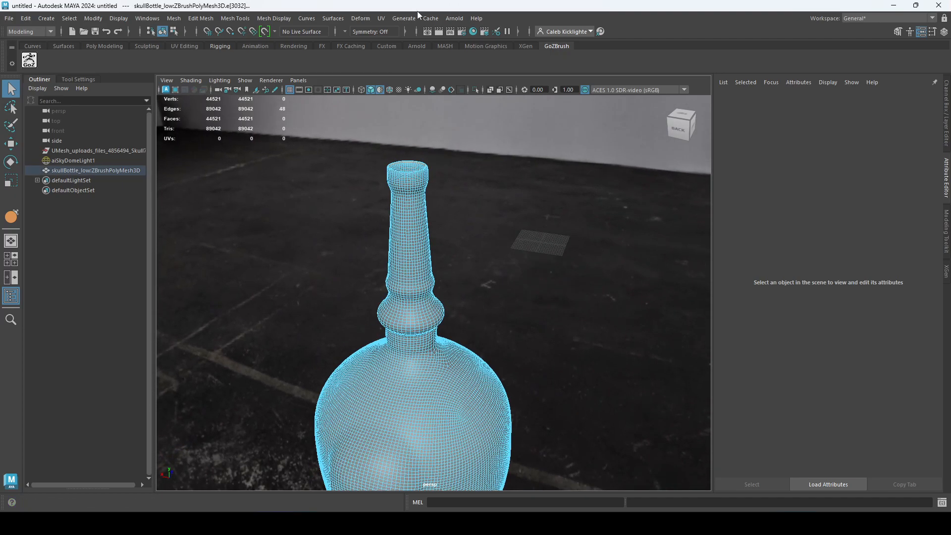
pyautogui.click(388, 20)
pyautogui.press('Escape')
pyautogui.click(921, 20)
pyautogui.click(886, 82)
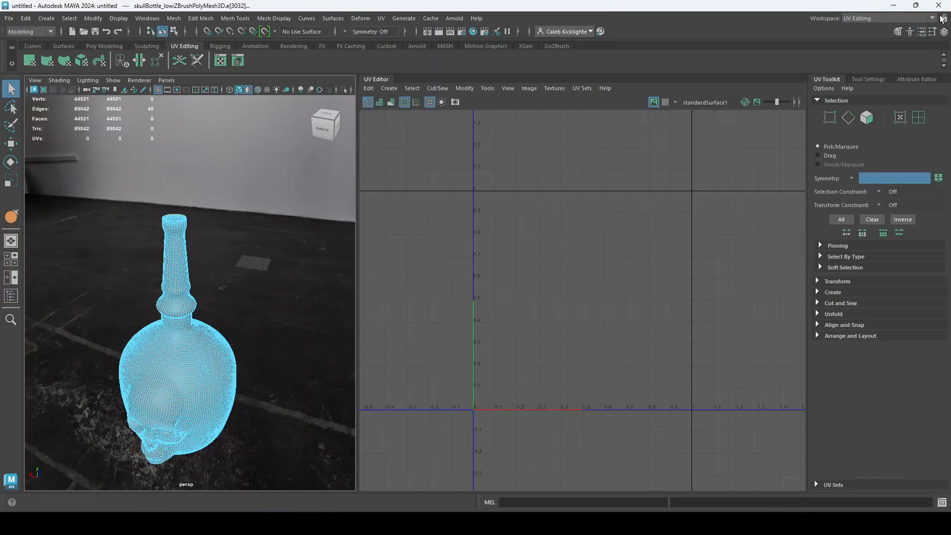
# Select the whole bottle as an object and create Automatic UV mapping for it
pyautogui.moveTo(171, 228); pyautogui.dragTo(218, 213, button='right')
pyautogui.click(389, 88)
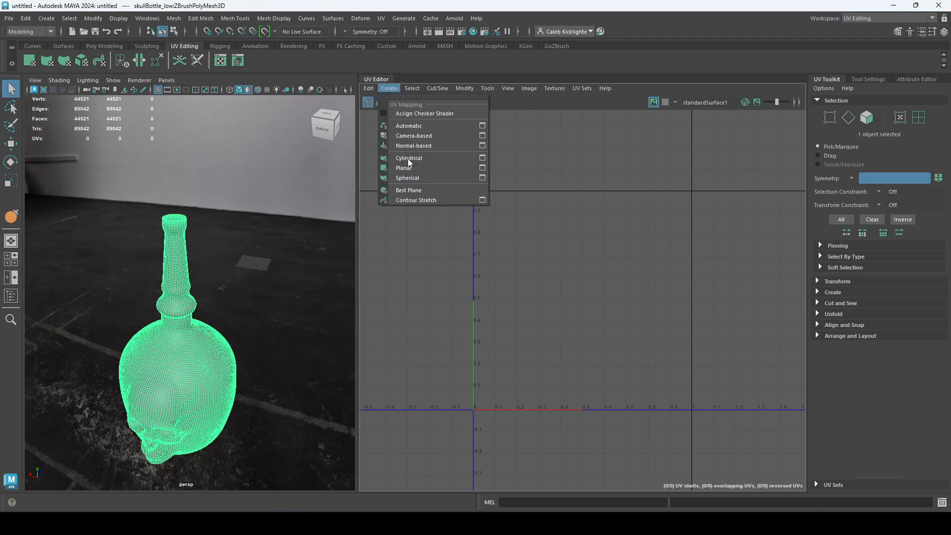
pyautogui.click(438, 126)
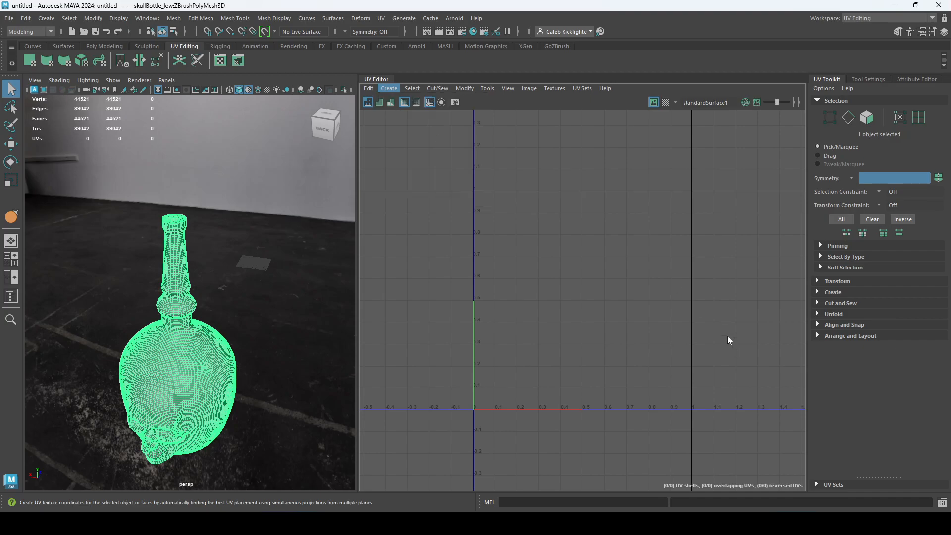
pyautogui.keyDown('alt'); pyautogui.moveTo(187, 319); pyautogui.dragTo(233, 357); pyautogui.keyUp('alt')
# Set the selection mode to UV shells and select the shells around one of the skull's eye sockets
pyautogui.moveTo(231, 233); pyautogui.dragTo(277, 245, button='right')
pyautogui.click(167, 254)
pyautogui.click(159, 242)
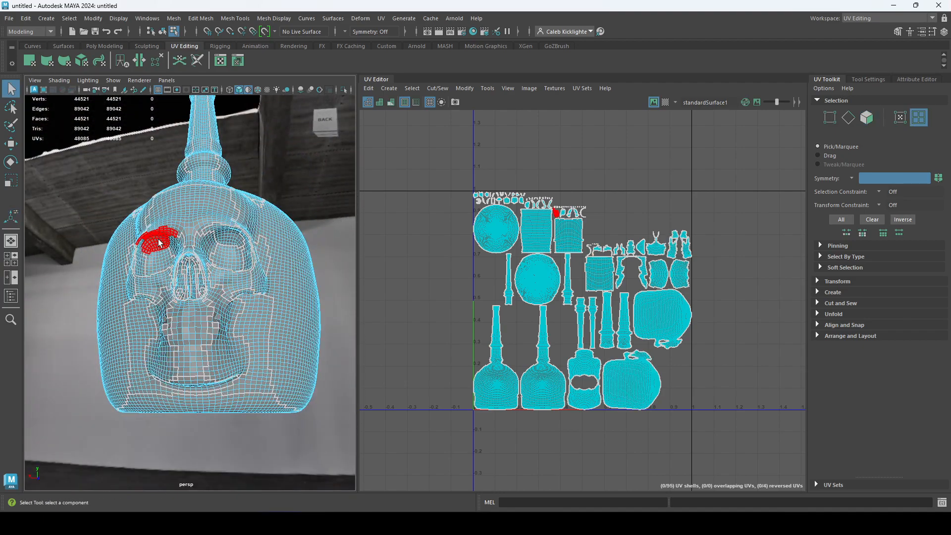
pyautogui.click(157, 260)
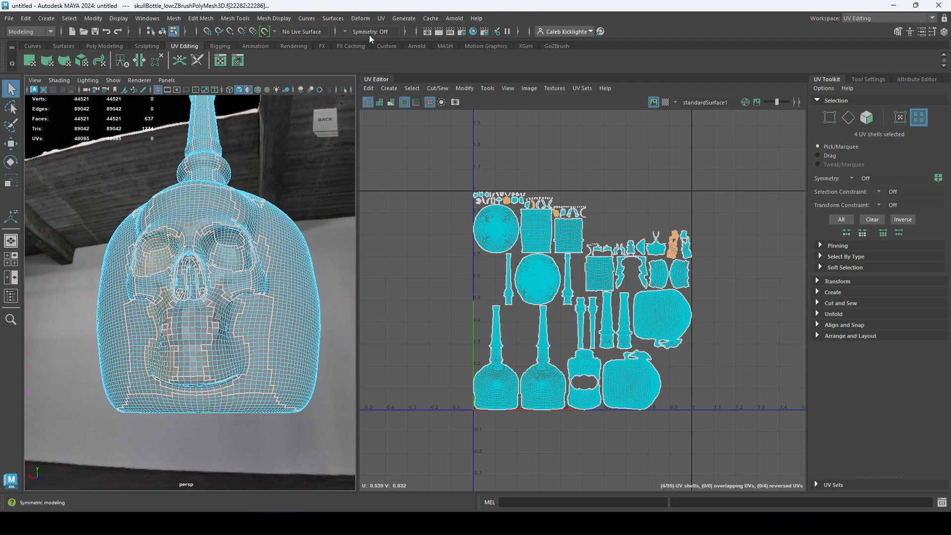
# Try to enable Topology symmetry using a centre-line edge on the skull's forehead
pyautogui.click(348, 32)
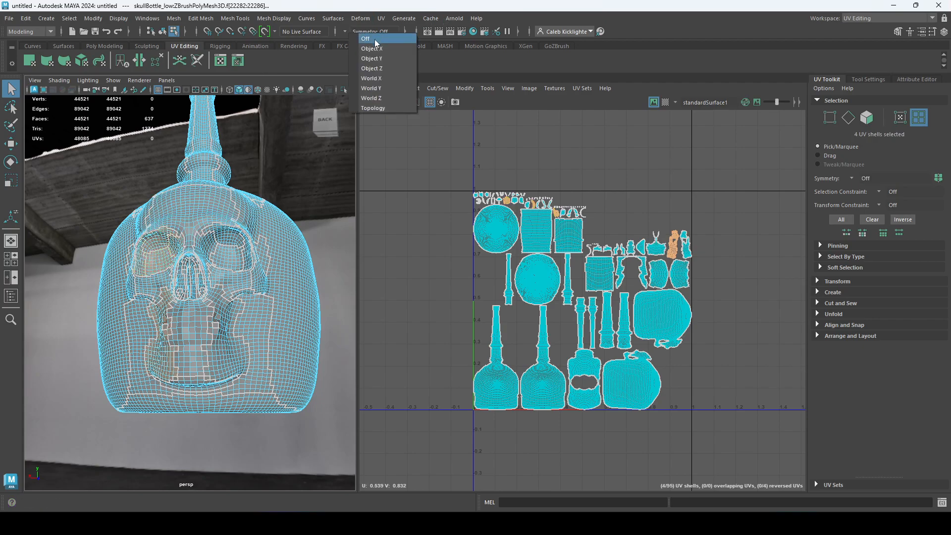
pyautogui.click(382, 105)
pyautogui.scroll(5, 177, 141)
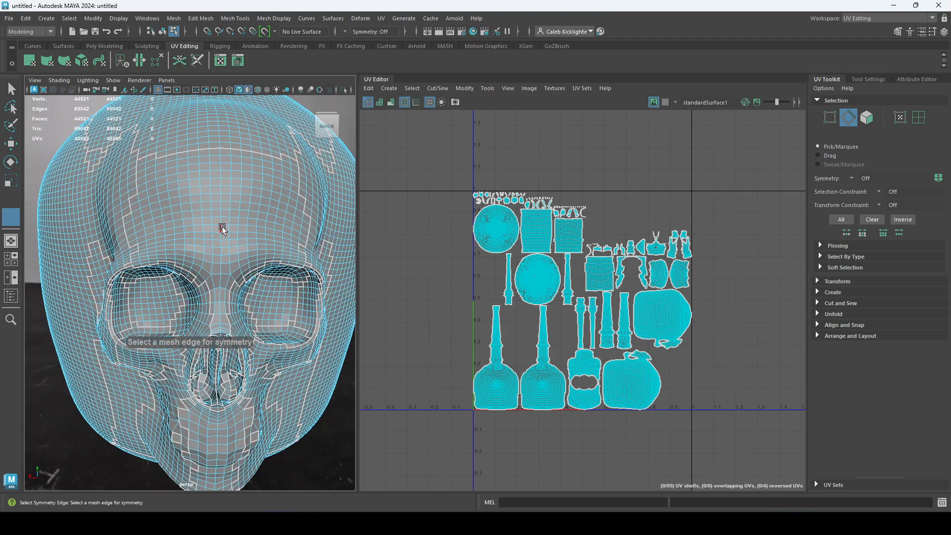
pyautogui.click(222, 227)
pyautogui.keyDown('alt'); pyautogui.moveTo(286, 312); pyautogui.dragTo(298, 267); pyautogui.keyUp('alt')
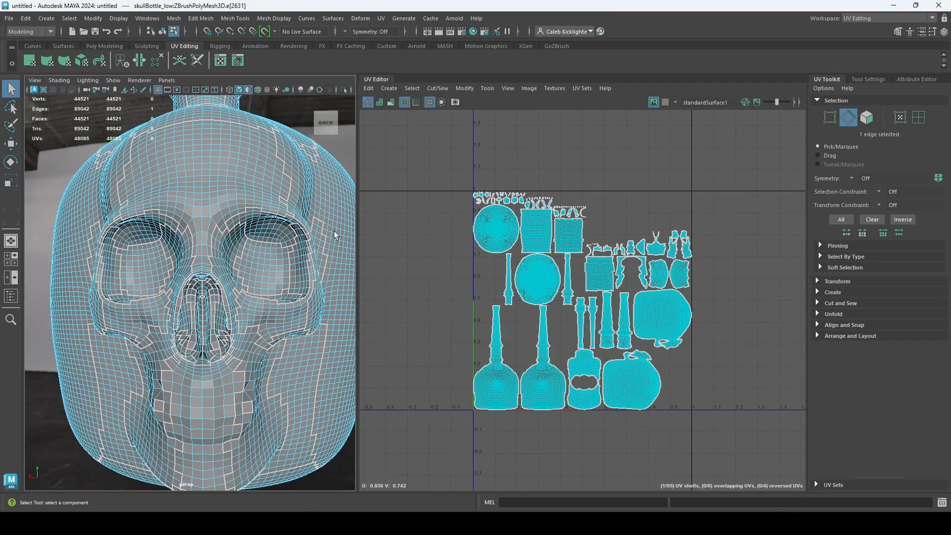
pyautogui.click(351, 31)
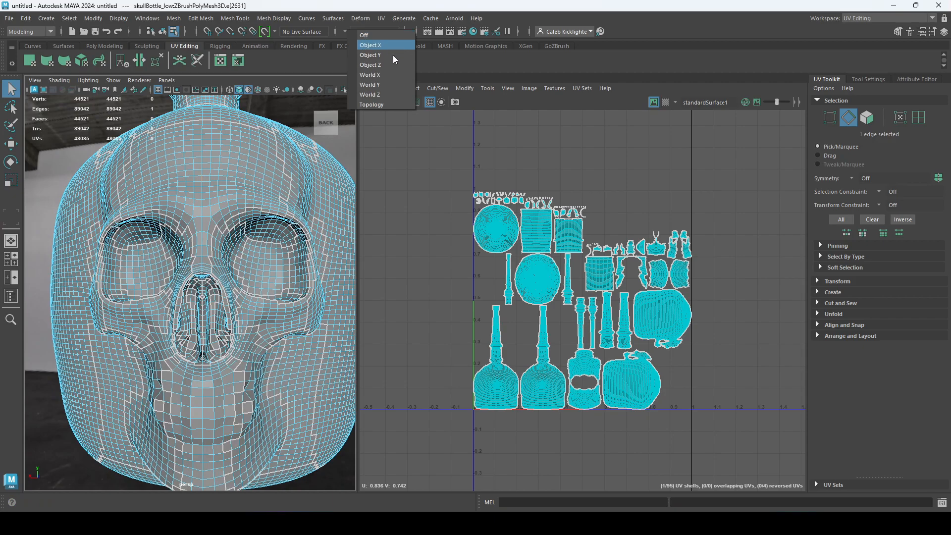
pyautogui.click(372, 106)
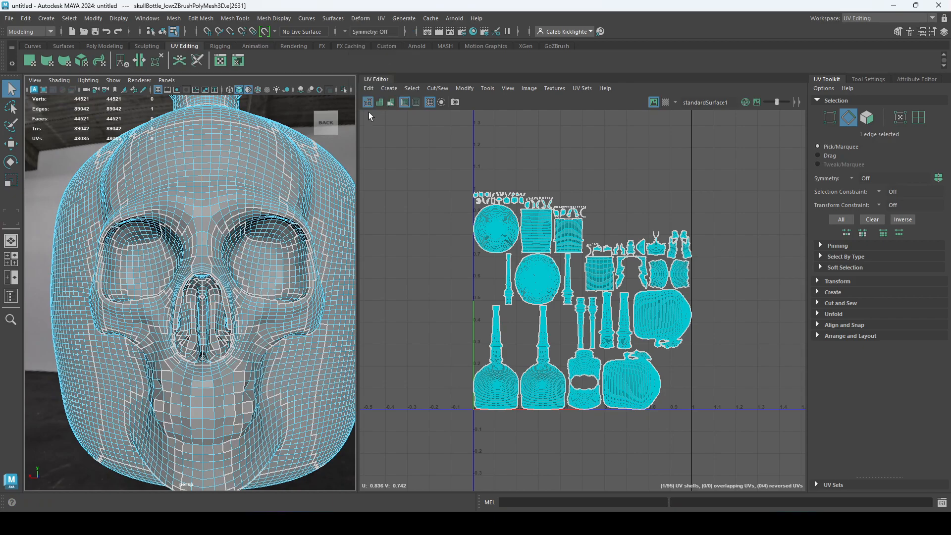
pyautogui.click(203, 172)
pyautogui.keyDown('alt'); pyautogui.moveTo(299, 385); pyautogui.dragTo(295, 377); pyautogui.keyUp('alt')
pyautogui.keyDown('alt'); pyautogui.moveTo(295, 376); pyautogui.dragTo(4, 312, button='right'); pyautogui.keyUp('alt')
pyautogui.press('a')
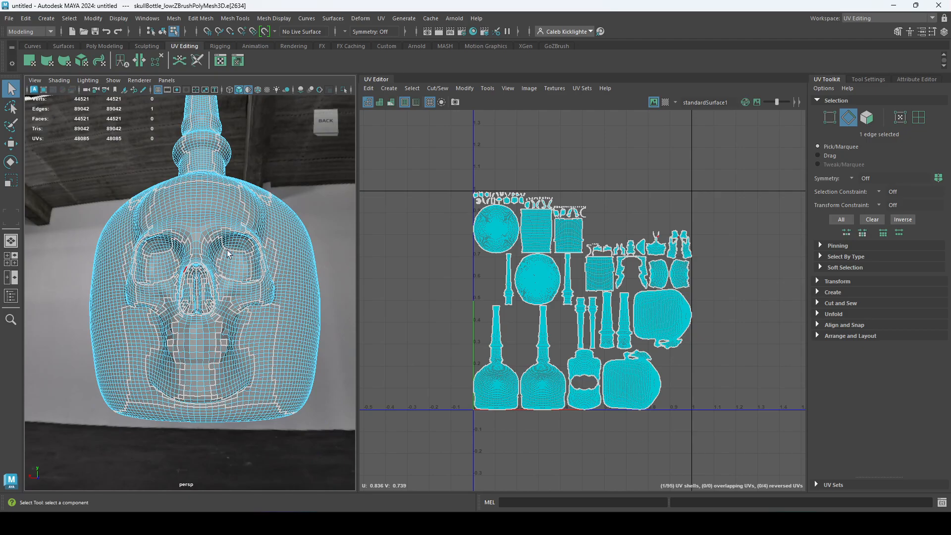
# Examine the automatic UV seams on the skull bottle and the resulting shells in the UV layout
pyautogui.keyDown('alt'); pyautogui.moveTo(228, 253); pyautogui.dragTo(283, 227); pyautogui.keyUp('alt')
pyautogui.keyDown('alt'); pyautogui.moveTo(187, 236); pyautogui.dragTo(193, 208); pyautogui.keyUp('alt')
pyautogui.keyDown('alt'); pyautogui.moveTo(193, 208); pyautogui.dragTo(218, 168, button='right'); pyautogui.keyUp('alt')
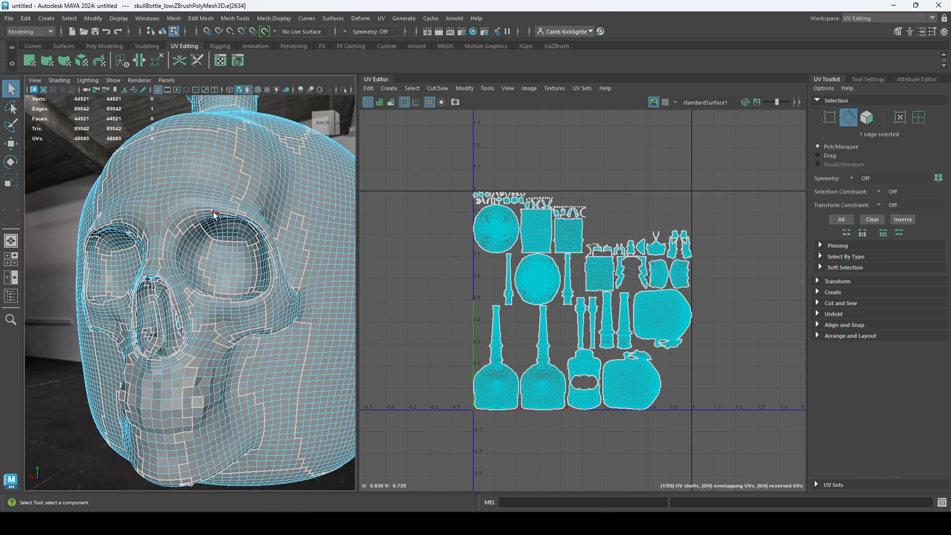
pyautogui.keyDown('alt'); pyautogui.moveTo(590, 266); pyautogui.dragTo(619, 266, button='right'); pyautogui.keyUp('alt')
pyautogui.keyDown('alt'); pyautogui.moveTo(597, 190); pyautogui.dragTo(535, 299, button='middle'); pyautogui.keyUp('alt')
pyautogui.keyDown('alt'); pyautogui.moveTo(535, 299); pyautogui.dragTo(579, 322, button='right'); pyautogui.keyUp('alt')
pyautogui.keyDown('alt'); pyautogui.moveTo(546, 330); pyautogui.dragTo(645, 85, button='middle'); pyautogui.keyUp('alt')
pyautogui.keyDown('alt'); pyautogui.moveTo(588, 263); pyautogui.dragTo(477, 436, button='middle'); pyautogui.keyUp('alt')
pyautogui.keyDown('alt'); pyautogui.moveTo(614, 323); pyautogui.dragTo(433, 340, button='right'); pyautogui.keyUp('alt')
pyautogui.keyDown('alt'); pyautogui.moveTo(434, 344); pyautogui.dragTo(523, 310, button='middle'); pyautogui.keyUp('alt')
pyautogui.keyDown('alt'); pyautogui.moveTo(258, 268); pyautogui.dragTo(188, 297); pyautogui.keyUp('alt')
pyautogui.keyDown('alt'); pyautogui.moveTo(232, 297); pyautogui.dragTo(130, 307, button='right'); pyautogui.keyUp('alt')
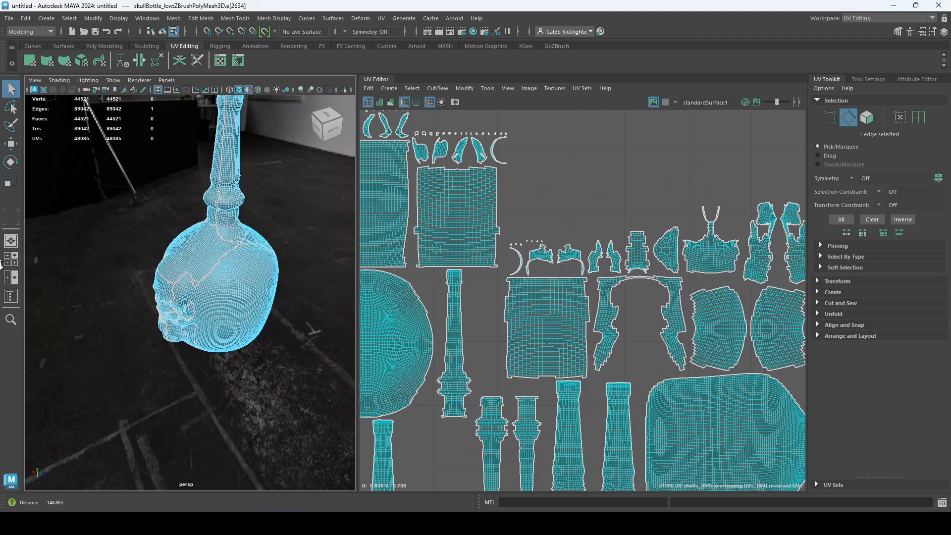
pyautogui.keyDown('alt'); pyautogui.moveTo(130, 307); pyautogui.dragTo(198, 251); pyautogui.keyUp('alt')
# Select the UV shells of the forehead, eye sockets and nose, then add the remaining shells across the face
pyautogui.moveTo(211, 229); pyautogui.dragTo(263, 259, button='right')
pyautogui.keyDown('alt'); pyautogui.moveTo(196, 255); pyautogui.dragTo(277, 247, button='right'); pyautogui.keyUp('alt')
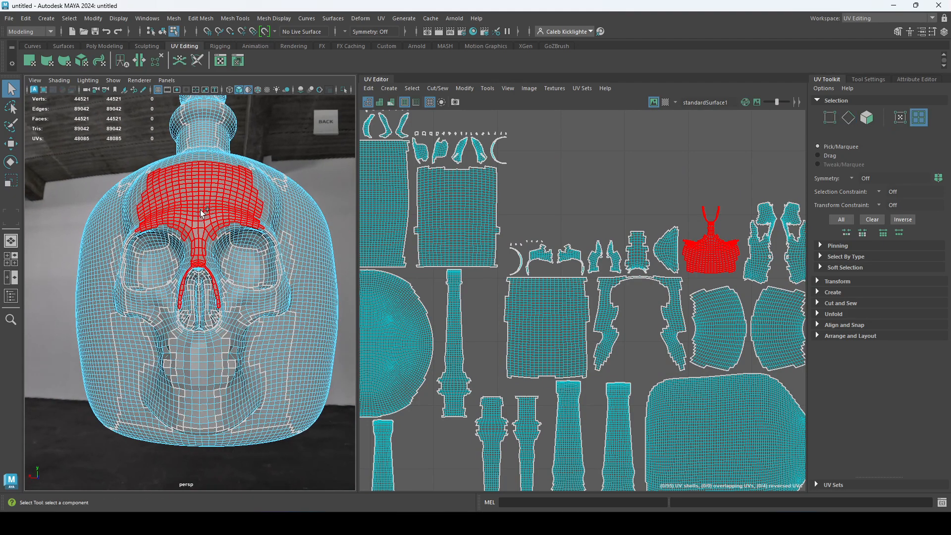
pyautogui.click(202, 215)
pyautogui.keyDown('shift'); pyautogui.click(213, 264); pyautogui.keyUp('shift')
pyautogui.keyDown('shift'); pyautogui.click(184, 263); pyautogui.keyUp('shift')
pyautogui.keyDown('shift'); pyautogui.click(157, 260); pyautogui.keyUp('shift')
pyautogui.keyDown('shift'); pyautogui.click(154, 243); pyautogui.keyUp('shift')
pyautogui.keyDown('shift'); pyautogui.click(132, 277); pyautogui.keyUp('shift')
pyautogui.keyDown('shift'); pyautogui.click(143, 298); pyautogui.keyUp('shift')
pyautogui.keyDown('alt'); pyautogui.moveTo(119, 317); pyautogui.dragTo(267, 307); pyautogui.keyUp('alt')
pyautogui.keyDown('shift'); pyautogui.moveTo(302, 168); pyautogui.dragTo(230, 469); pyautogui.keyUp('shift')
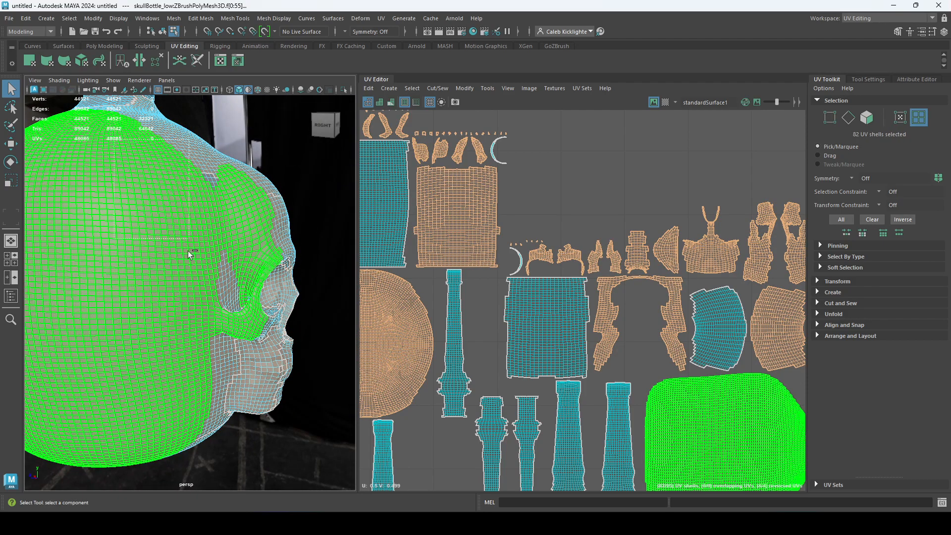
# Deselect the large UV shells of the bottle's body so only the small shells on the skull face stay selected
pyautogui.keyDown('ctrl'); pyautogui.moveTo(188, 241); pyautogui.dragTo(203, 236); pyautogui.keyUp('ctrl')
pyautogui.keyDown('alt'); pyautogui.moveTo(296, 459); pyautogui.dragTo(209, 295); pyautogui.keyUp('alt')
pyautogui.keyDown('ctrl'); pyautogui.click(153, 325); pyautogui.keyUp('ctrl')
pyautogui.keyDown('alt'); pyautogui.moveTo(153, 325); pyautogui.dragTo(353, 334); pyautogui.keyUp('alt')
pyautogui.keyDown('ctrl'); pyautogui.click(265, 428); pyautogui.keyUp('ctrl')
pyautogui.keyDown('alt'); pyautogui.moveTo(541, 176); pyautogui.dragTo(554, 170, button='middle'); pyautogui.keyUp('alt')
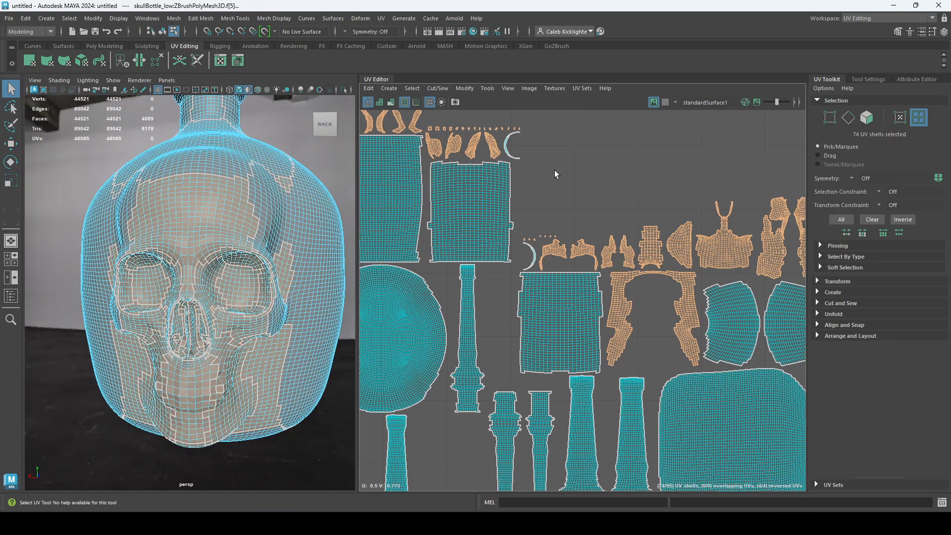
# Merge the selected skull face shells with their neighbours using Move and Sew
pyautogui.click(466, 89)
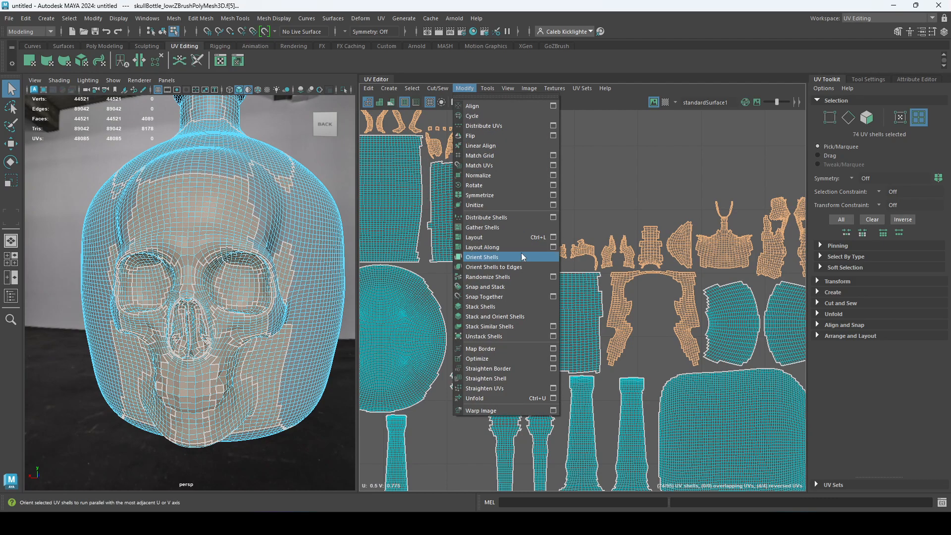
pyautogui.moveTo(441, 87)
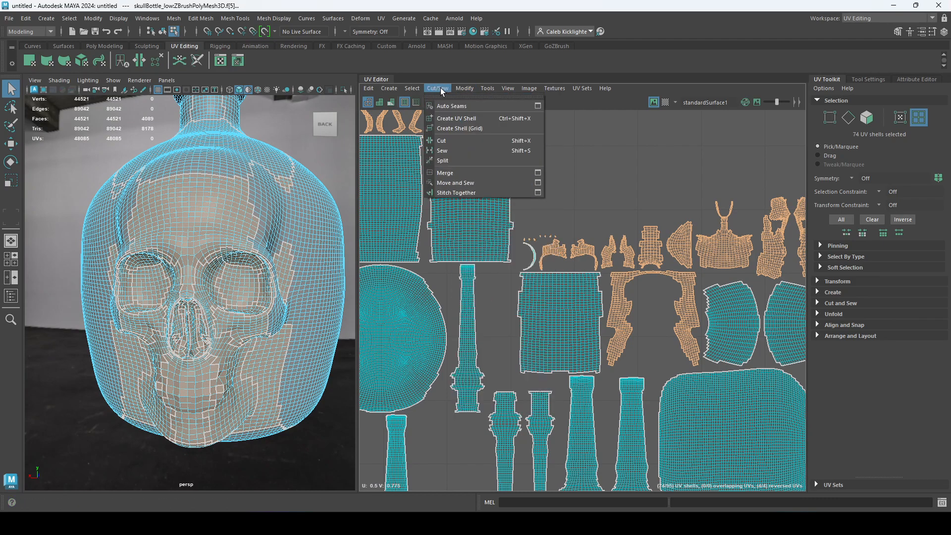
pyautogui.click(473, 181)
pyautogui.keyDown('alt'); pyautogui.moveTo(649, 311); pyautogui.dragTo(407, 156, button='right'); pyautogui.keyUp('alt')
pyautogui.keyDown('alt'); pyautogui.moveTo(515, 323); pyautogui.dragTo(504, 164, button='middle'); pyautogui.keyUp('alt')
# Select the sewn skull shell and move it along U, clear of the other UV shells
pyautogui.click(663, 373)
pyautogui.keyDown('alt'); pyautogui.moveTo(743, 379); pyautogui.dragTo(614, 404, button='middle'); pyautogui.keyUp('alt')
pyautogui.press('w')
pyautogui.moveTo(594, 302); pyautogui.dragTo(811, 302)
pyautogui.scroll(8, 675, 385)
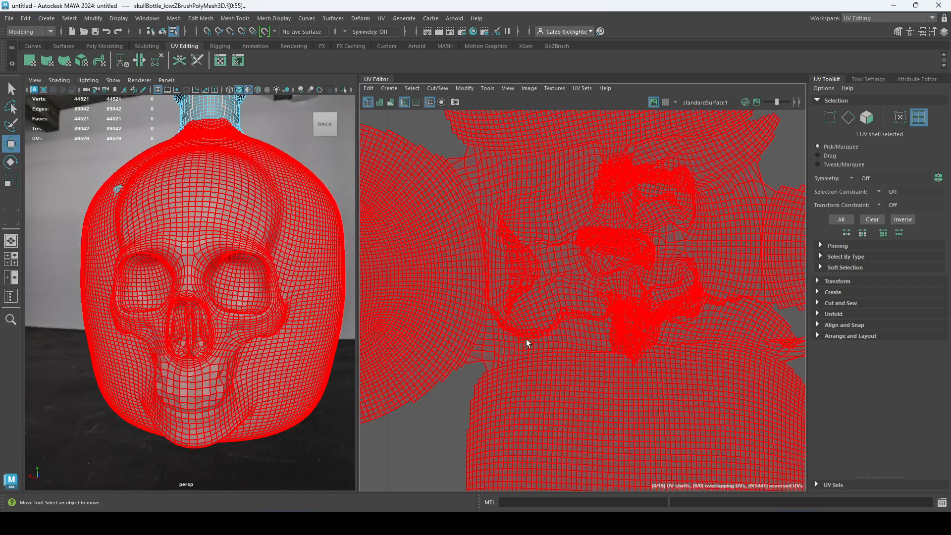
# Select the edge loop beneath the skull's chin in the UV layout and cut the shell along it
pyautogui.moveTo(526, 339); pyautogui.dragTo(480, 314, button='right')
pyautogui.doubleClick(478, 353)
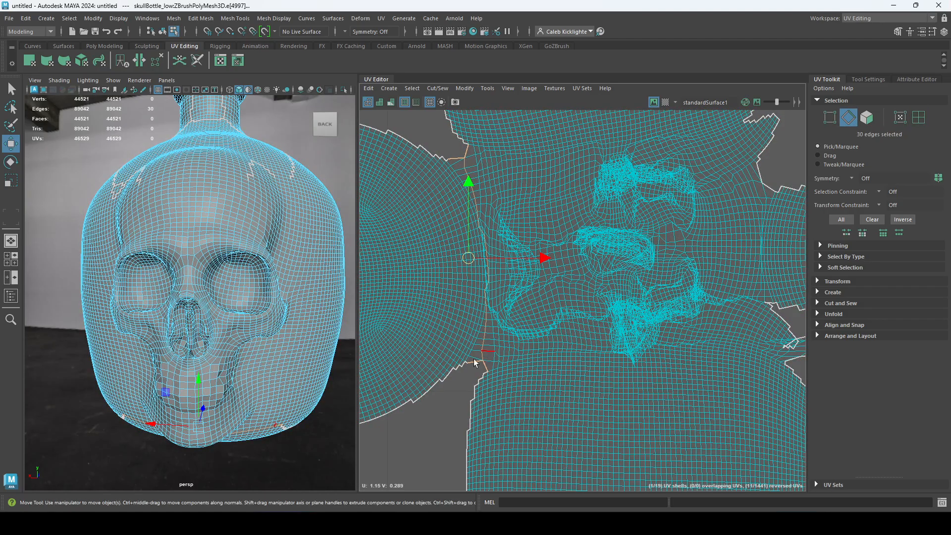
pyautogui.keyDown('alt'); pyautogui.moveTo(322, 459); pyautogui.dragTo(323, 421); pyautogui.keyUp('alt')
pyautogui.hotkey('ctrl', 'x')
pyautogui.scroll(-1, 584, 375)
pyautogui.keyDown('alt'); pyautogui.moveTo(666, 347); pyautogui.dragTo(425, 372, button='middle'); pyautogui.keyUp('alt')
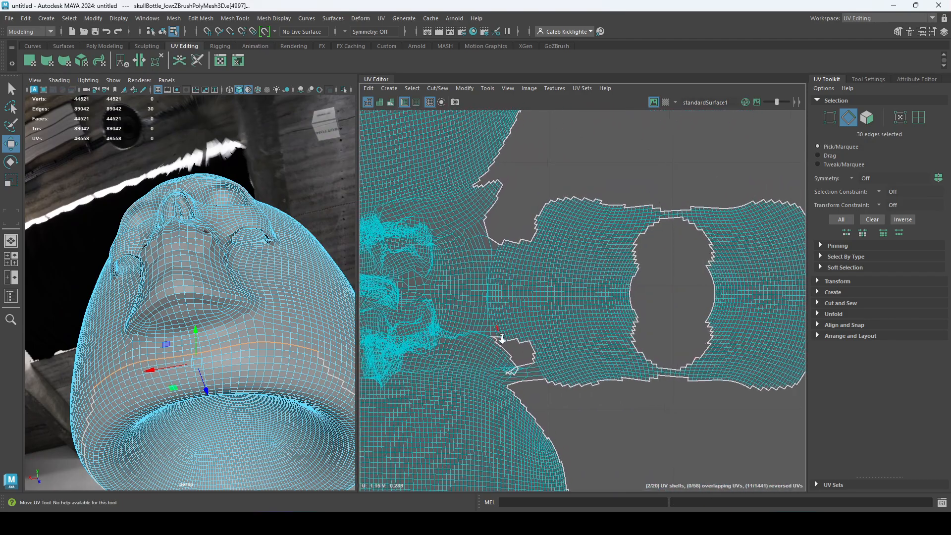
# Select the edge loop running across the forehead and around the bottle's shoulder, and cut the UVs along it
pyautogui.scroll(3, 492, 332)
pyautogui.doubleClick(486, 337)
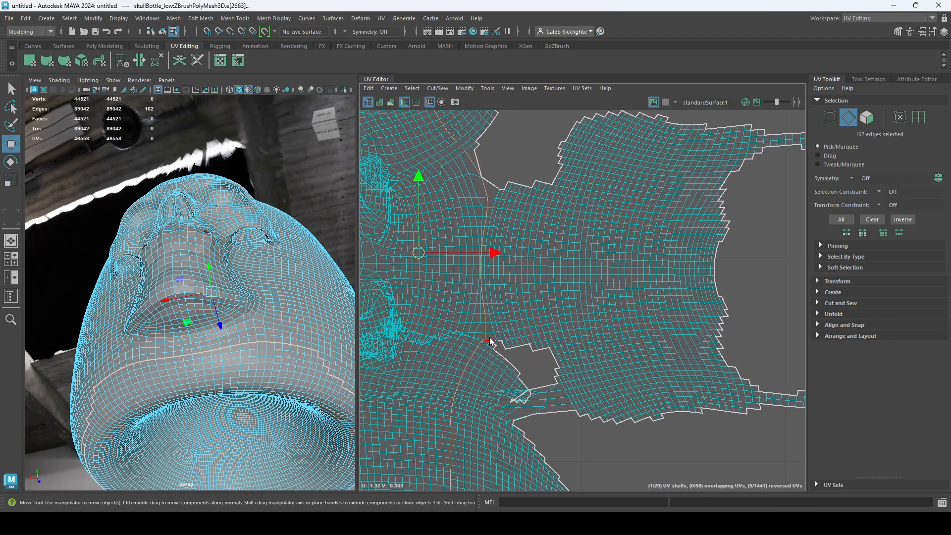
pyautogui.hotkey('shift', 'x')
# Select the edges of the narrow stretched strip beside the shoulder section in the UV layout and cut them
pyautogui.keyDown('alt'); pyautogui.moveTo(559, 416); pyautogui.dragTo(411, 390, button='right'); pyautogui.keyUp('alt')
pyautogui.keyDown('alt'); pyautogui.moveTo(530, 382); pyautogui.dragTo(781, 502, button='right'); pyautogui.keyUp('alt')
pyautogui.keyDown('alt'); pyautogui.moveTo(607, 447); pyautogui.dragTo(585, 399, button='middle'); pyautogui.keyUp('alt')
pyautogui.doubleClick(554, 404)
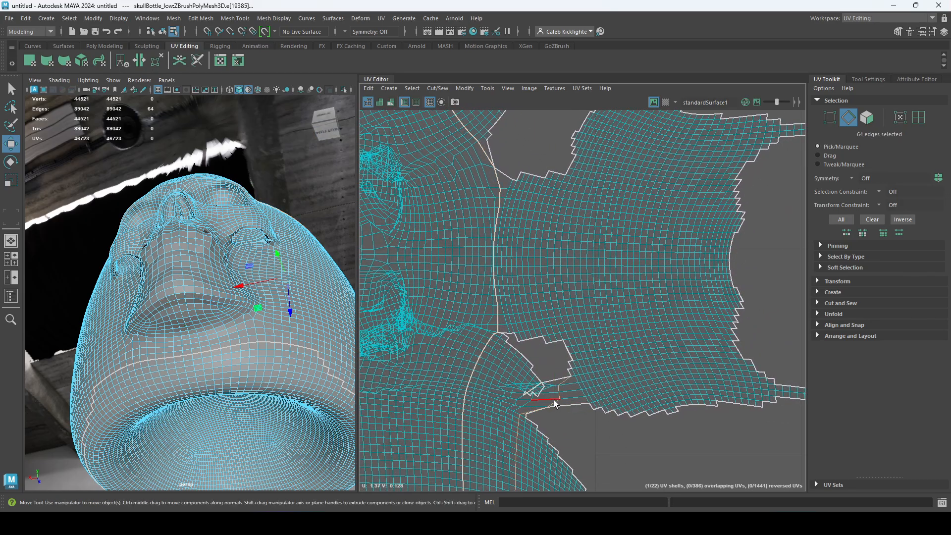
pyautogui.doubleClick(588, 402)
pyautogui.hotkey('shift', 'x')
# Select the edges of the small jagged notch in the seam above the skull's forehead and sew them with Move and Sew
pyautogui.keyDown('alt'); pyautogui.moveTo(195, 248); pyautogui.dragTo(200, 342); pyautogui.keyUp('alt')
pyautogui.keyDown('alt'); pyautogui.moveTo(244, 296); pyautogui.dragTo(117, 226); pyautogui.keyUp('alt')
pyautogui.press('q')
pyautogui.click(109, 202)
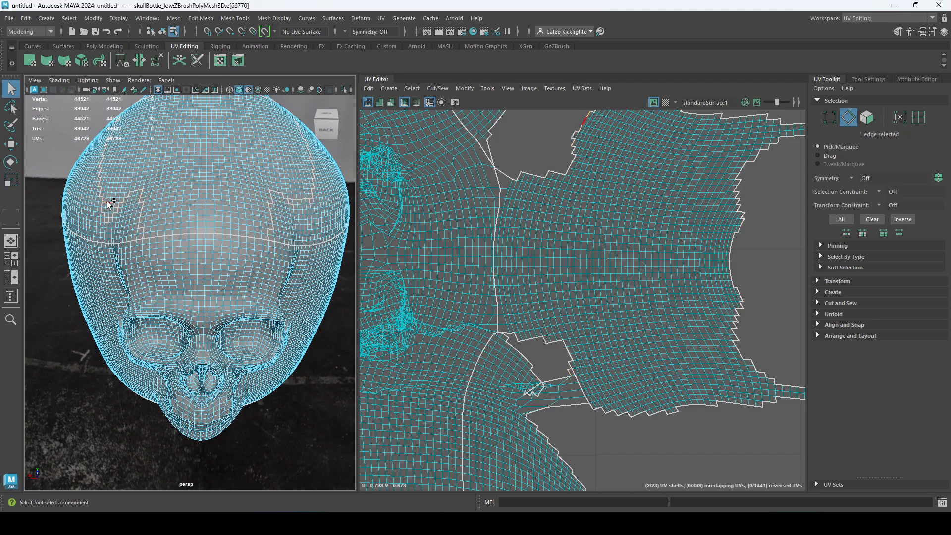
pyautogui.keyDown('shift'); pyautogui.click(113, 205); pyautogui.keyUp('shift')
pyautogui.keyDown('shift'); pyautogui.click(117, 207); pyautogui.keyUp('shift')
pyautogui.keyDown('alt'); pyautogui.moveTo(300, 286); pyautogui.dragTo(168, 261, button='right'); pyautogui.keyUp('alt')
pyautogui.keyDown('alt'); pyautogui.moveTo(298, 241); pyautogui.dragTo(328, 250); pyautogui.keyUp('alt')
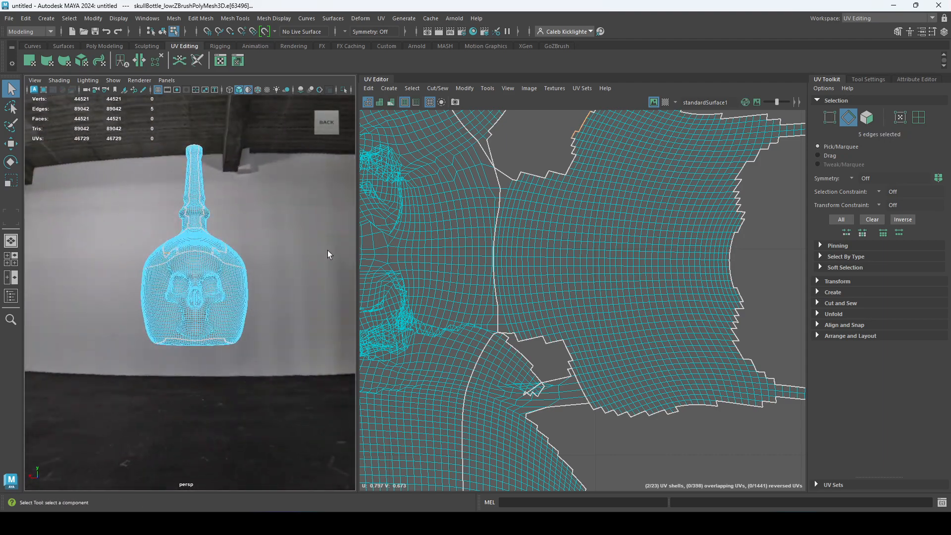
pyautogui.click(235, 19)
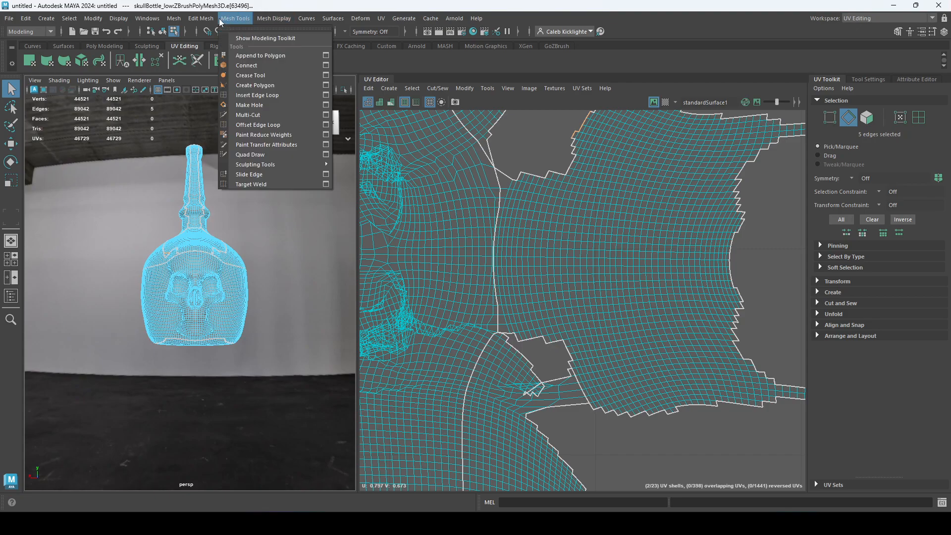
pyautogui.click(616, 79)
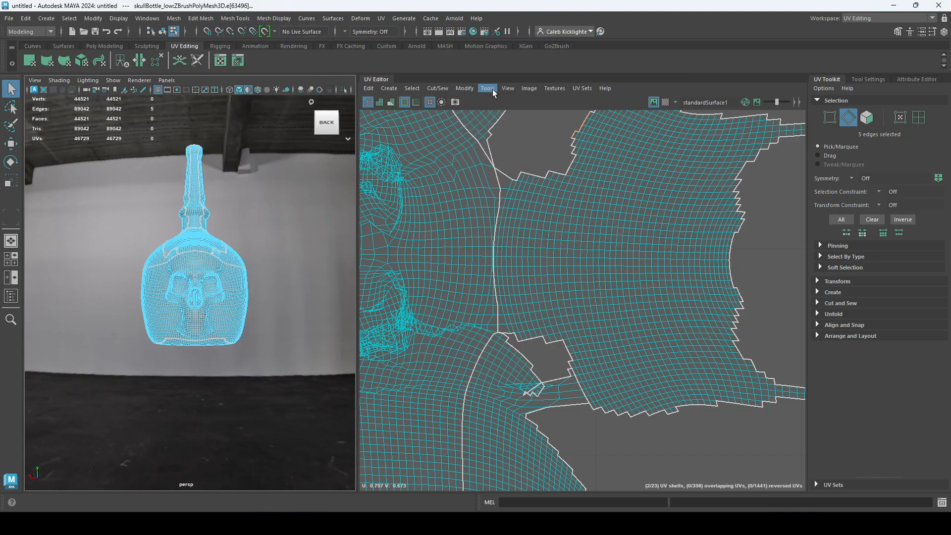
pyautogui.click(458, 88)
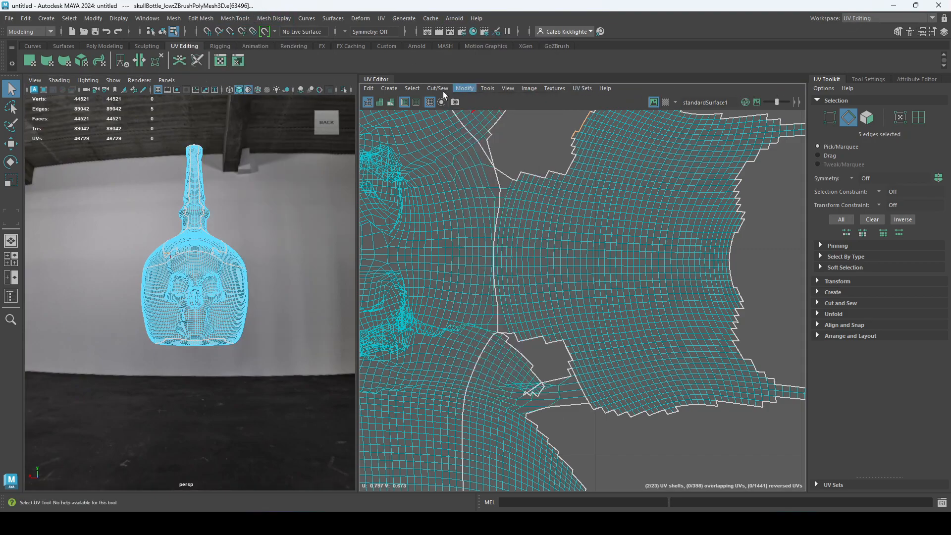
pyautogui.click(476, 182)
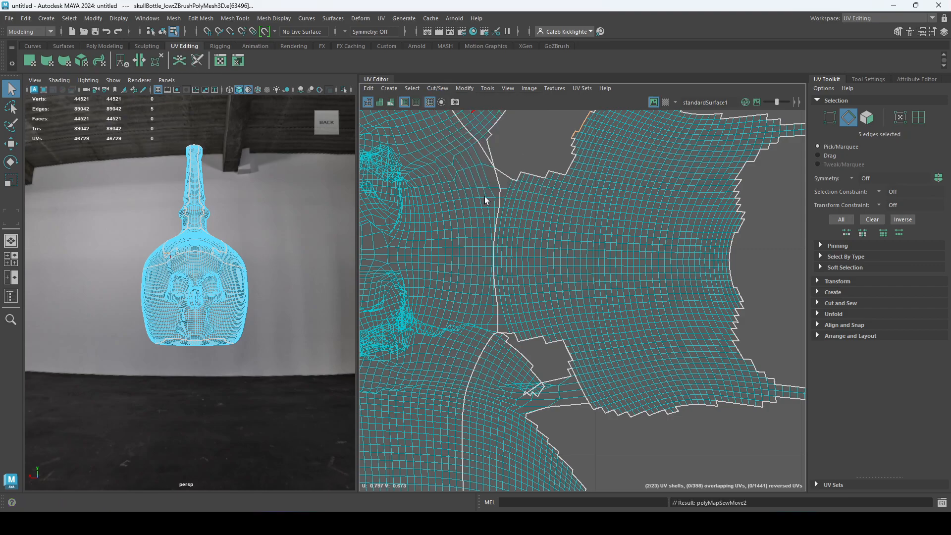
# Try to cut the edges across the narrow stretched strip beside the shoulder section in the UV layout
pyautogui.click(556, 399)
pyautogui.keyDown('shift'); pyautogui.click(562, 379); pyautogui.keyUp('shift')
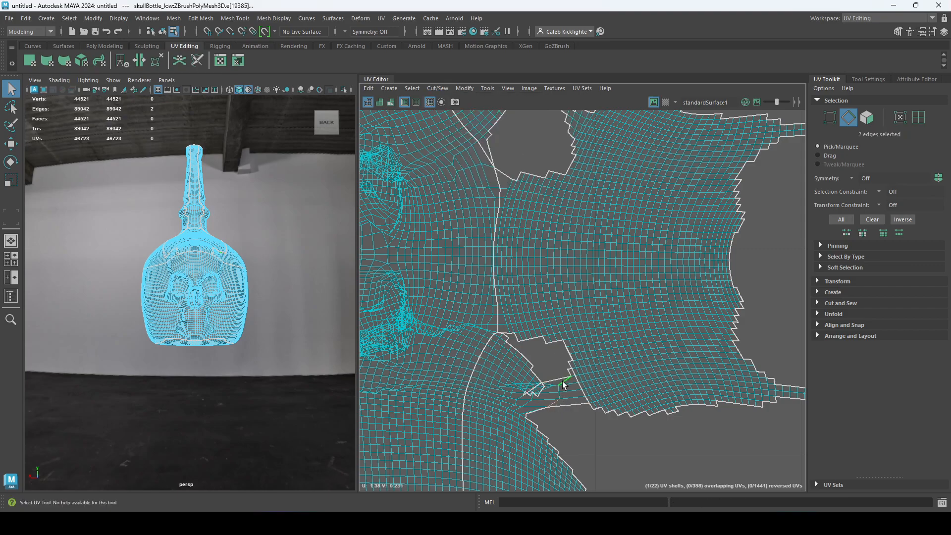
pyautogui.hotkey('shift', 'x')
pyautogui.keyDown('alt'); pyautogui.moveTo(266, 230); pyautogui.dragTo(228, 248); pyautogui.keyUp('alt')
pyautogui.scroll(2, 228, 248)
pyautogui.scroll(5, 228, 248)
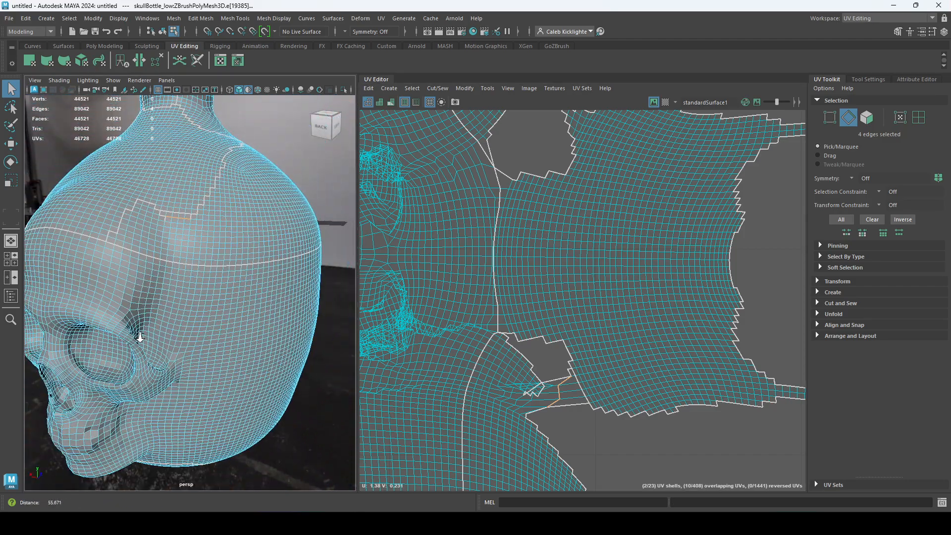
pyautogui.keyDown('alt'); pyautogui.moveTo(308, 387); pyautogui.dragTo(300, 340, button='middle'); pyautogui.keyUp('alt')
pyautogui.hotkey('ctrl', 'z')
pyautogui.hotkey('ctrl', 'z')
# Select the vertical edge run down one side of the skull, between the forehead seam and the base seam, and cut it
pyautogui.keyDown('alt'); pyautogui.moveTo(274, 360); pyautogui.dragTo(192, 373); pyautogui.keyUp('alt')
pyautogui.click(196, 171)
pyautogui.doubleClick(184, 394)
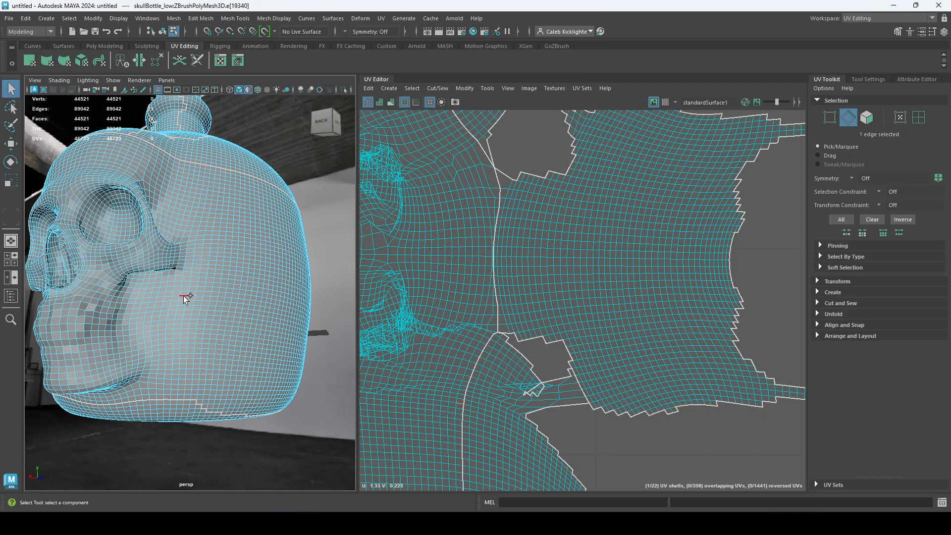
pyautogui.keyDown('shift'); pyautogui.doubleClick(171, 397); pyautogui.keyUp('shift')
pyautogui.keyDown('alt'); pyautogui.moveTo(170, 397); pyautogui.dragTo(179, 307); pyautogui.keyUp('alt')
pyautogui.keyDown('alt'); pyautogui.moveTo(180, 308); pyautogui.dragTo(181, 309, button='middle'); pyautogui.keyUp('alt')
pyautogui.keyDown('shift'); pyautogui.click(171, 219); pyautogui.keyUp('shift')
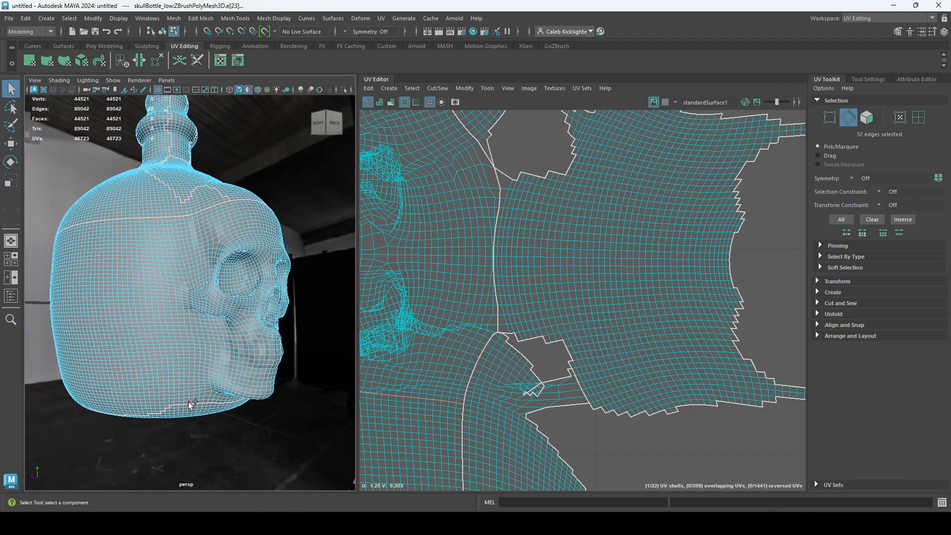
pyautogui.click(165, 218)
pyautogui.keyDown('shift'); pyautogui.doubleClick(188, 403); pyautogui.keyUp('shift')
pyautogui.keyDown('alt'); pyautogui.moveTo(188, 402); pyautogui.dragTo(213, 389); pyautogui.keyUp('alt')
pyautogui.hotkey('shift', 'x')
# Cut the matching vertical edge run on the skull's opposite side to separate the face from the bottle's side
pyautogui.keyDown('alt'); pyautogui.moveTo(236, 275); pyautogui.dragTo(221, 272); pyautogui.keyUp('alt')
pyautogui.keyDown('alt'); pyautogui.moveTo(221, 272); pyautogui.dragTo(292, 250, button='right'); pyautogui.keyUp('alt')
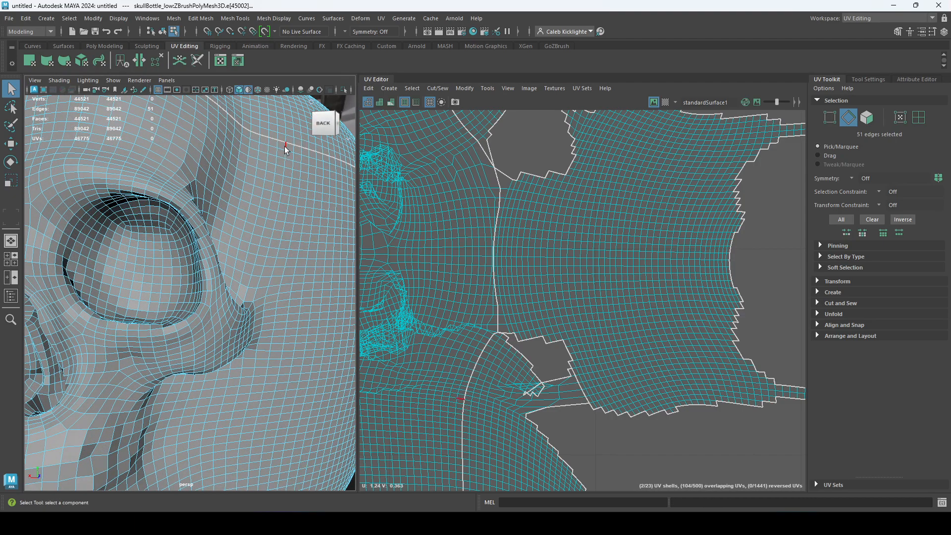
pyautogui.doubleClick(284, 146)
pyautogui.keyDown('alt'); pyautogui.moveTo(309, 214); pyautogui.dragTo(307, 214); pyautogui.keyUp('alt')
pyautogui.keyDown('alt'); pyautogui.moveTo(307, 215); pyautogui.dragTo(226, 220, button='right'); pyautogui.keyUp('alt')
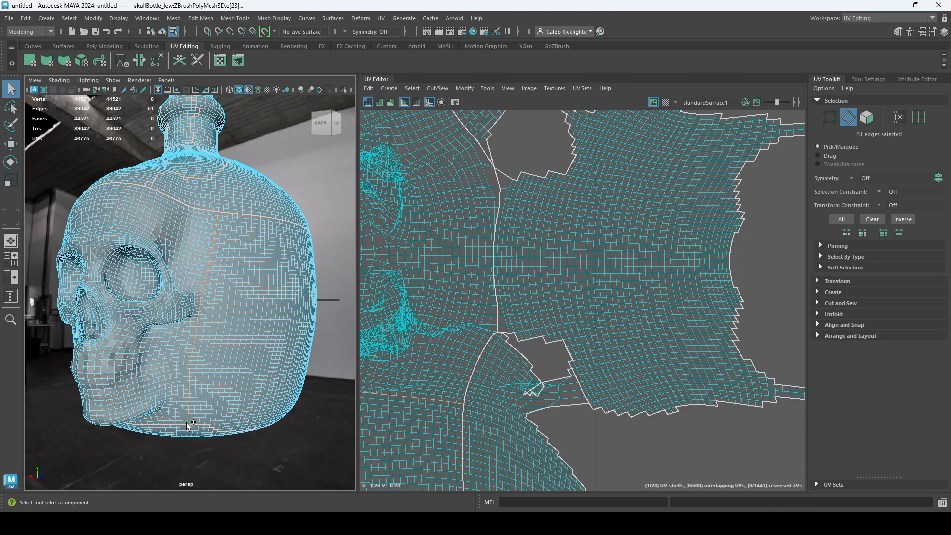
pyautogui.hotkey('shift', 'x')
# Select the separated skull face's UV shell and move it to the empty area beneath the bottle neck shells
pyautogui.keyDown('alt'); pyautogui.moveTo(237, 299); pyautogui.dragTo(292, 297); pyautogui.keyUp('alt')
pyautogui.keyDown('alt'); pyautogui.moveTo(292, 297); pyautogui.dragTo(203, 294, button='right'); pyautogui.keyUp('alt')
pyautogui.moveTo(465, 328); pyautogui.dragTo(430, 292, button='right')
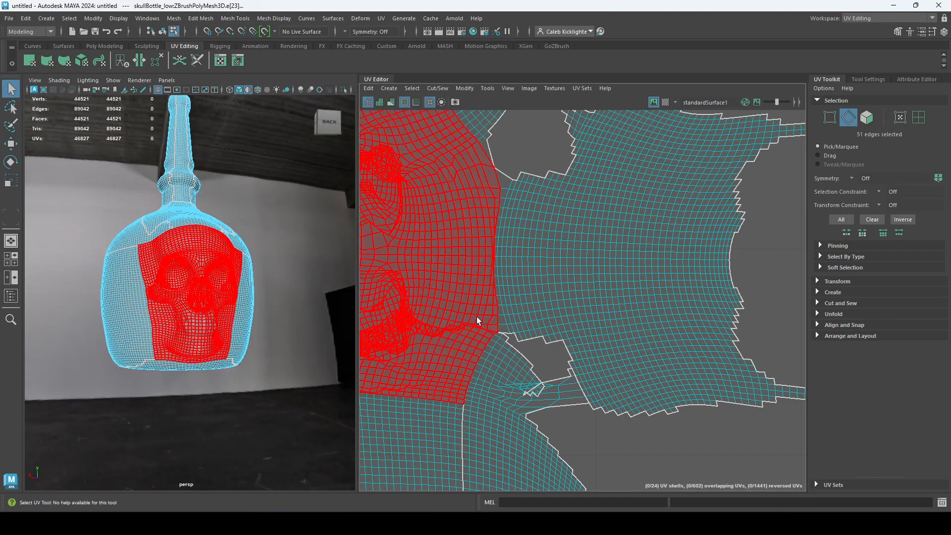
pyautogui.keyDown('alt'); pyautogui.moveTo(550, 319); pyautogui.dragTo(378, 287, button='right'); pyautogui.keyUp('alt')
pyautogui.click(384, 288)
pyautogui.keyDown('alt'); pyautogui.moveTo(591, 322); pyautogui.dragTo(399, 305, button='right'); pyautogui.keyUp('alt')
pyautogui.keyDown('alt'); pyautogui.moveTo(399, 306); pyautogui.dragTo(507, 289, button='middle'); pyautogui.keyUp('alt')
pyautogui.press('w')
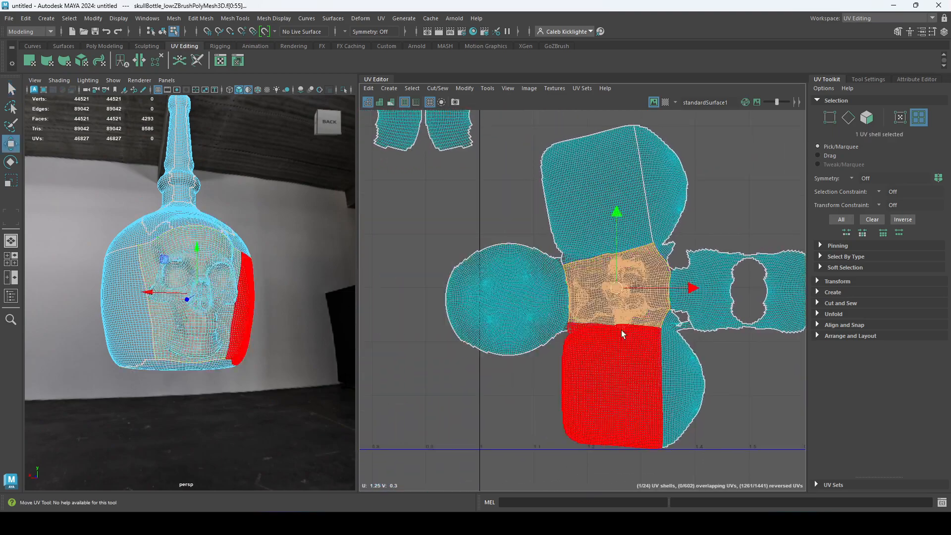
pyautogui.moveTo(617, 287); pyautogui.dragTo(394, 284)
pyautogui.keyDown('alt'); pyautogui.moveTo(448, 289); pyautogui.dragTo(629, 276, button='middle'); pyautogui.keyUp('alt')
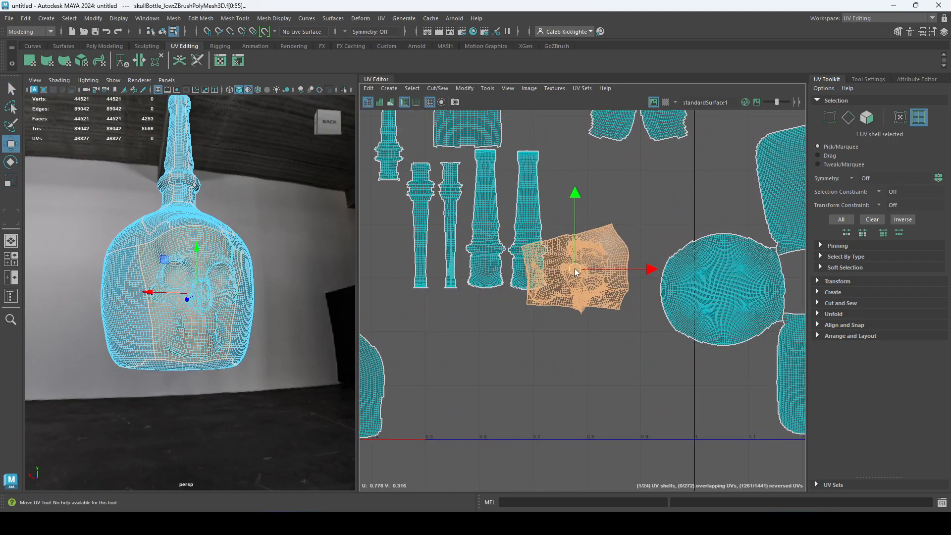
pyautogui.moveTo(575, 272); pyautogui.dragTo(559, 375)
# Unfold the skull face shell, frame it in the UV layout and clear the selection
pyautogui.click(846, 314)
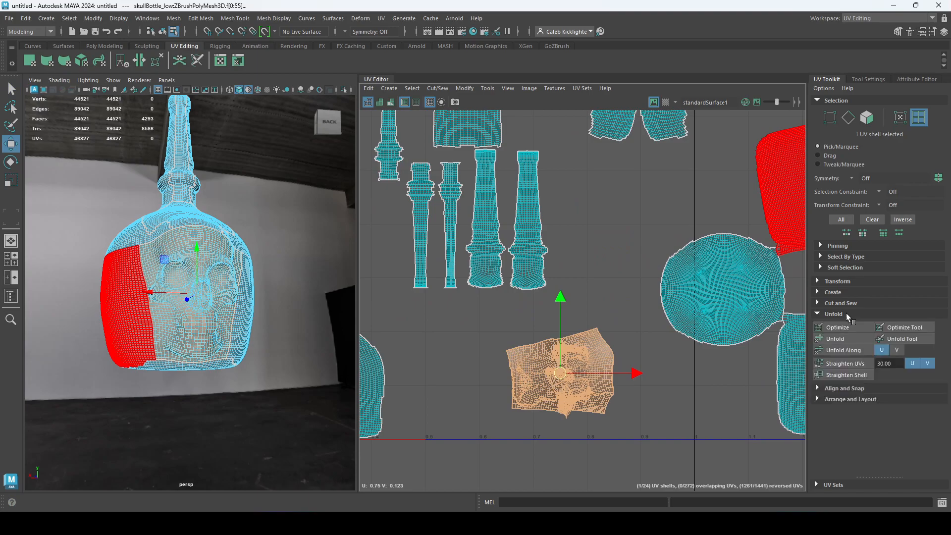
pyautogui.click(842, 340)
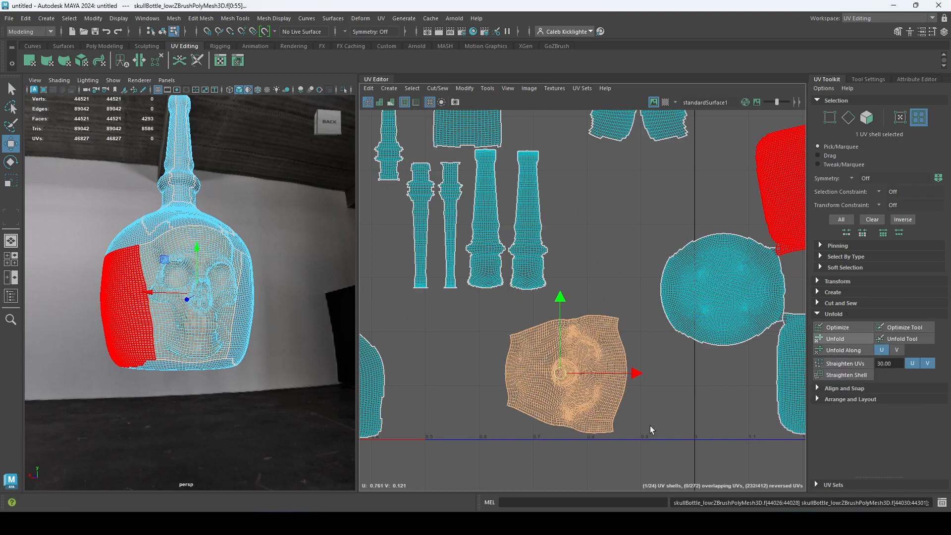
pyautogui.press('f')
pyautogui.click(721, 375)
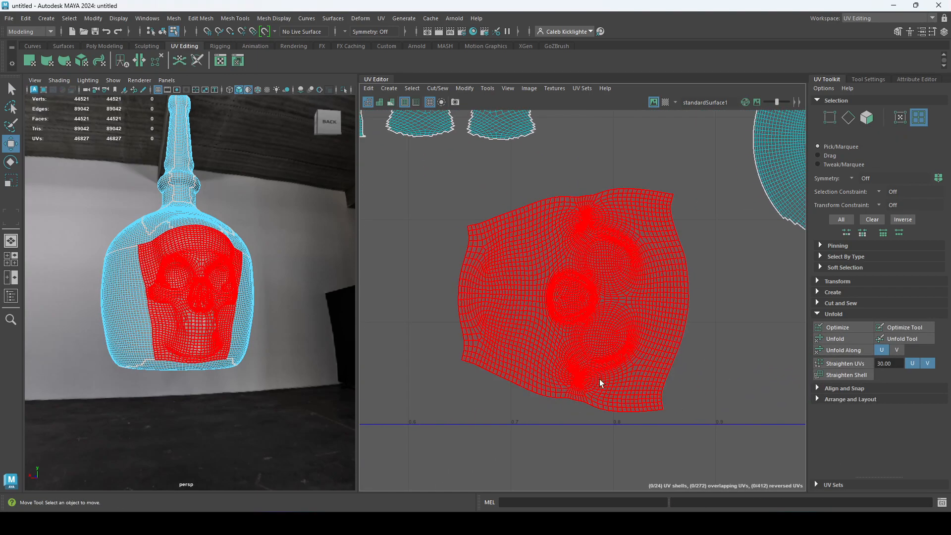
# Select the edge loop that runs around both eye sockets and past the bridge of the nose
pyautogui.keyDown('alt'); pyautogui.moveTo(163, 304); pyautogui.dragTo(87, 176, button='right'); pyautogui.keyUp('alt')
pyautogui.moveTo(156, 187); pyautogui.dragTo(155, 154, button='right')
pyautogui.doubleClick(180, 187)
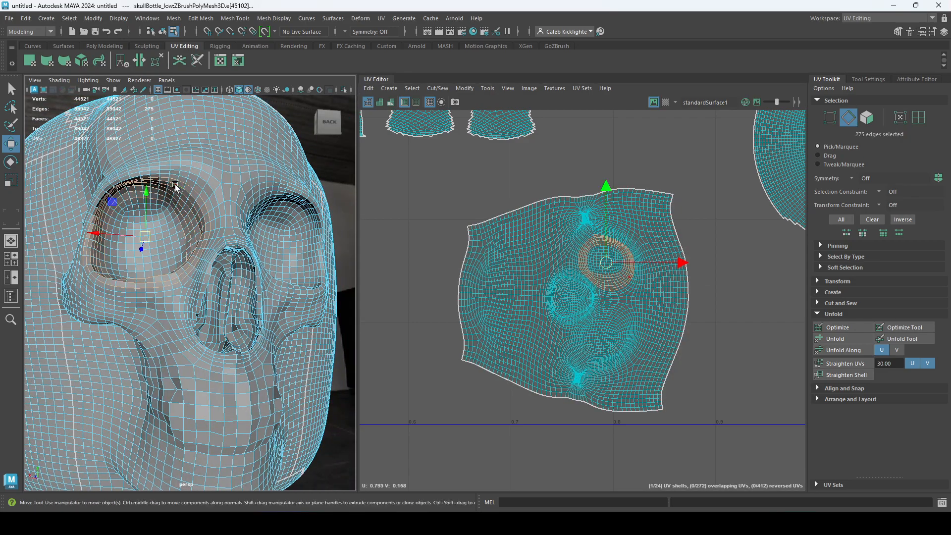
pyautogui.keyDown('alt'); pyautogui.moveTo(201, 243); pyautogui.dragTo(236, 241); pyautogui.keyUp('alt')
pyautogui.keyDown('alt'); pyautogui.moveTo(278, 225); pyautogui.dragTo(163, 270, button='middle'); pyautogui.keyUp('alt')
pyautogui.keyDown('alt'); pyautogui.moveTo(247, 242); pyautogui.dragTo(269, 221); pyautogui.keyUp('alt')
pyautogui.keyDown('alt'); pyautogui.moveTo(268, 221); pyautogui.dragTo(305, 229, button='right'); pyautogui.keyUp('alt')
pyautogui.keyDown('alt'); pyautogui.moveTo(306, 230); pyautogui.dragTo(236, 248, button='middle'); pyautogui.keyUp('alt')
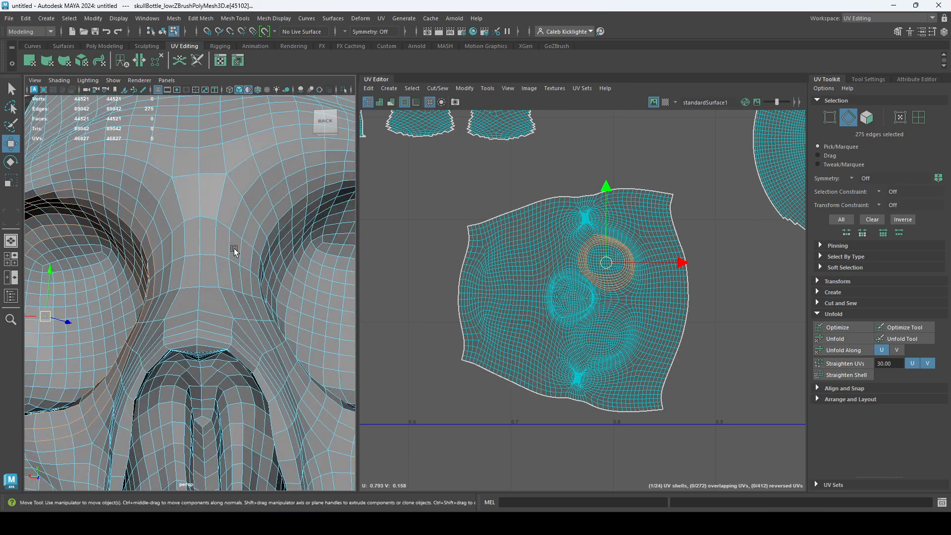
pyautogui.keyDown('alt'); pyautogui.moveTo(236, 248); pyautogui.dragTo(200, 243, button='right'); pyautogui.keyUp('alt')
pyautogui.keyDown('alt'); pyautogui.moveTo(201, 243); pyautogui.dragTo(241, 236, button='middle'); pyautogui.keyUp('alt')
pyautogui.moveTo(240, 236)
pyautogui.keyDown('alt'); pyautogui.mouseDown()
pyautogui.moveTo(230, 225)
pyautogui.moveTo(237, 233)
pyautogui.mouseUp(); pyautogui.keyUp('alt')
pyautogui.doubleClick(228, 217)
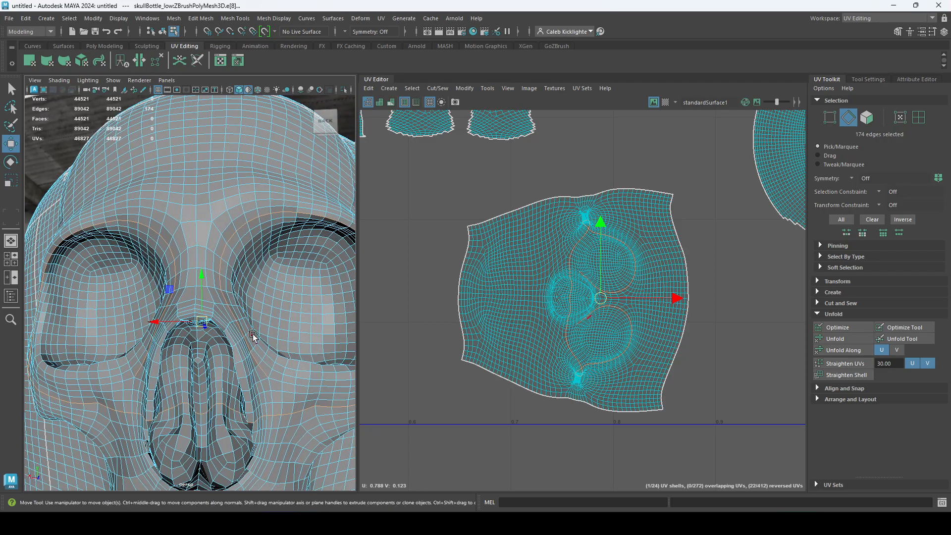
# Deselect the stray edges over the cheeks and sides so only the two eye socket rims remain, and cut along them
pyautogui.keyDown('alt'); pyautogui.moveTo(137, 369); pyautogui.dragTo(243, 396); pyautogui.keyUp('alt')
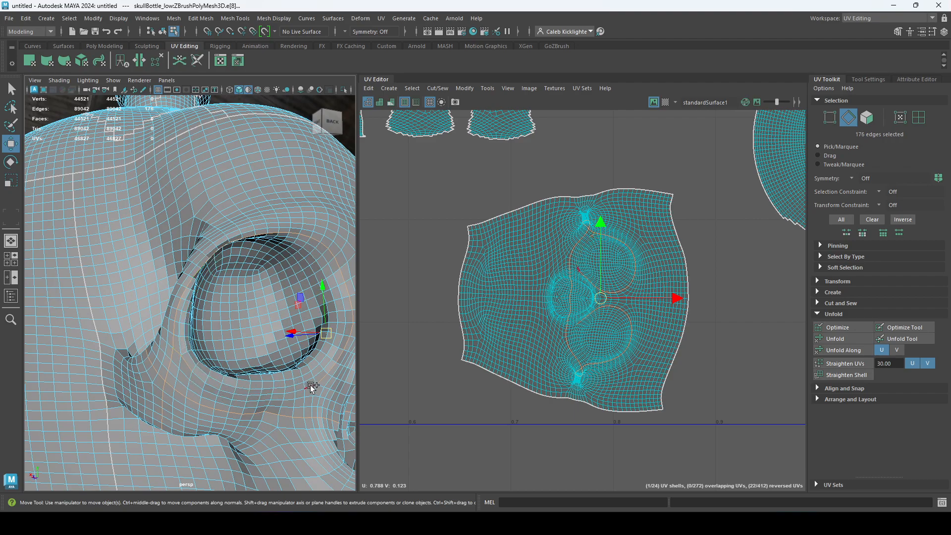
pyautogui.keyDown('ctrl'); pyautogui.moveTo(128, 341); pyautogui.dragTo(165, 449); pyautogui.keyUp('ctrl')
pyautogui.keyDown('alt'); pyautogui.moveTo(226, 416); pyautogui.dragTo(260, 369); pyautogui.keyUp('alt')
pyautogui.scroll(3, 205, 381)
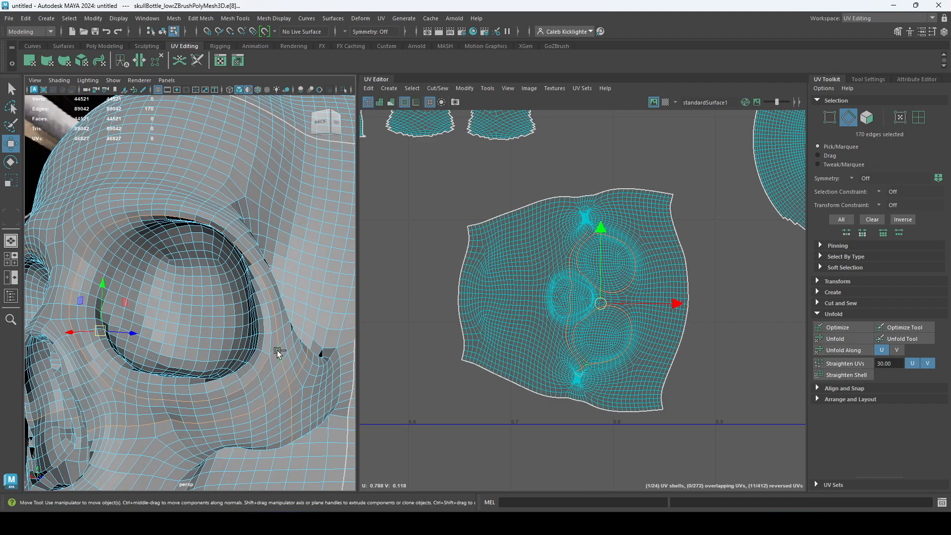
pyautogui.keyDown('ctrl'); pyautogui.moveTo(297, 356); pyautogui.dragTo(303, 459); pyautogui.keyUp('ctrl')
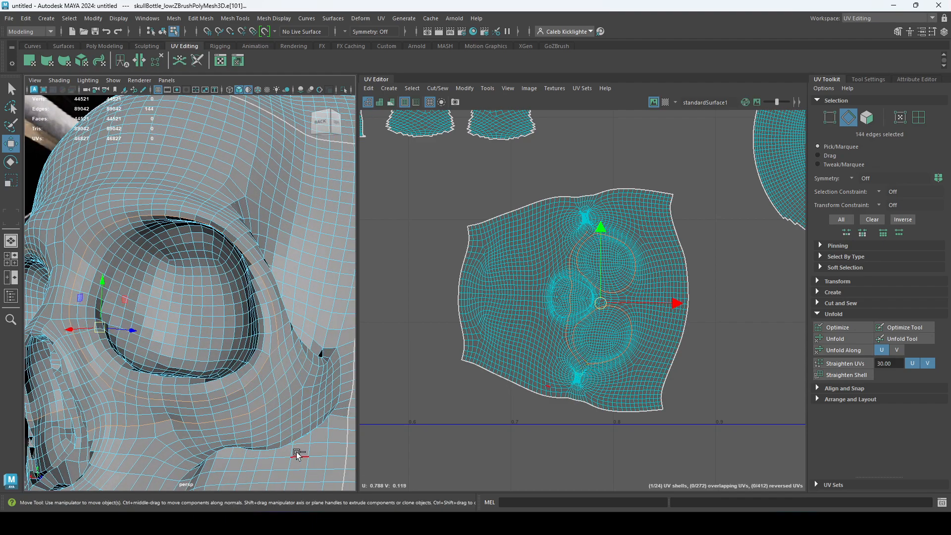
pyautogui.keyDown('ctrl'); pyautogui.moveTo(144, 420); pyautogui.dragTo(257, 417); pyautogui.keyUp('ctrl')
pyautogui.keyDown('alt'); pyautogui.moveTo(221, 446); pyautogui.dragTo(254, 421); pyautogui.keyUp('alt')
pyautogui.keyDown('alt'); pyautogui.moveTo(159, 422); pyautogui.dragTo(197, 421); pyautogui.keyUp('alt')
pyautogui.keyDown('ctrl'); pyautogui.moveTo(198, 365); pyautogui.dragTo(327, 428); pyautogui.keyUp('ctrl')
pyautogui.keyDown('alt'); pyautogui.moveTo(139, 387); pyautogui.dragTo(173, 382); pyautogui.keyUp('alt')
pyautogui.keyDown('ctrl'); pyautogui.moveTo(179, 362); pyautogui.dragTo(227, 393); pyautogui.keyUp('ctrl')
pyautogui.keyDown('alt'); pyautogui.moveTo(332, 411); pyautogui.dragTo(222, 351); pyautogui.keyUp('alt')
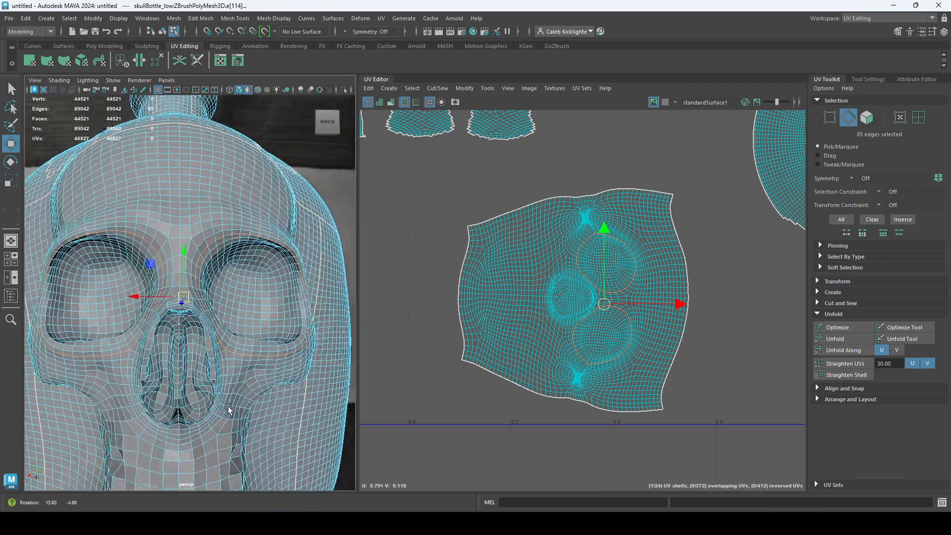
pyautogui.hotkey('ctrl', 'x')
# Select the edge loop around the rim of the nasal opening and cut the UVs along it
pyautogui.scroll(10, 267, 307)
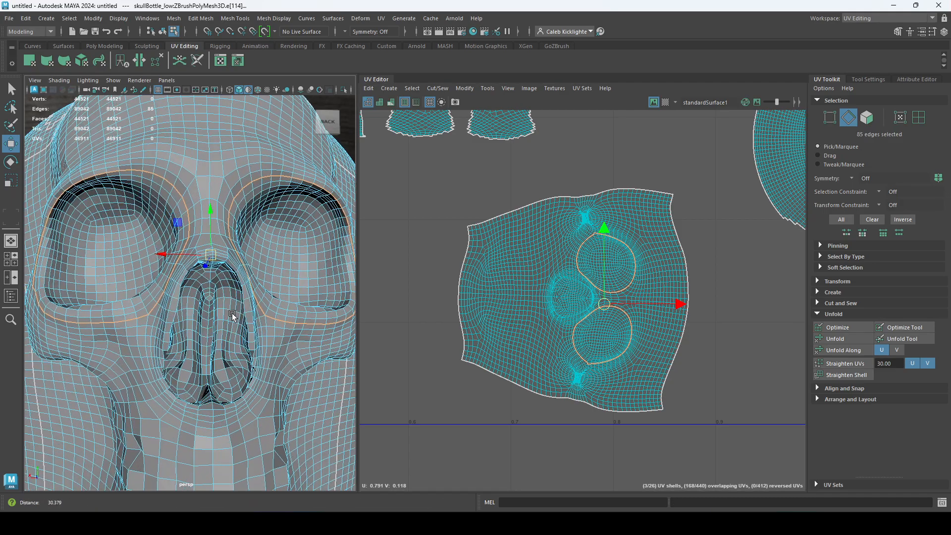
pyautogui.scroll(-3, 257, 293)
pyautogui.doubleClick(236, 194)
pyautogui.keyDown('shift'); pyautogui.doubleClick(237, 386); pyautogui.keyUp('shift')
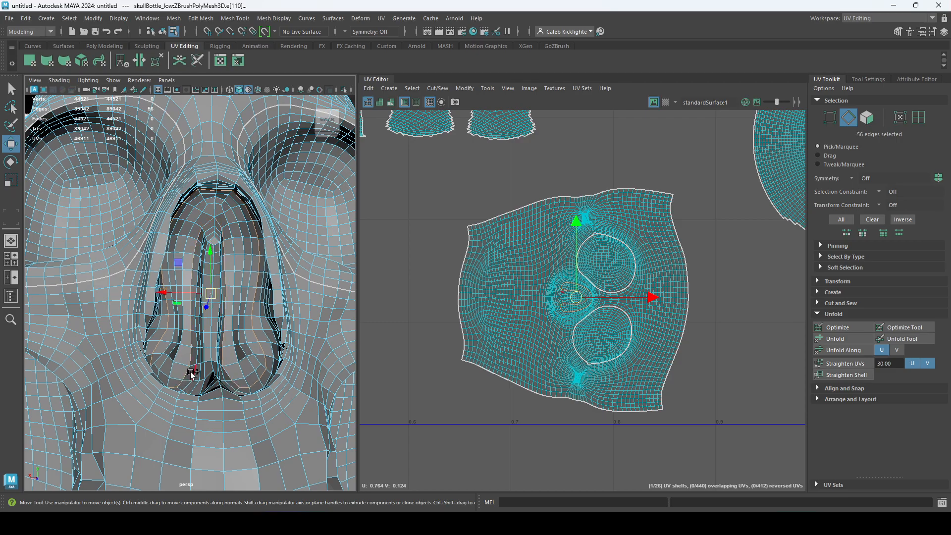
pyautogui.keyDown('alt'); pyautogui.moveTo(215, 350); pyautogui.dragTo(144, 365); pyautogui.keyUp('alt')
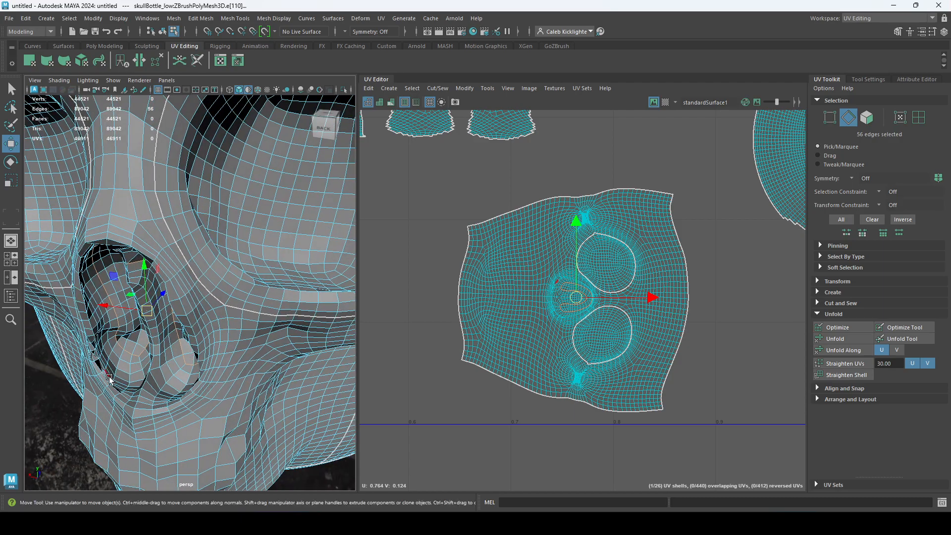
pyautogui.hotkey('shift', 'x')
# Select the edge loop around the opening underneath one cheekbone and cut it
pyautogui.keyDown('alt'); pyautogui.moveTo(292, 426); pyautogui.dragTo(286, 363); pyautogui.keyUp('alt')
pyautogui.scroll(-3, 240, 342)
pyautogui.keyDown('alt'); pyautogui.moveTo(240, 341); pyautogui.dragTo(220, 379); pyautogui.keyUp('alt')
pyautogui.doubleClick(172, 292)
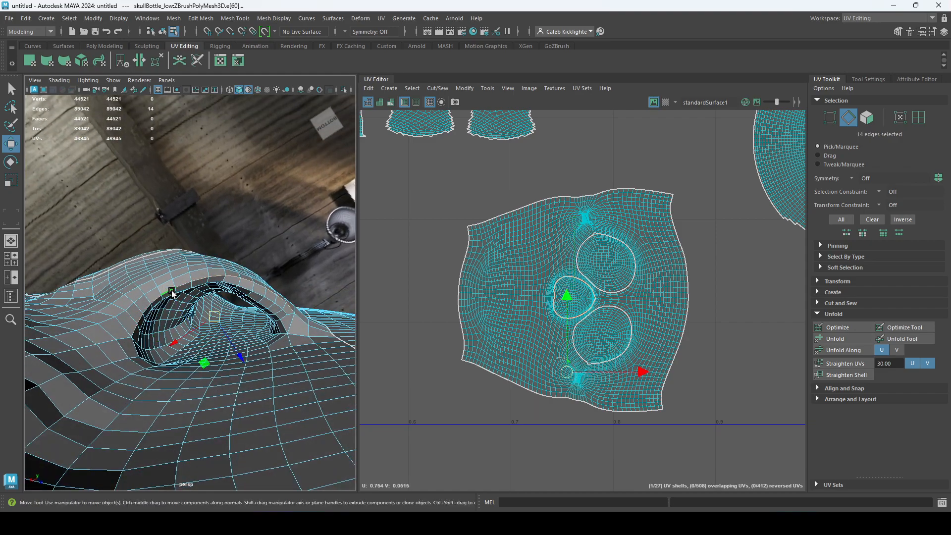
pyautogui.doubleClick(287, 327)
pyautogui.keyDown('alt'); pyautogui.moveTo(272, 335); pyautogui.dragTo(277, 367); pyautogui.keyUp('alt')
pyautogui.hotkey('ctrl', 'x')
# Select the matching edge loop underneath the other cheekbone and cut it
pyautogui.keyDown('alt'); pyautogui.moveTo(309, 267); pyautogui.dragTo(238, 279); pyautogui.keyUp('alt')
pyautogui.keyDown('alt'); pyautogui.moveTo(238, 279); pyautogui.dragTo(138, 317, button='right'); pyautogui.keyUp('alt')
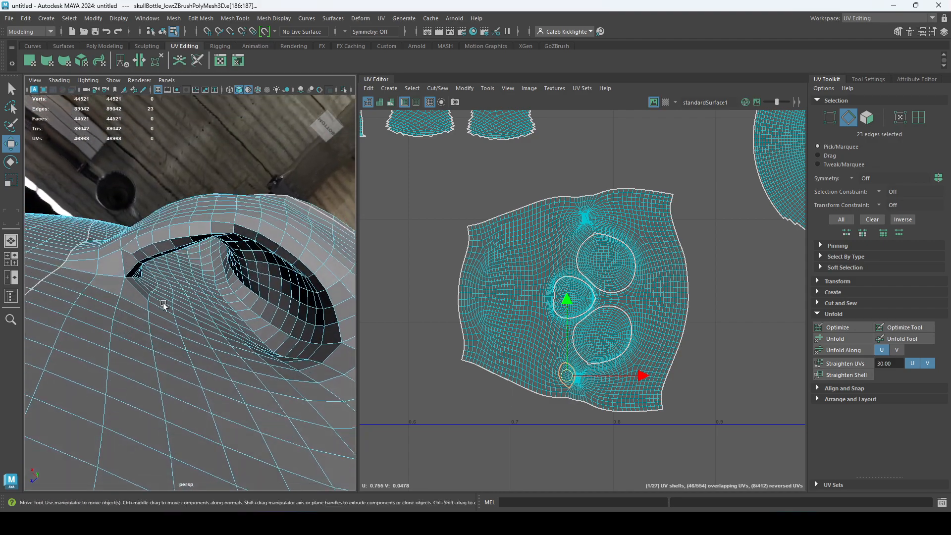
pyautogui.doubleClick(297, 268)
pyautogui.click(140, 288)
pyautogui.press('q')
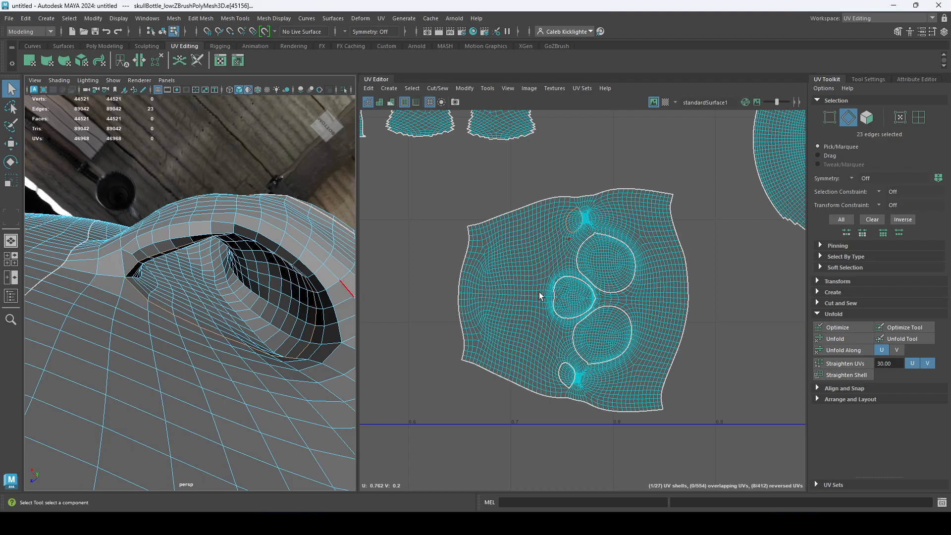
pyautogui.keyDown('alt'); pyautogui.moveTo(233, 291); pyautogui.dragTo(236, 406); pyautogui.keyUp('alt')
pyautogui.hotkey('shift', 'x')
# Select the edge loops around the temple openings behind the eye sockets and cut them
pyautogui.keyDown('alt'); pyautogui.moveTo(258, 354); pyautogui.dragTo(132, 319); pyautogui.keyUp('alt')
pyautogui.keyDown('alt'); pyautogui.moveTo(132, 319); pyautogui.dragTo(214, 344, button='right'); pyautogui.keyUp('alt')
pyautogui.keyDown('alt'); pyautogui.moveTo(215, 344); pyautogui.dragTo(203, 367); pyautogui.keyUp('alt')
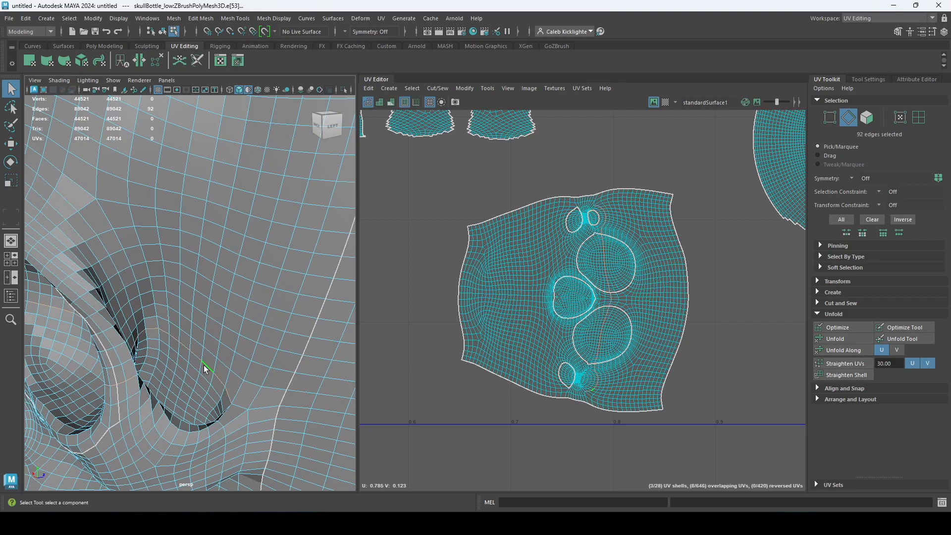
pyautogui.hotkey('shift', 'x')
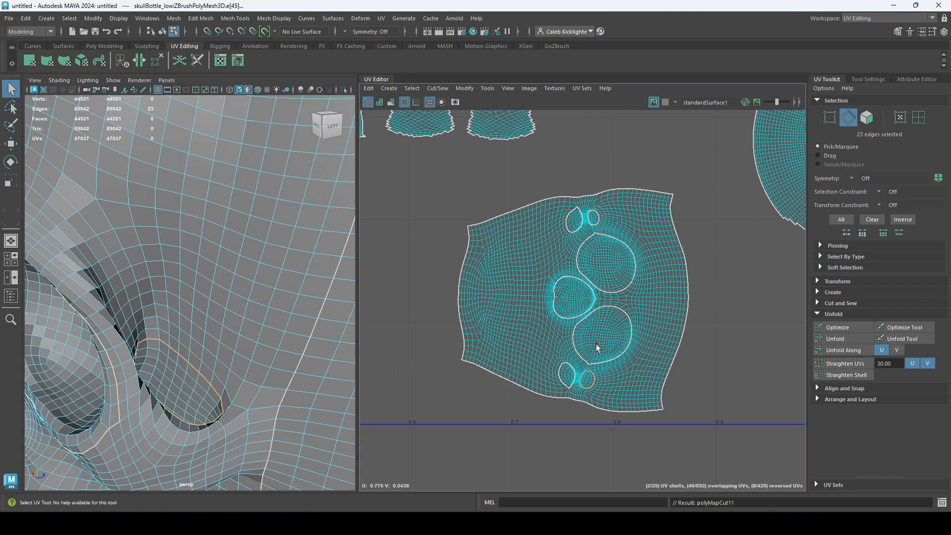
# Select the edges around the cheekbone arches, between the paired openings on both sides of the skull, and cut them
pyautogui.keyDown('alt'); pyautogui.moveTo(208, 317); pyautogui.dragTo(315, 328); pyautogui.keyUp('alt')
pyautogui.keyDown('alt'); pyautogui.moveTo(315, 328); pyautogui.dragTo(245, 322, button='middle'); pyautogui.keyUp('alt')
pyautogui.doubleClick(227, 363)
pyautogui.keyDown('alt'); pyautogui.moveTo(226, 362); pyautogui.dragTo(274, 341); pyautogui.keyUp('alt')
pyautogui.keyDown('alt'); pyautogui.moveTo(275, 340); pyautogui.dragTo(218, 317, button='right'); pyautogui.keyUp('alt')
pyautogui.keyDown('alt'); pyautogui.moveTo(218, 317); pyautogui.dragTo(247, 312); pyautogui.keyUp('alt')
pyautogui.keyDown('alt'); pyautogui.moveTo(218, 312); pyautogui.dragTo(259, 312, button='right'); pyautogui.keyUp('alt')
pyautogui.keyDown('alt'); pyautogui.moveTo(259, 312); pyautogui.dragTo(208, 347); pyautogui.keyUp('alt')
pyautogui.keyDown('alt'); pyautogui.moveTo(208, 346); pyautogui.dragTo(93, 293, button='right'); pyautogui.keyUp('alt')
pyautogui.keyDown('alt'); pyautogui.moveTo(93, 293); pyautogui.dragTo(44, 280, button='middle'); pyautogui.keyUp('alt')
pyautogui.hotkey('shift', 'x')
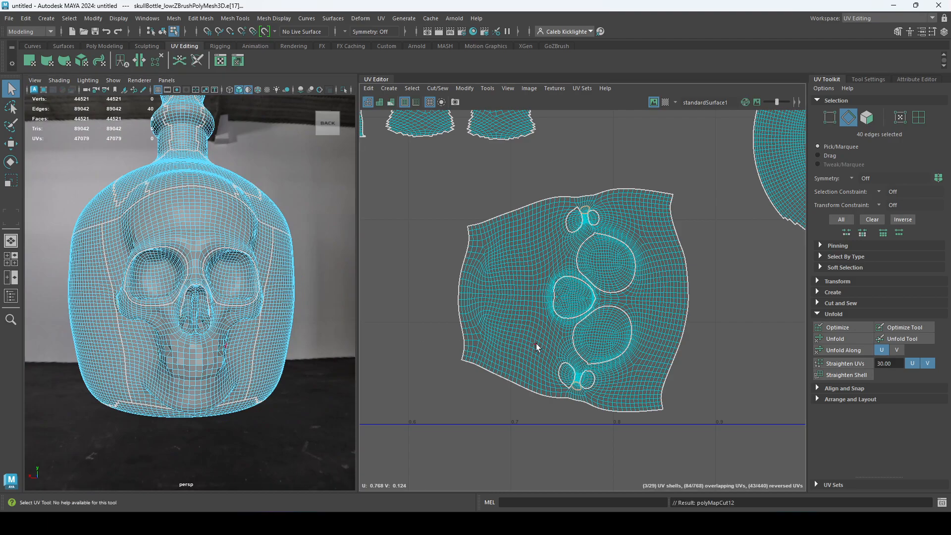
# Unfold the skull face UV shell and move it clear of the eye, nose and cheekbone cavity shells
pyautogui.moveTo(529, 289); pyautogui.dragTo(503, 272, button='right')
pyautogui.click(527, 245)
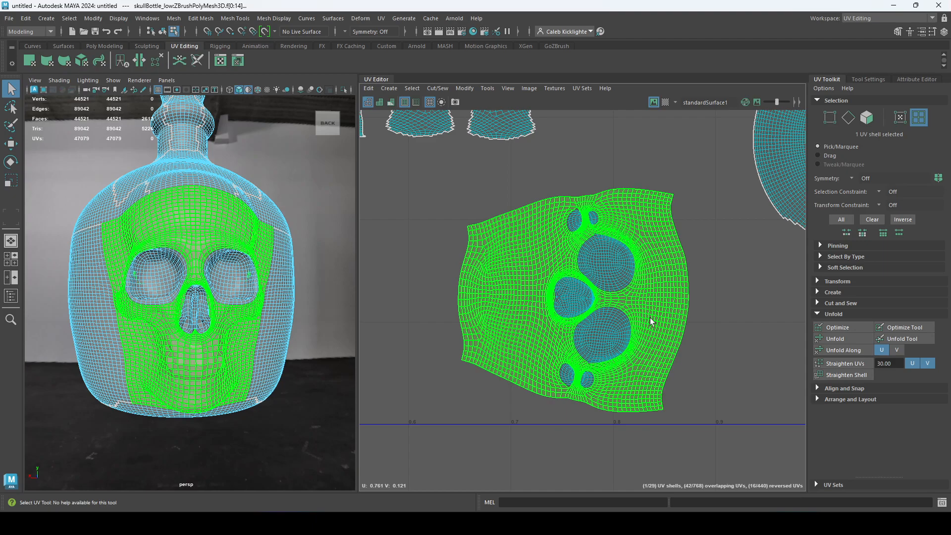
pyautogui.hotkey('ctrl', 'u')
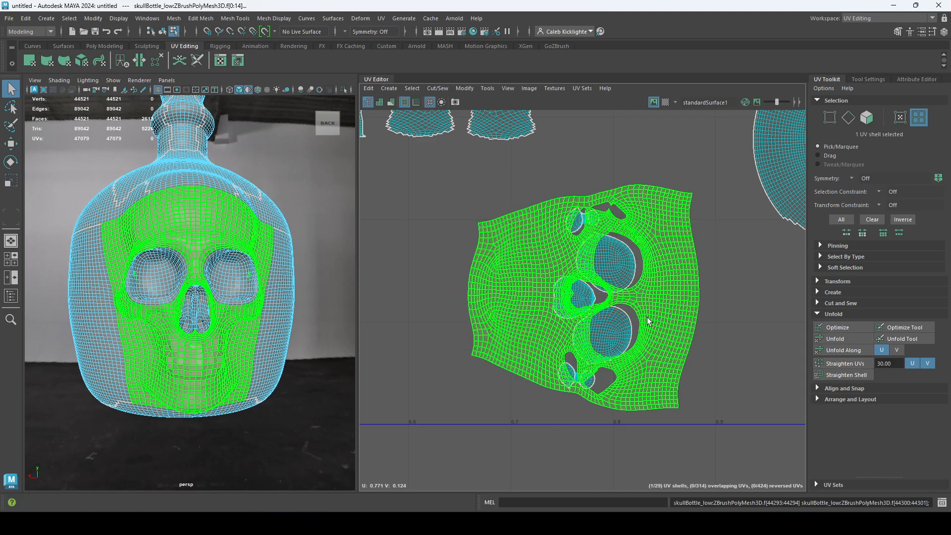
pyautogui.press('w')
pyautogui.moveTo(656, 296); pyautogui.dragTo(505, 297)
# Select the short edge rows linking the cheekbone openings to the face shell's outer border on both sides and cut them
pyautogui.scroll(5, 515, 361)
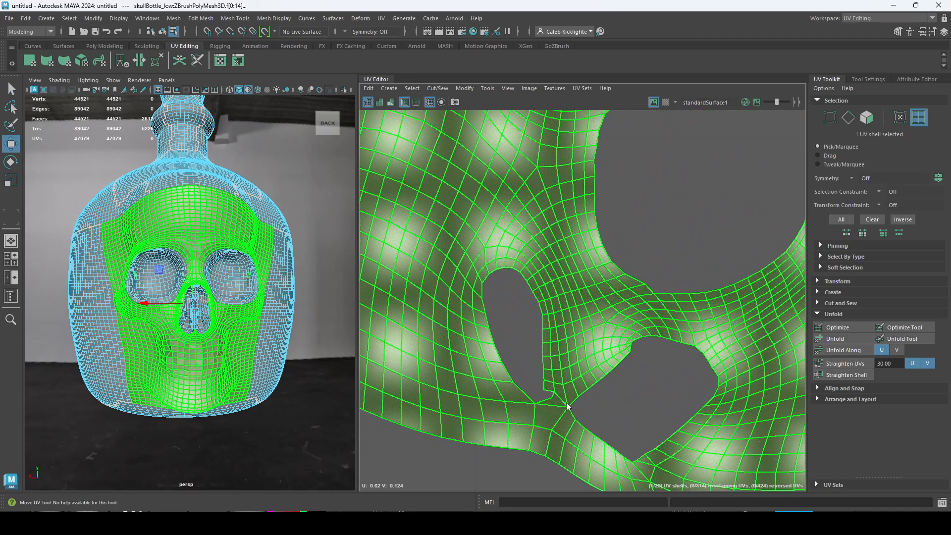
pyautogui.moveTo(567, 406); pyautogui.dragTo(555, 373, button='right')
pyautogui.click(559, 412)
pyautogui.keyDown('shift'); pyautogui.click(551, 437); pyautogui.keyUp('shift')
pyautogui.scroll(-2, 619, 387)
pyautogui.keyDown('alt'); pyautogui.moveTo(544, 288); pyautogui.dragTo(539, 507, button='middle'); pyautogui.keyUp('alt')
pyautogui.keyDown('alt'); pyautogui.moveTo(540, 238); pyautogui.dragTo(540, 490, button='middle'); pyautogui.keyUp('alt')
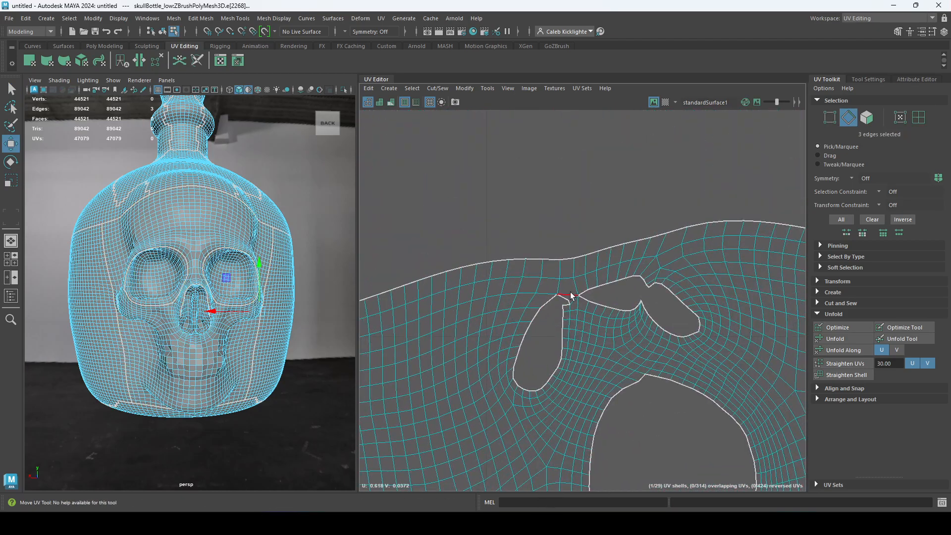
pyautogui.keyDown('shift'); pyautogui.click(611, 355); pyautogui.keyUp('shift')
pyautogui.scroll(-1, 618, 380)
pyautogui.keyDown('shift'); pyautogui.click(587, 305); pyautogui.keyUp('shift')
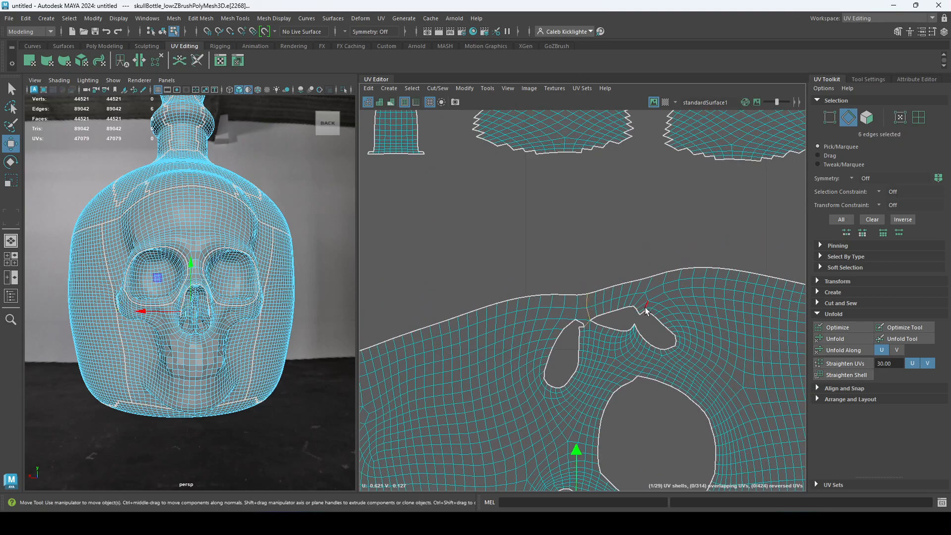
pyautogui.keyDown('shift'); pyautogui.doubleClick(650, 290); pyautogui.keyUp('shift')
pyautogui.scroll(1, 664, 350)
pyautogui.keyDown('alt'); pyautogui.moveTo(664, 350); pyautogui.dragTo(614, 377, button='right'); pyautogui.keyUp('alt')
pyautogui.keyDown('alt'); pyautogui.moveTo(614, 376); pyautogui.dragTo(581, 202, button='middle'); pyautogui.keyUp('alt')
pyautogui.keyDown('alt'); pyautogui.moveTo(573, 444); pyautogui.dragTo(573, 312, button='middle'); pyautogui.keyUp('alt')
pyautogui.keyDown('alt'); pyautogui.moveTo(574, 312); pyautogui.dragTo(588, 358, button='right'); pyautogui.keyUp('alt')
pyautogui.keyDown('shift'); pyautogui.click(599, 363); pyautogui.keyUp('shift')
pyautogui.keyDown('shift'); pyautogui.click(607, 378); pyautogui.keyUp('shift')
pyautogui.keyDown('alt'); pyautogui.moveTo(662, 252); pyautogui.dragTo(588, 231, button='right'); pyautogui.keyUp('alt')
pyautogui.keyDown('alt'); pyautogui.moveTo(589, 231); pyautogui.dragTo(559, 329, button='middle'); pyautogui.keyUp('alt')
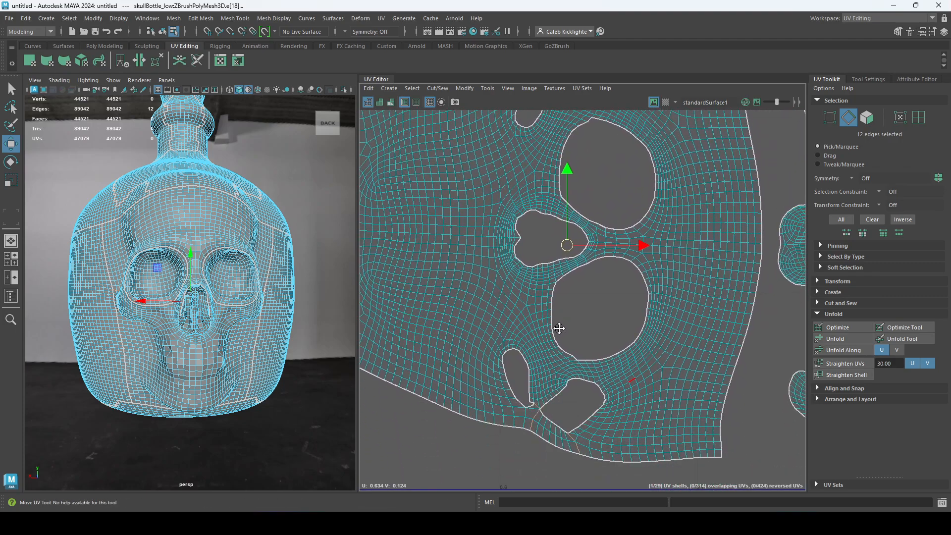
pyautogui.keyDown('alt'); pyautogui.moveTo(626, 407); pyautogui.dragTo(587, 374, button='middle'); pyautogui.keyUp('alt')
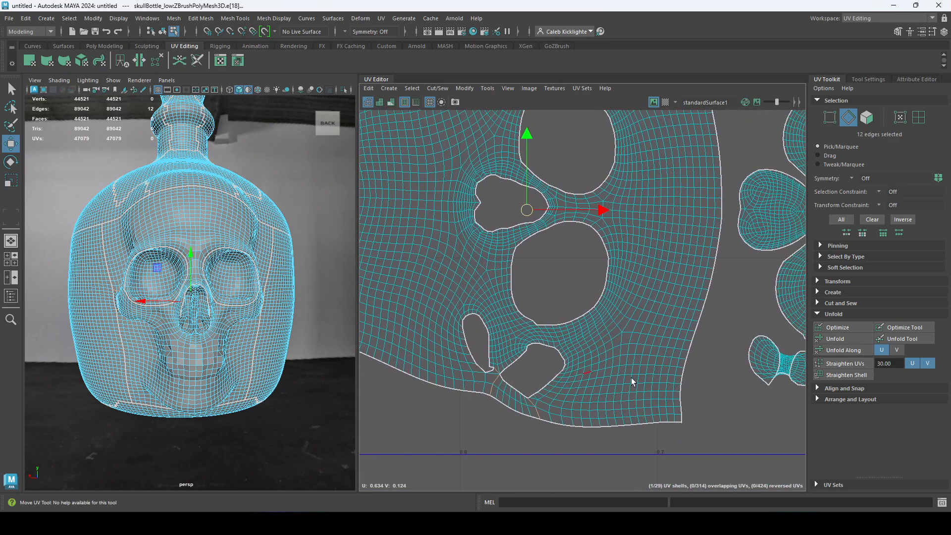
pyautogui.moveTo(638, 301); pyautogui.dragTo(597, 288, button='right')
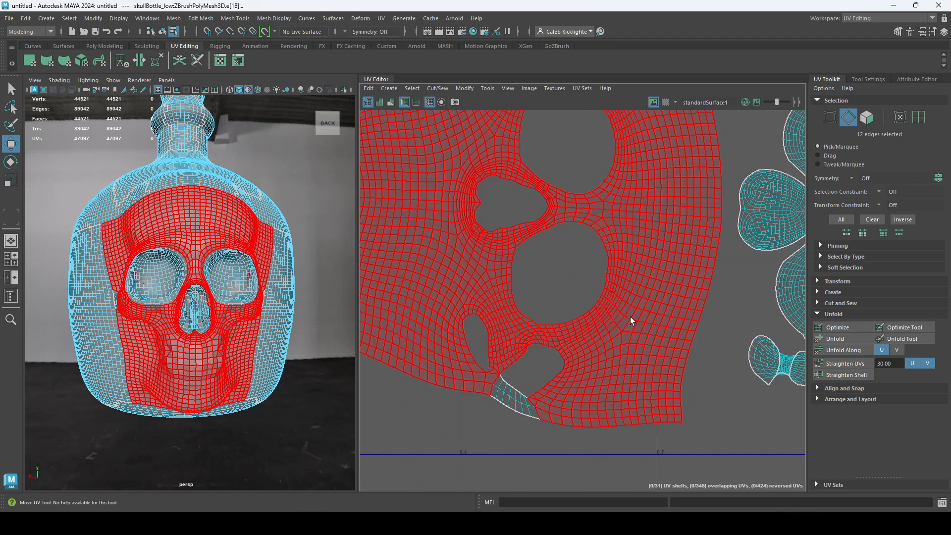
# Select the face shell separated from its cheekbone strips and unfold it
pyautogui.click(629, 316)
pyautogui.keyDown('alt'); pyautogui.moveTo(624, 383); pyautogui.dragTo(446, 271, button='right'); pyautogui.keyUp('alt')
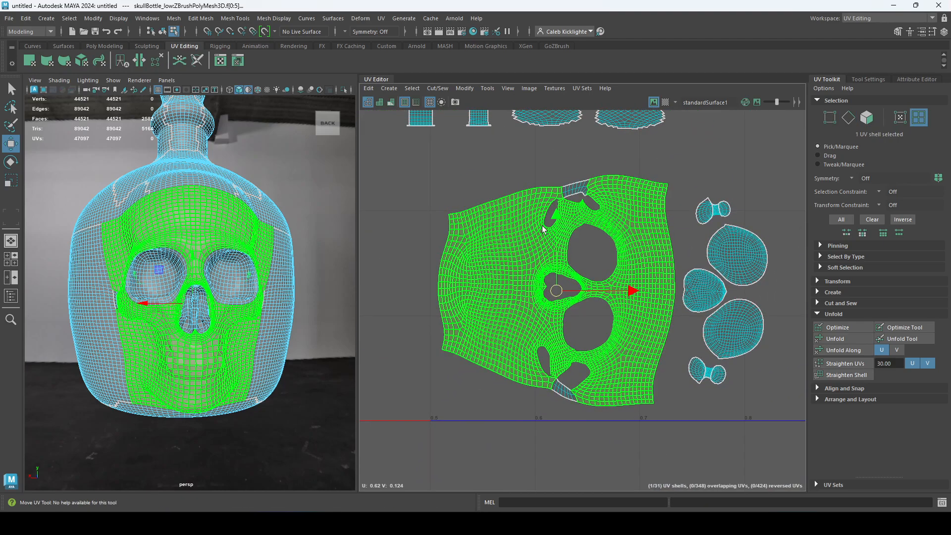
pyautogui.click(832, 339)
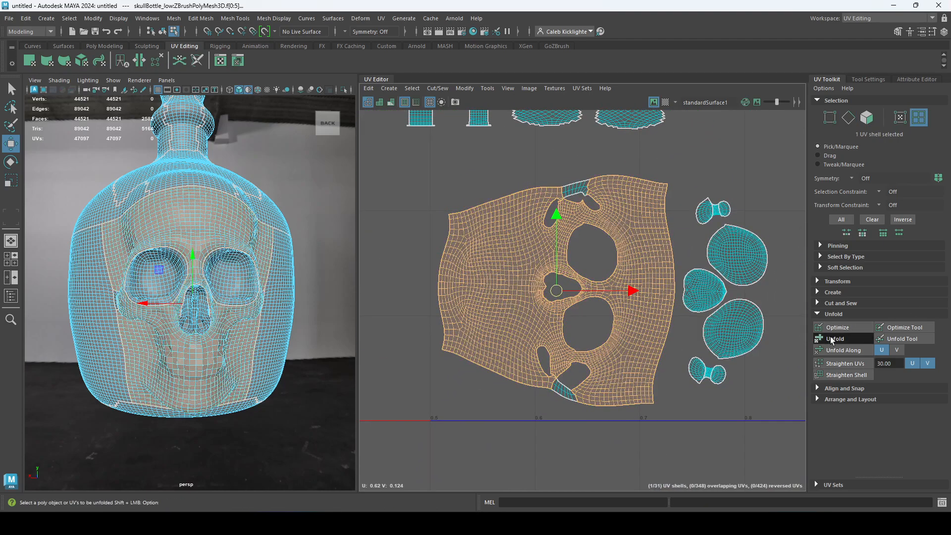
pyautogui.click(546, 380)
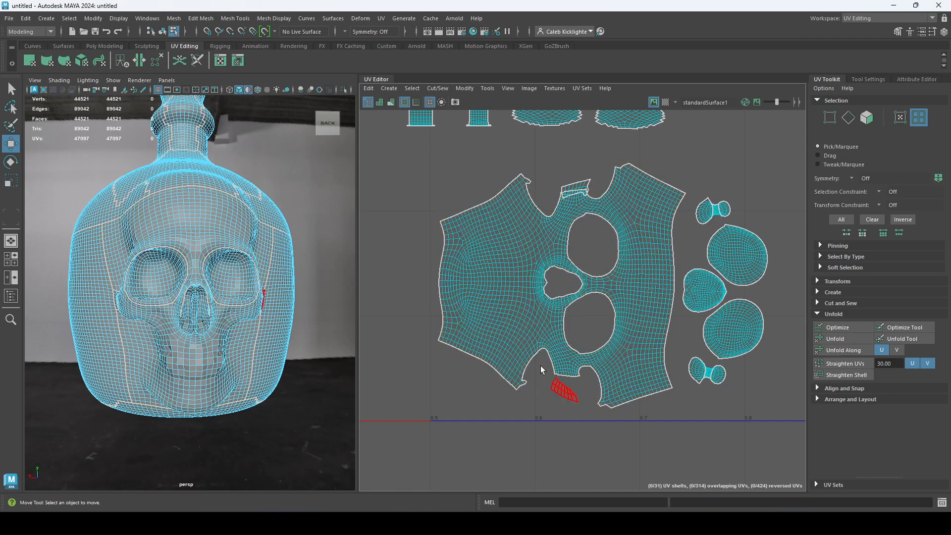
# Select the face shell together with its cavity shells and cheekbone strips and unfold them all
pyautogui.click(595, 190)
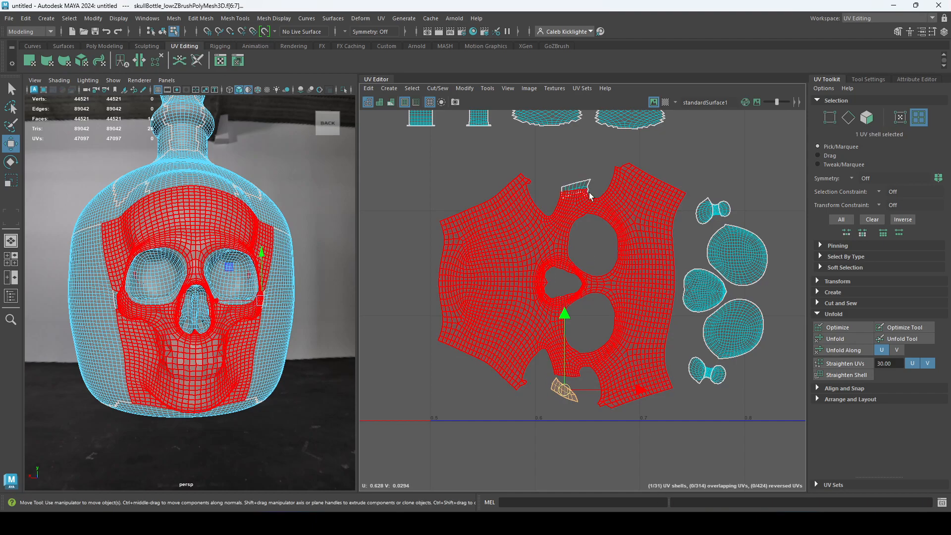
pyautogui.click(539, 227)
pyautogui.moveTo(426, 175); pyautogui.dragTo(774, 486)
pyautogui.click(849, 339)
pyautogui.click(700, 467)
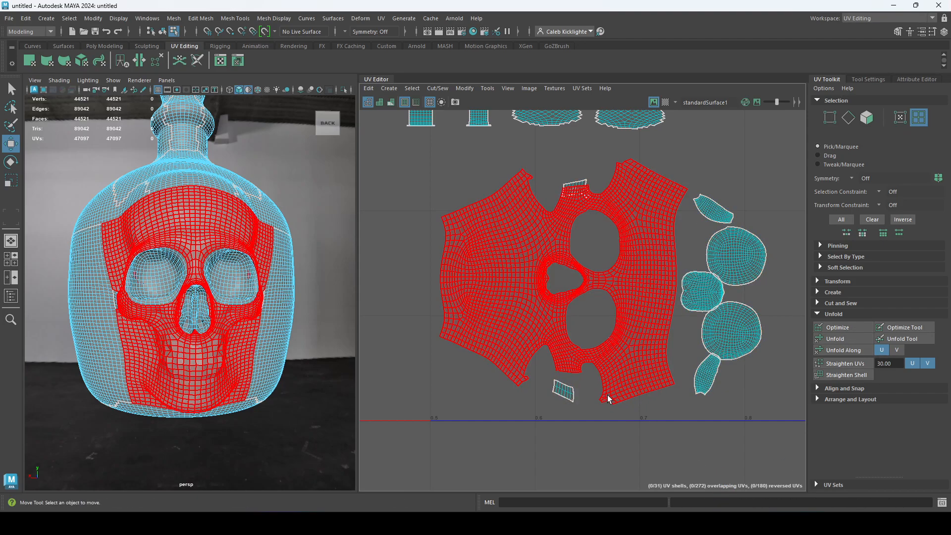
# Turn on the UV distortion display and inspect the nose cavity and the skull for stretching
pyautogui.scroll(-2, 608, 399)
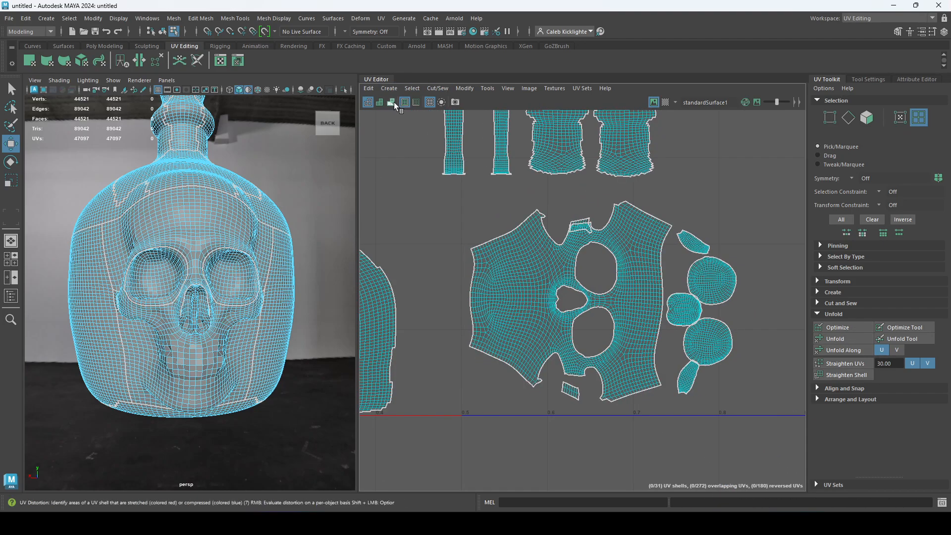
pyautogui.click(393, 102)
pyautogui.moveTo(272, 367)
pyautogui.keyDown('alt'); pyautogui.mouseDown()
pyautogui.moveTo(269, 428)
pyautogui.moveTo(270, 367)
pyautogui.mouseUp(); pyautogui.keyUp('alt')
pyautogui.keyDown('alt'); pyautogui.moveTo(172, 364); pyautogui.dragTo(207, 342, button='right'); pyautogui.keyUp('alt')
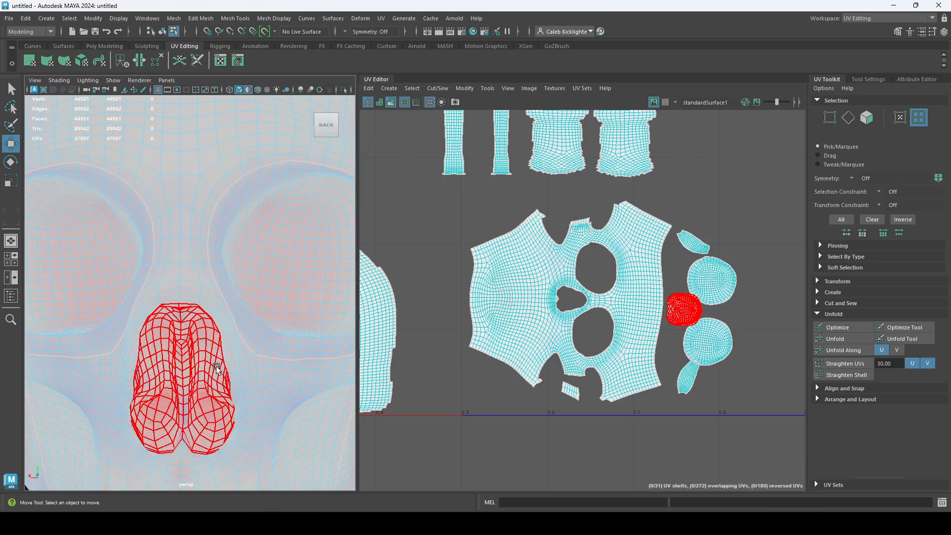
pyautogui.keyDown('alt'); pyautogui.moveTo(211, 412); pyautogui.dragTo(181, 318, button='right'); pyautogui.keyUp('alt')
pyautogui.keyDown('alt'); pyautogui.moveTo(223, 435); pyautogui.dragTo(238, 362); pyautogui.keyUp('alt')
# Select all UV shells of the bottle and unfold them together
pyautogui.press('q')
pyautogui.moveTo(577, 299); pyautogui.dragTo(545, 283, button='right')
pyautogui.keyDown('alt'); pyautogui.moveTo(713, 308); pyautogui.dragTo(229, 156, button='right'); pyautogui.keyUp('alt')
pyautogui.keyDown('alt'); pyautogui.moveTo(587, 200); pyautogui.dragTo(491, 226, button='middle'); pyautogui.keyUp('alt')
pyautogui.moveTo(394, 126); pyautogui.dragTo(844, 466)
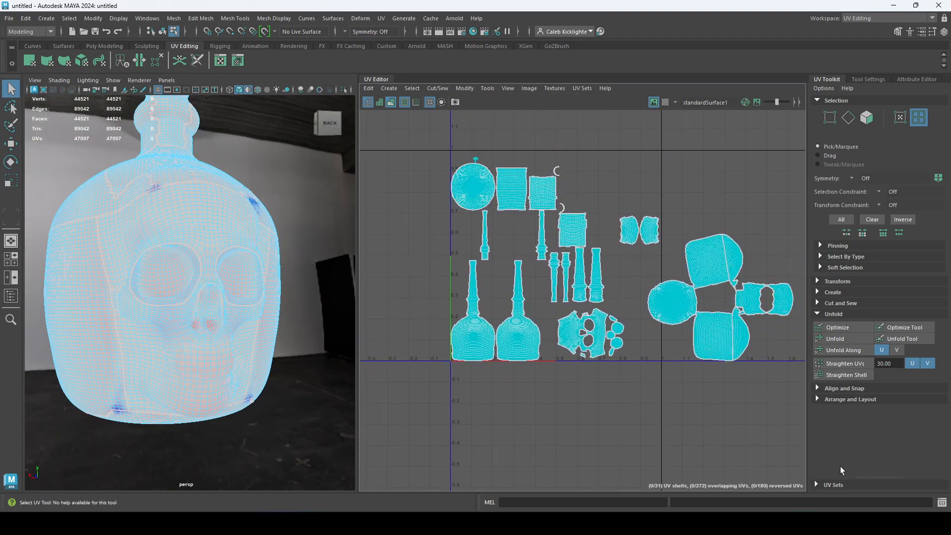
pyautogui.click(850, 340)
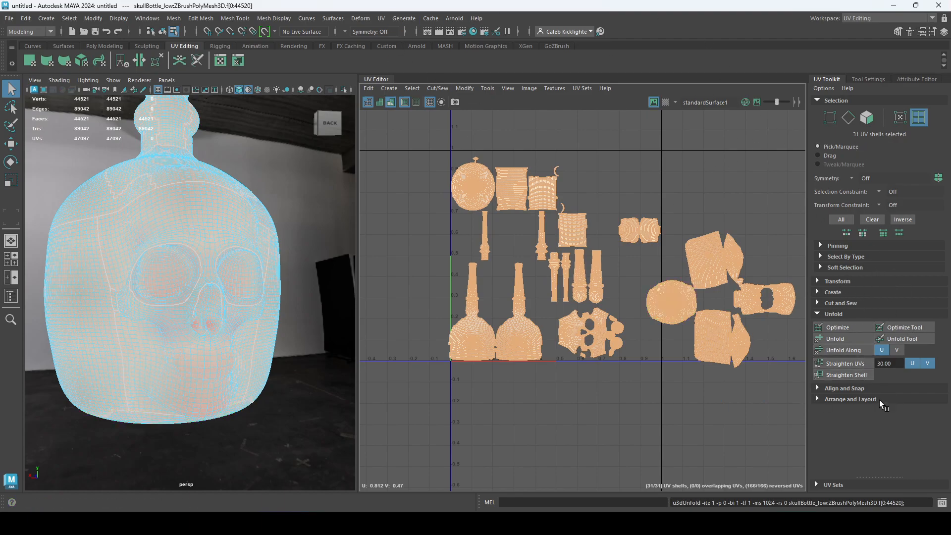
# Lay out all UV shells within a single UV tile
pyautogui.click(850, 399)
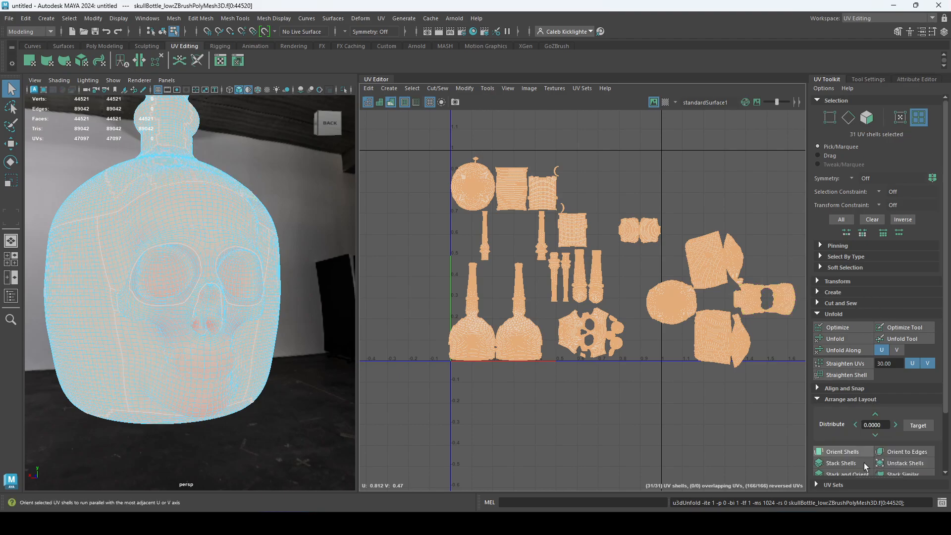
pyautogui.scroll(-3, 826, 446)
pyautogui.click(850, 456)
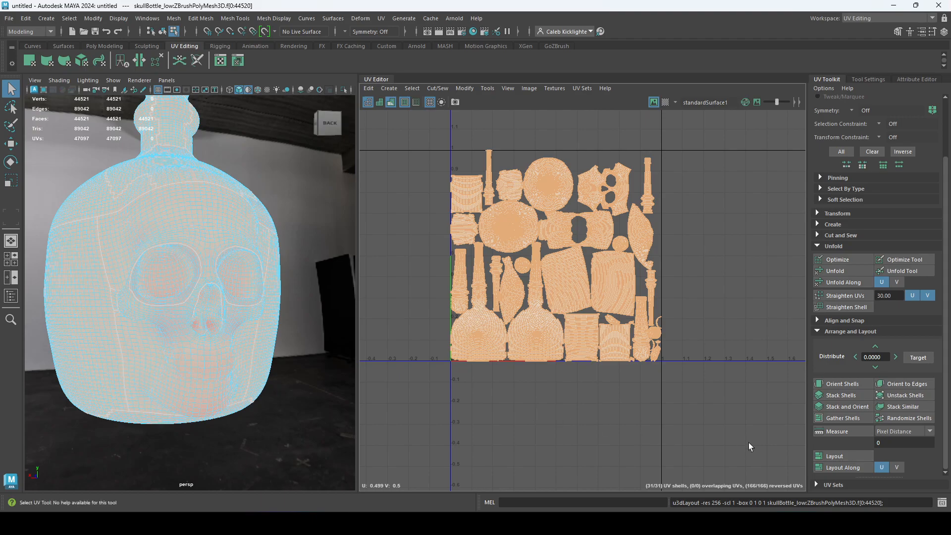
# Review the UV layout options and examine how the shells are packed in the UV tile
pyautogui.click(845, 457)
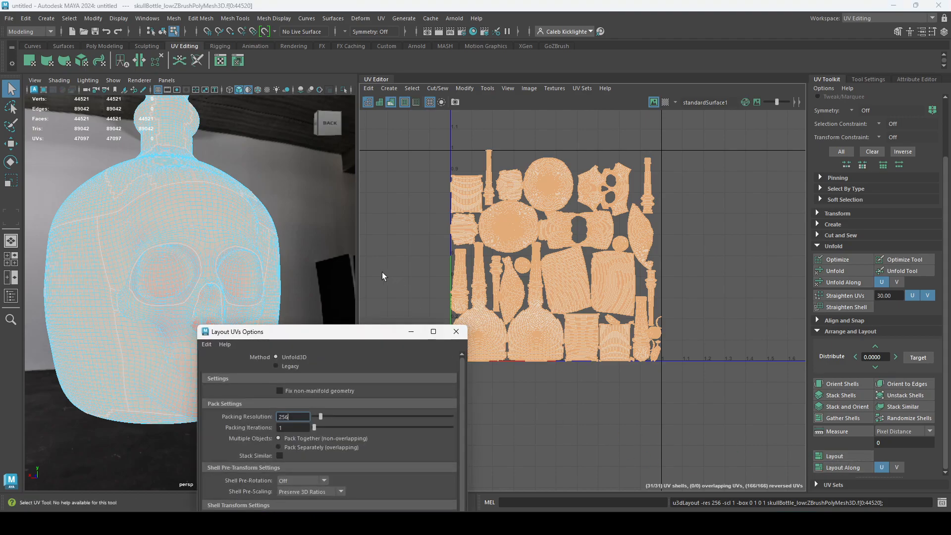
pyautogui.moveTo(314, 337); pyautogui.dragTo(547, 112)
pyautogui.scroll(-3, 554, 327)
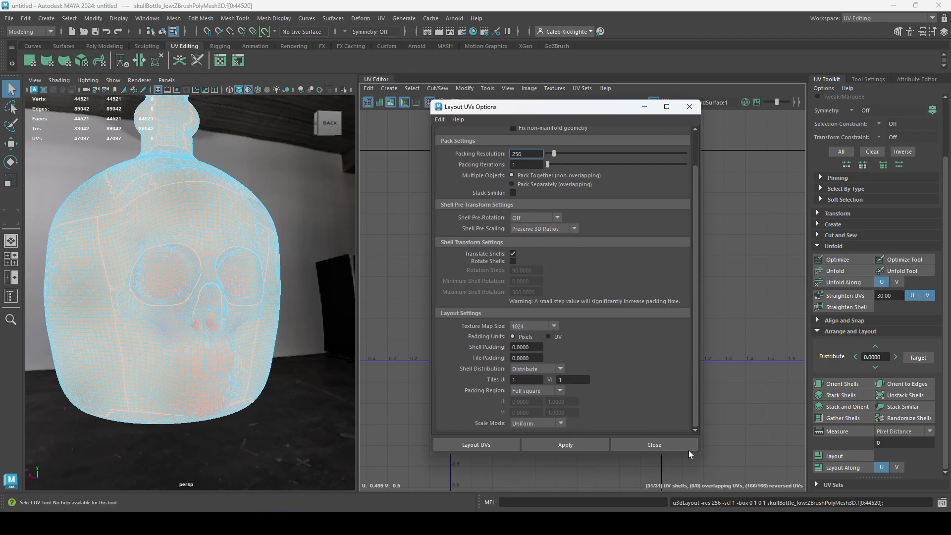
pyautogui.click(664, 447)
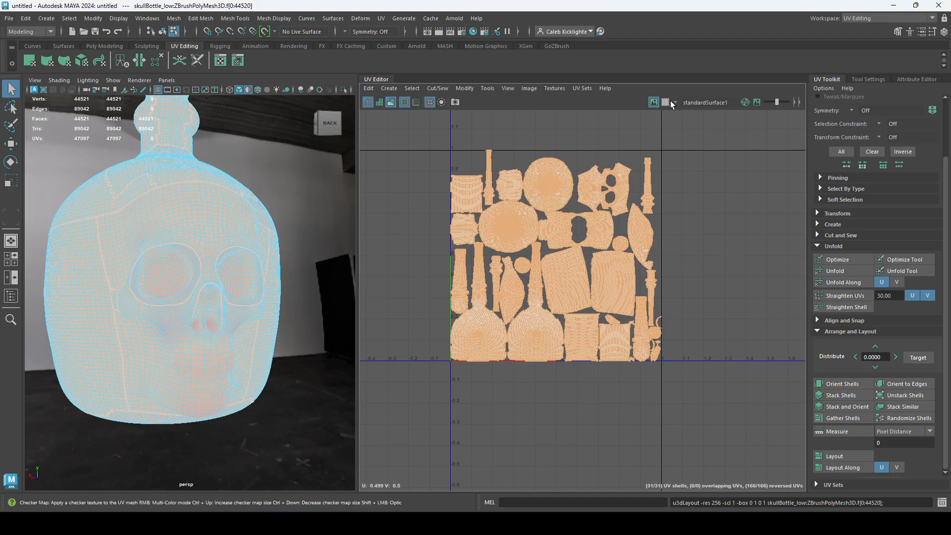
pyautogui.keyDown('alt'); pyautogui.moveTo(453, 160); pyautogui.dragTo(721, 259, button='right'); pyautogui.keyUp('alt')
pyautogui.keyDown('alt'); pyautogui.moveTo(560, 176); pyautogui.dragTo(547, 279, button='middle'); pyautogui.keyUp('alt')
pyautogui.keyDown('alt'); pyautogui.moveTo(547, 280); pyautogui.dragTo(664, 319, button='right'); pyautogui.keyUp('alt')
pyautogui.keyDown('alt'); pyautogui.moveTo(447, 247); pyautogui.dragTo(277, 181, button='right'); pyautogui.keyUp('alt')
pyautogui.keyDown('alt'); pyautogui.moveTo(659, 307); pyautogui.dragTo(577, 178, button='middle'); pyautogui.keyUp('alt')
pyautogui.keyDown('alt'); pyautogui.moveTo(707, 256); pyautogui.dragTo(614, 213, button='right'); pyautogui.keyUp('alt')
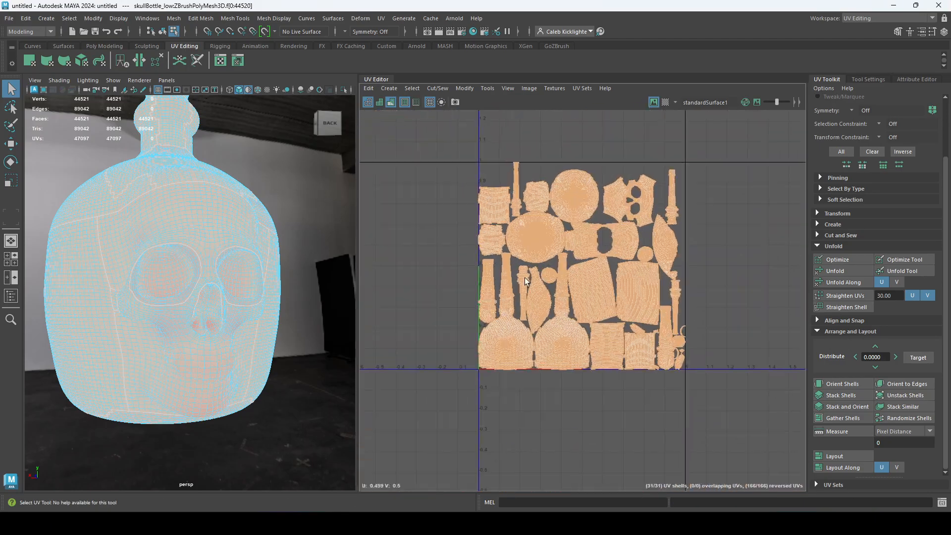
# Lay out all UV shells again, spread across 3 tiles in U
pyautogui.keyDown('shift'); pyautogui.click(853, 459); pyautogui.keyUp('shift')
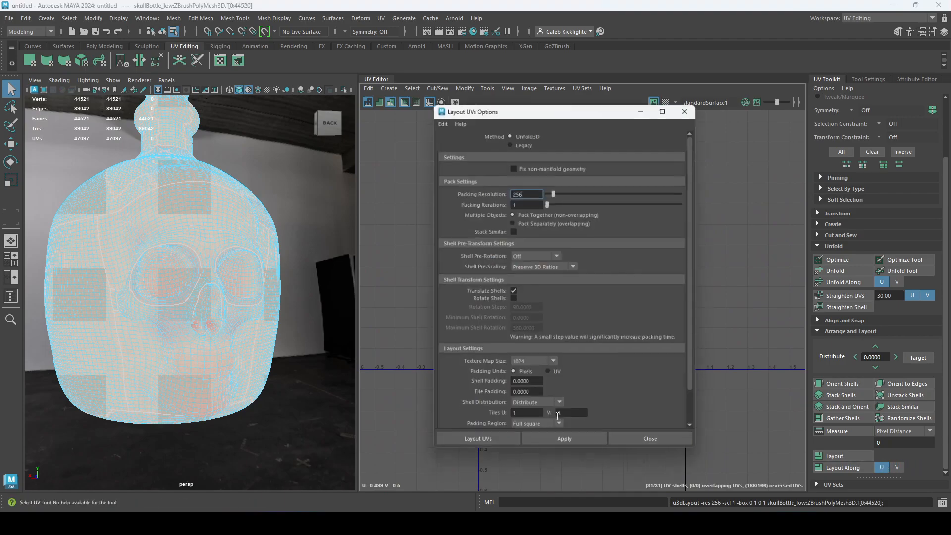
pyautogui.write('3')
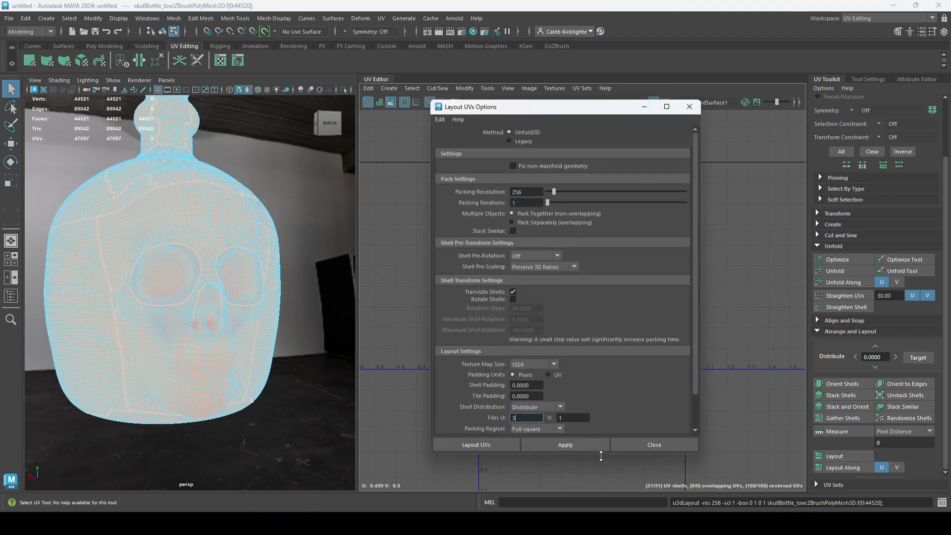
pyautogui.click(568, 447)
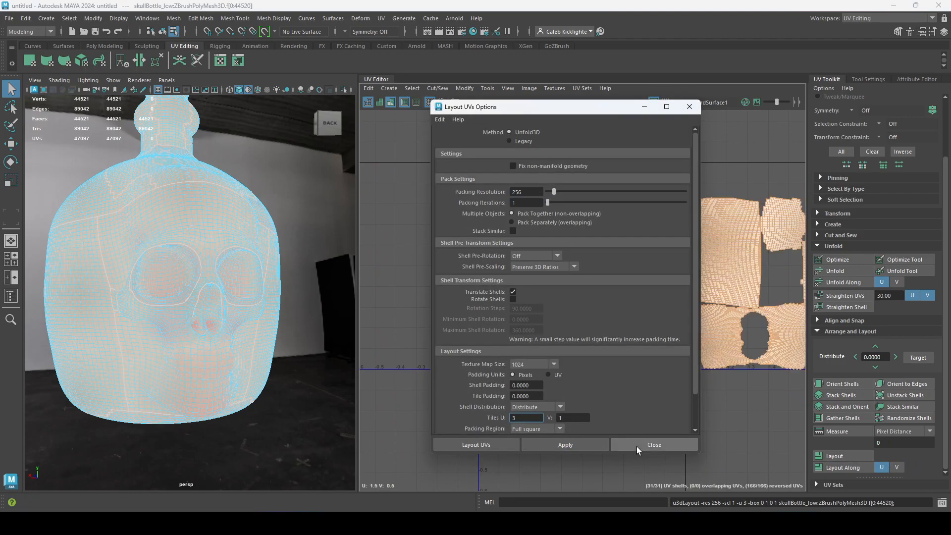
pyautogui.click(640, 445)
# Select the bottle's side panel shell overlapping the round shell in the first tile and move it up into free space
pyautogui.keyDown('alt'); pyautogui.moveTo(701, 387); pyautogui.dragTo(640, 373, button='middle'); pyautogui.keyUp('alt')
pyautogui.scroll(3, 518, 373)
pyautogui.moveTo(641, 374); pyautogui.dragTo(631, 308, button='right')
pyautogui.keyDown('alt'); pyautogui.moveTo(705, 330); pyautogui.dragTo(518, 306, button='right'); pyautogui.keyUp('alt')
pyautogui.moveTo(646, 317)
pyautogui.keyDown('alt'); pyautogui.mouseDown(button='middle')
pyautogui.moveTo(326, 278)
pyautogui.moveTo(647, 306)
pyautogui.mouseUp(button='middle'); pyautogui.keyUp('alt')
pyautogui.rightClick(641, 290)
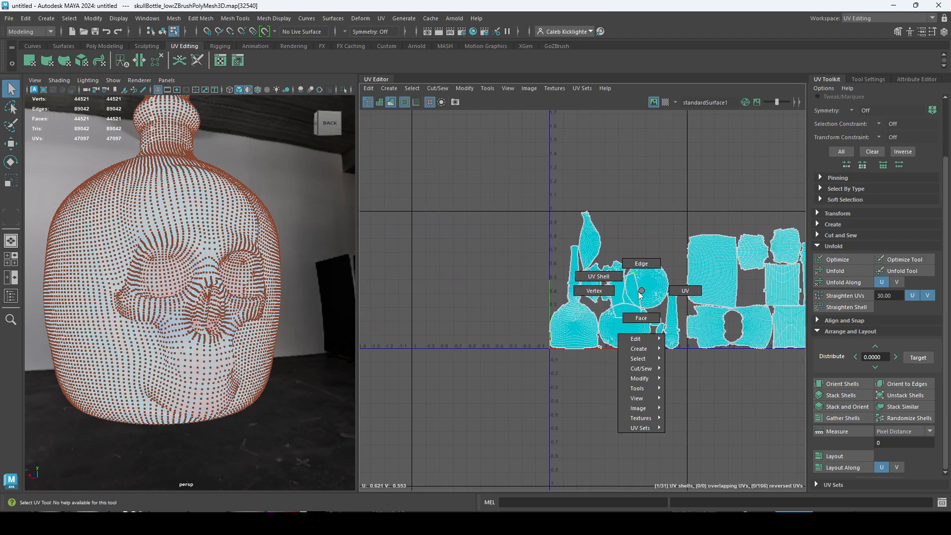
pyautogui.click(629, 274)
pyautogui.click(629, 301)
pyautogui.press('w')
pyautogui.moveTo(628, 300); pyautogui.dragTo(638, 234)
pyautogui.keyDown('alt'); pyautogui.moveTo(697, 308); pyautogui.dragTo(501, 279, button='right'); pyautogui.keyUp('alt')
pyautogui.keyDown('alt'); pyautogui.moveTo(693, 293); pyautogui.dragTo(535, 292, button='middle'); pyautogui.keyUp('alt')
# Return to object mode with the whole bottle selected and turn off the UV distortion display
pyautogui.press('q')
pyautogui.moveTo(649, 311); pyautogui.dragTo(684, 308, button='right')
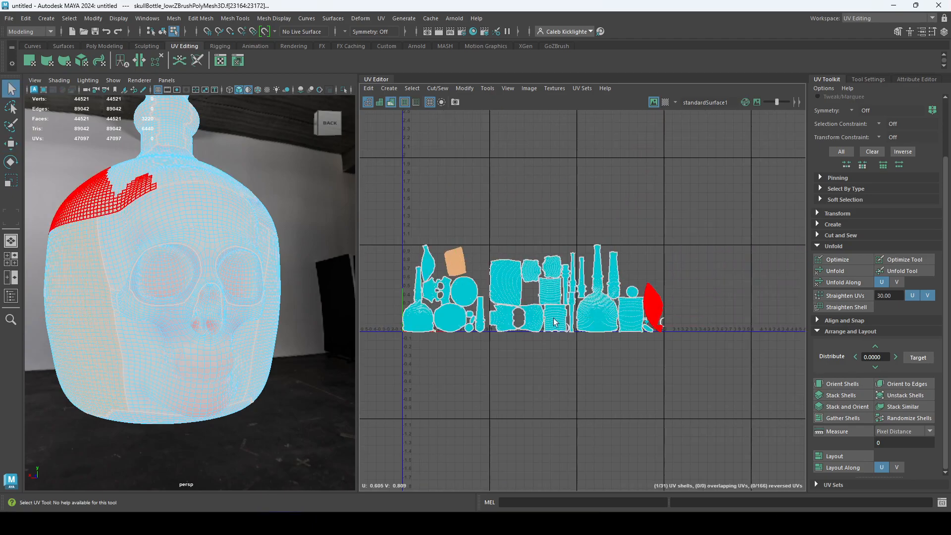
pyautogui.keyDown('alt'); pyautogui.moveTo(264, 399); pyautogui.dragTo(229, 391); pyautogui.keyUp('alt')
pyautogui.moveTo(216, 229); pyautogui.dragTo(262, 214, button='right')
pyautogui.keyDown('alt'); pyautogui.moveTo(247, 260); pyautogui.dragTo(208, 298, button='right'); pyautogui.keyUp('alt')
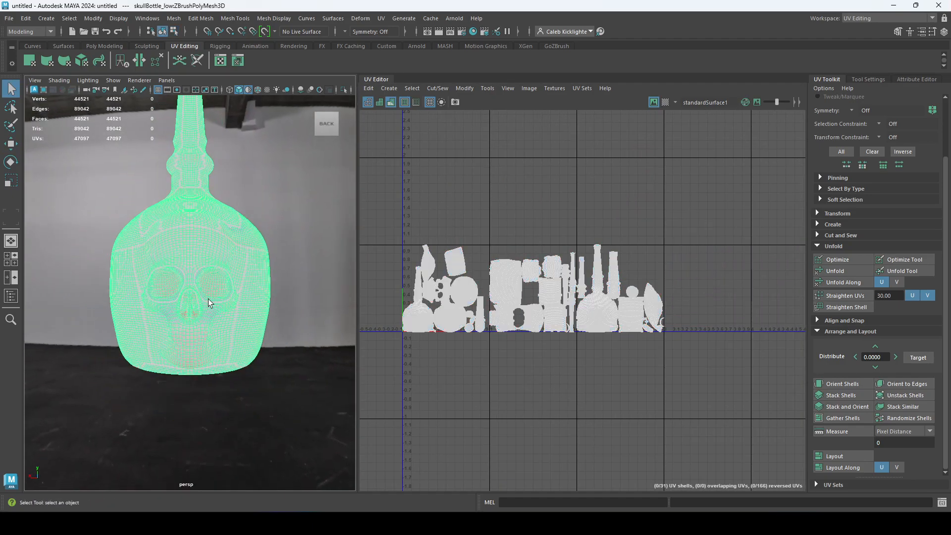
pyautogui.click(392, 102)
# Export the selected bottle as an FBX file named skull_low in the Downloads folder
pyautogui.click(9, 18)
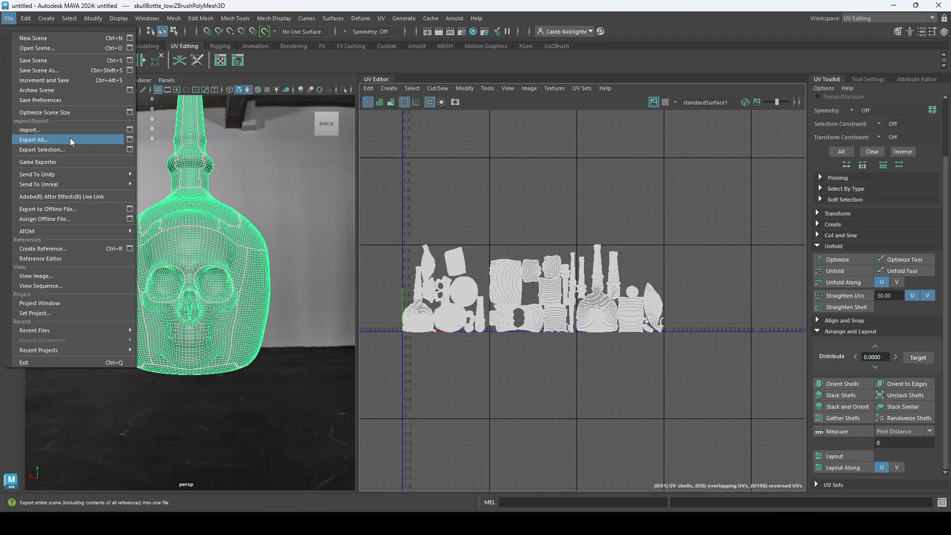
pyautogui.click(44, 140)
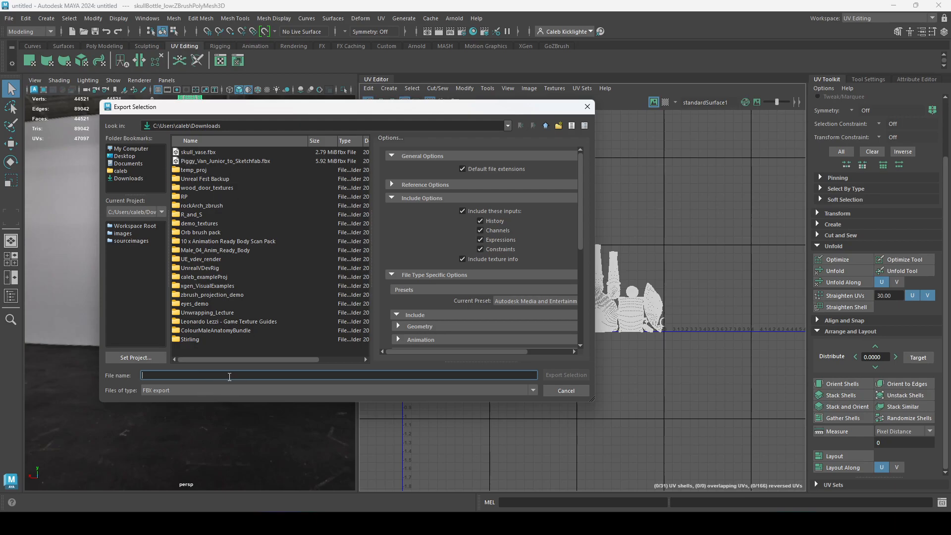
pyautogui.write('sk')
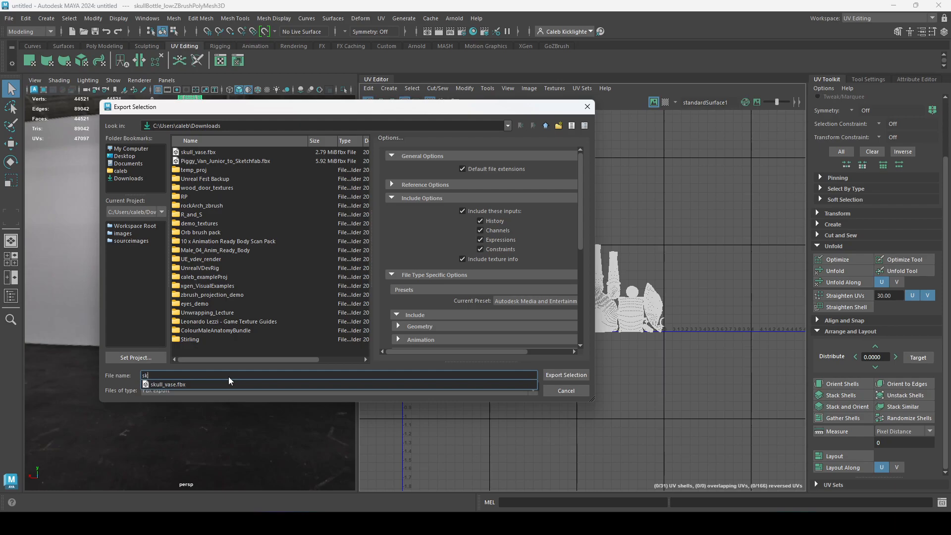
pyautogui.write('ull_low')
pyautogui.press('Return')
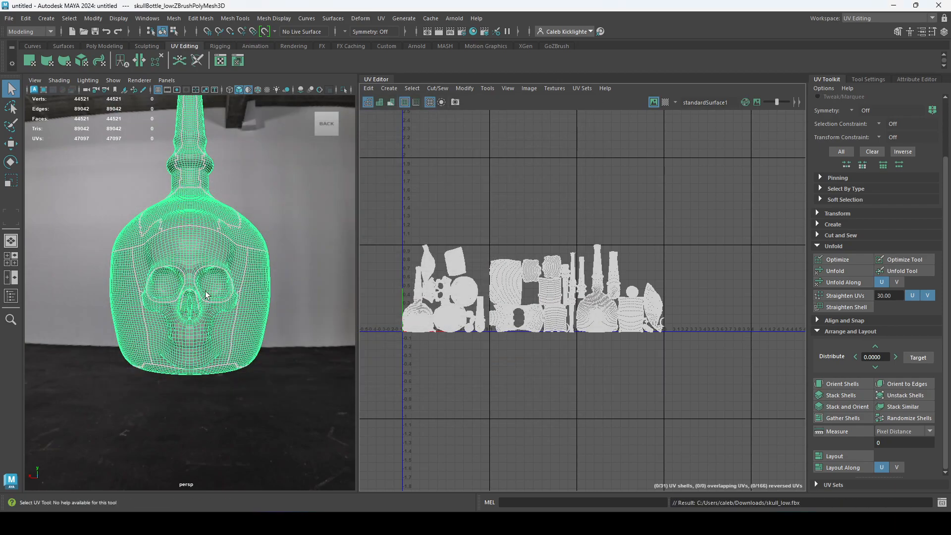
# Export the selected bottle mesh as an OBJ, overwriting skullBottle_low.obj in the Downloads folder
pyautogui.click(9, 19)
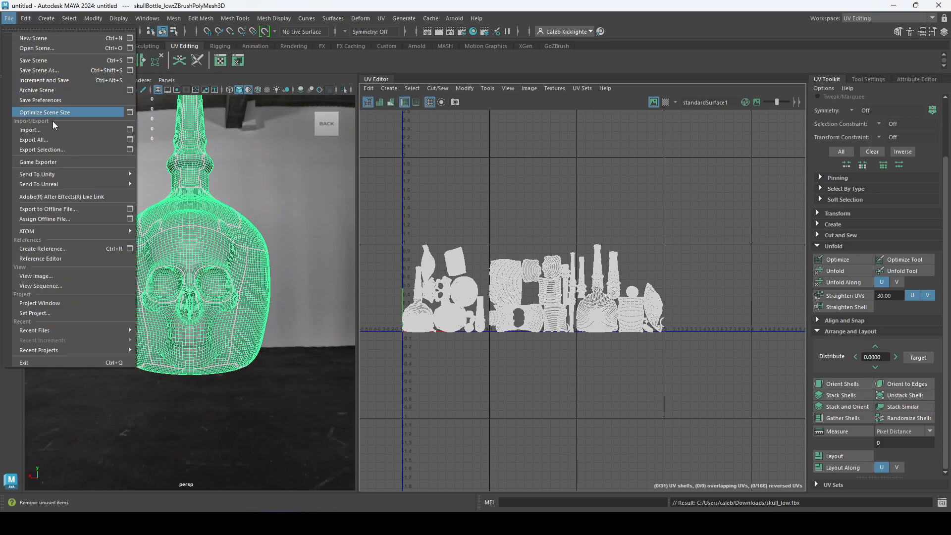
pyautogui.click(42, 150)
pyautogui.click(230, 390)
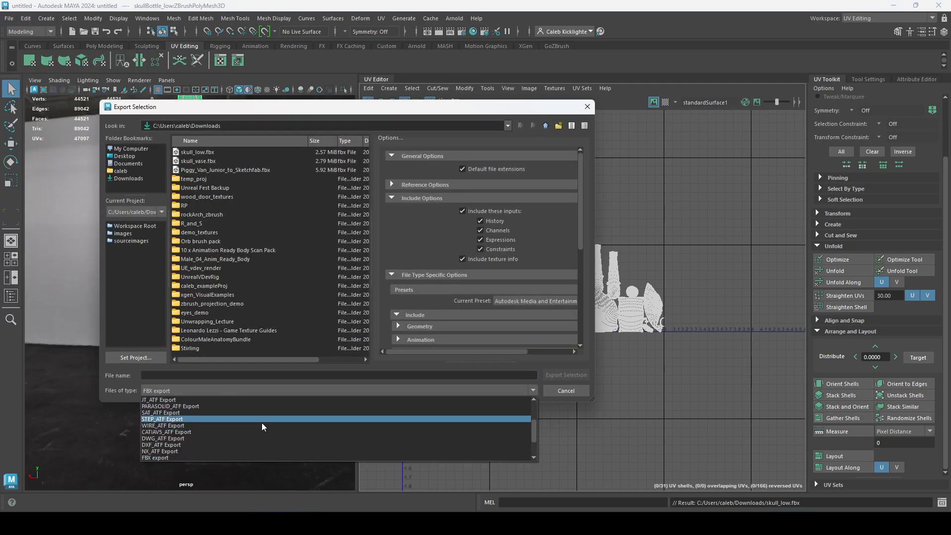
pyautogui.scroll(-1, 208, 435)
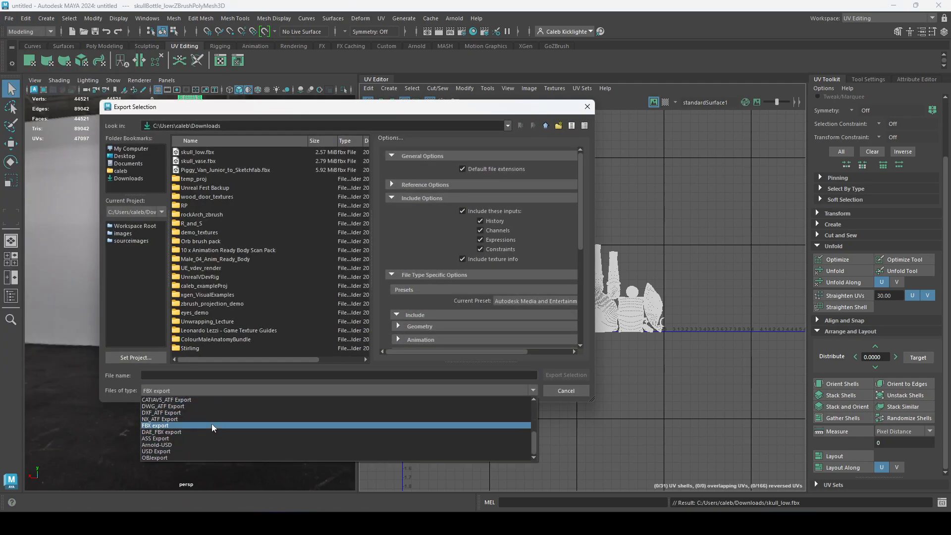
pyautogui.click(201, 458)
pyautogui.doubleClick(242, 154)
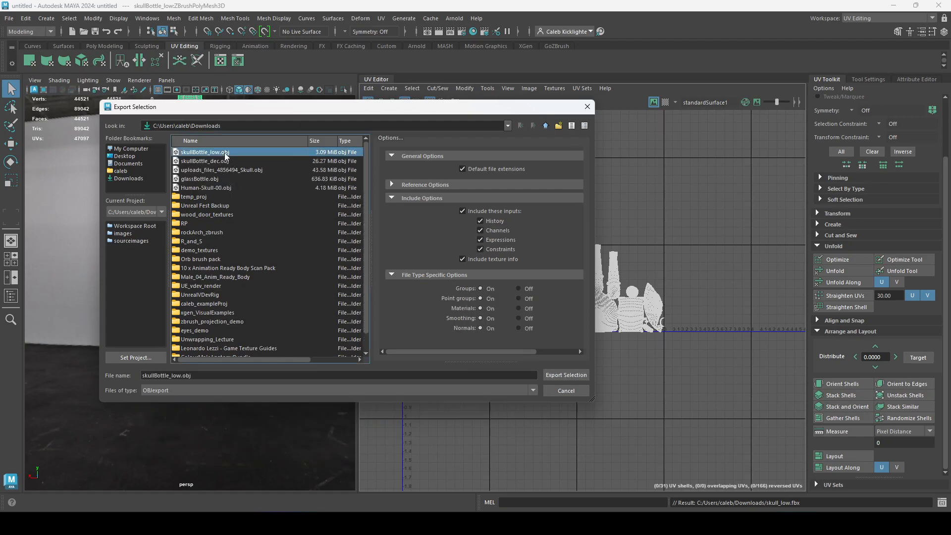
pyautogui.click(310, 268)
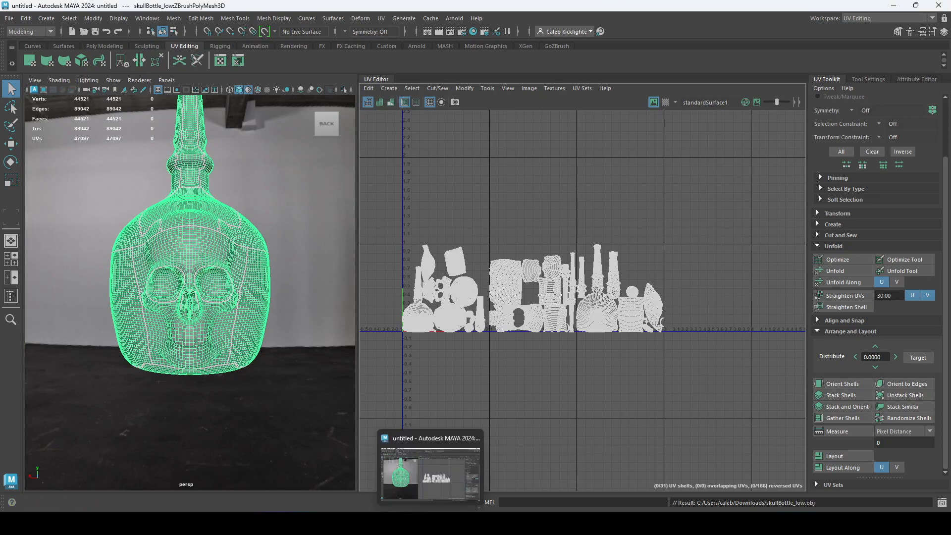
# Switch to ZBrush and review the Decimation Master options for the high-detail skull bottle
pyautogui.click(257, 523)
pyautogui.keyDown('alt'); pyautogui.moveTo(617, 366); pyautogui.dragTo(667, 361); pyautogui.keyUp('alt')
pyautogui.hotkey('ctrl', 'd')
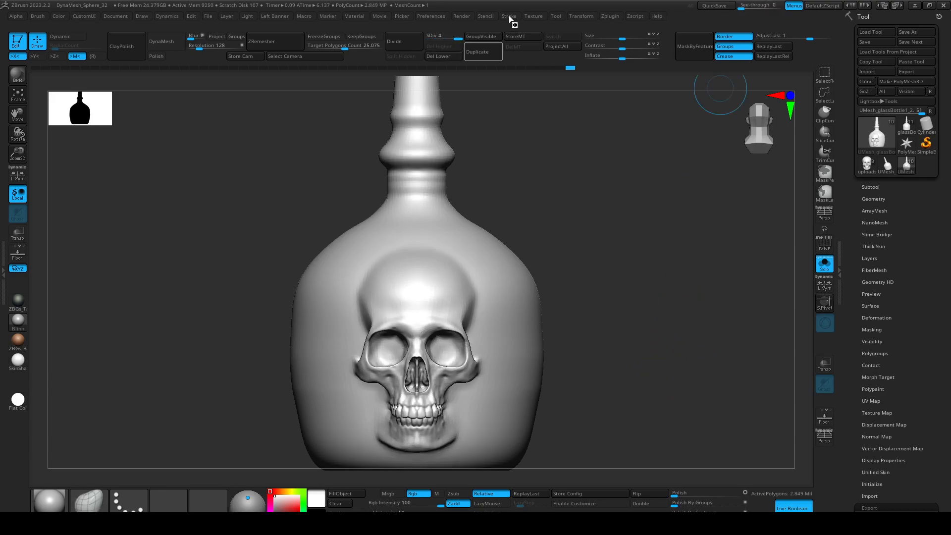
pyautogui.click(555, 16)
pyautogui.moveTo(610, 16)
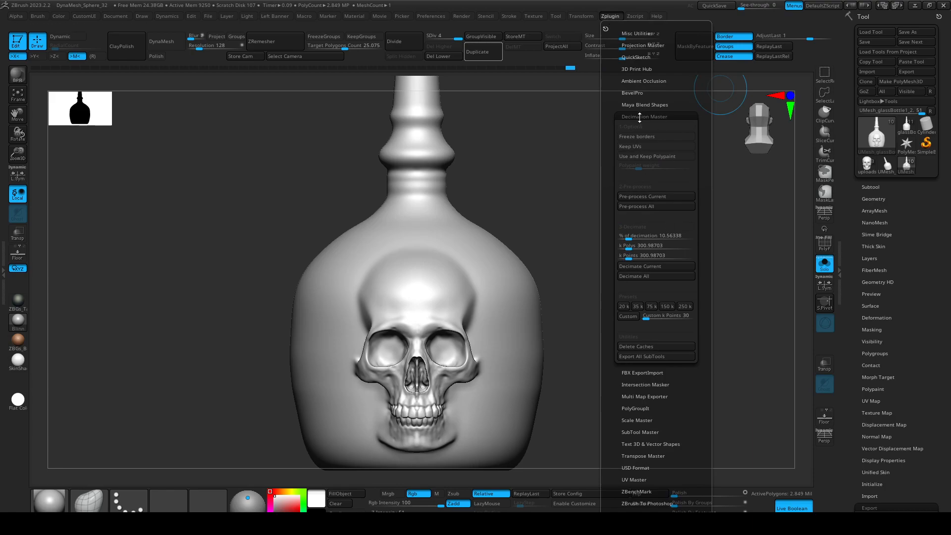
pyautogui.click(638, 117)
pyautogui.click(637, 152)
pyautogui.click(643, 161)
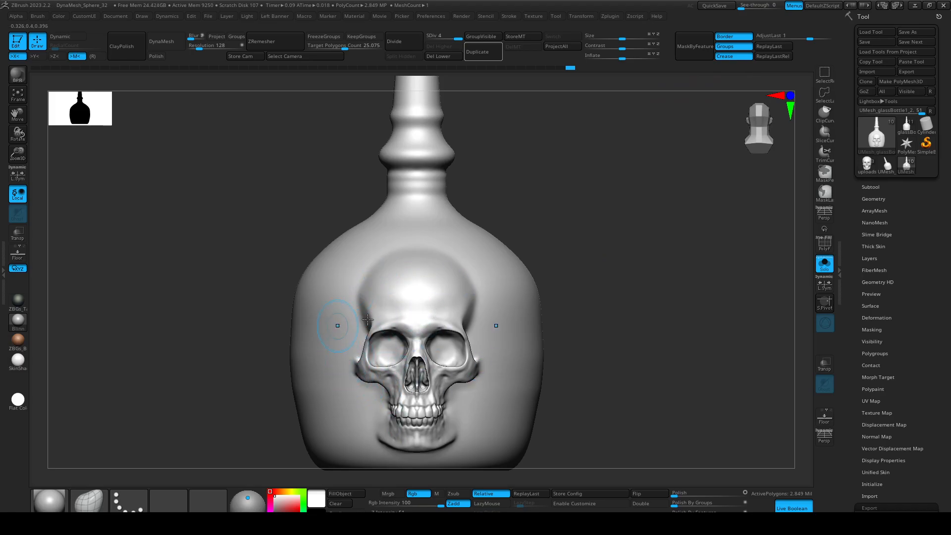
# Lower the skull bottle to its first subdivision level and import skullBottle_low.obj over it
pyautogui.hotkey('shift', 'd')
pyautogui.hotkey('shift', 'd')
pyautogui.hotkey('shift', 'd')
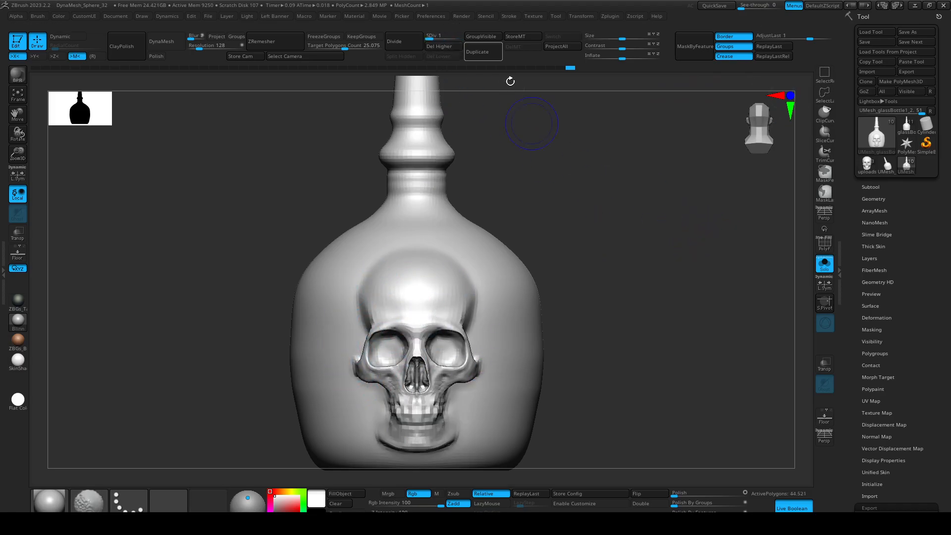
pyautogui.click(867, 72)
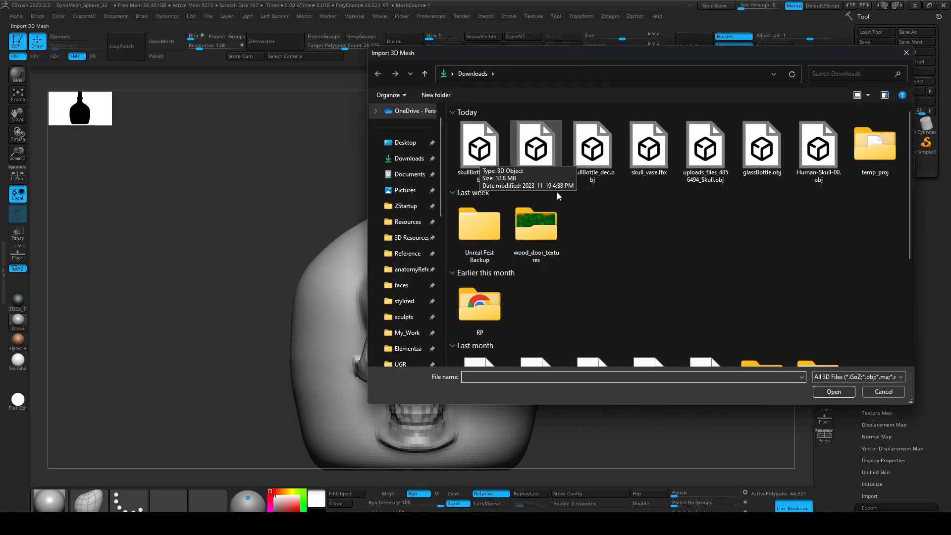
pyautogui.click(480, 159)
pyautogui.click(833, 391)
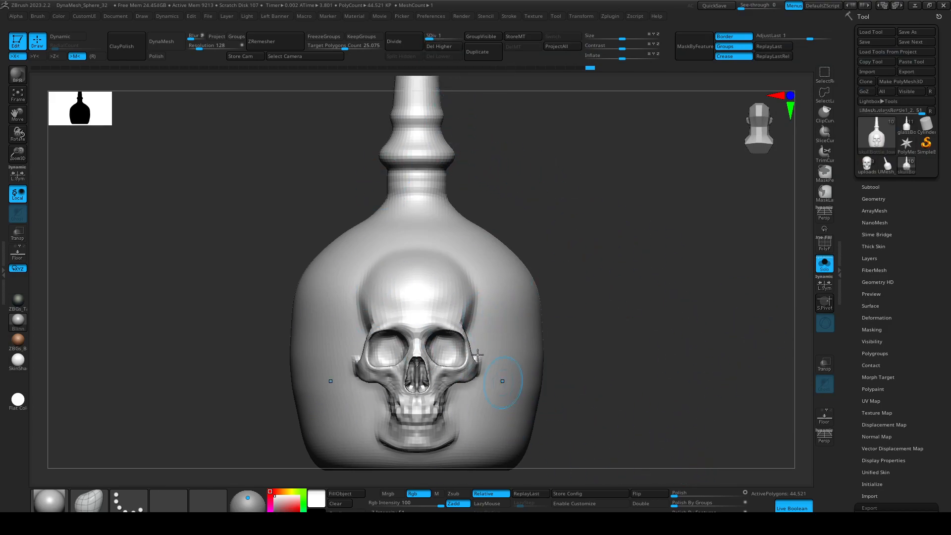
# Step the skull bottle back up three subdivision levels
pyautogui.press('d')
pyautogui.press('d')
pyautogui.press('d')
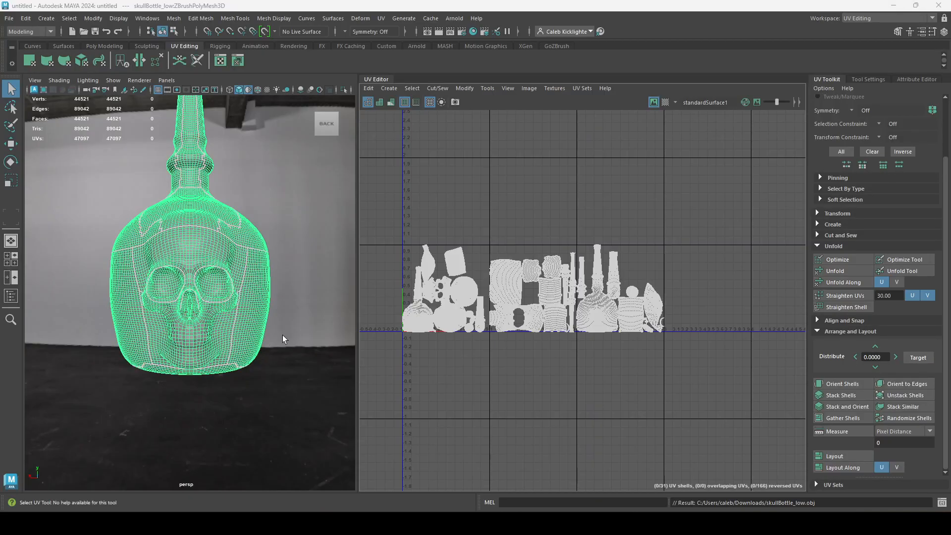
# Minimize the Maya 2024 window and close the untitled Maya 2019 scene without saving it
pyautogui.click(895, 5)
pyautogui.click(937, 6)
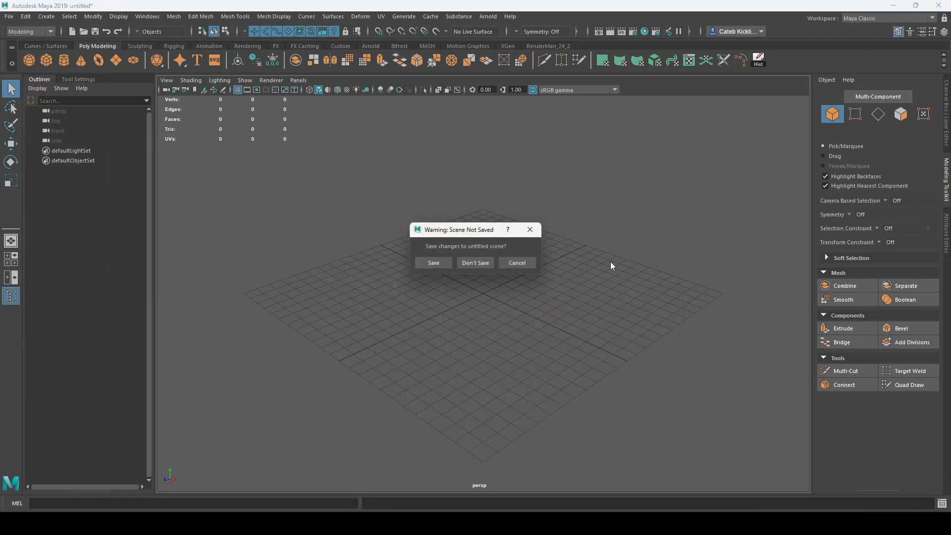
pyautogui.click(476, 263)
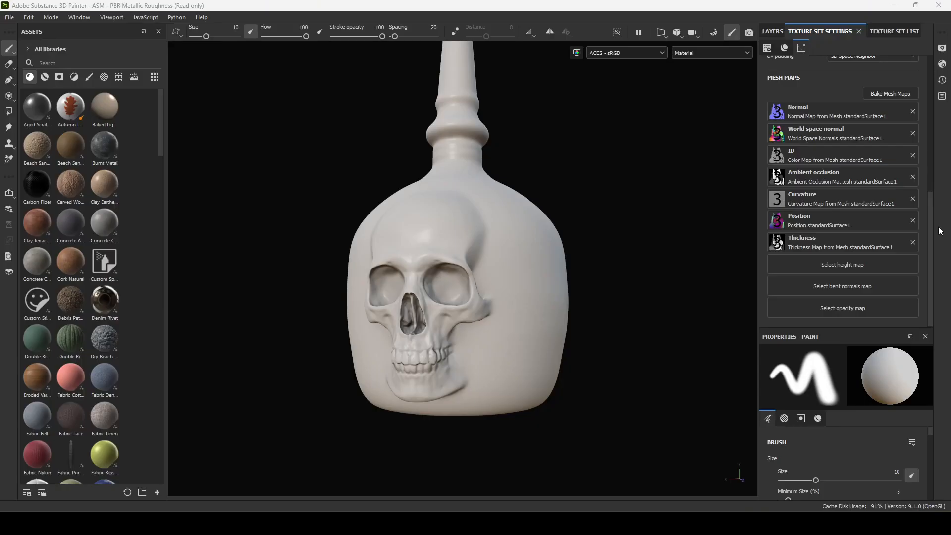
# Inspect the baked skull bottle from several angles in Substance 3D Painter
pyautogui.keyDown('alt'); pyautogui.moveTo(536, 342); pyautogui.dragTo(618, 342); pyautogui.keyUp('alt')
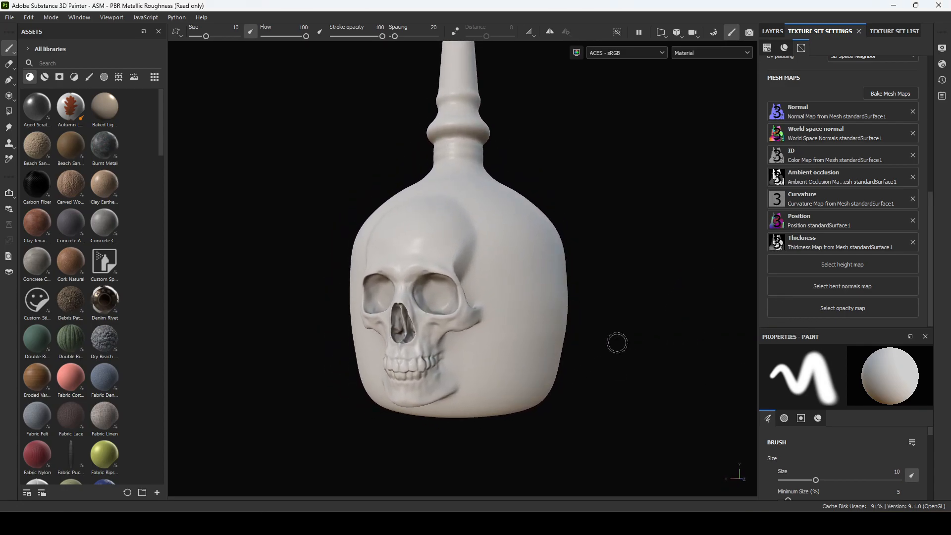
pyautogui.keyDown('alt'); pyautogui.moveTo(618, 341); pyautogui.dragTo(675, 359, button='right'); pyautogui.keyUp('alt')
pyautogui.keyDown('alt'); pyautogui.moveTo(675, 359); pyautogui.dragTo(675, 377, button='middle'); pyautogui.keyUp('alt')
pyautogui.keyDown('alt'); pyautogui.moveTo(675, 377); pyautogui.dragTo(571, 357); pyautogui.keyUp('alt')
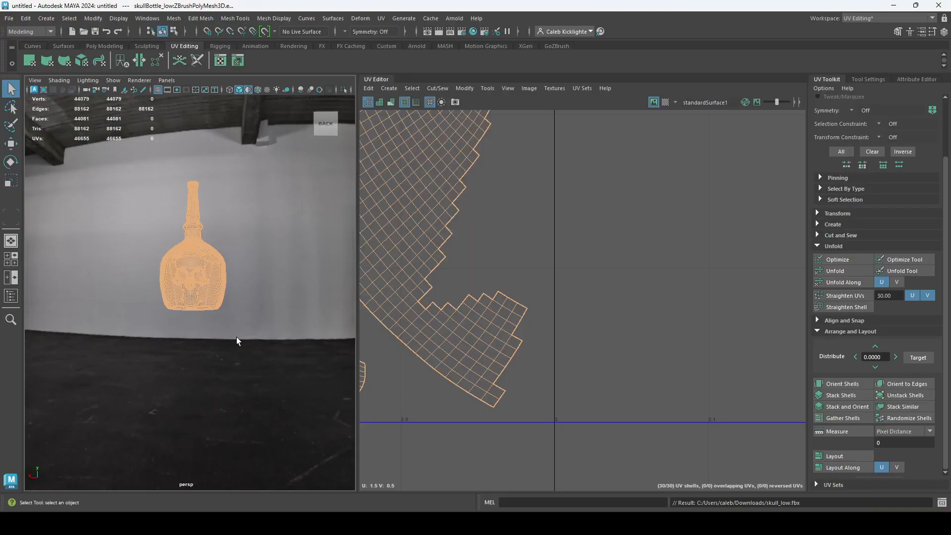
# In Maya, undo back to the selected inner shell below the skull's nose and delete its faces again
pyautogui.scroll(10, 277, 303)
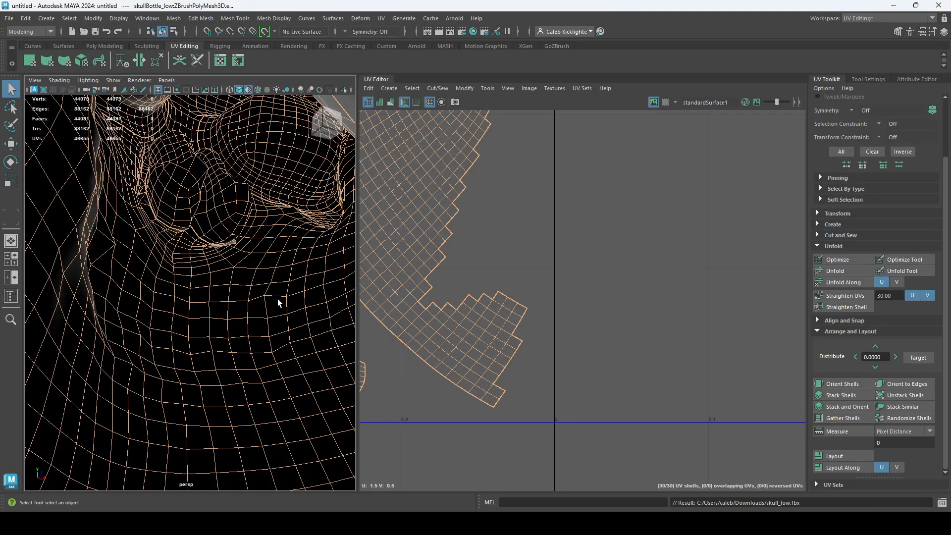
pyautogui.hotkey('ctrl', 'z')
pyautogui.hotkey('ctrl', 'z')
pyautogui.hotkey('ctrl', 'z')
pyautogui.hotkey('ctrl', 'z')
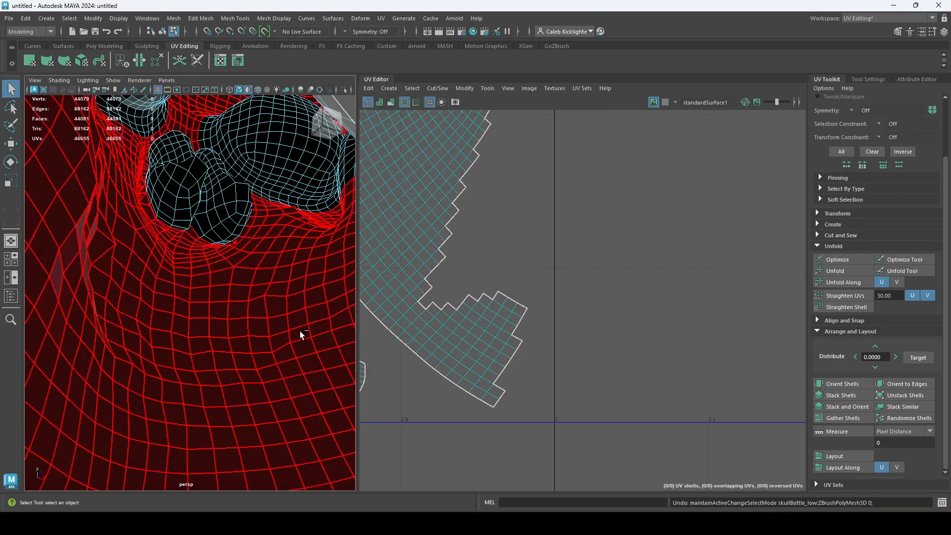
pyautogui.keyDown('alt'); pyautogui.moveTo(580, 257); pyautogui.dragTo(399, 237, button='right'); pyautogui.keyUp('alt')
pyautogui.keyDown('alt'); pyautogui.moveTo(513, 260); pyautogui.dragTo(416, 280, button='middle'); pyautogui.keyUp('alt')
pyautogui.keyDown('alt'); pyautogui.moveTo(425, 282); pyautogui.dragTo(704, 283, button='right'); pyautogui.keyUp('alt')
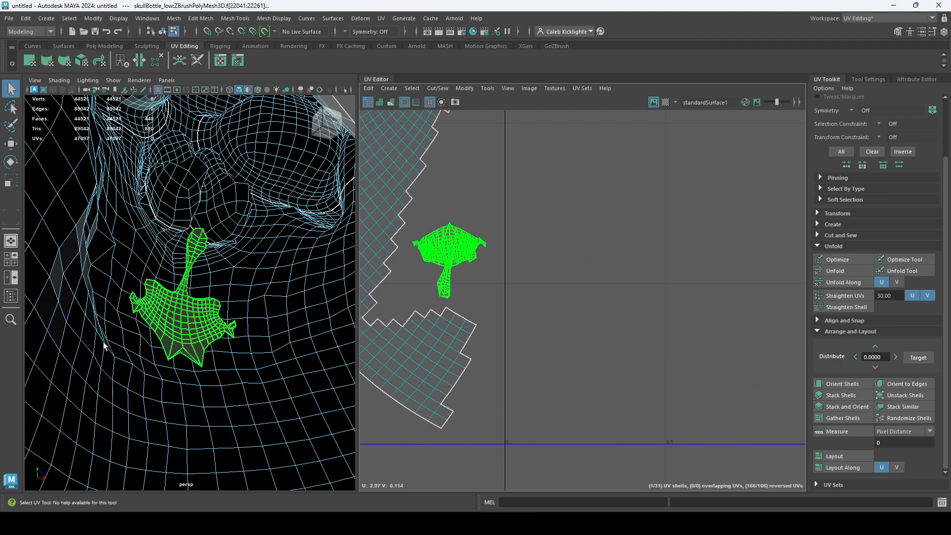
pyautogui.keyDown('alt'); pyautogui.moveTo(191, 316); pyautogui.dragTo(199, 320); pyautogui.keyUp('alt')
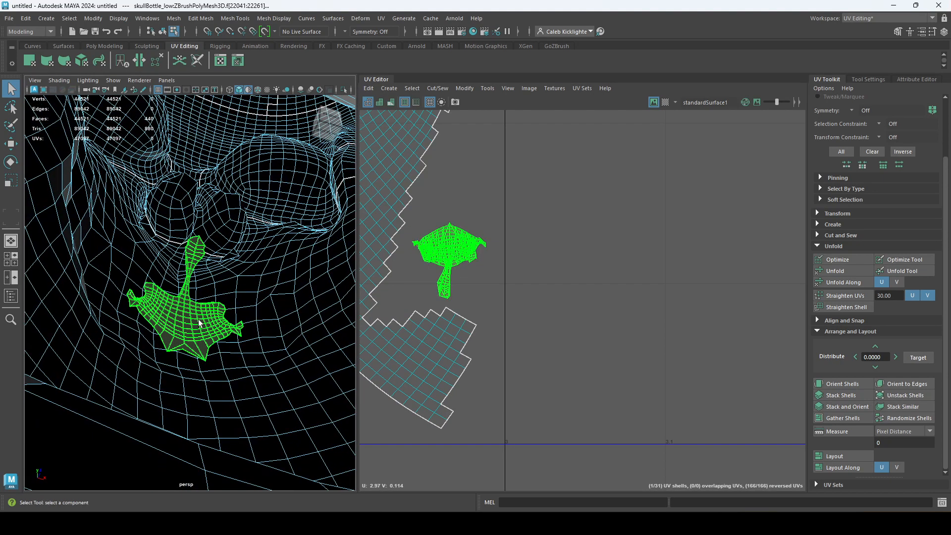
pyautogui.press('Delete')
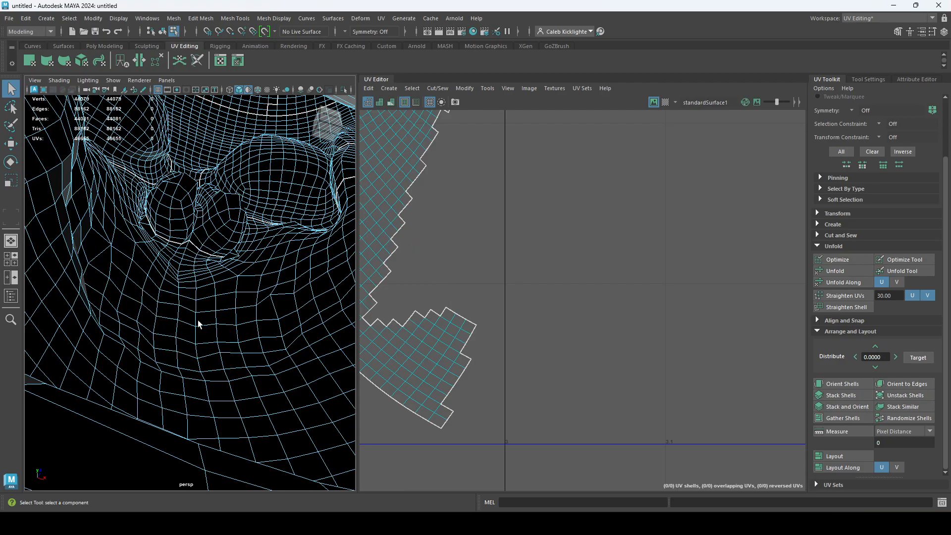
# Examine the skull's lower face from outside and the arrangement of UV shells across the three tiles
pyautogui.keyDown('alt'); pyautogui.moveTo(198, 319); pyautogui.dragTo(84, 277, button='right'); pyautogui.keyUp('alt')
pyautogui.keyDown('alt'); pyautogui.moveTo(84, 277); pyautogui.dragTo(257, 346); pyautogui.keyUp('alt')
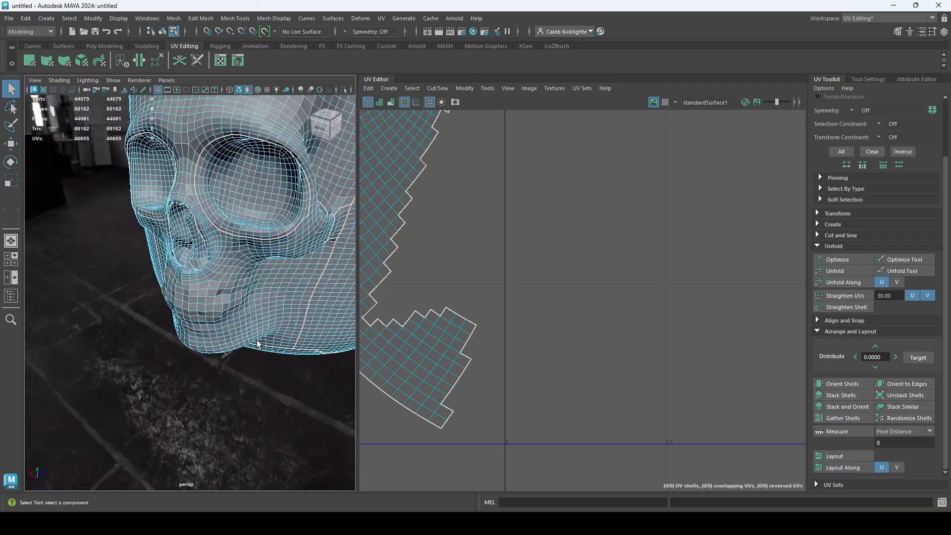
pyautogui.keyDown('alt'); pyautogui.moveTo(560, 293); pyautogui.dragTo(476, 294, button='right'); pyautogui.keyUp('alt')
pyautogui.keyDown('alt'); pyautogui.moveTo(476, 294); pyautogui.dragTo(718, 416, button='middle'); pyautogui.keyUp('alt')
pyautogui.keyDown('alt'); pyautogui.moveTo(718, 416); pyautogui.dragTo(531, 348, button='right'); pyautogui.keyUp('alt')
pyautogui.keyDown('alt'); pyautogui.moveTo(530, 349); pyautogui.dragTo(635, 354, button='middle'); pyautogui.keyUp('alt')
pyautogui.keyDown('alt'); pyautogui.moveTo(635, 354); pyautogui.dragTo(562, 350, button='right'); pyautogui.keyUp('alt')
pyautogui.keyDown('alt'); pyautogui.moveTo(562, 350); pyautogui.dragTo(669, 339, button='middle'); pyautogui.keyUp('alt')
pyautogui.keyDown('alt'); pyautogui.moveTo(510, 339); pyautogui.dragTo(778, 350, button='middle'); pyautogui.keyUp('alt')
pyautogui.keyDown('alt'); pyautogui.moveTo(778, 350); pyautogui.dragTo(641, 334, button='right'); pyautogui.keyUp('alt')
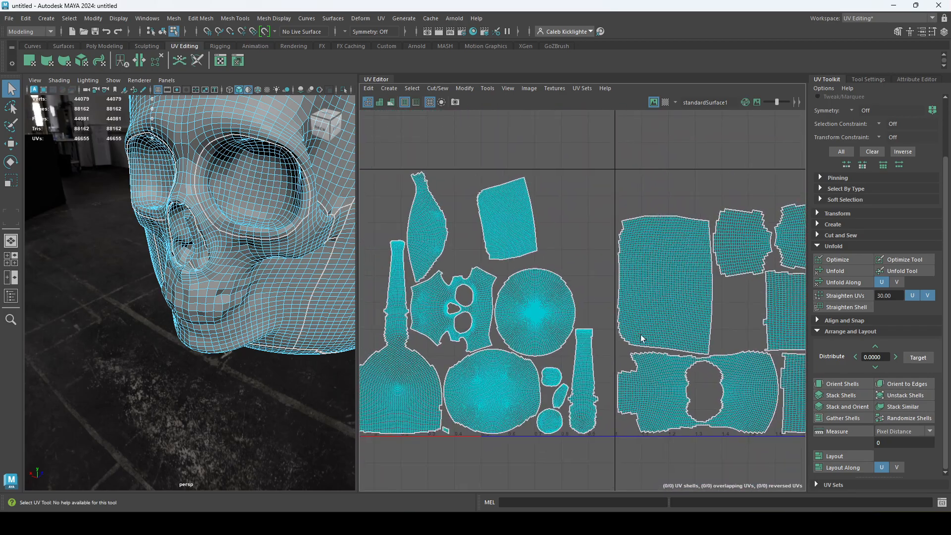
pyautogui.keyDown('alt'); pyautogui.moveTo(536, 282); pyautogui.dragTo(400, 239, button='middle'); pyautogui.keyUp('alt')
pyautogui.keyDown('alt'); pyautogui.moveTo(596, 278); pyautogui.dragTo(389, 254, button='right'); pyautogui.keyUp('alt')
pyautogui.keyDown('alt'); pyautogui.moveTo(724, 310); pyautogui.dragTo(579, 292, button='middle'); pyautogui.keyUp('alt')
pyautogui.scroll(-3, 579, 292)
# Open the Layout UVs options and review the shell padding and tile settings
pyautogui.keyDown('shift'); pyautogui.click(836, 455); pyautogui.keyUp('shift')
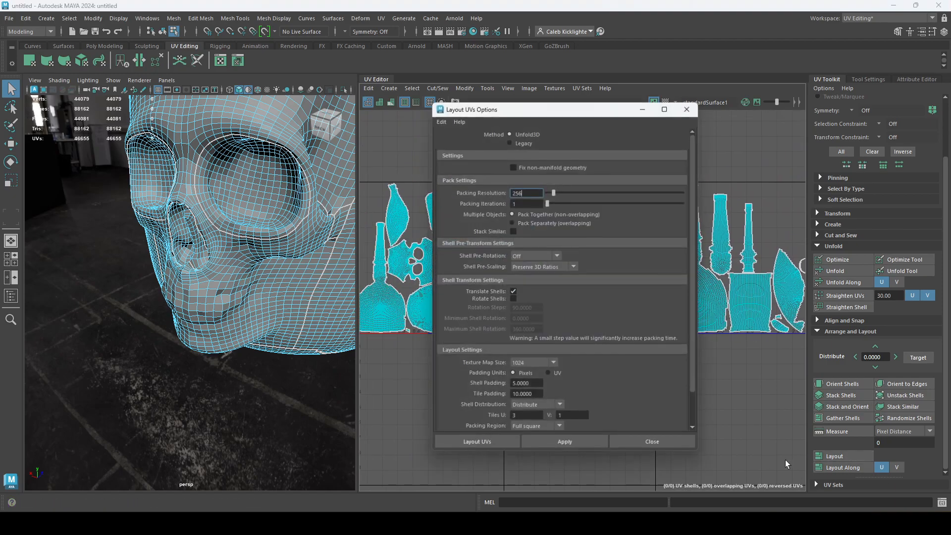
pyautogui.scroll(-3, 504, 337)
pyautogui.click(526, 347)
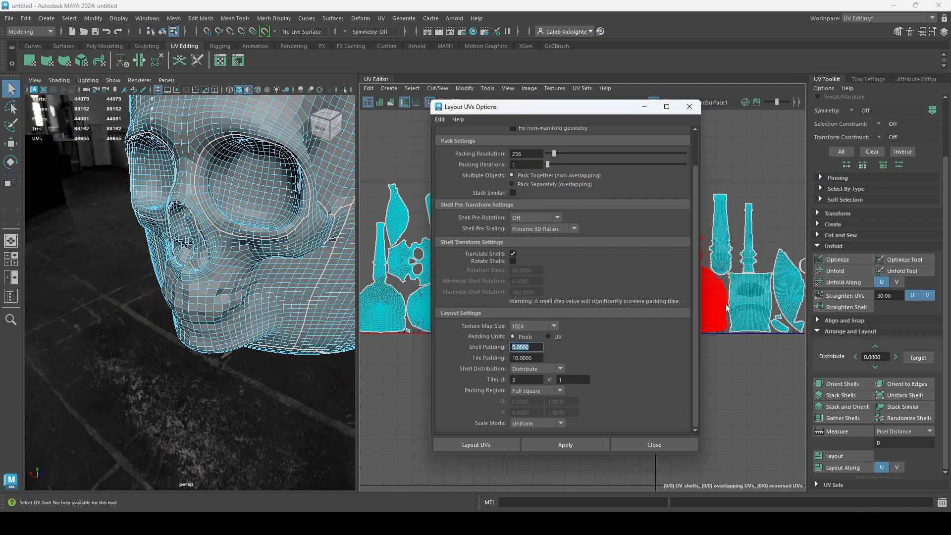
pyautogui.press('Tab')
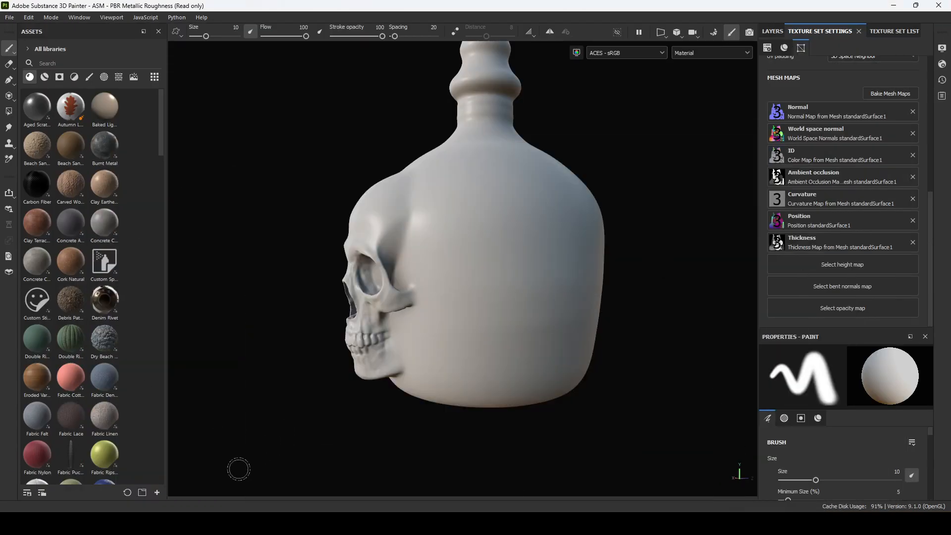
# In Substance 3D Painter, open the mesh map baking settings and review the available output sizes
pyautogui.moveTo(236, 467)
pyautogui.keyDown('alt'); pyautogui.mouseDown()
pyautogui.moveTo(399, 460)
pyautogui.moveTo(465, 475)
pyautogui.moveTo(441, 460)
pyautogui.moveTo(543, 469)
pyautogui.moveTo(660, 320)
pyautogui.moveTo(714, 339)
pyautogui.mouseUp(); pyautogui.keyUp('alt')
pyautogui.click(890, 93)
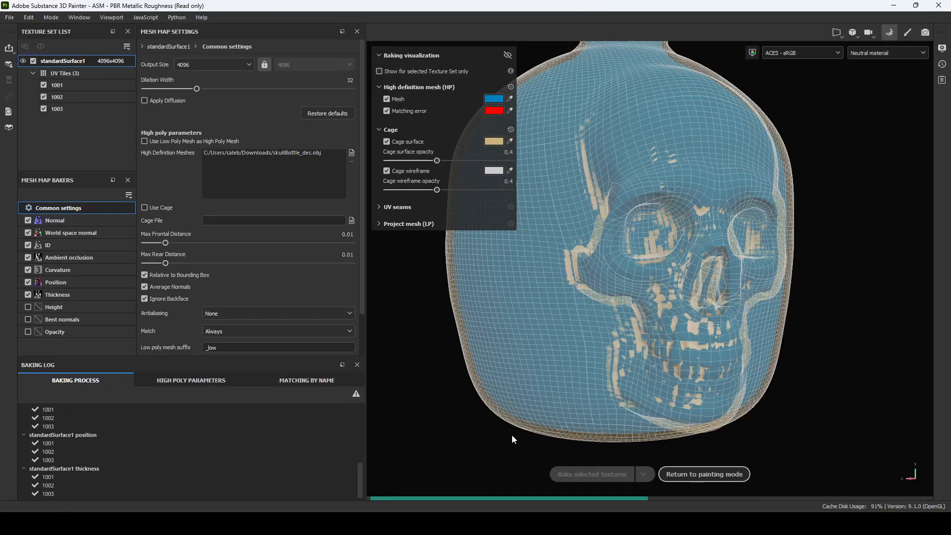
pyautogui.click(233, 65)
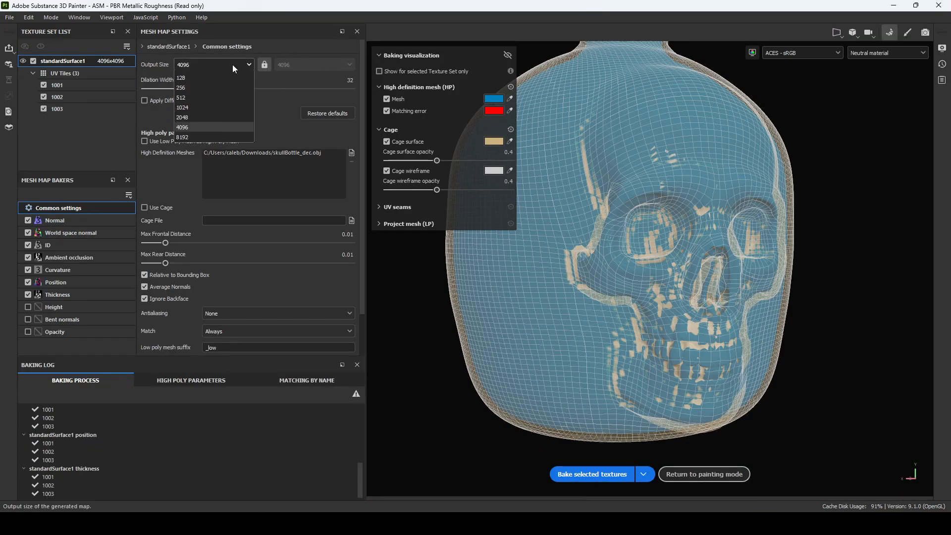
pyautogui.click(234, 61)
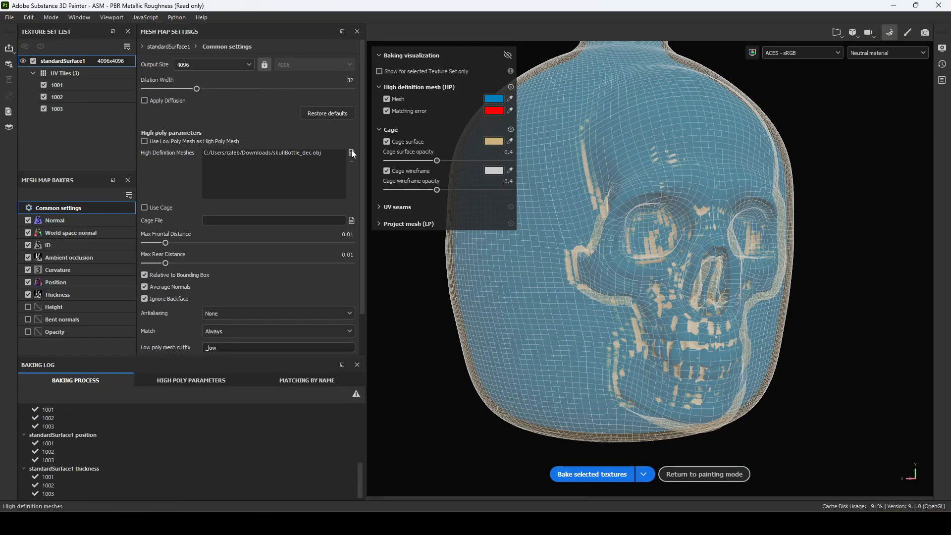
# Choose skullBottle_dec.obj as the high-definition mesh for baking and return to painting mode
pyautogui.click(352, 153)
pyautogui.doubleClick(234, 143)
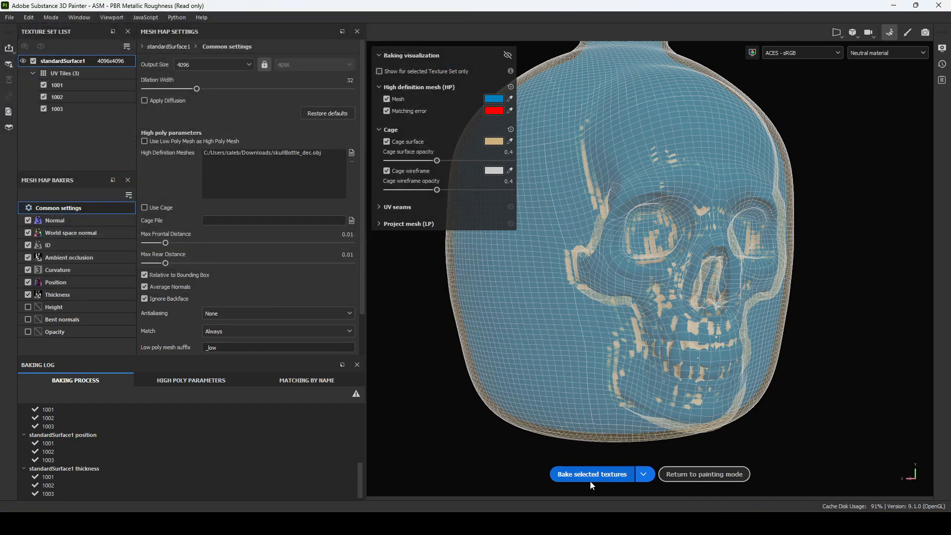
pyautogui.click(703, 474)
# Remove the normal, world space normal and ID mesh maps from the texture set while checking the skull
pyautogui.moveTo(622, 350)
pyautogui.keyDown('alt'); pyautogui.mouseDown()
pyautogui.moveTo(755, 343)
pyautogui.moveTo(639, 356)
pyautogui.moveTo(603, 346)
pyautogui.mouseUp(); pyautogui.keyUp('alt')
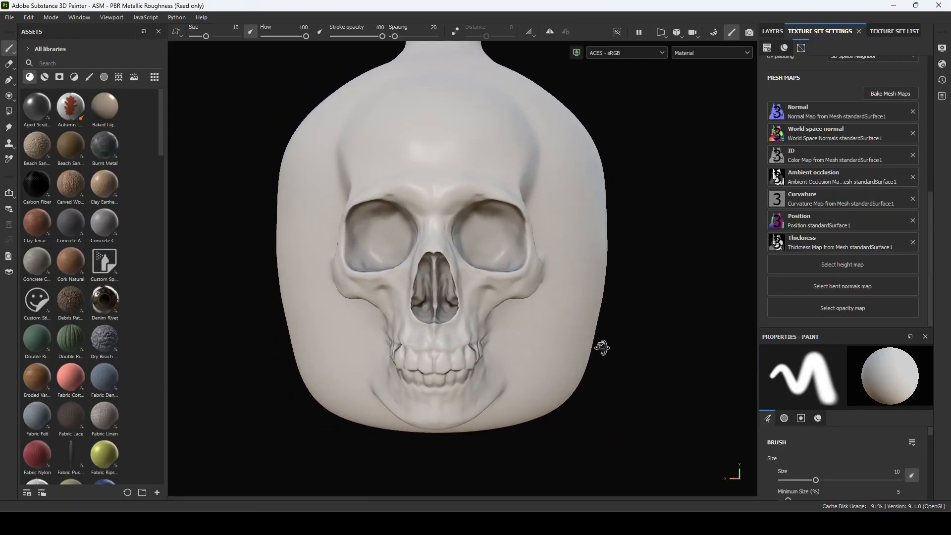
pyautogui.click(912, 111)
pyautogui.moveTo(639, 414)
pyautogui.keyDown('alt'); pyautogui.mouseDown()
pyautogui.moveTo(611, 407)
pyautogui.moveTo(643, 402)
pyautogui.mouseUp(); pyautogui.keyUp('alt')
pyautogui.keyDown('alt'); pyautogui.moveTo(650, 360); pyautogui.dragTo(683, 353); pyautogui.keyUp('alt')
pyautogui.click(913, 133)
pyautogui.click(912, 155)
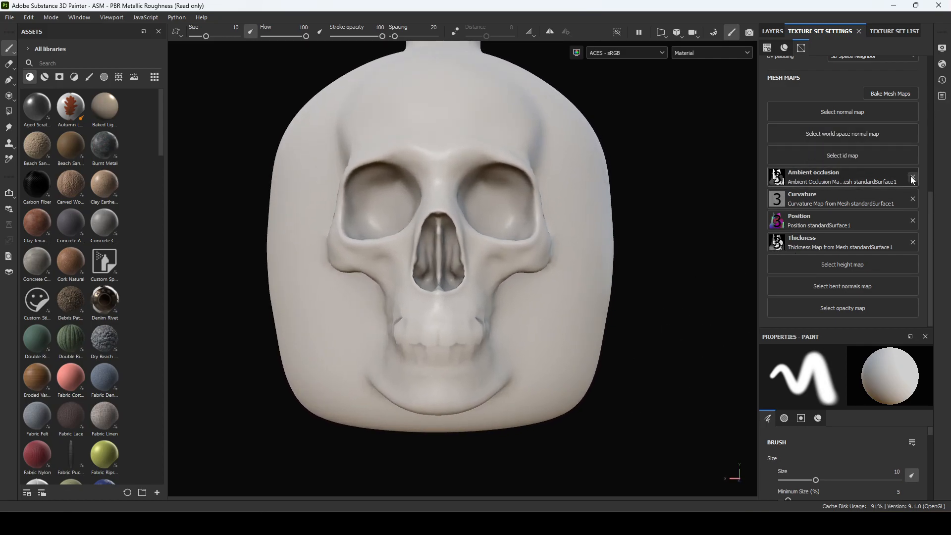
# Remove the ambient occlusion, curvature, position and thickness mesh maps from the texture set
pyautogui.click(913, 177)
pyautogui.click(913, 199)
pyautogui.click(912, 221)
pyautogui.click(912, 242)
pyautogui.keyDown('alt'); pyautogui.moveTo(666, 191); pyautogui.dragTo(605, 201); pyautogui.keyUp('alt')
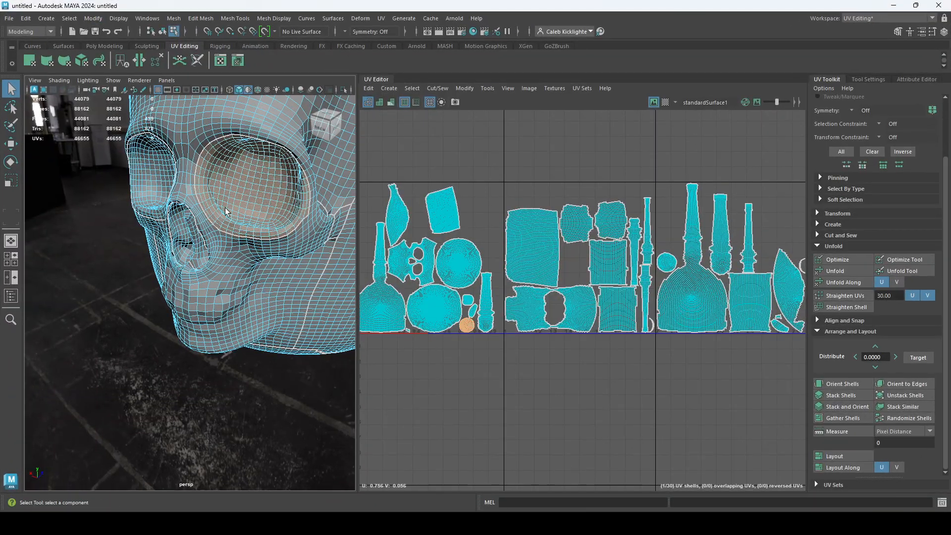
pyautogui.click(251, 219)
pyautogui.moveTo(250, 220); pyautogui.dragTo(297, 199, button='right')
pyautogui.click(202, 19)
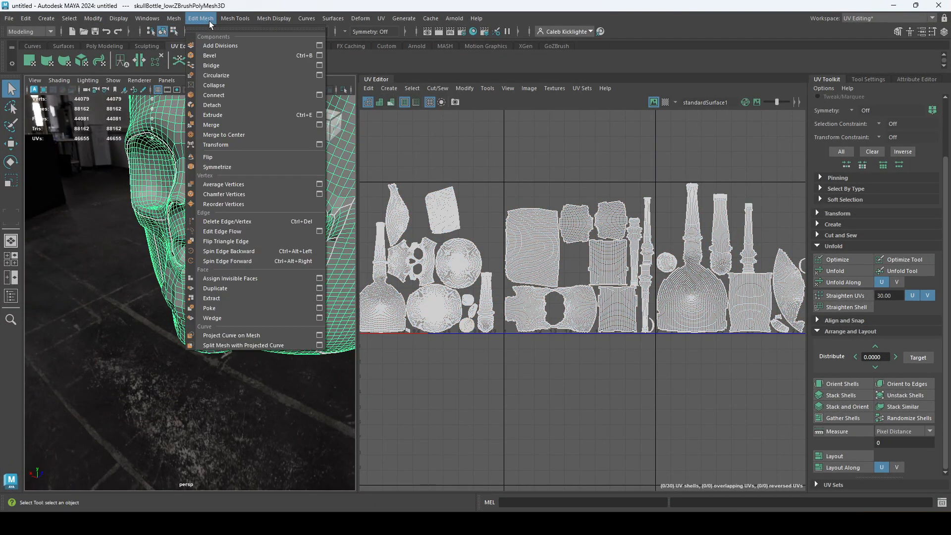
pyautogui.moveTo(274, 19)
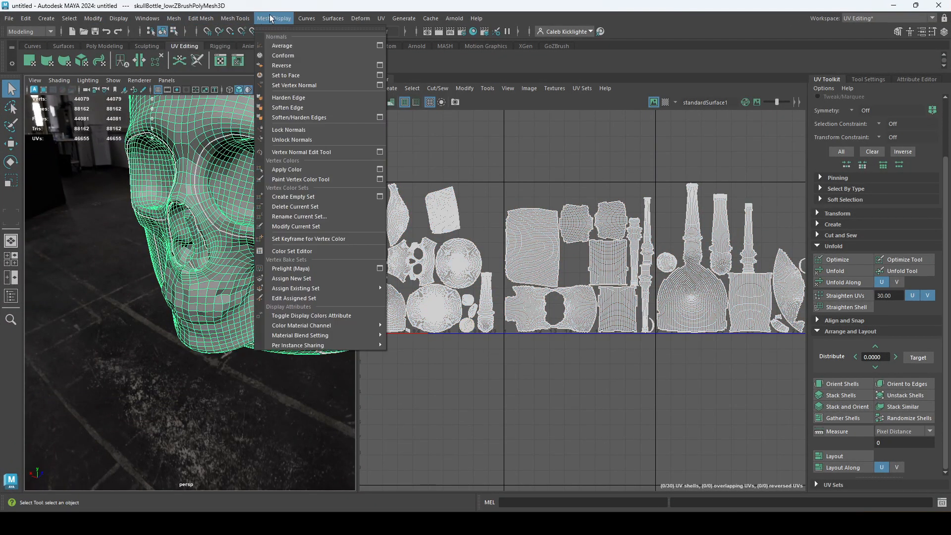
pyautogui.click(874, 6)
# Switch to Substance 3D Painter, bake the seven selected mesh maps at 4096 from skullBottle_dec.obj, and return to painting mode
pyautogui.click(893, 5)
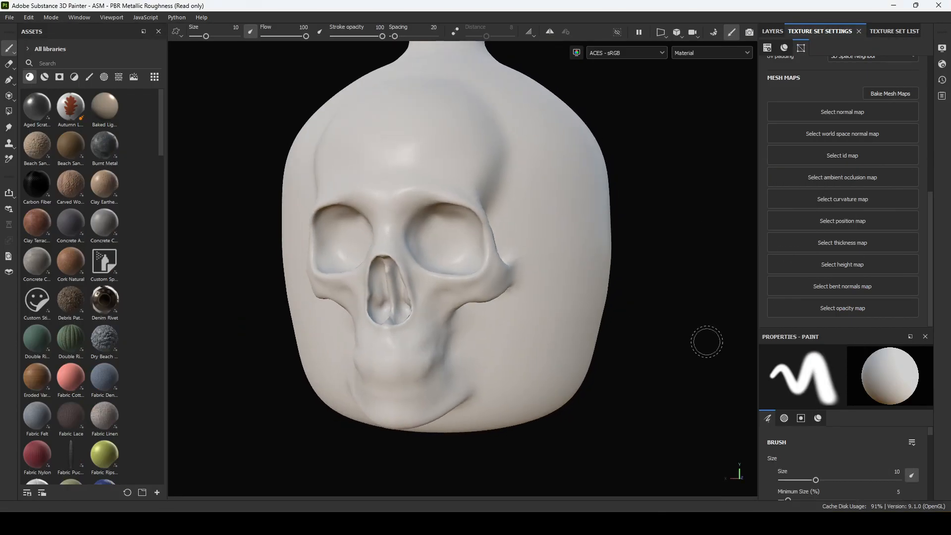
pyautogui.keyDown('alt'); pyautogui.moveTo(704, 345); pyautogui.dragTo(663, 345, button='right'); pyautogui.keyUp('alt')
pyautogui.click(892, 94)
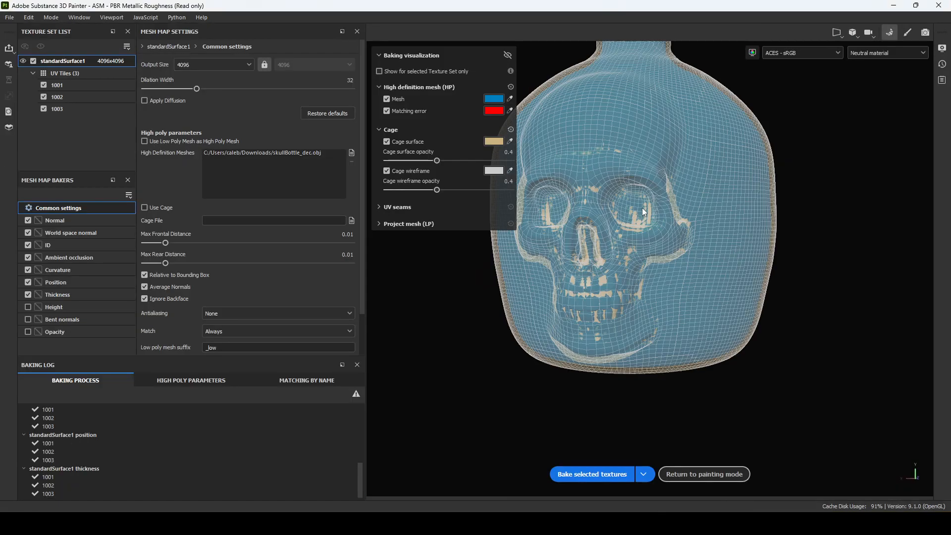
pyautogui.click(620, 477)
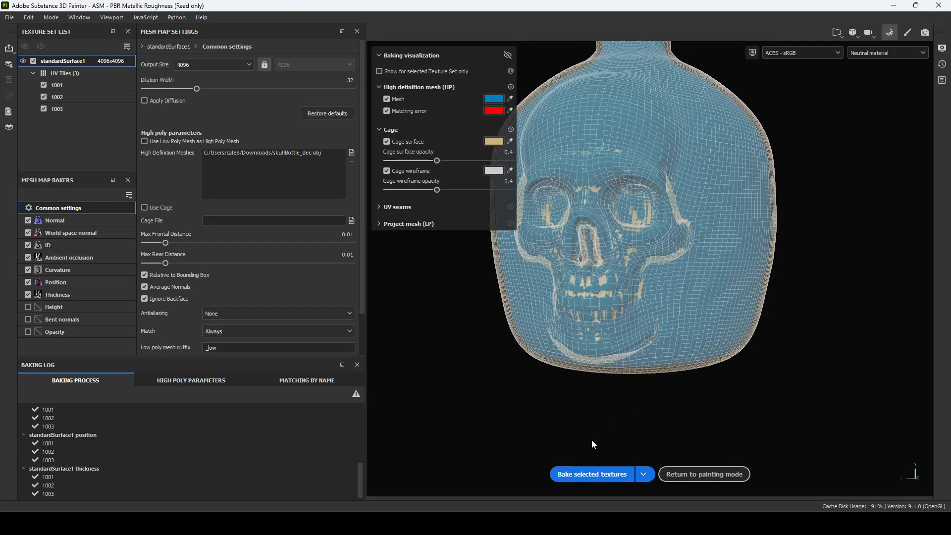
pyautogui.click(712, 473)
pyautogui.keyDown('alt'); pyautogui.moveTo(538, 360); pyautogui.dragTo(616, 374); pyautogui.keyUp('alt')
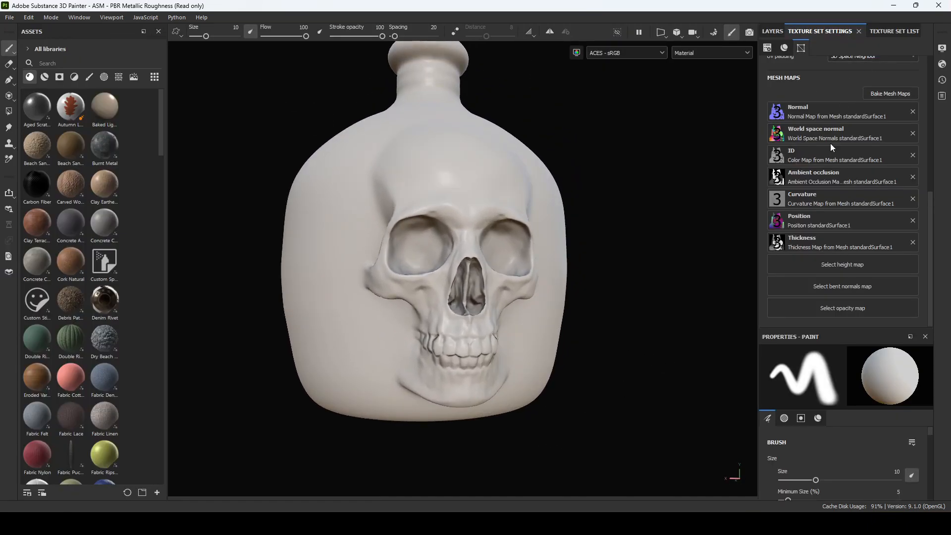
# Add Absorption color and Translucency channels to the standardSurface1 texture set
pyautogui.scroll(8, 833, 154)
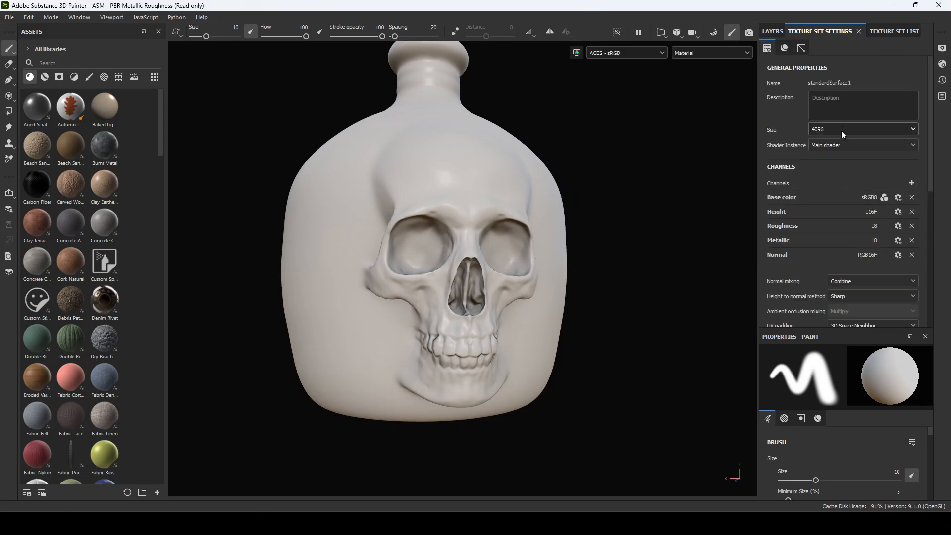
pyautogui.click(911, 184)
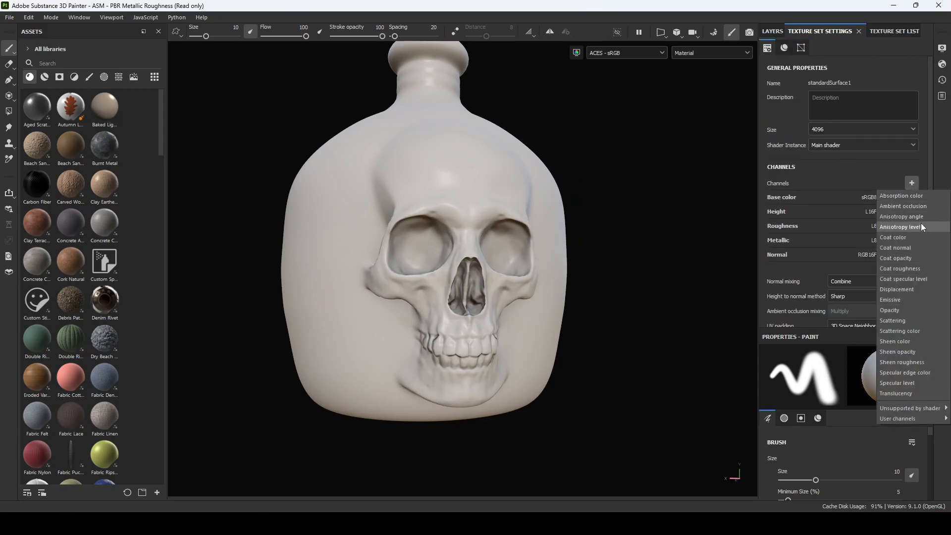
pyautogui.click(915, 197)
pyautogui.click(913, 183)
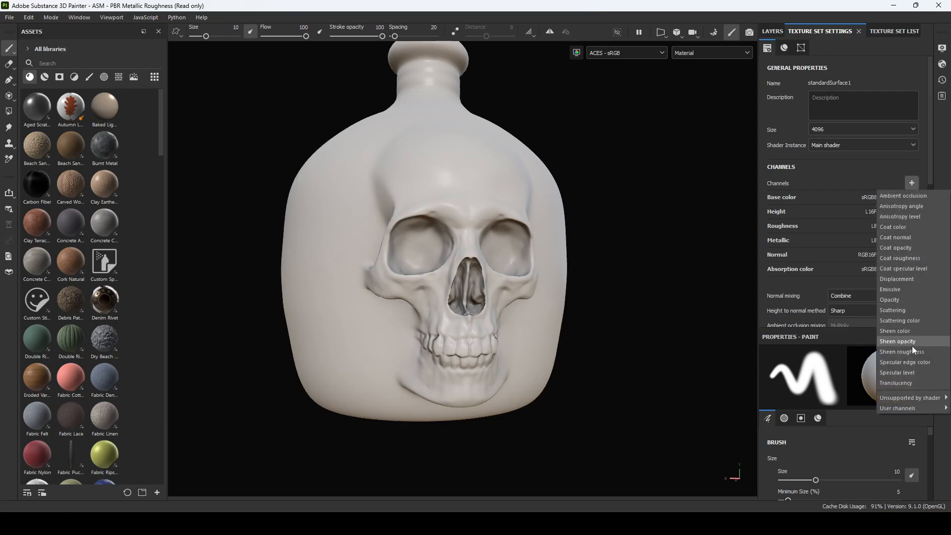
pyautogui.click(909, 384)
pyautogui.click(909, 183)
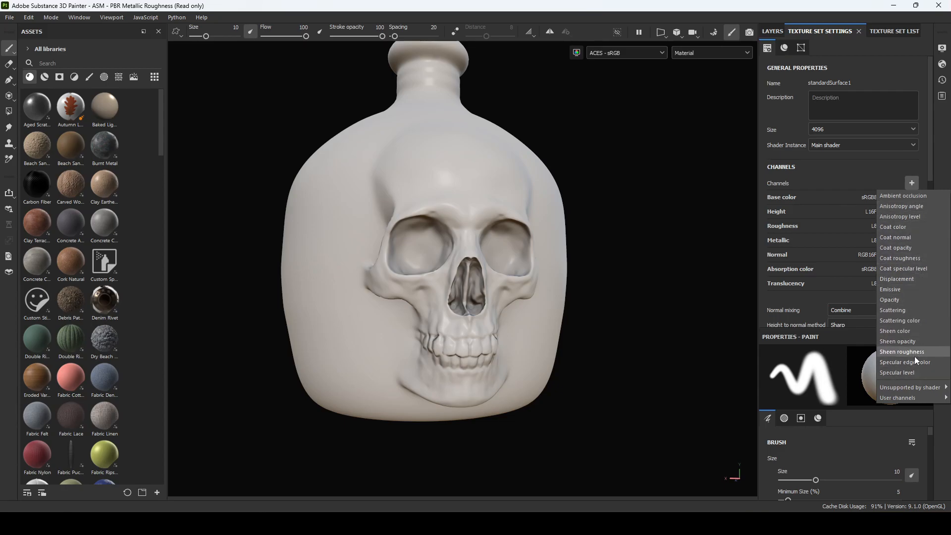
pyautogui.moveTo(922, 388)
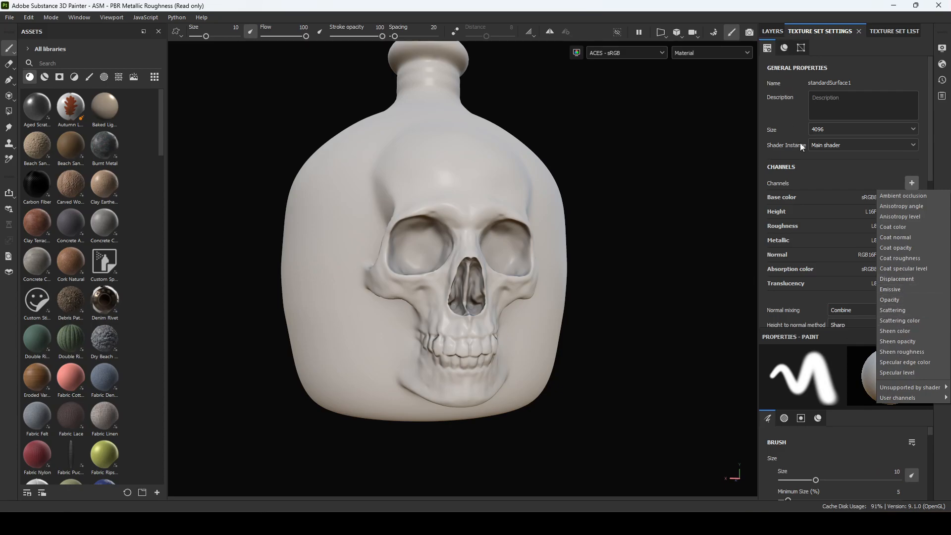
pyautogui.click(831, 299)
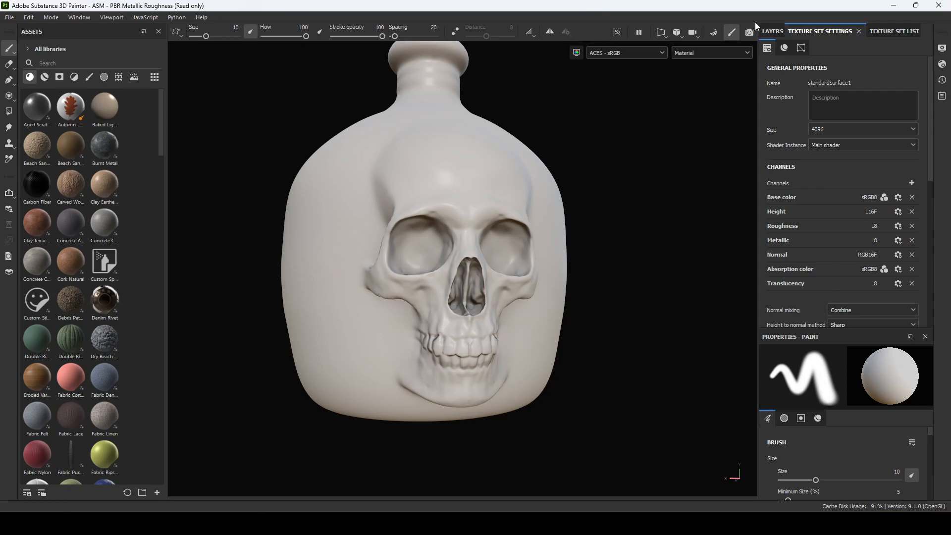
# Search the asset library for glass and look through the matching smart materials
pyautogui.click(772, 31)
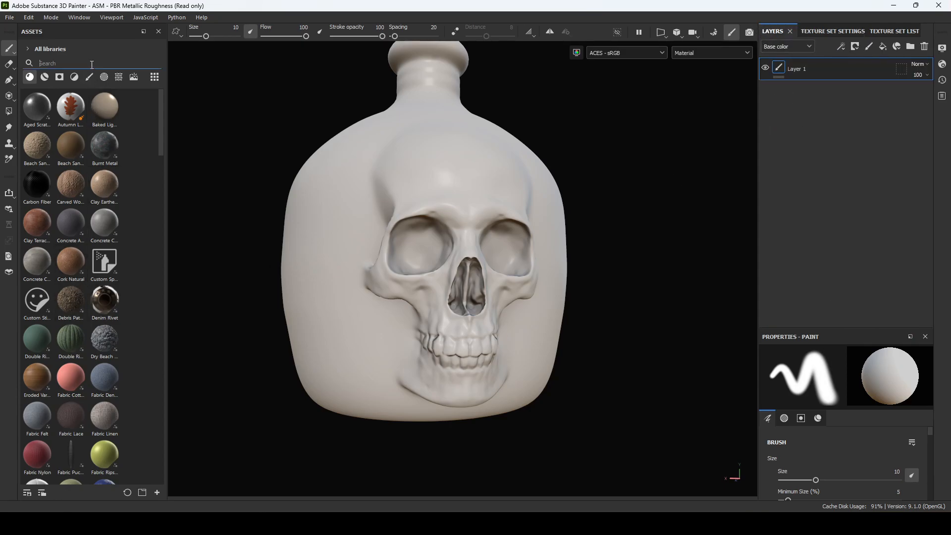
pyautogui.write('glass')
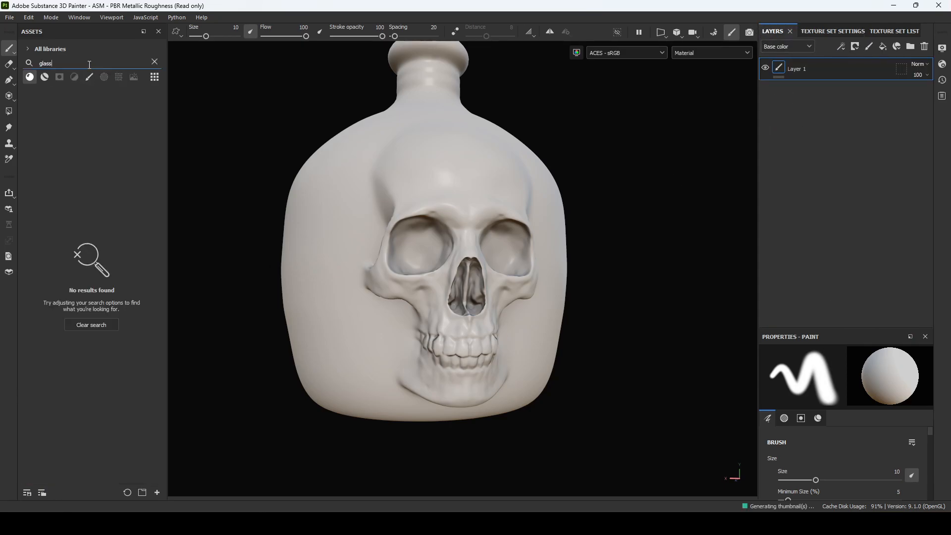
pyautogui.click(30, 78)
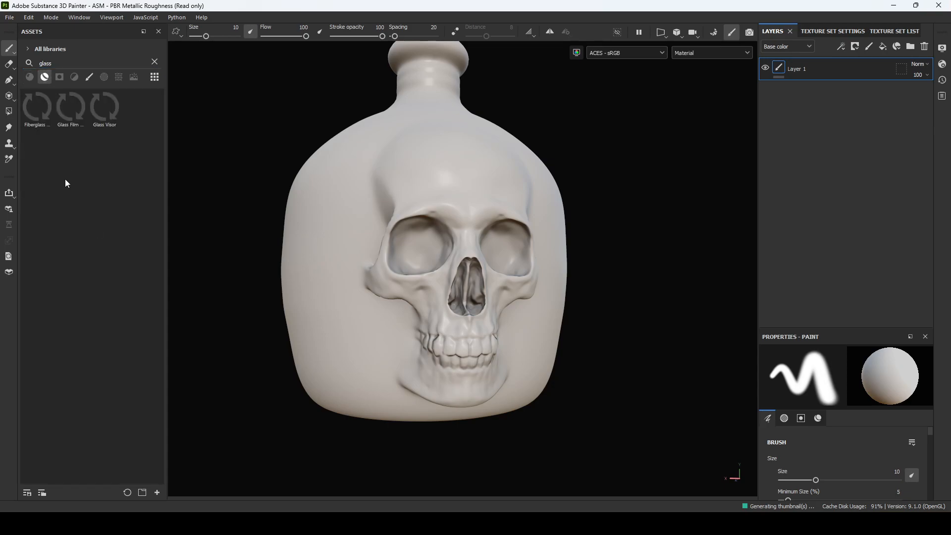
pyautogui.moveTo(57, 117)
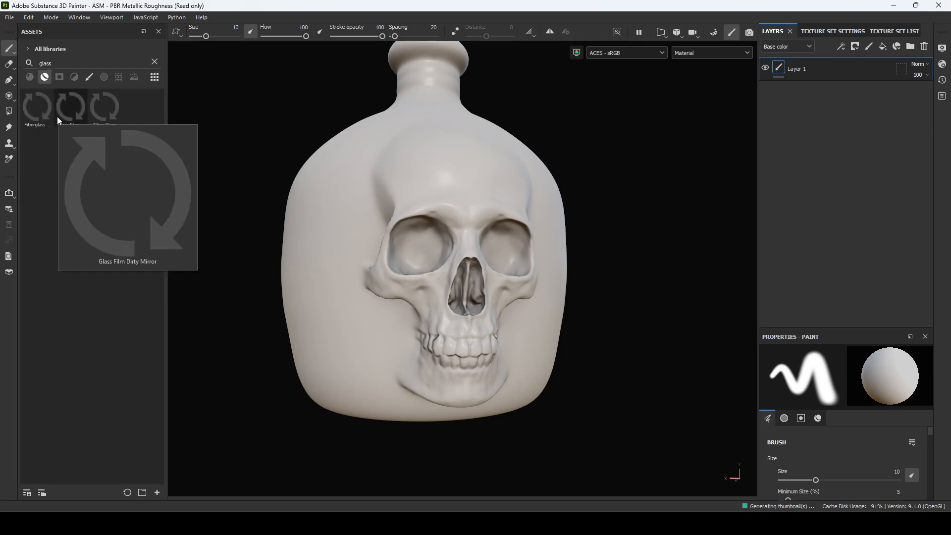
pyautogui.moveTo(105, 109)
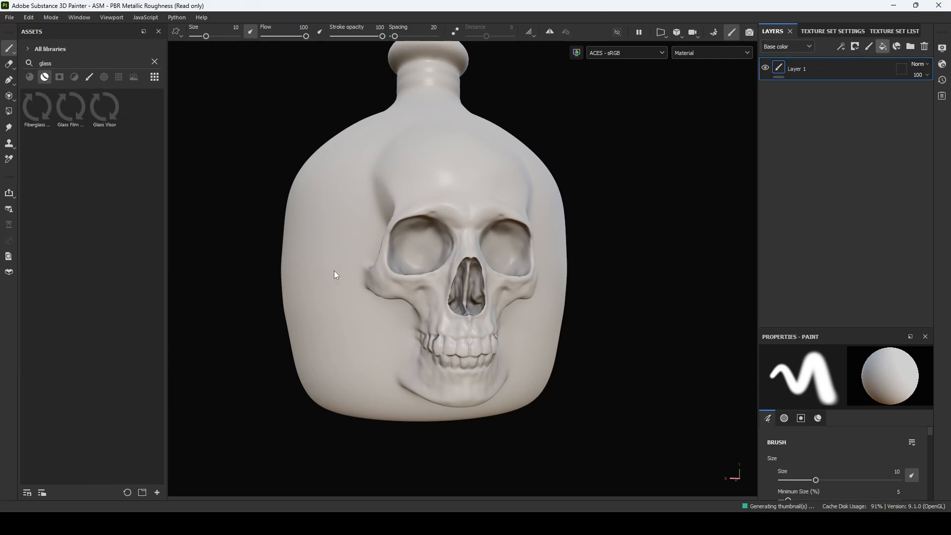
# Add a fill layer above Layer 1 and set its translucency to 1
pyautogui.click(896, 46)
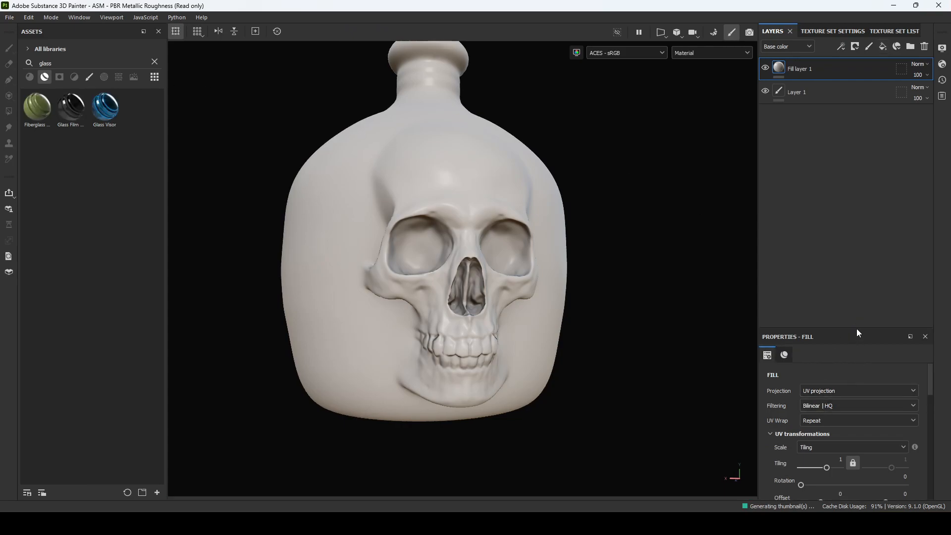
pyautogui.moveTo(857, 328); pyautogui.dragTo(822, 95)
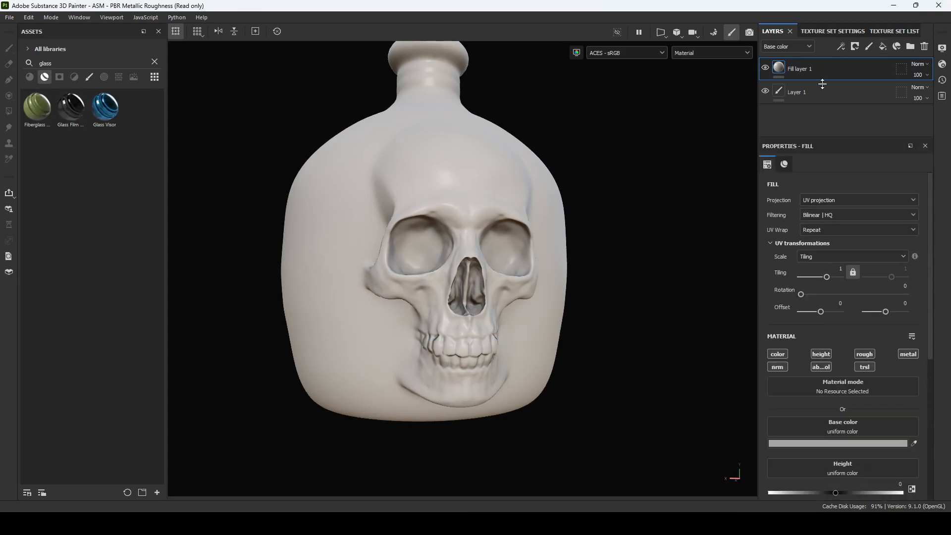
pyautogui.scroll(-2, 855, 391)
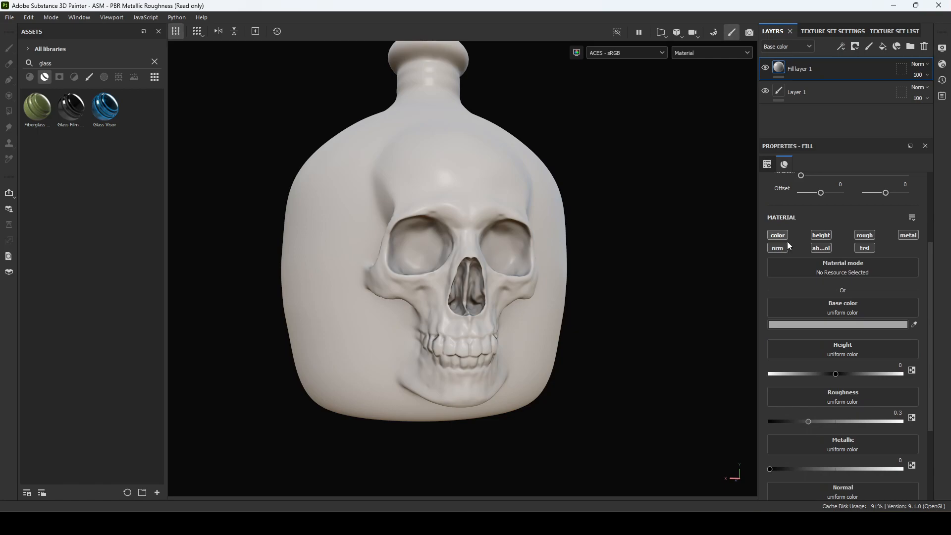
pyautogui.scroll(-2, 846, 376)
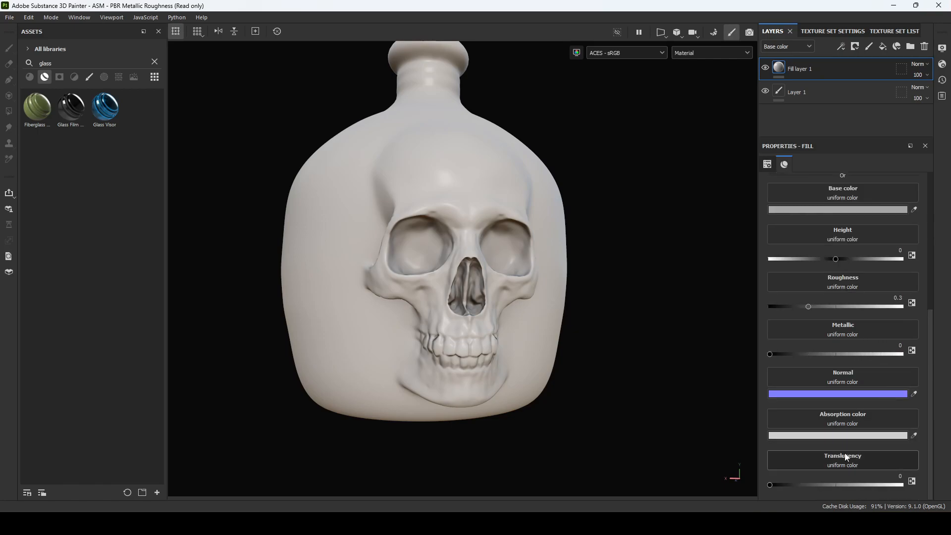
pyautogui.moveTo(785, 483); pyautogui.dragTo(908, 487)
# Enable translucency in the main shader's interior parameters and check the bottle's glass look
pyautogui.click(942, 64)
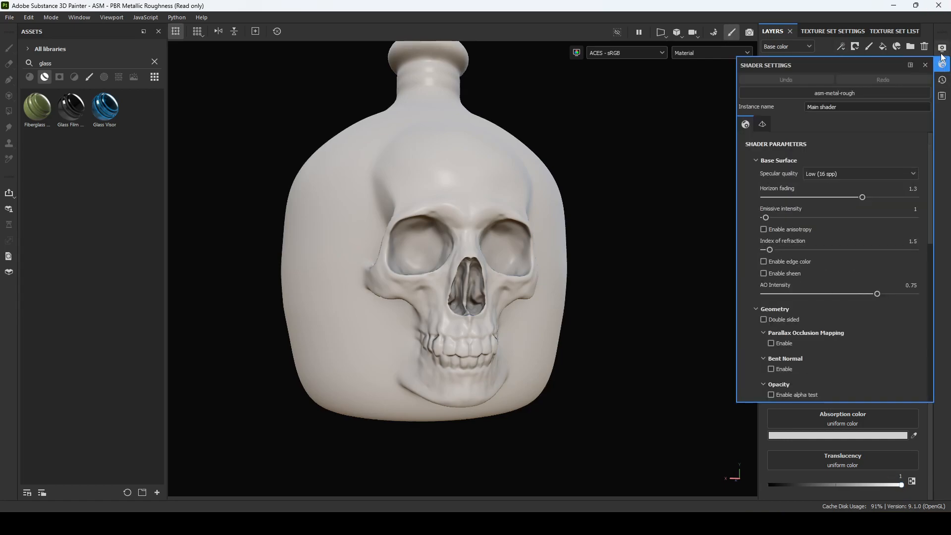
pyautogui.scroll(-5, 805, 327)
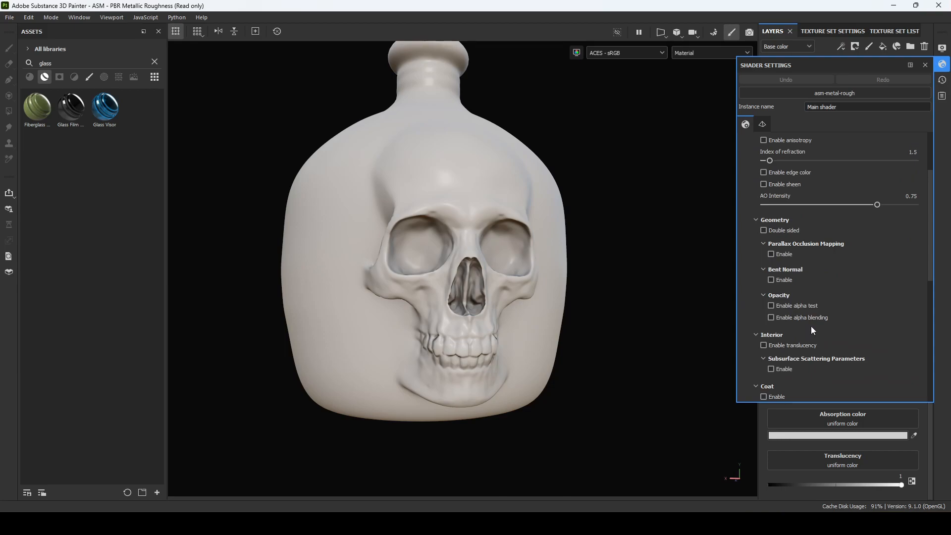
pyautogui.scroll(-4, 851, 326)
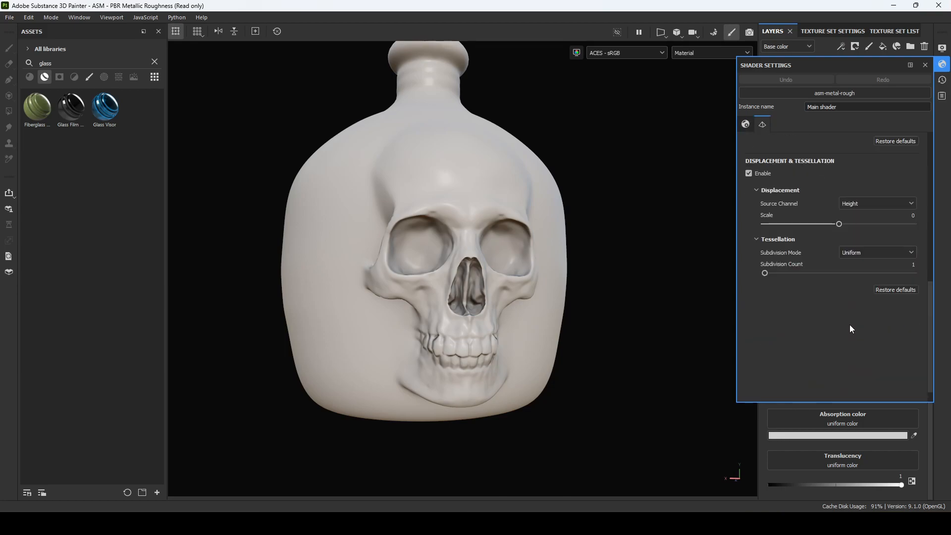
pyautogui.scroll(3, 813, 271)
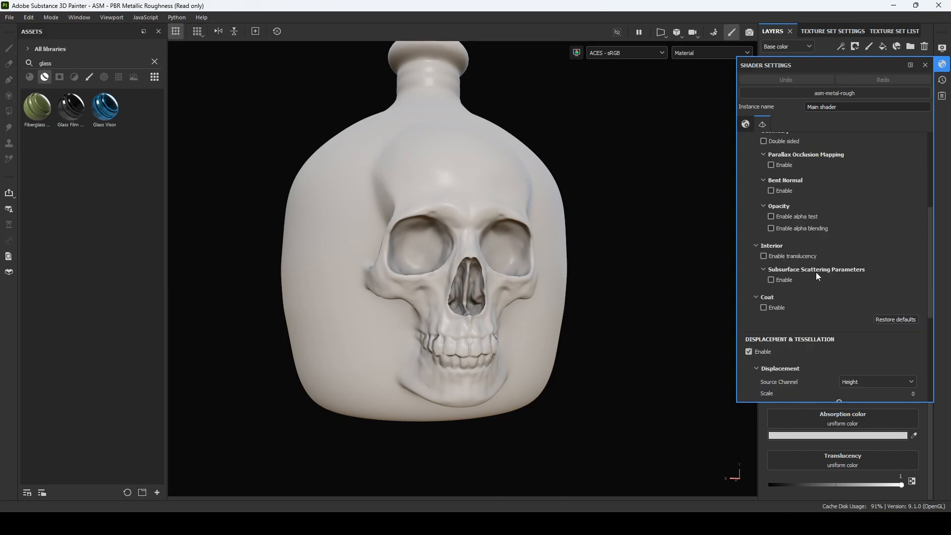
pyautogui.scroll(1, 777, 296)
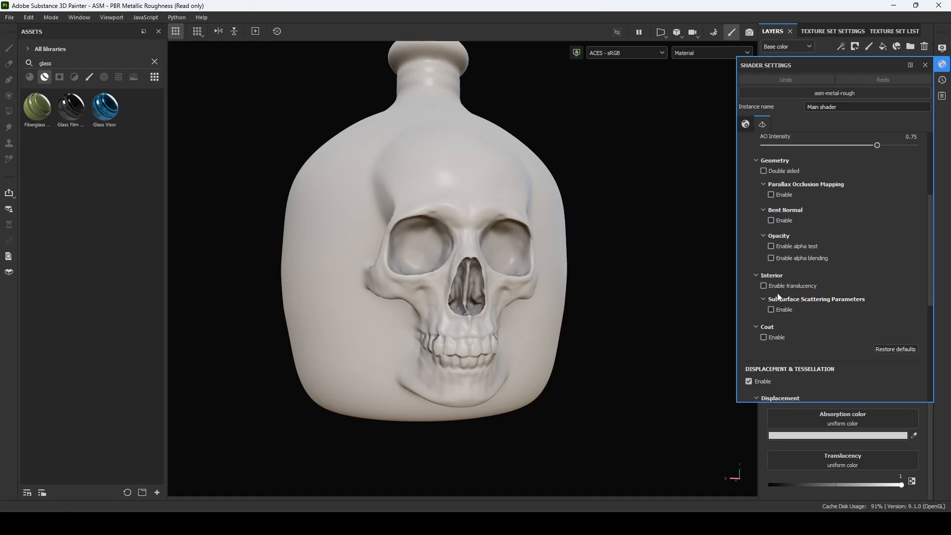
pyautogui.click(764, 286)
pyautogui.keyDown('alt'); pyautogui.moveTo(607, 324); pyautogui.dragTo(633, 338); pyautogui.keyUp('alt')
pyautogui.scroll(3, 784, 328)
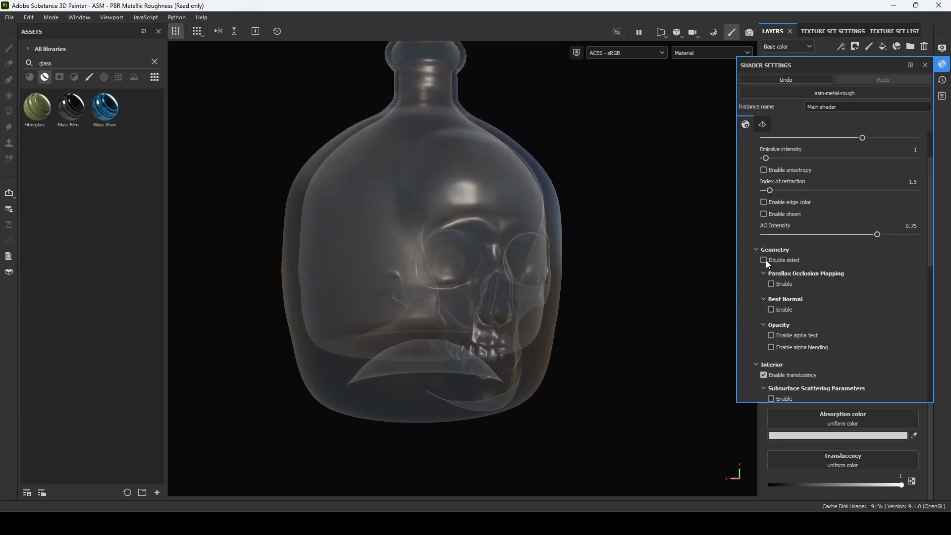
pyautogui.scroll(2, 850, 341)
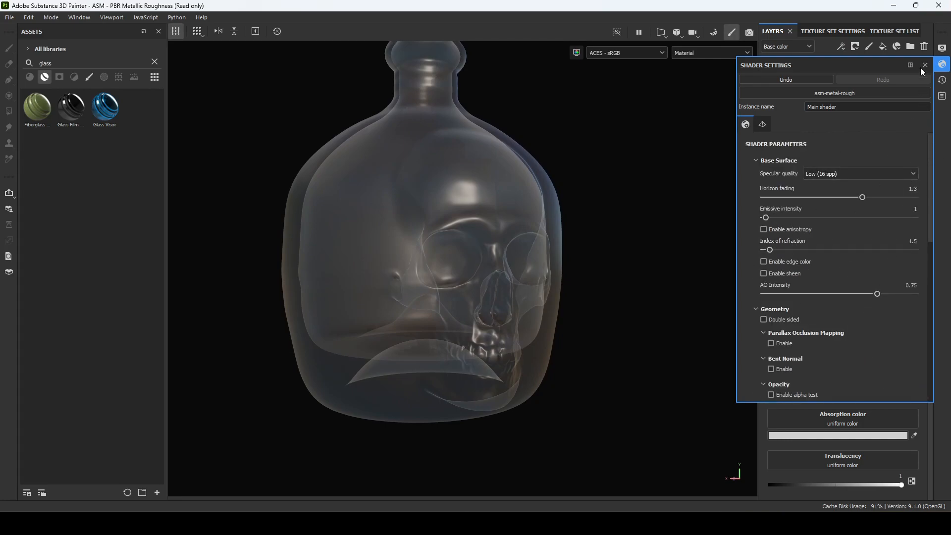
# Turn on shadows in the viewport's environment display settings and check the bottle from the front
pyautogui.click(942, 47)
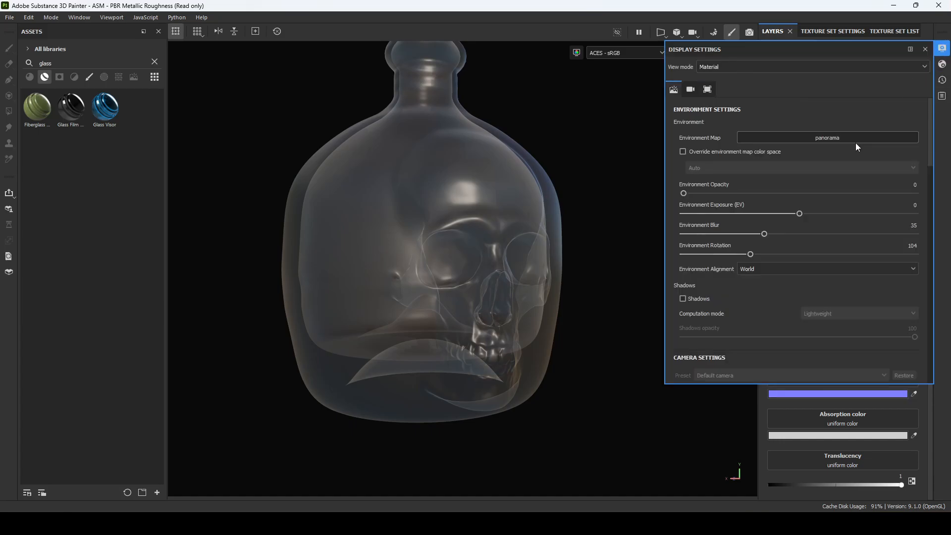
pyautogui.click(698, 297)
pyautogui.keyDown('alt'); pyautogui.moveTo(505, 376); pyautogui.dragTo(573, 378); pyautogui.keyUp('alt')
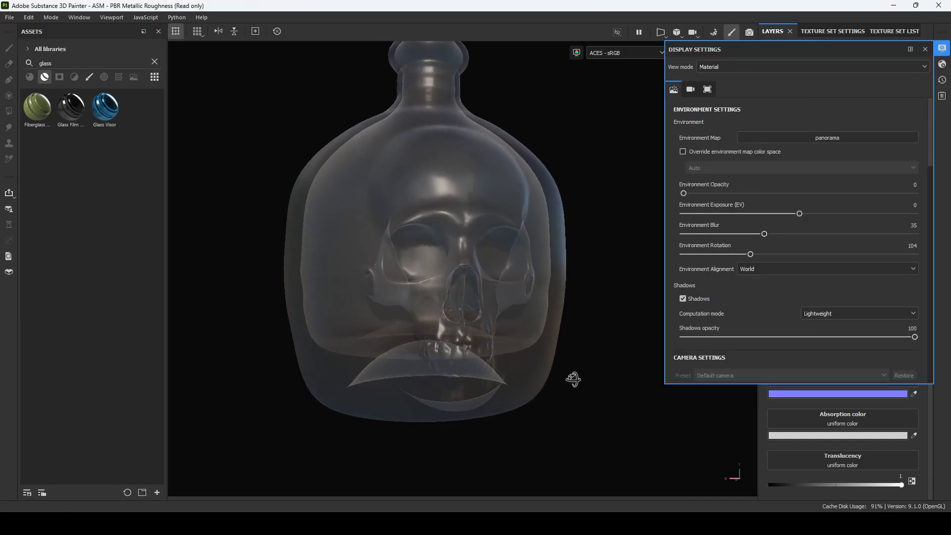
pyautogui.click(924, 49)
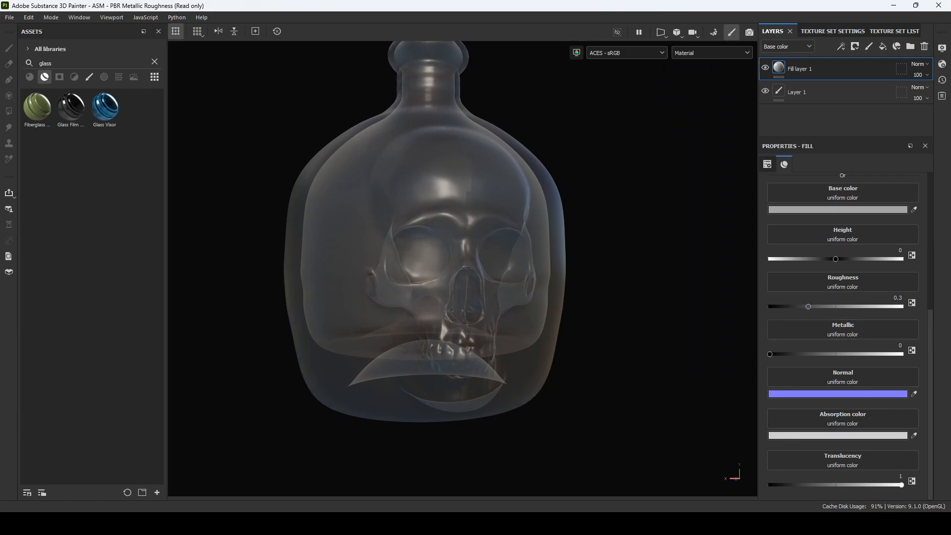
# Set the fill layer's absorption color to an amber brown, keeping translucency at 1
pyautogui.moveTo(899, 486)
pyautogui.mouseDown()
pyautogui.moveTo(842, 485)
pyautogui.moveTo(900, 485)
pyautogui.mouseUp()
pyautogui.click(840, 436)
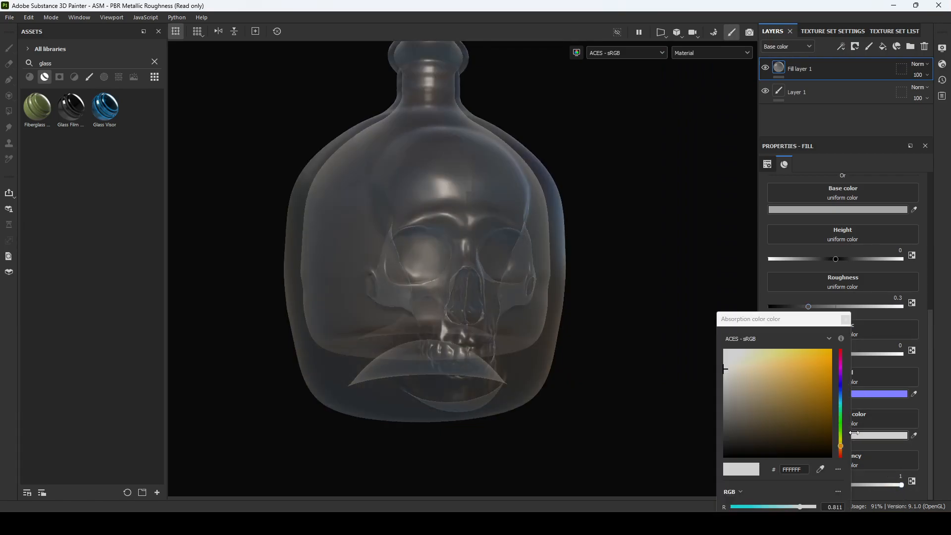
pyautogui.moveTo(788, 418)
pyautogui.mouseDown()
pyautogui.moveTo(789, 397)
pyautogui.moveTo(782, 405)
pyautogui.moveTo(793, 400)
pyautogui.mouseUp()
pyautogui.click(845, 321)
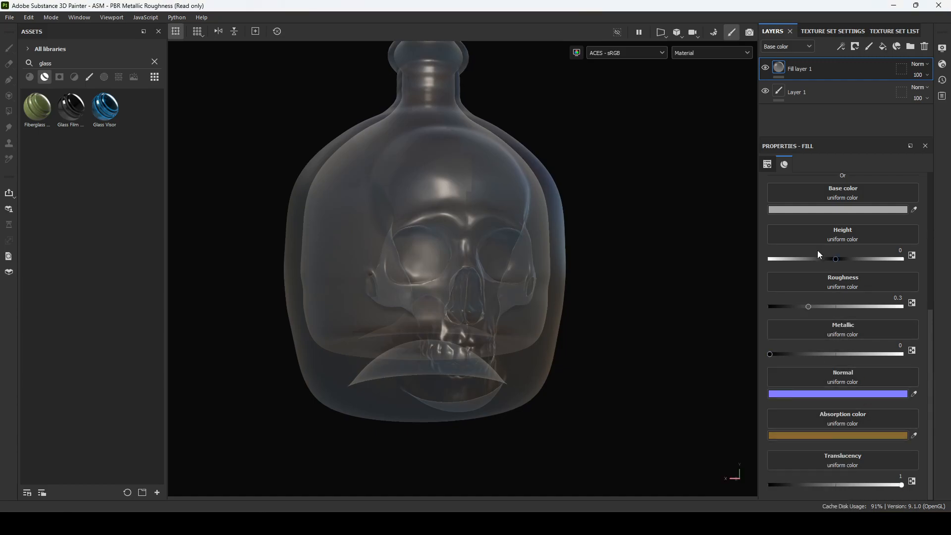
# Review the texture set's channels, including absorption color and translucency, and open the list of channels that can be added
pyautogui.scroll(5, 852, 210)
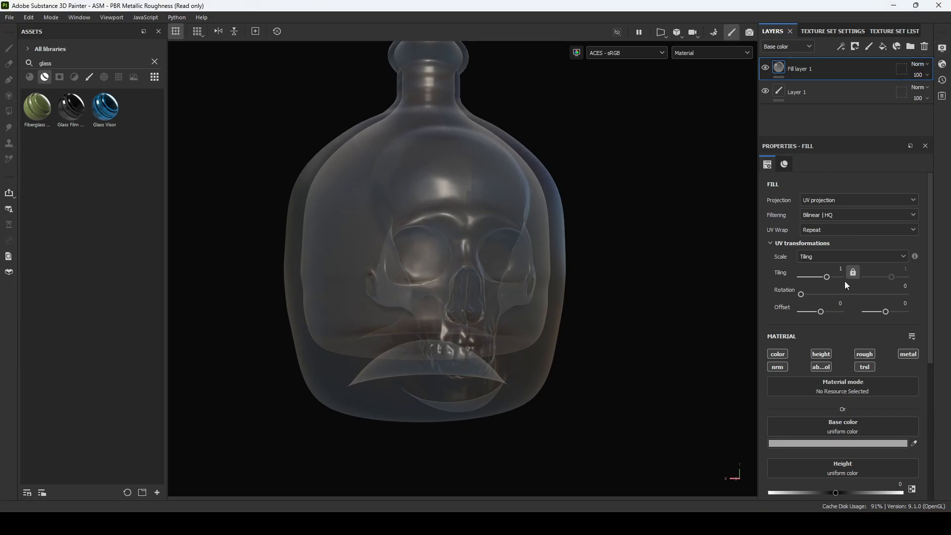
pyautogui.click(854, 31)
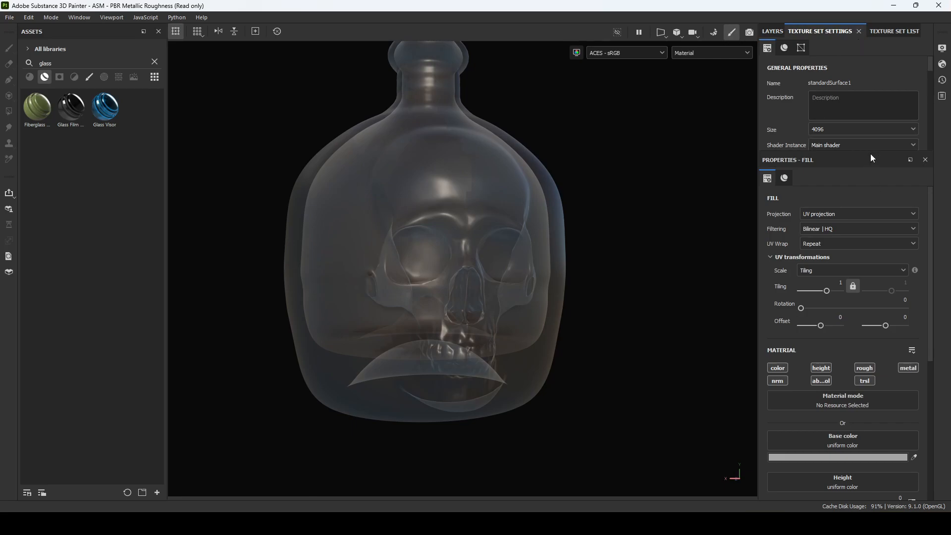
pyautogui.moveTo(870, 151); pyautogui.dragTo(869, 355)
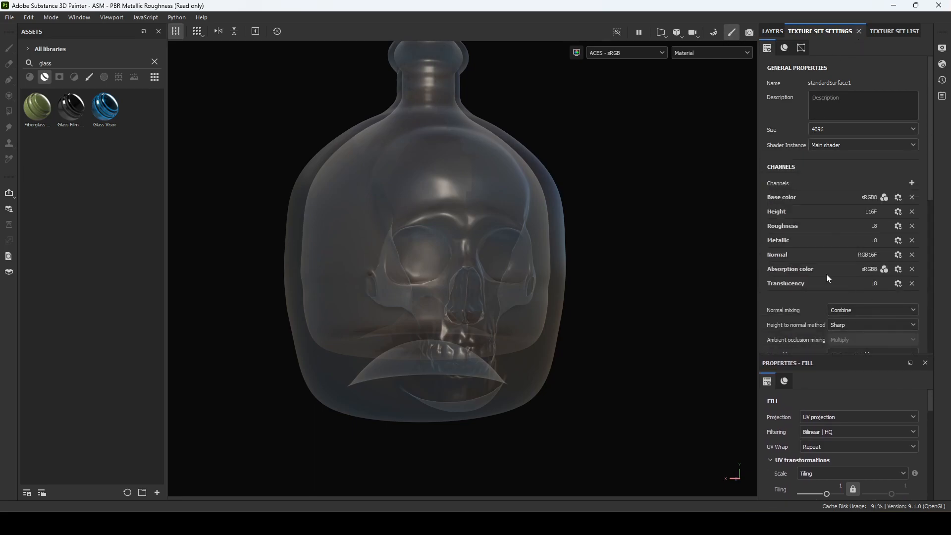
pyautogui.click(911, 182)
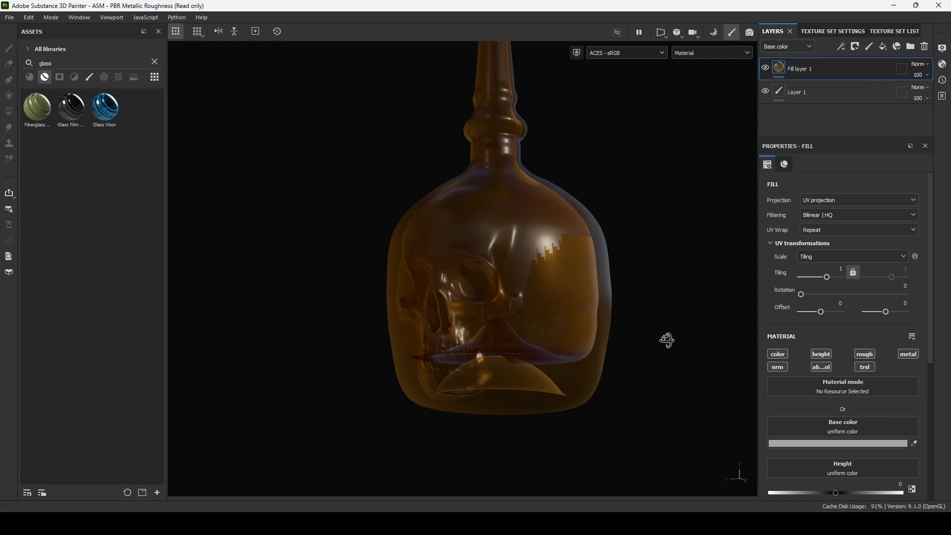
# Inspect the tinted bottle from the side and review the main shader's geometry and interior parameters
pyautogui.keyDown('alt'); pyautogui.moveTo(664, 340); pyautogui.dragTo(601, 355); pyautogui.keyUp('alt')
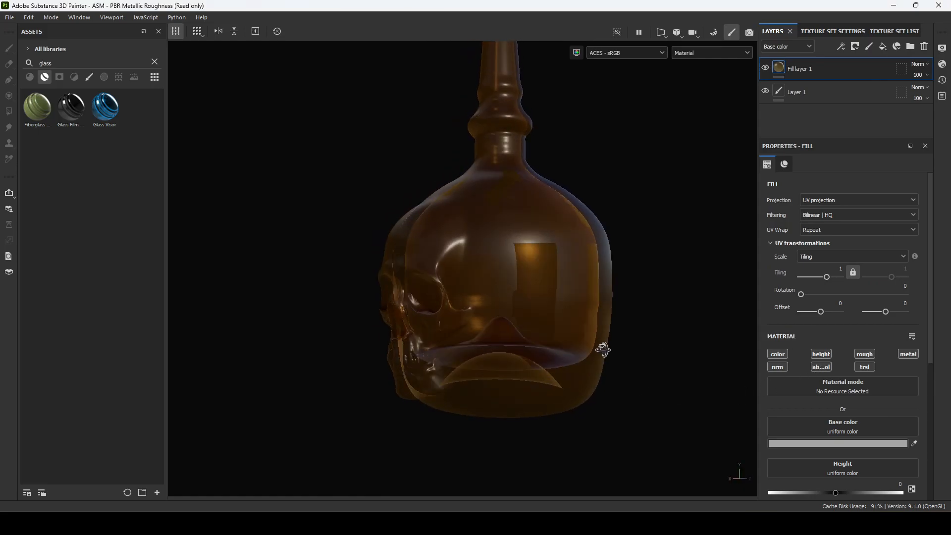
pyautogui.click(941, 65)
pyautogui.scroll(3, 867, 310)
pyautogui.scroll(3, 866, 310)
pyautogui.scroll(-1, 870, 321)
pyautogui.scroll(1, 870, 322)
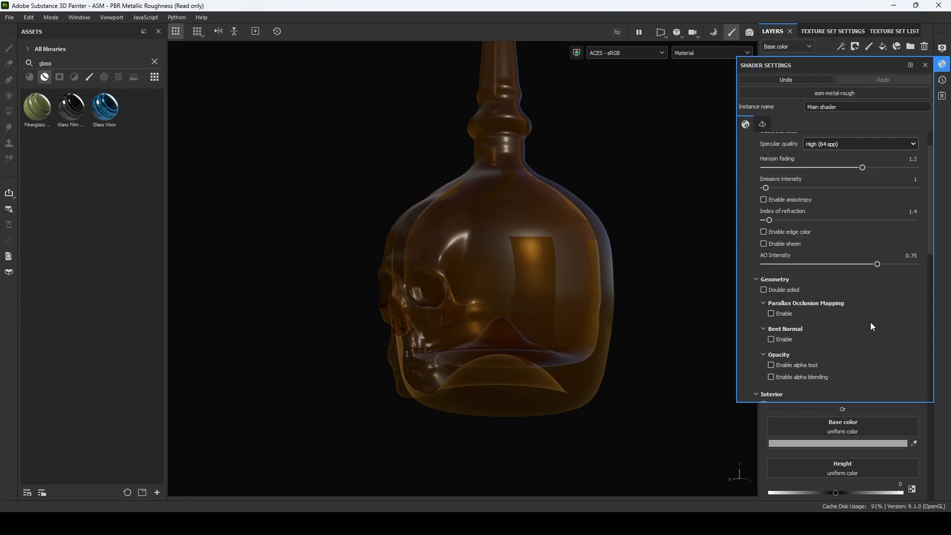
pyautogui.scroll(-3, 869, 323)
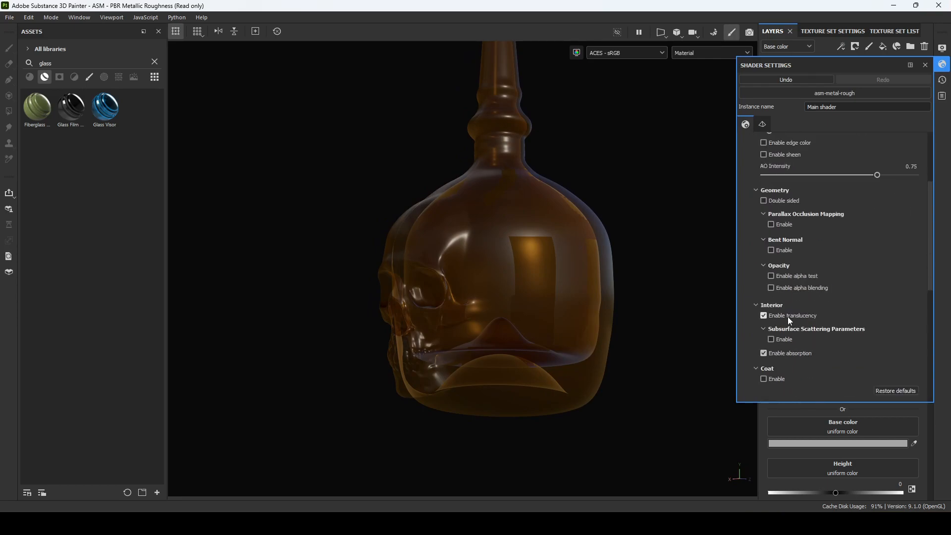
# Try subsurface scattering in the main shader's interior parameters, and switch it back off
pyautogui.click(771, 339)
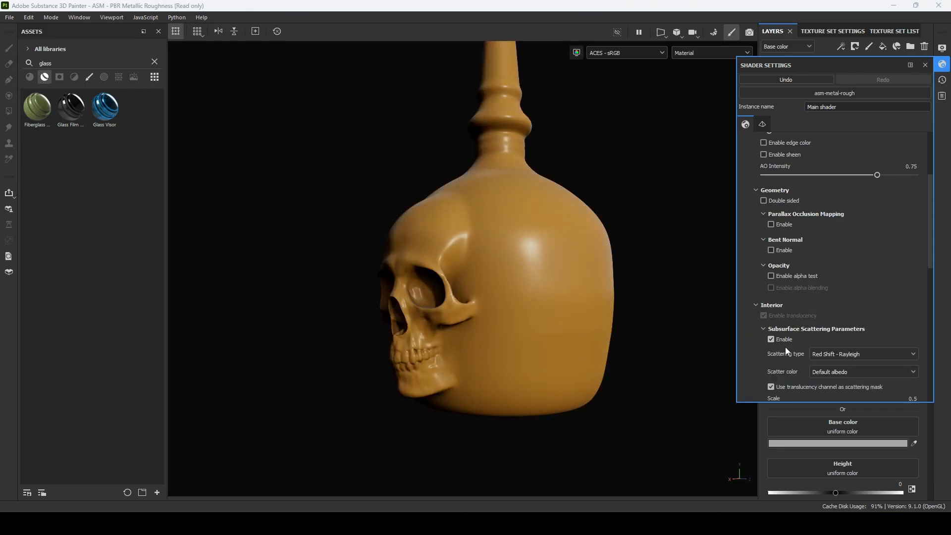
pyautogui.scroll(-2, 747, 333)
pyautogui.click(787, 280)
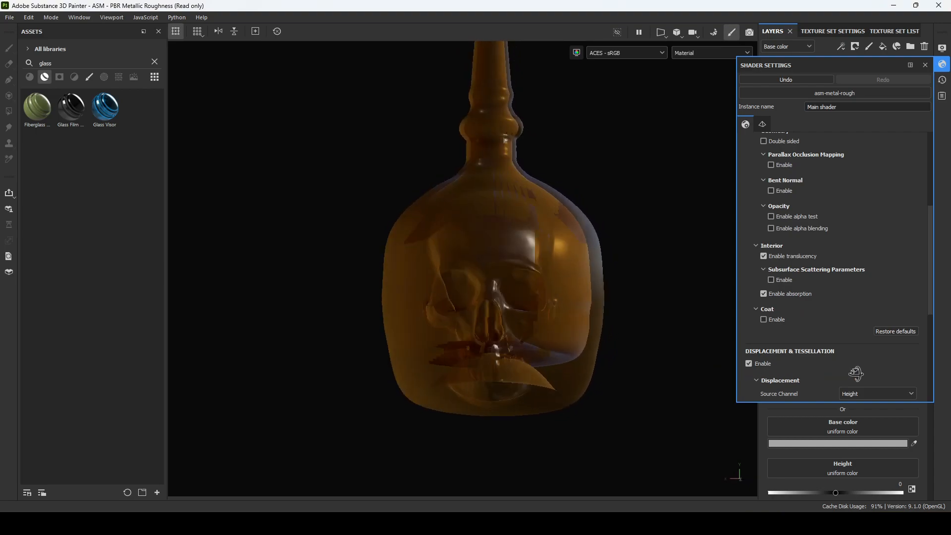
pyautogui.scroll(6, 813, 272)
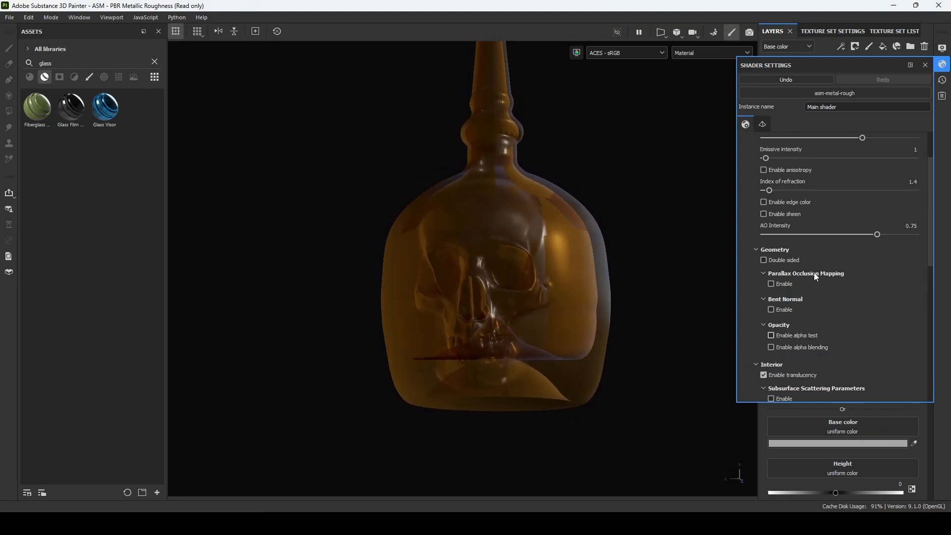